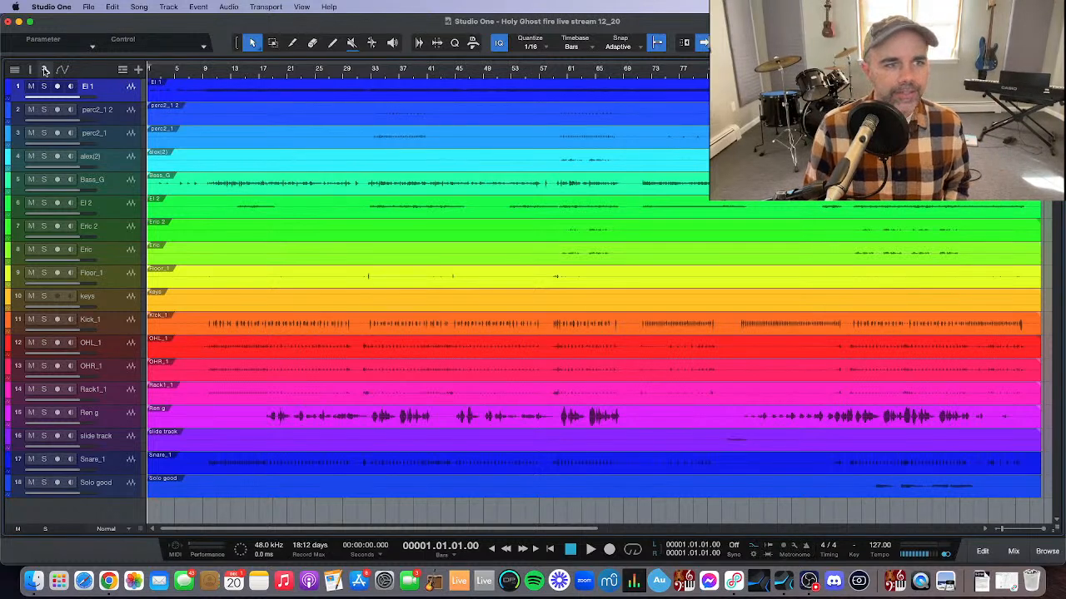
Step: Expand the window to full screen and move the Snare_1 track directly below OHR_1
click(29, 22)
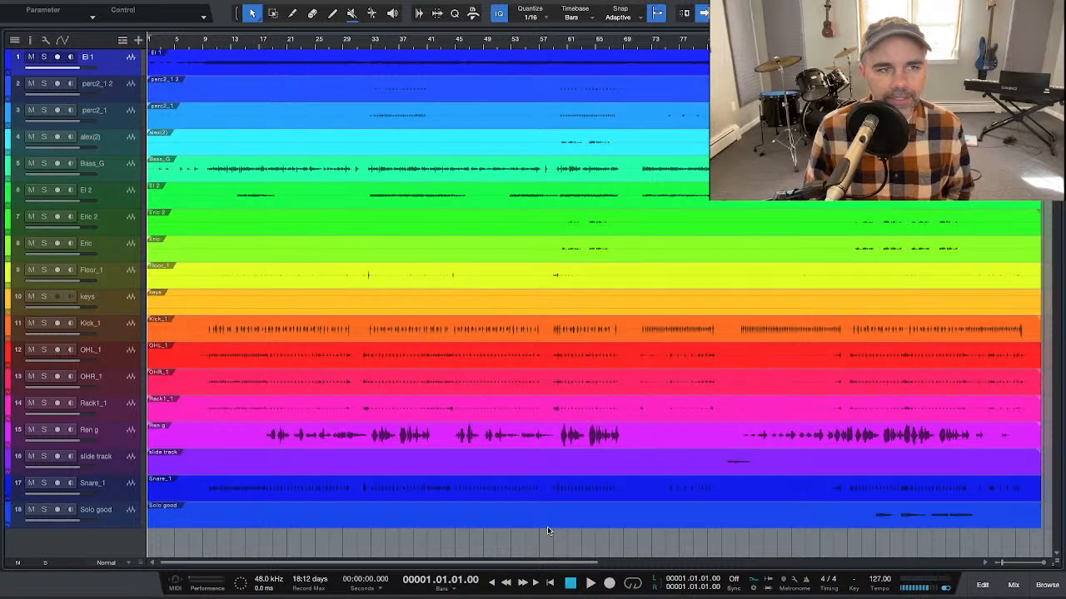
click(119, 335)
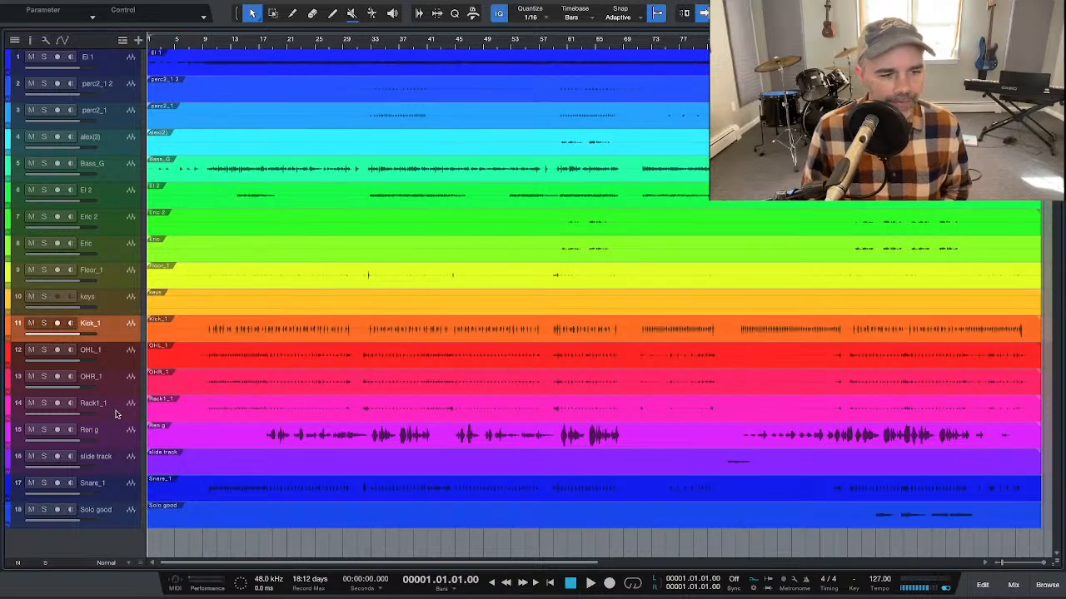
click(111, 493)
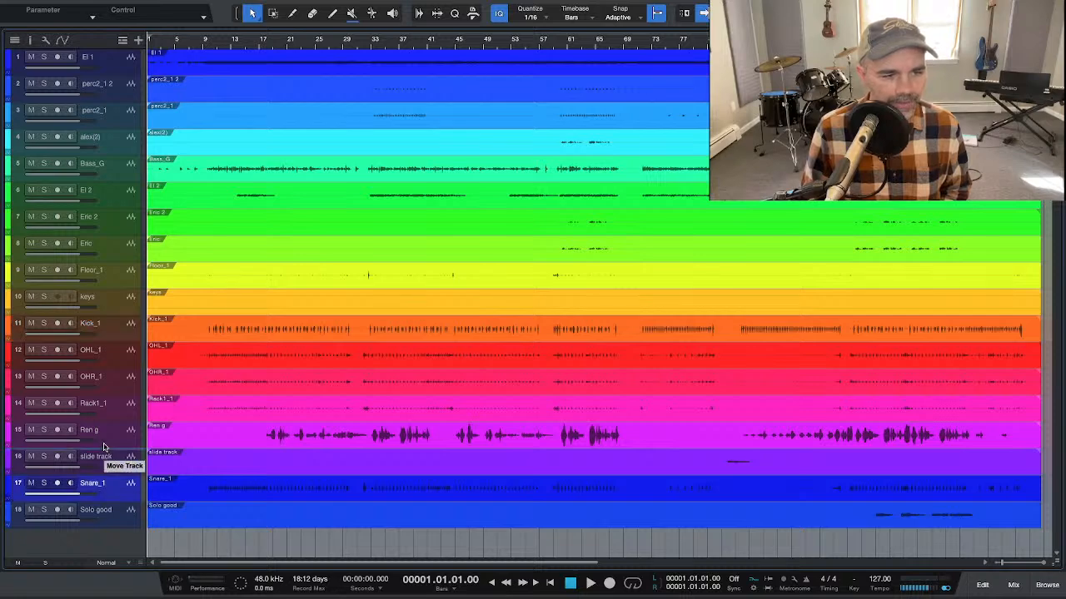
drag(112, 387, 112, 387)
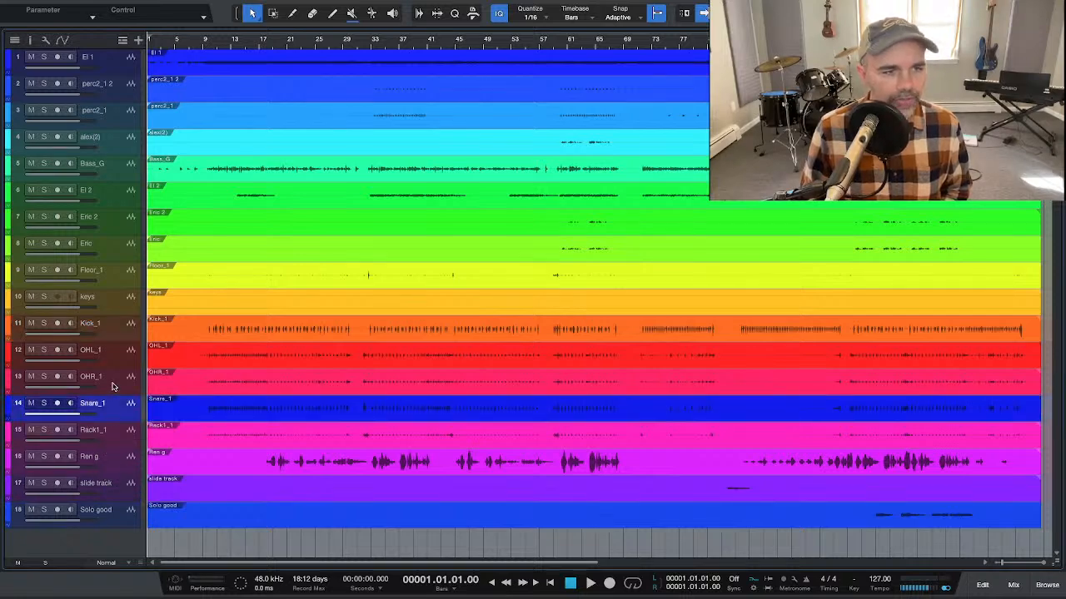
Step: Move the perc2_1 2 and perc2_1 tracks together to directly above Kick_1
click(105, 92)
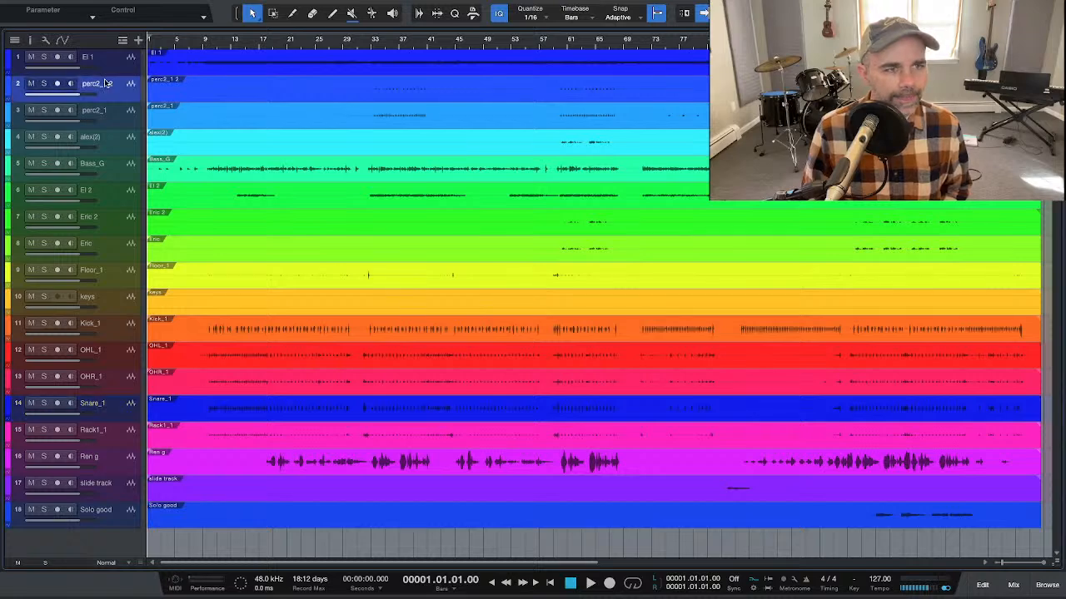
shift+click(114, 121)
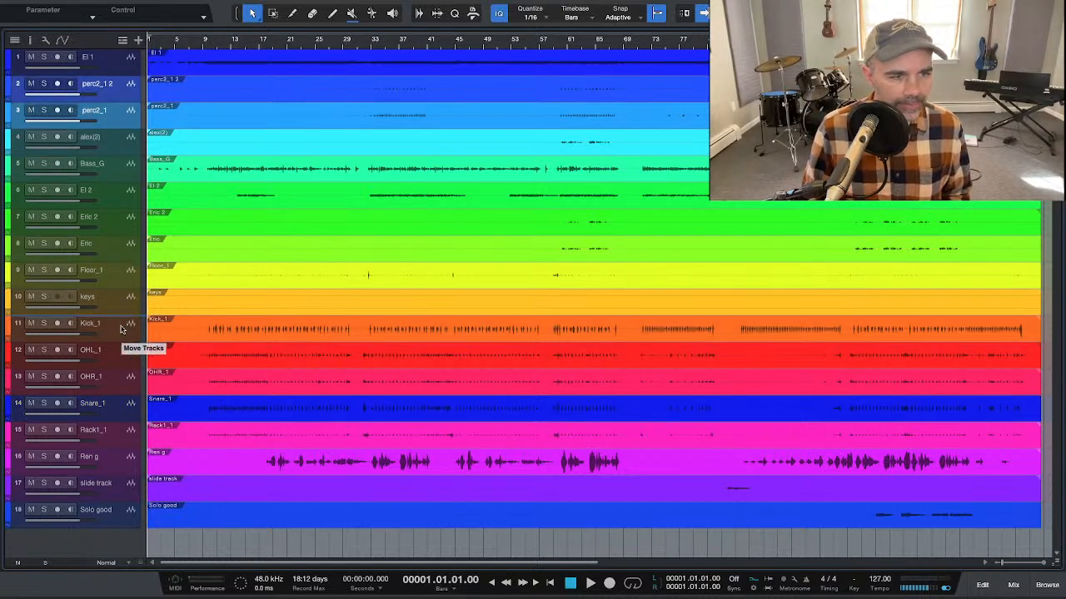
drag(121, 328, 121, 329)
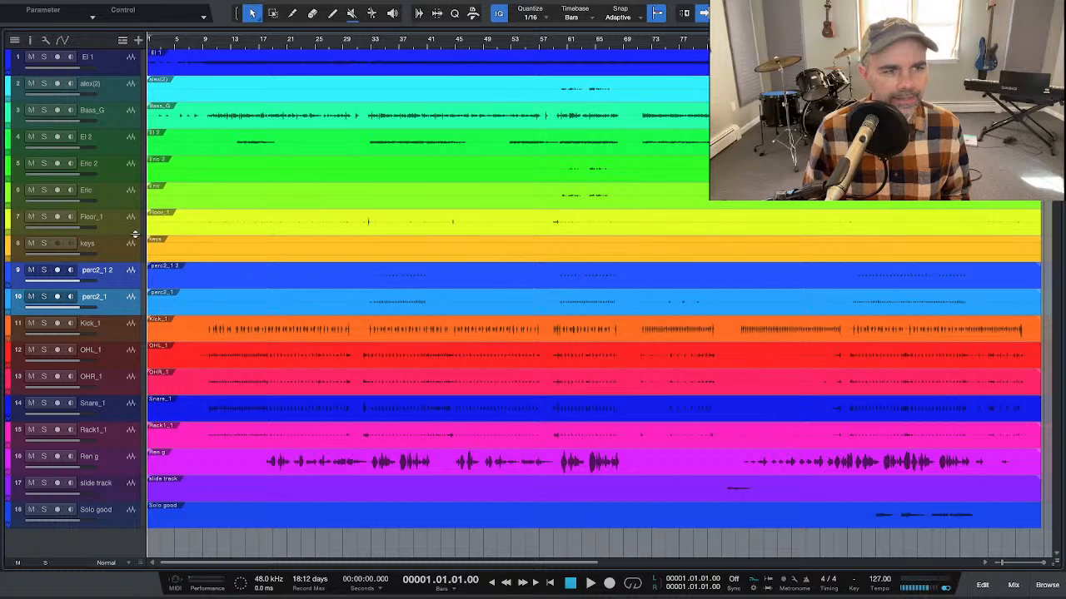
Step: Move Floor_1 to directly above Rack1_1 and Snare_1 to directly above Kick_1
click(109, 226)
drag(109, 226, 114, 284)
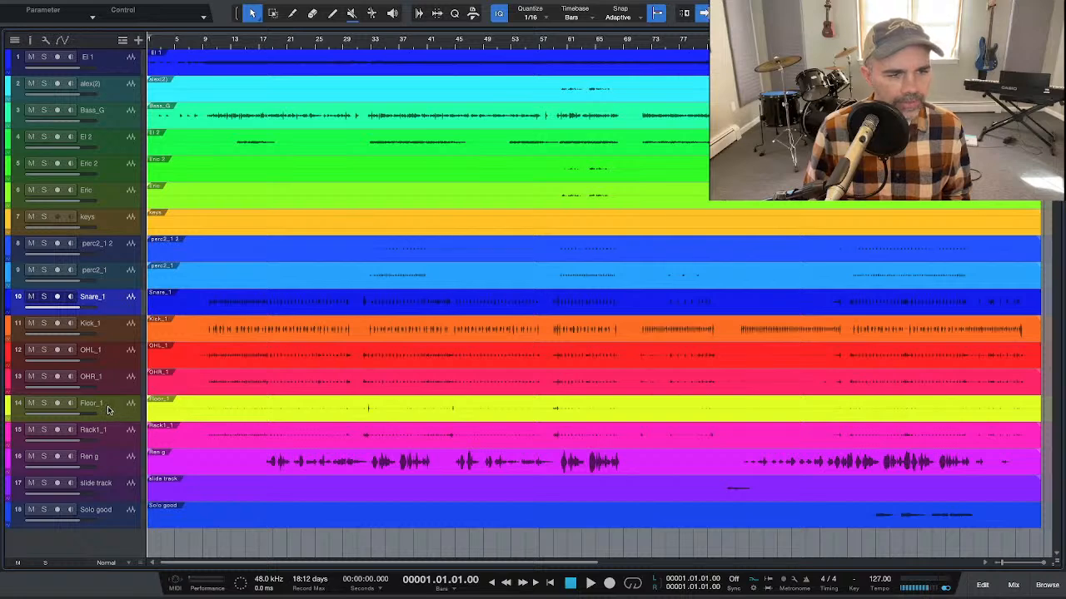
Step: Color all drum and percussion tracks from perc2_1 2 through Rack1_1 bright red
click(110, 258)
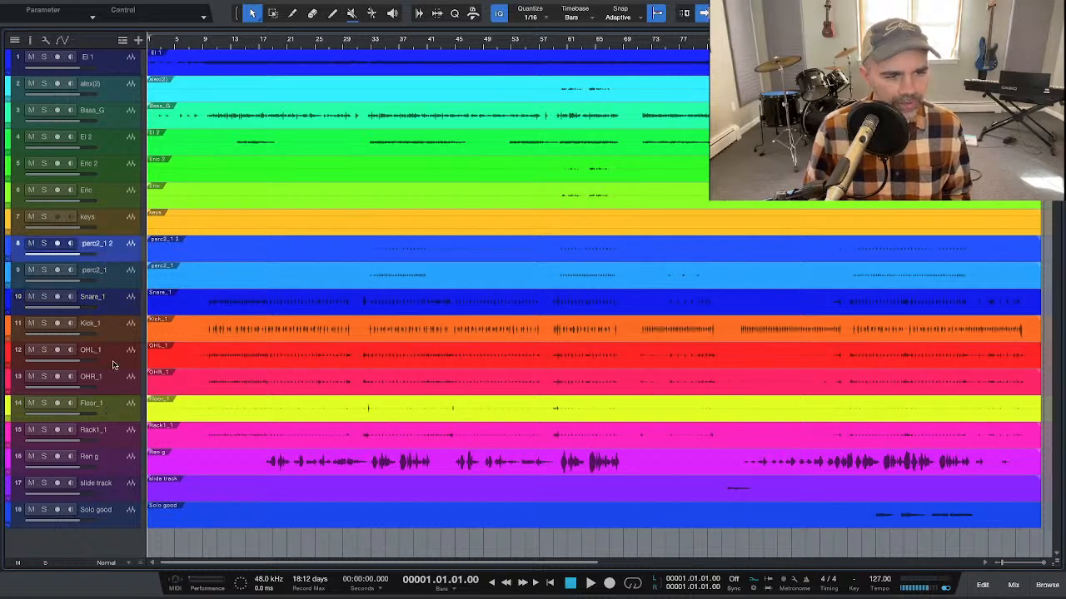
shift+click(110, 435)
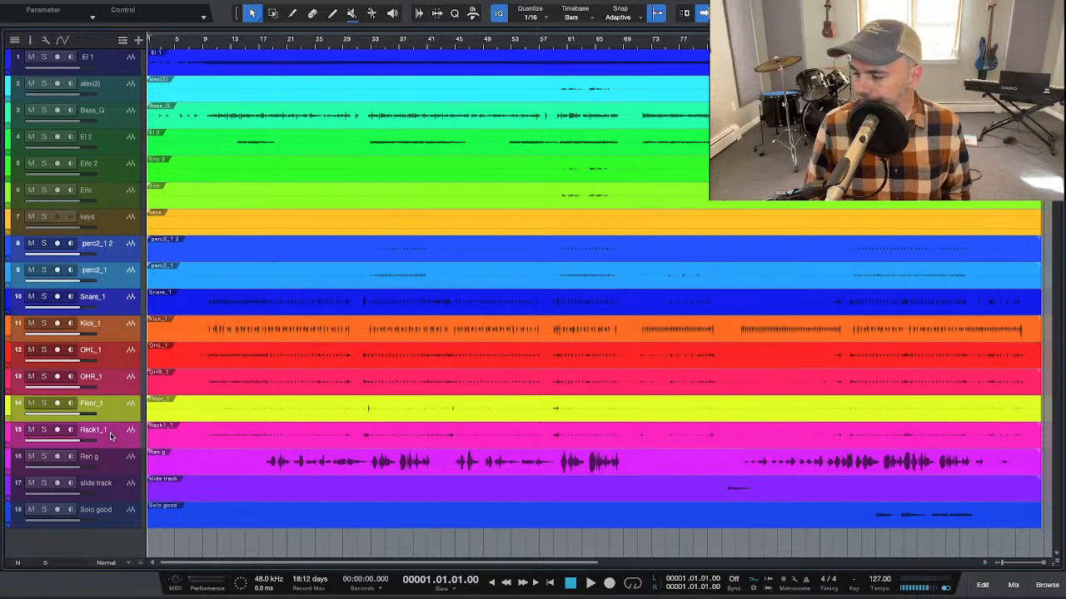
click(7, 254)
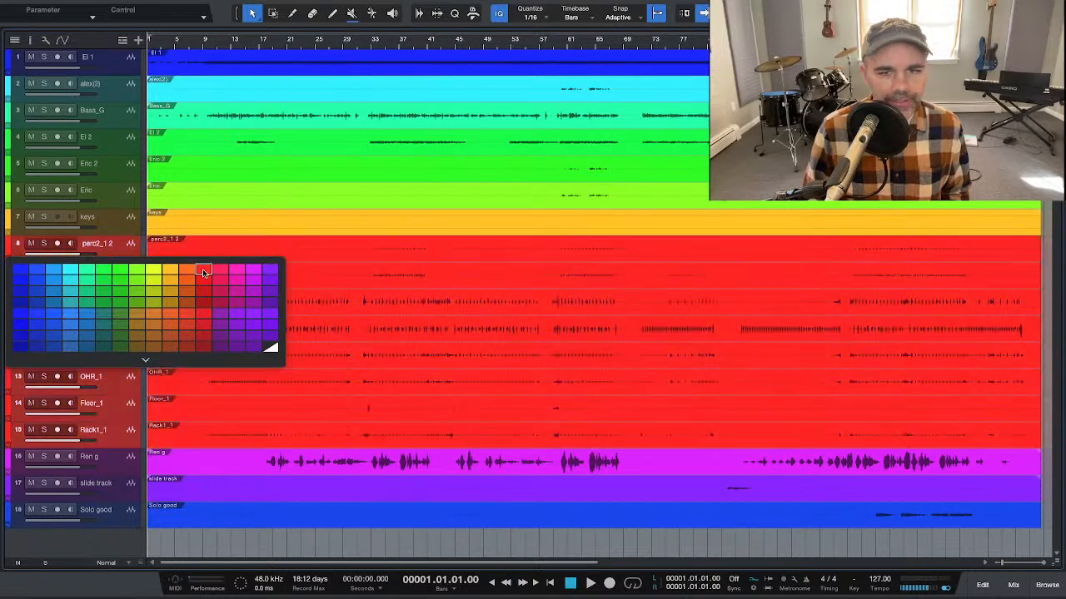
click(203, 271)
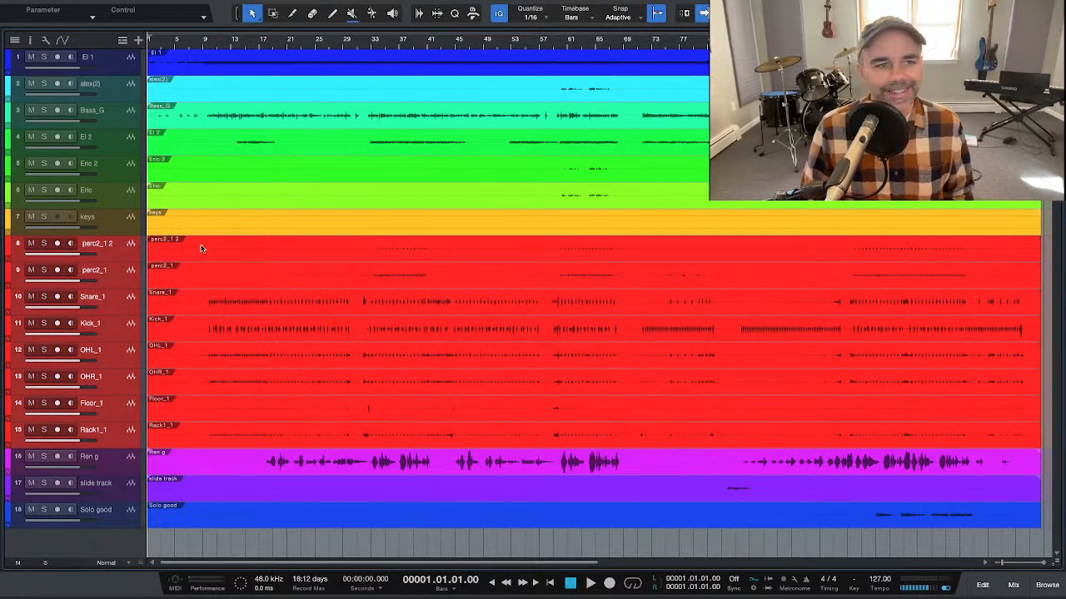
Step: Gather the guitar tracks by moving El 1 directly above El 2, and slide track and Solo good directly below El 2
click(104, 67)
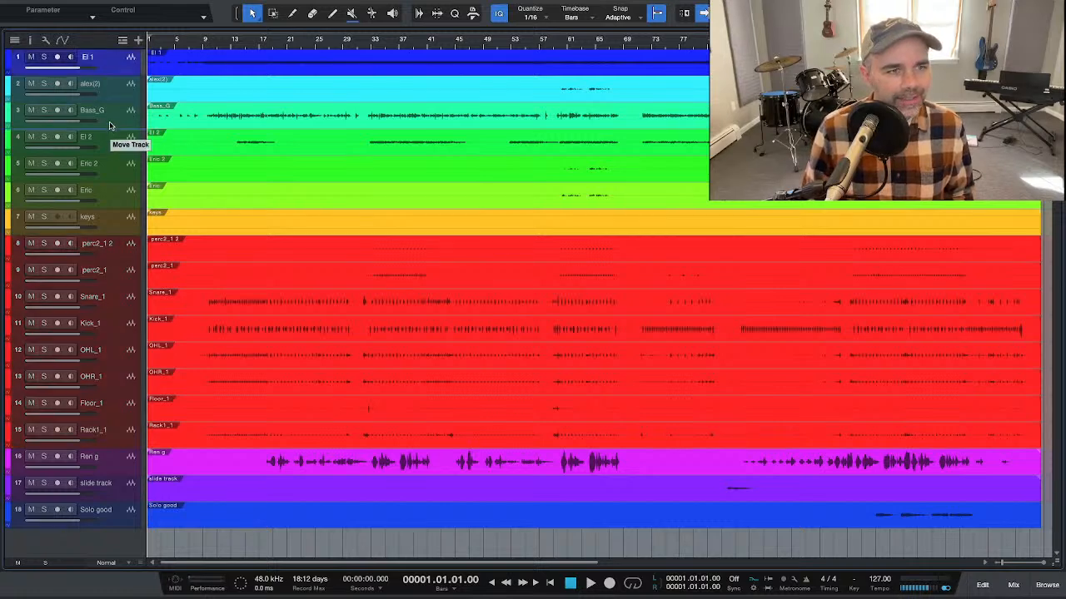
drag(111, 137, 111, 137)
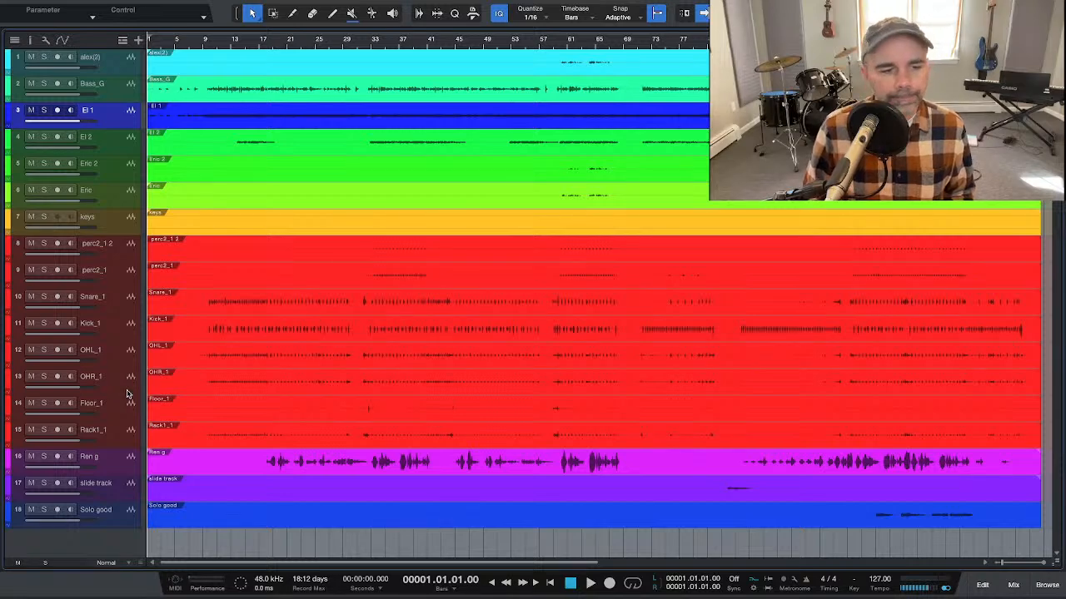
click(108, 495)
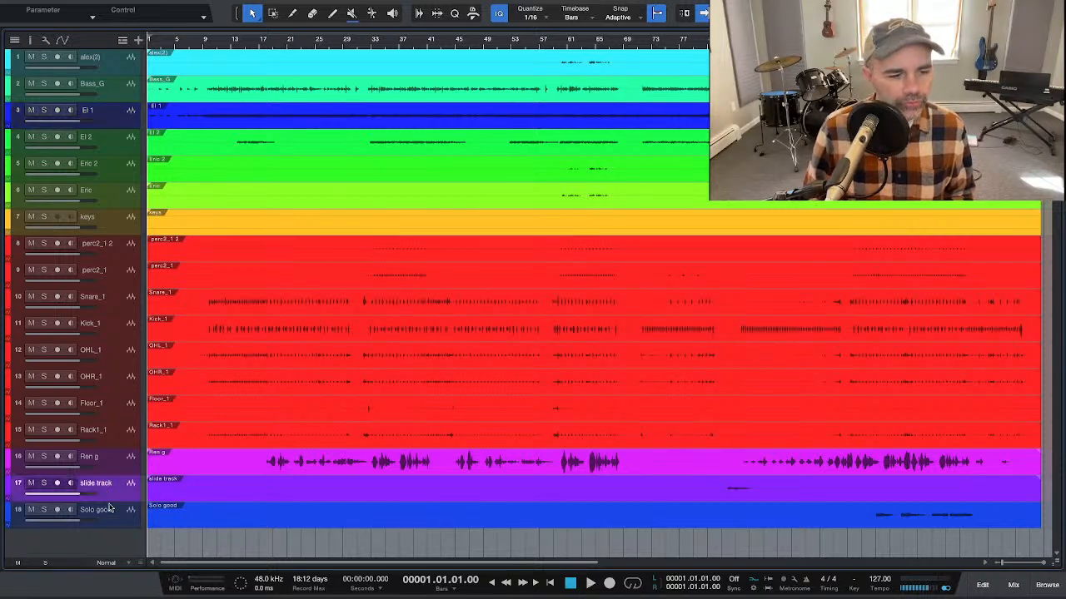
shift+click(109, 518)
drag(108, 518, 118, 163)
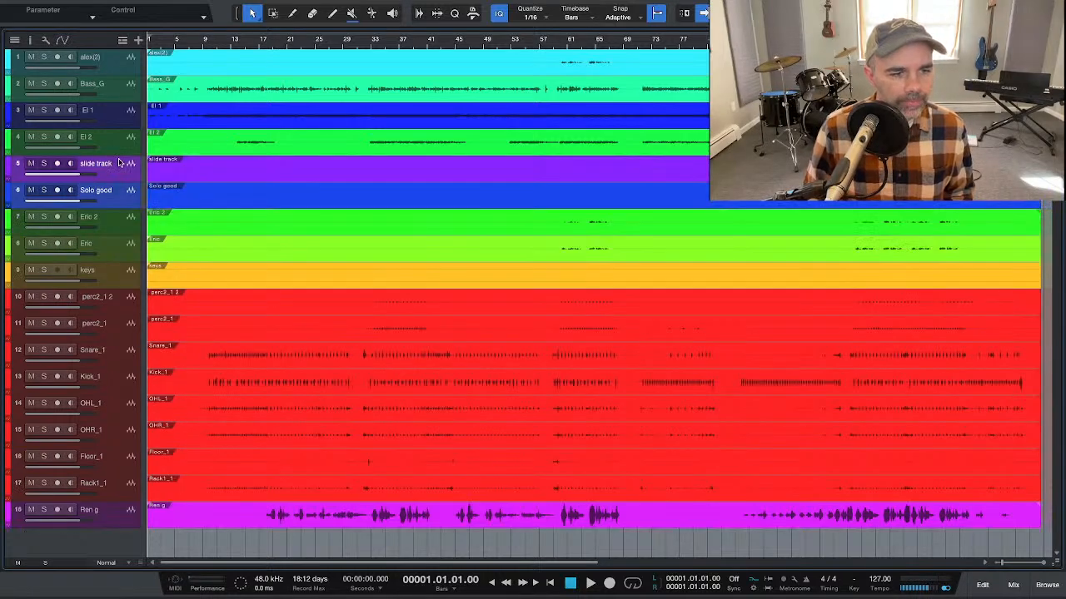
Step: Color the four tracks from El 1 through Solo good dark blue
click(116, 112)
shift+click(122, 201)
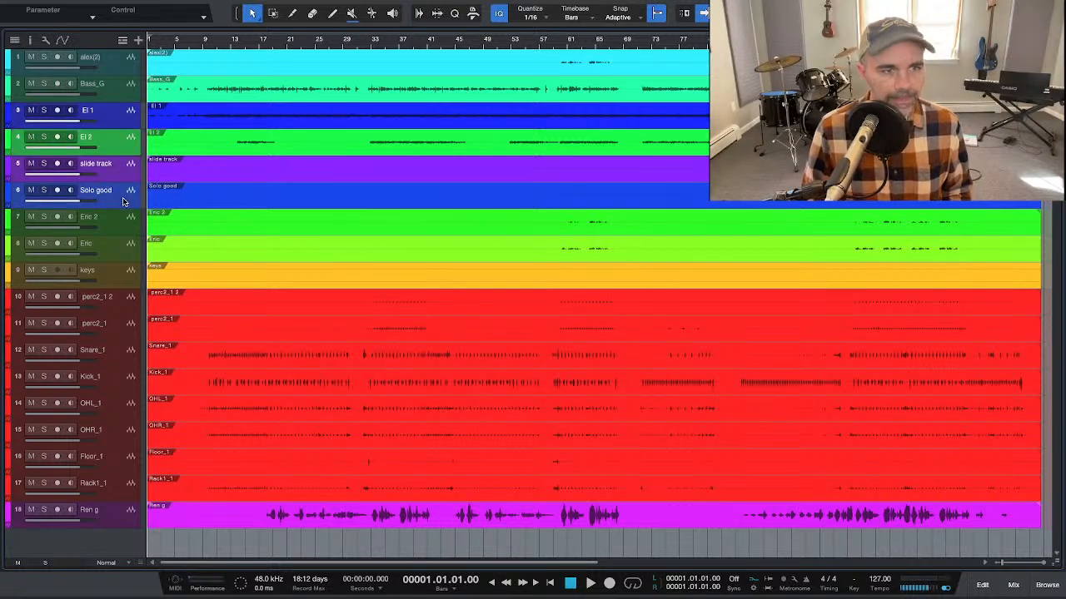
click(9, 117)
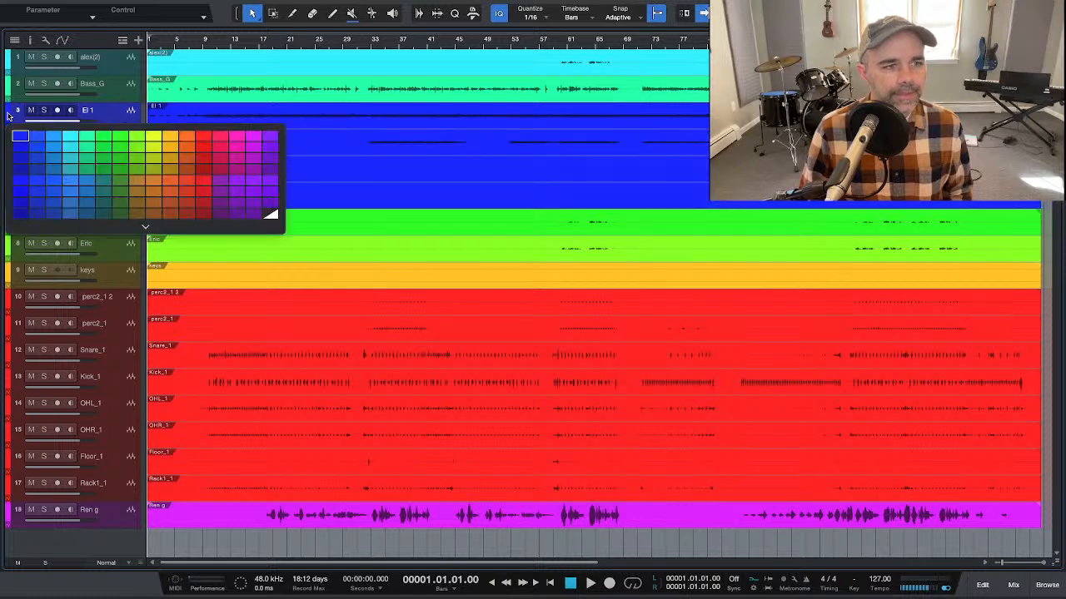
click(25, 137)
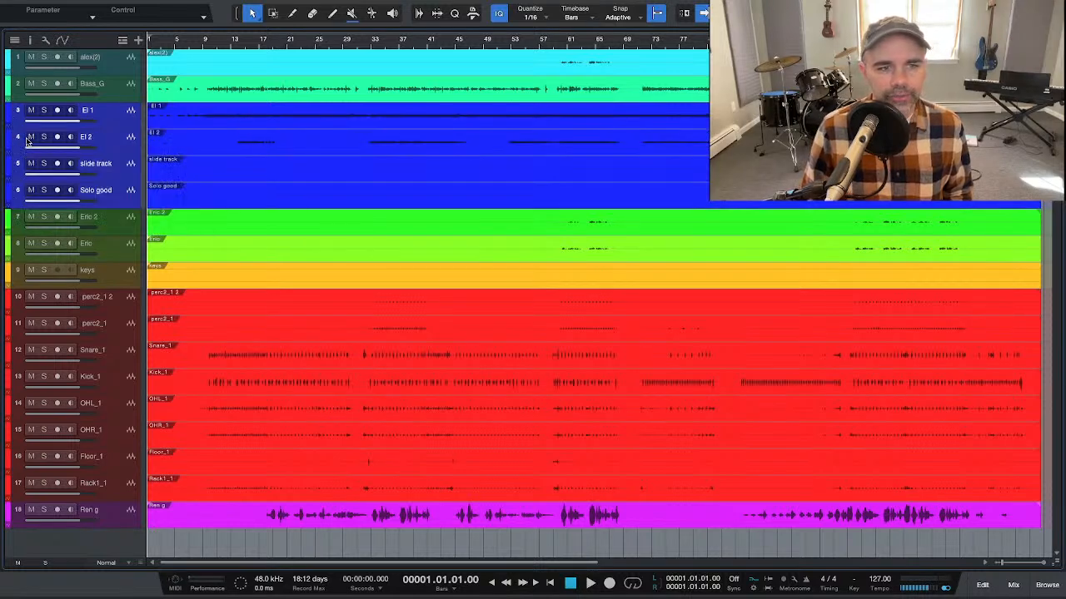
Step: Move the purple track at the end of the list directly above keys, and the cyan first track directly below Solo good
click(110, 228)
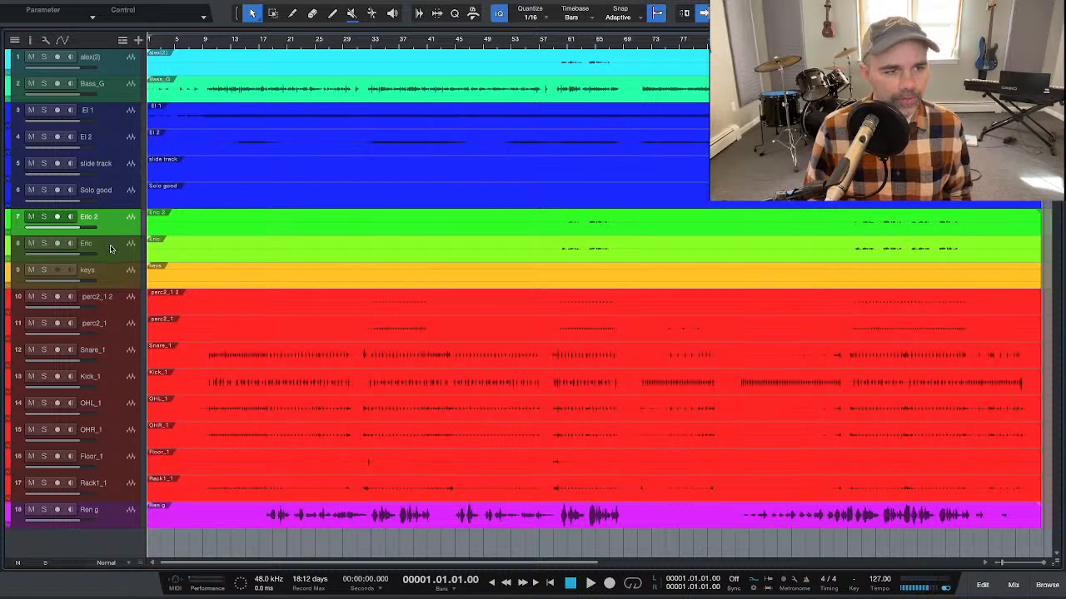
shift+click(110, 248)
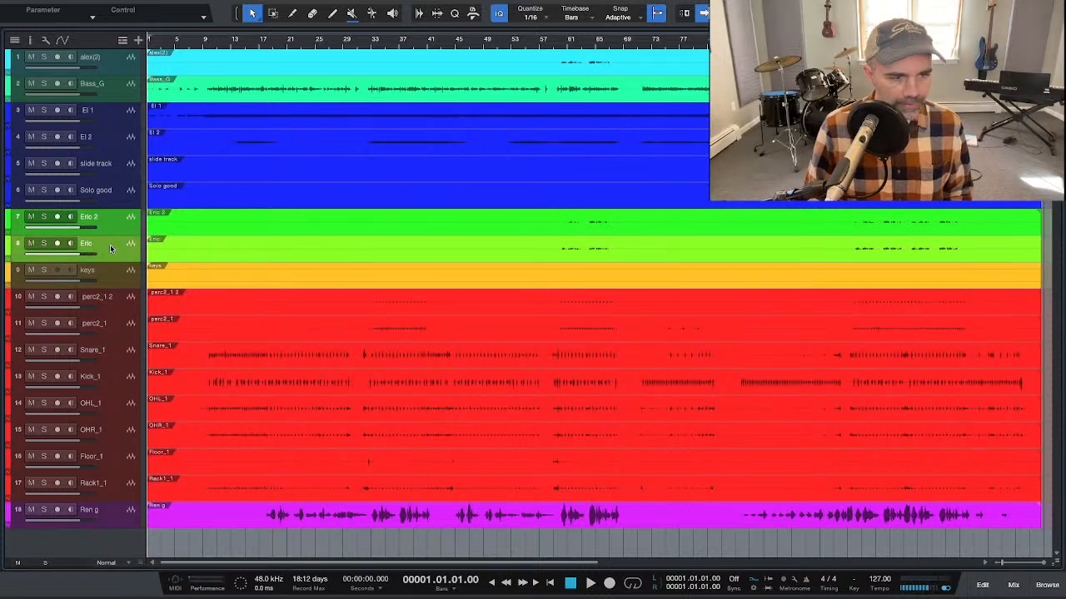
click(104, 511)
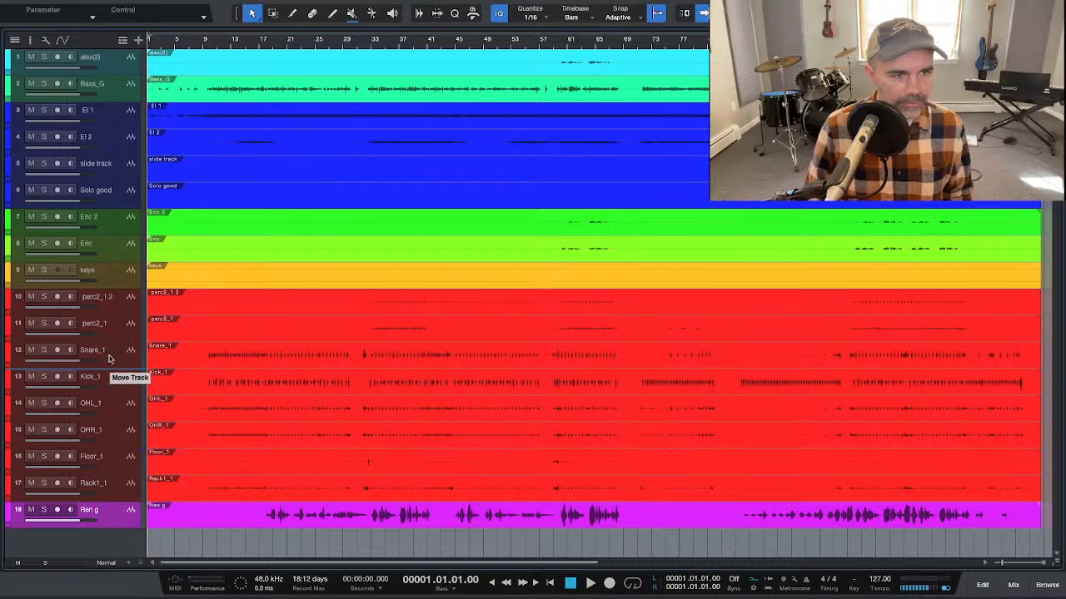
drag(109, 263, 110, 266)
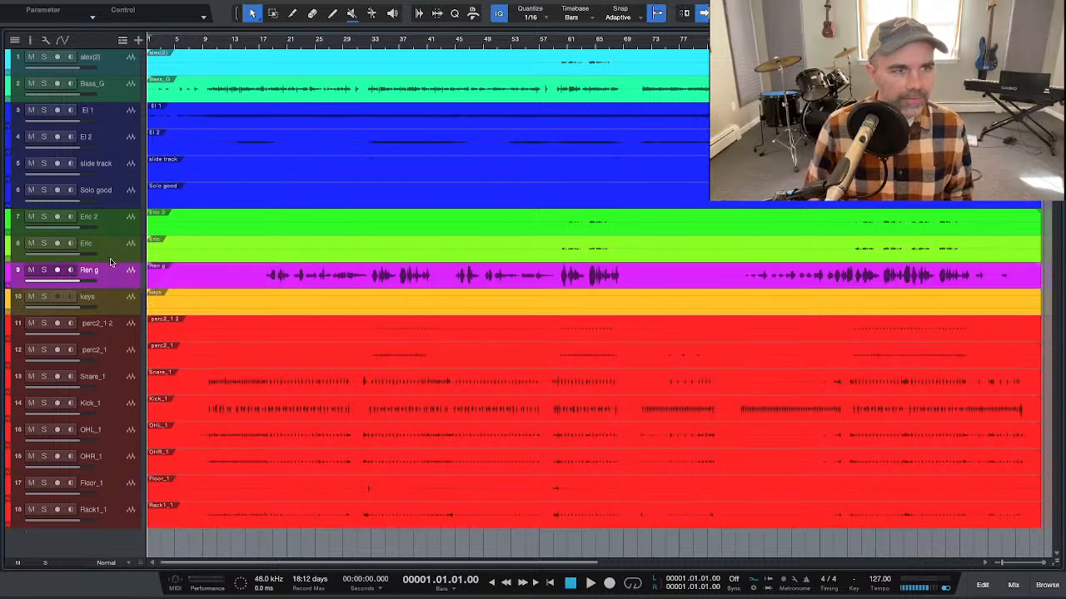
click(116, 67)
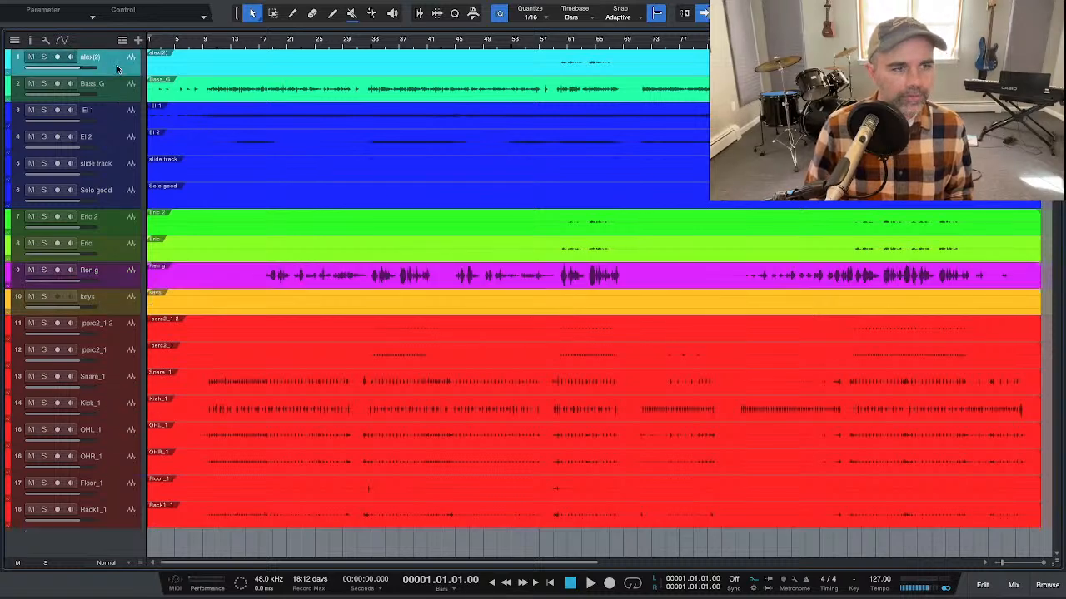
drag(115, 243, 111, 206)
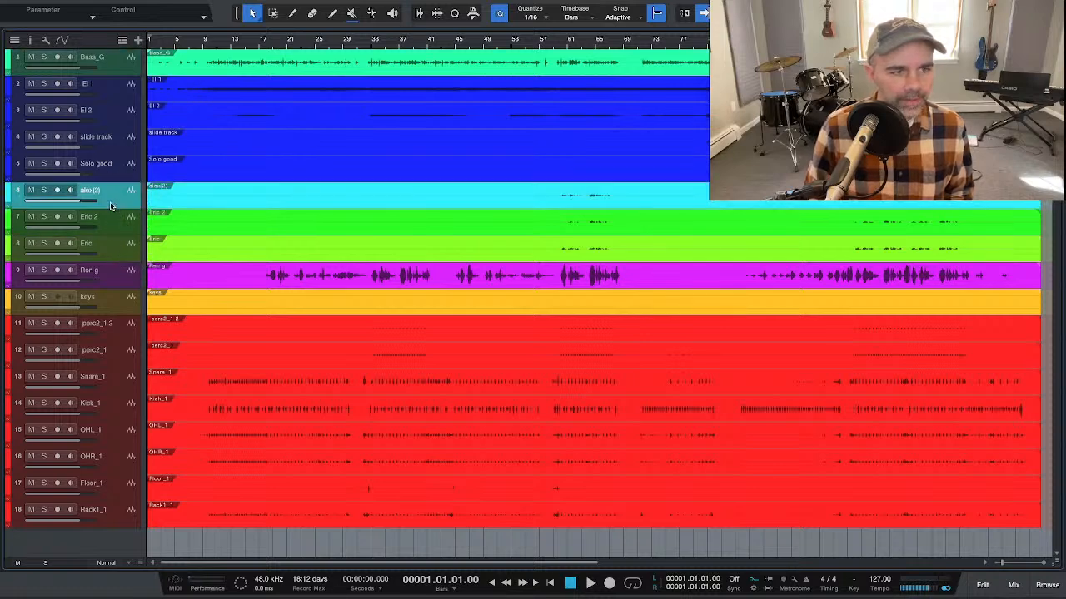
Step: Color the five tracks from the cyan one below Solo good through keys medium green
shift+click(114, 296)
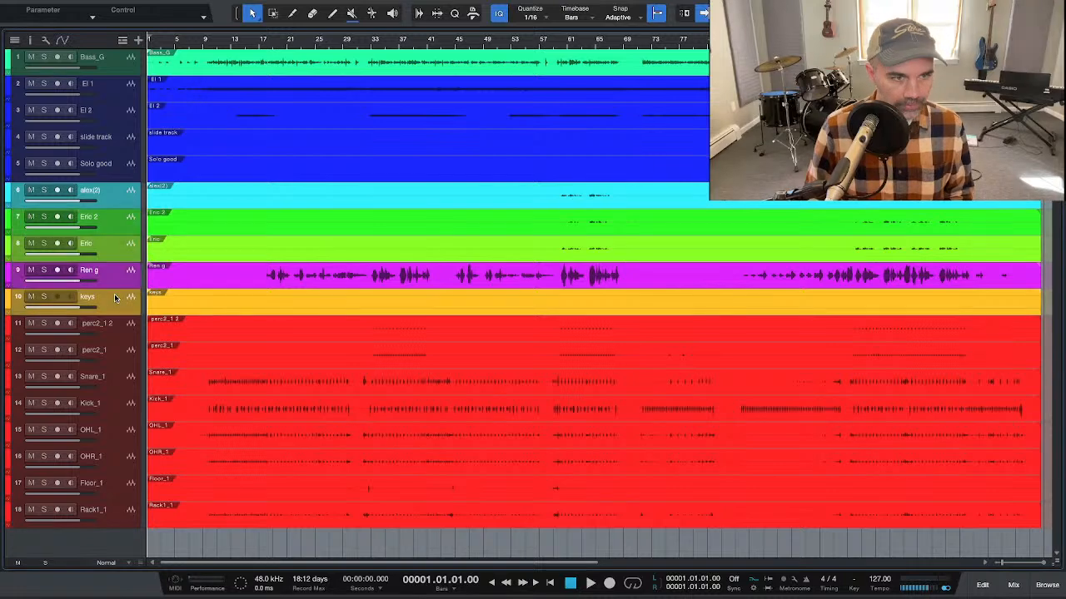
click(12, 195)
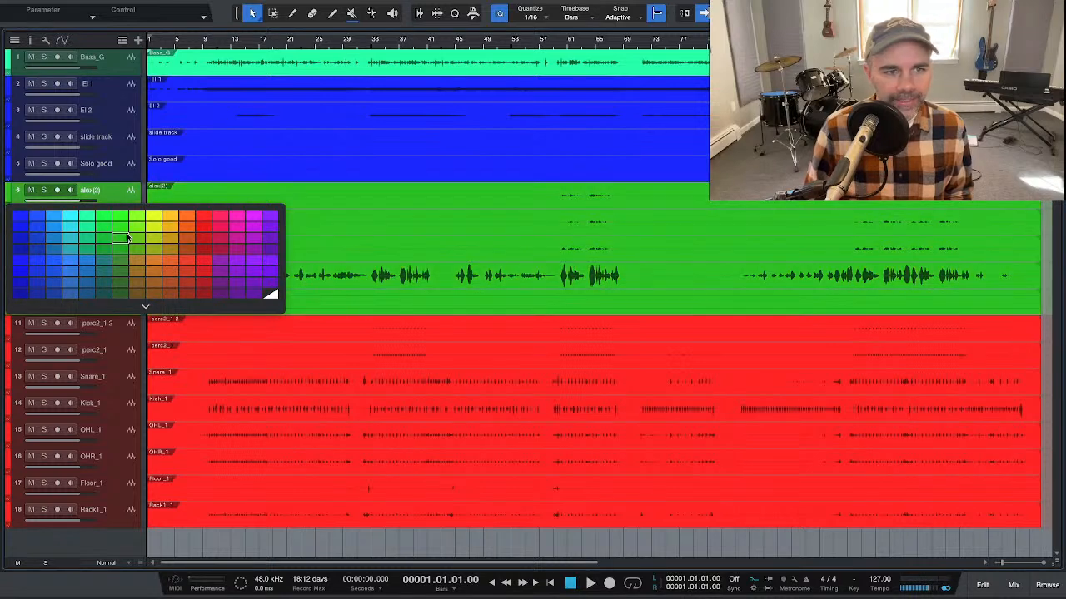
click(127, 238)
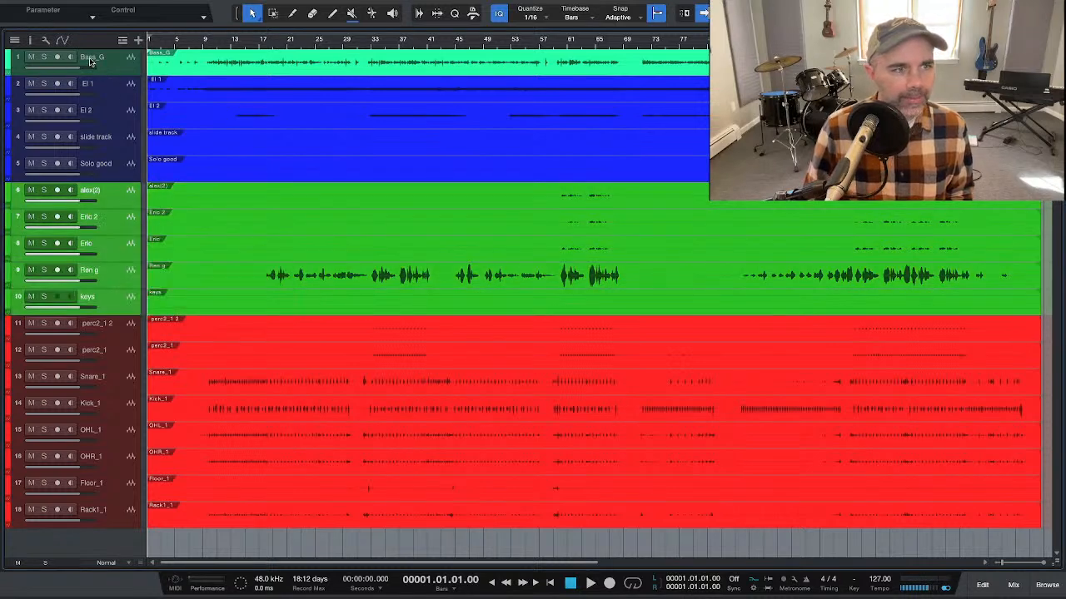
Step: Color the Bass_G track magenta
click(8, 58)
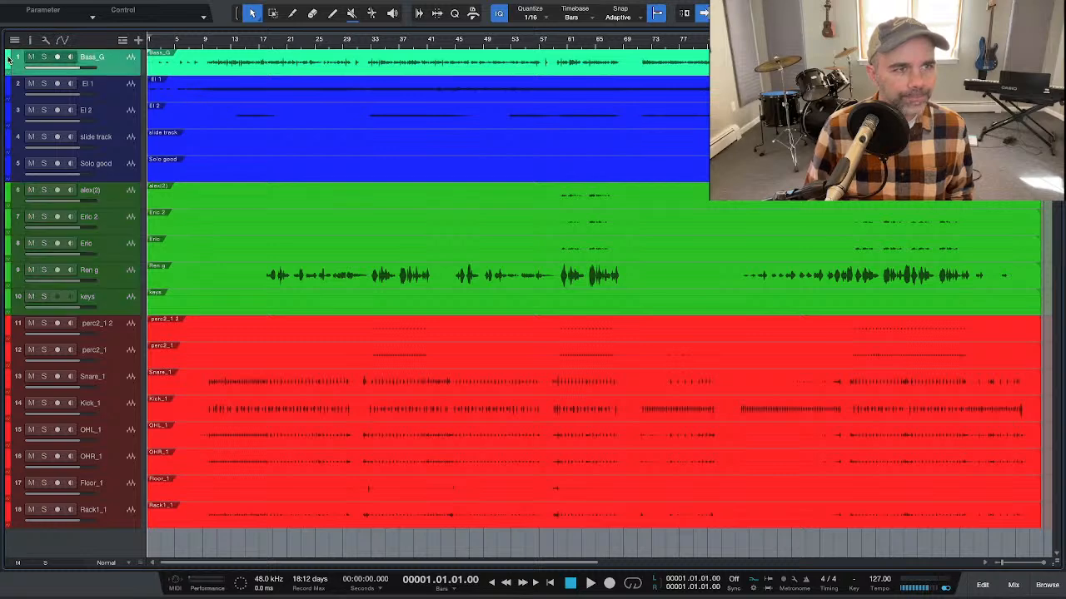
click(8, 59)
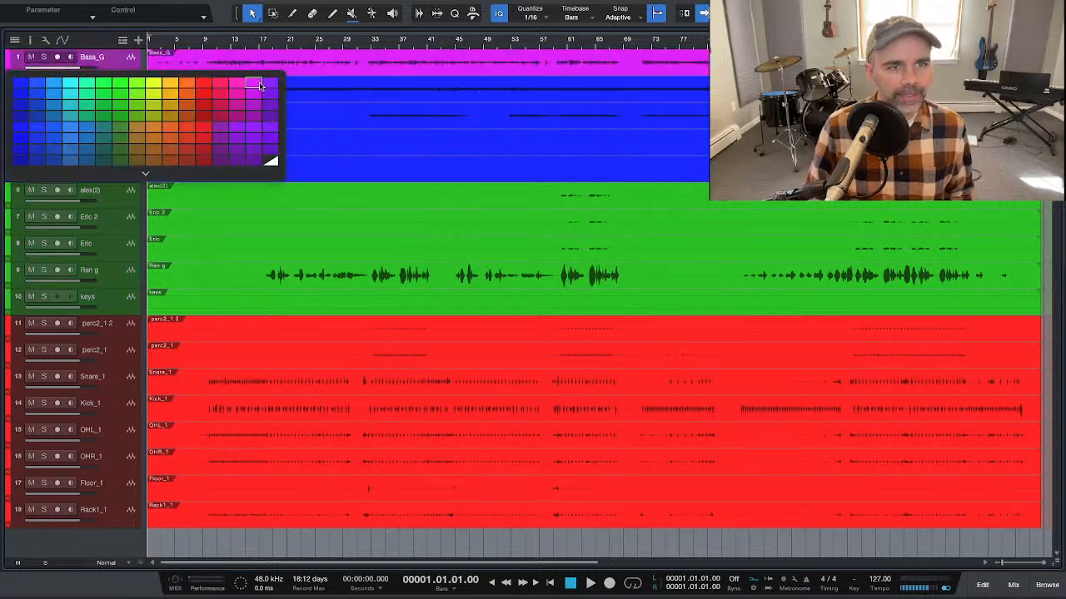
click(257, 86)
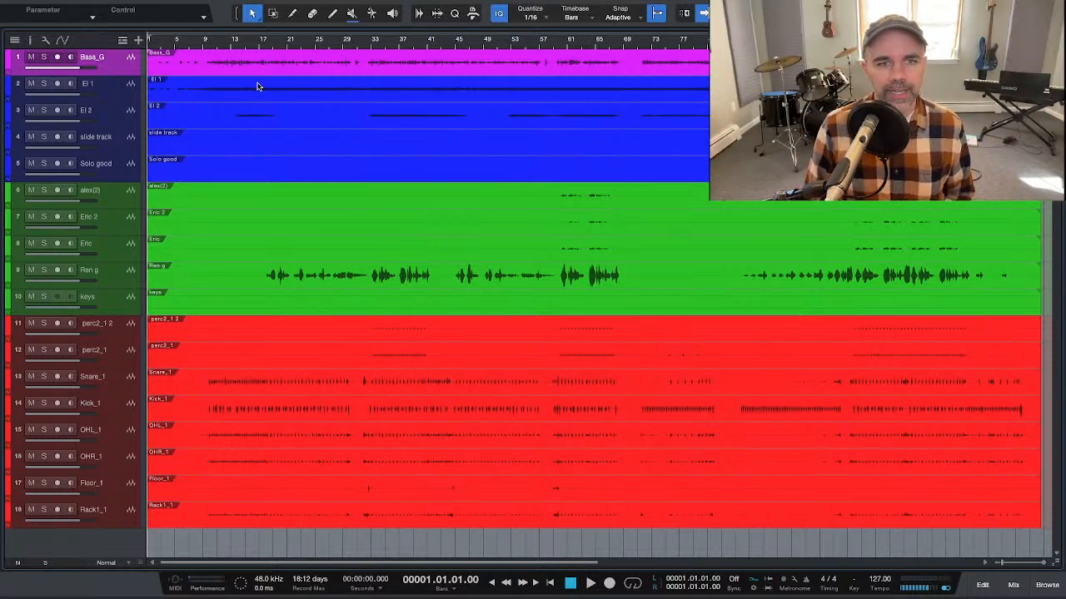
Step: Group the eight red tracks from perc2_1 2 through Rack1_1 under the name drum
click(120, 333)
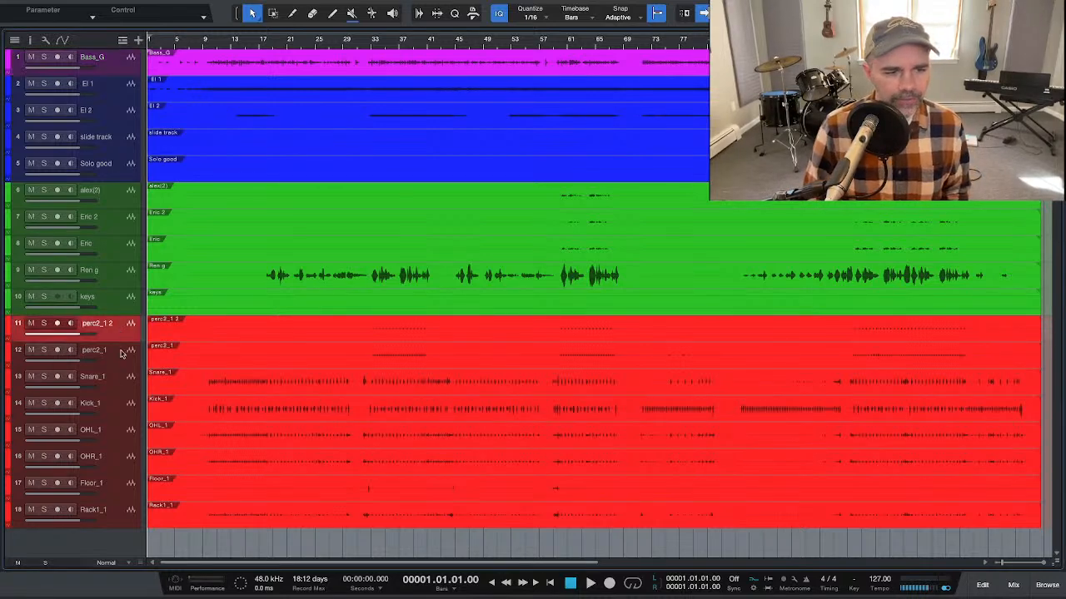
shift+click(121, 522)
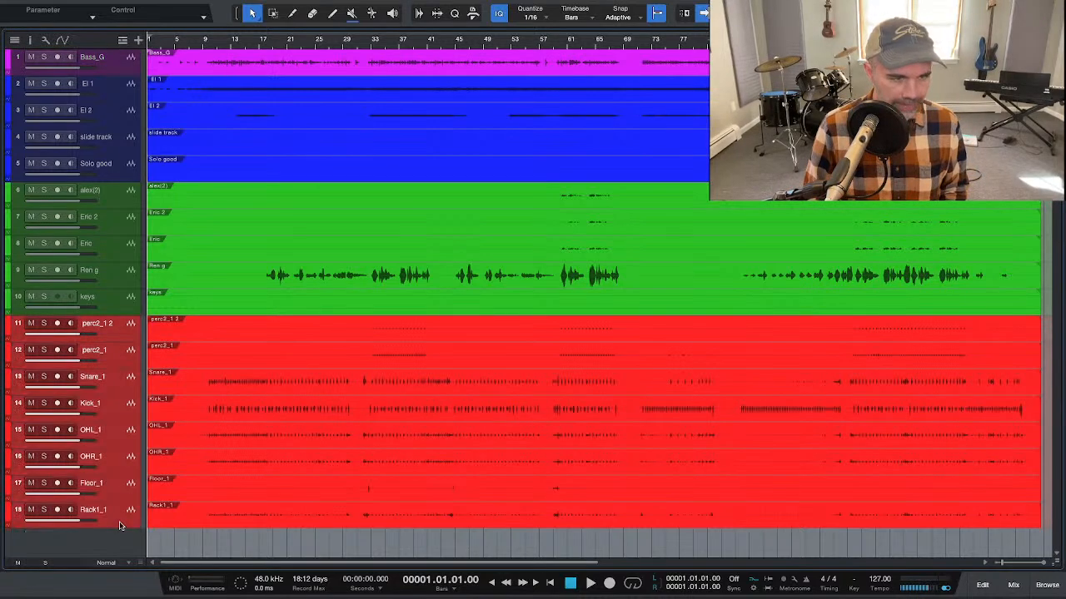
right_click(125, 333)
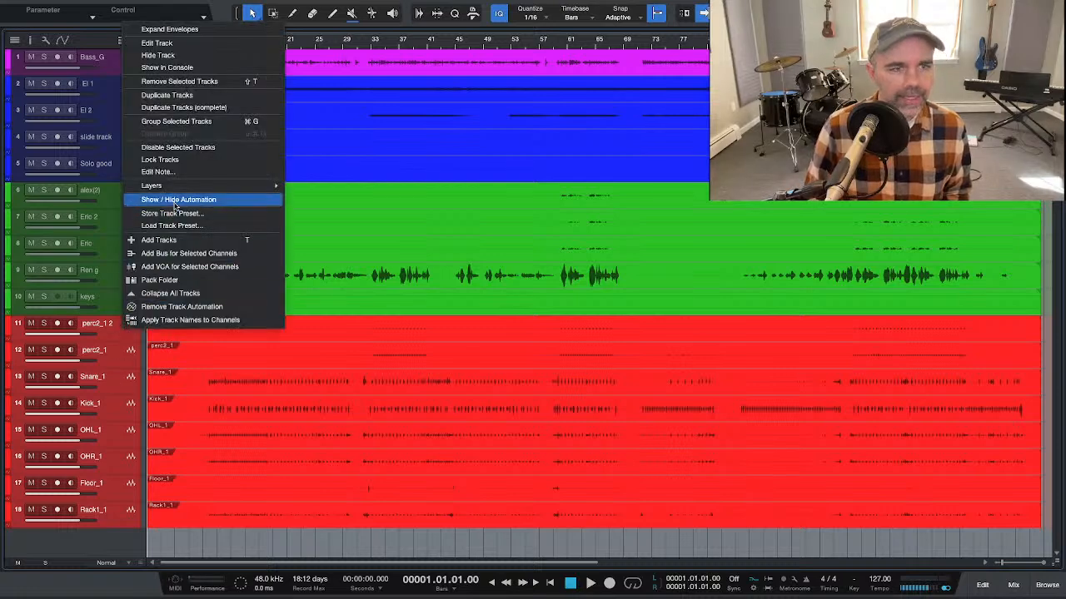
click(176, 122)
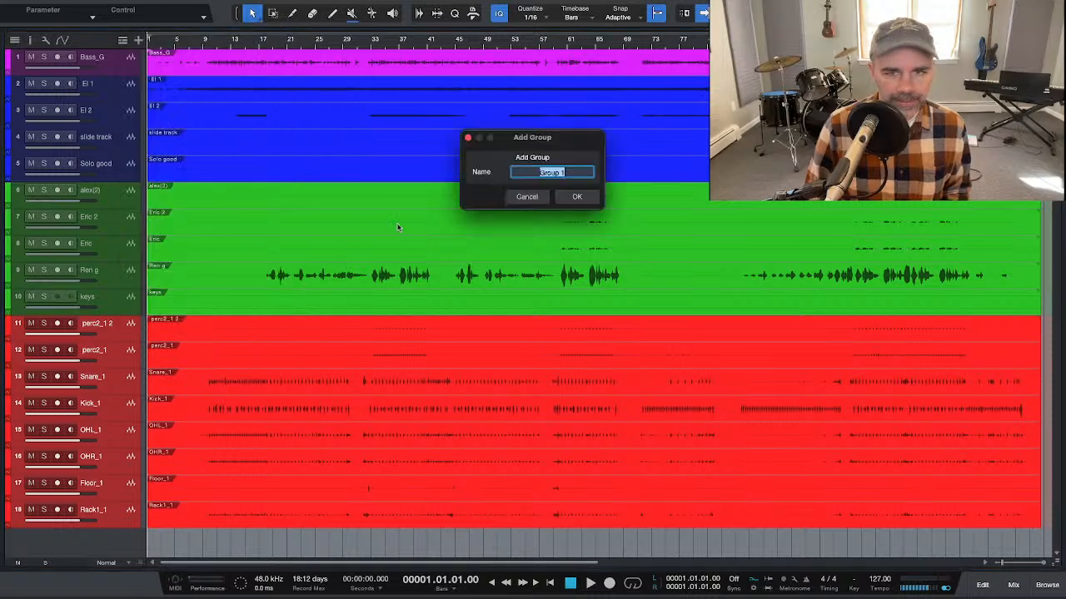
text(drums)
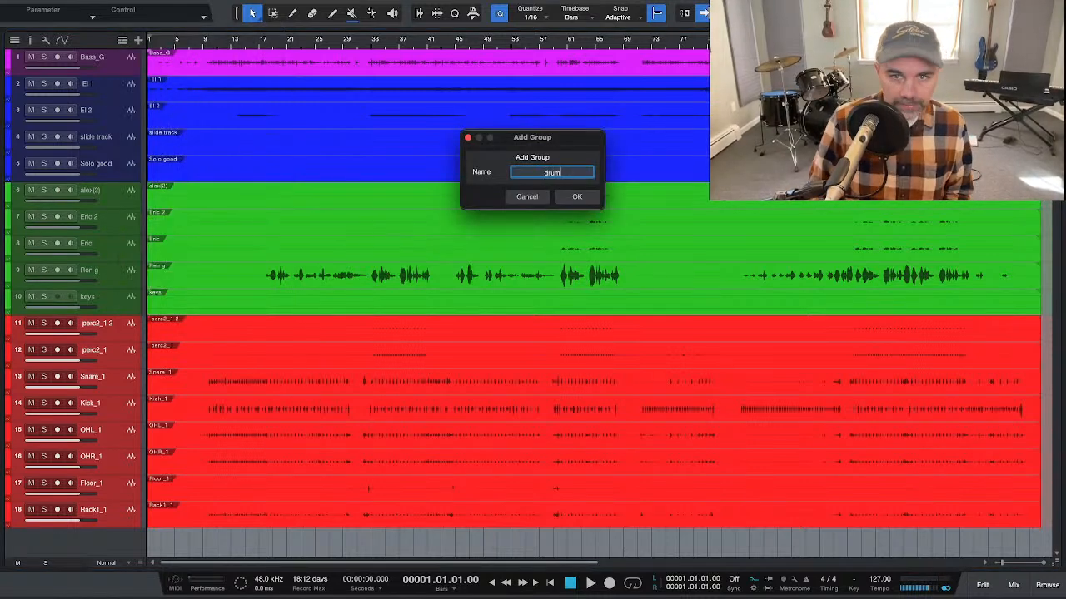
key(Return)
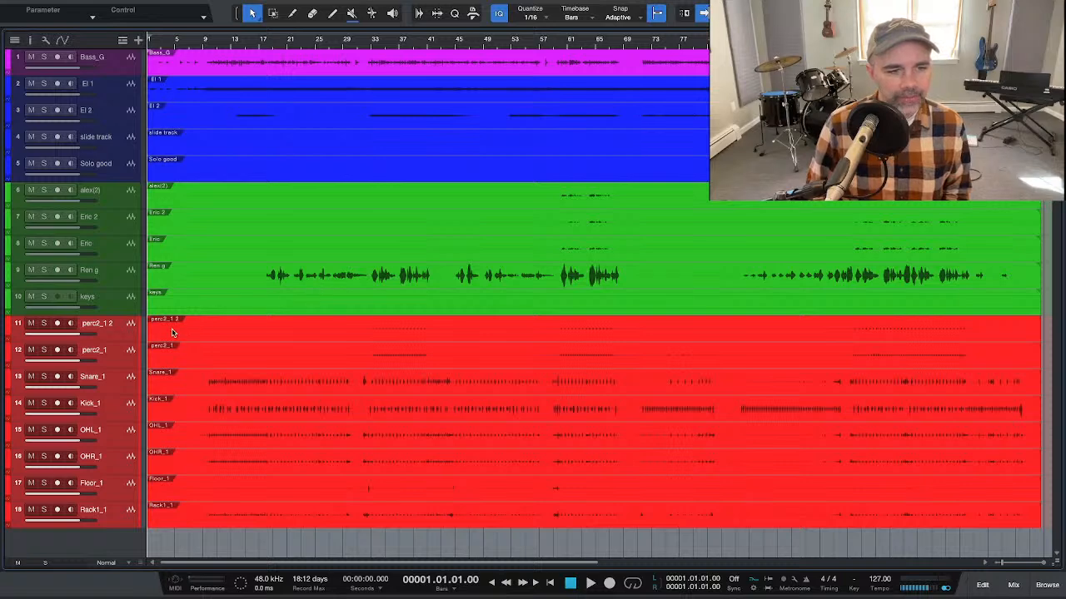
Step: Pack the eight grouped drum tracks into a folder and color the folder track red
right_click(115, 337)
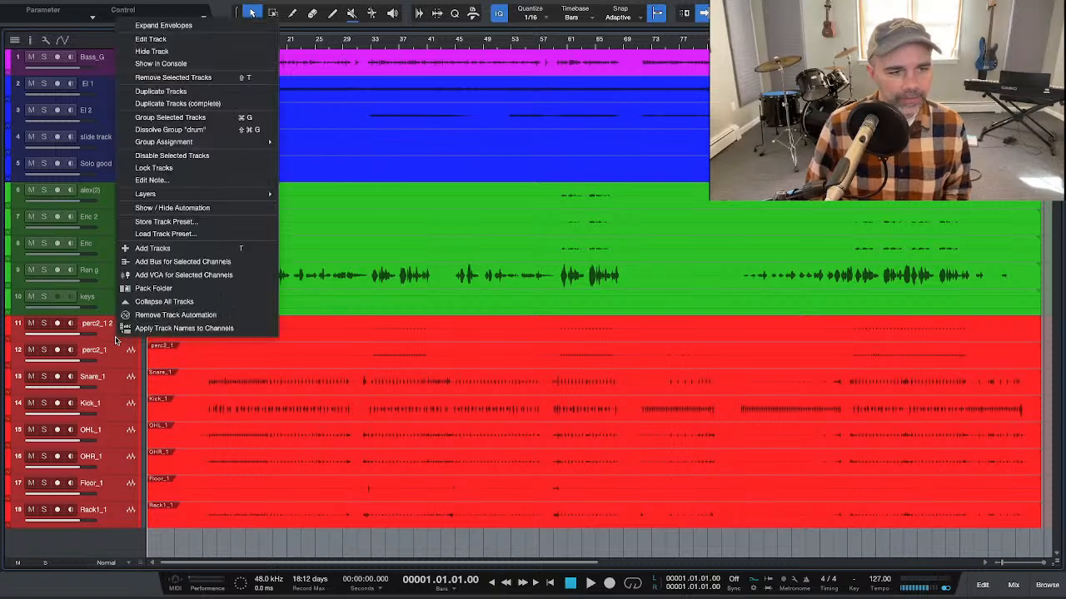
click(154, 289)
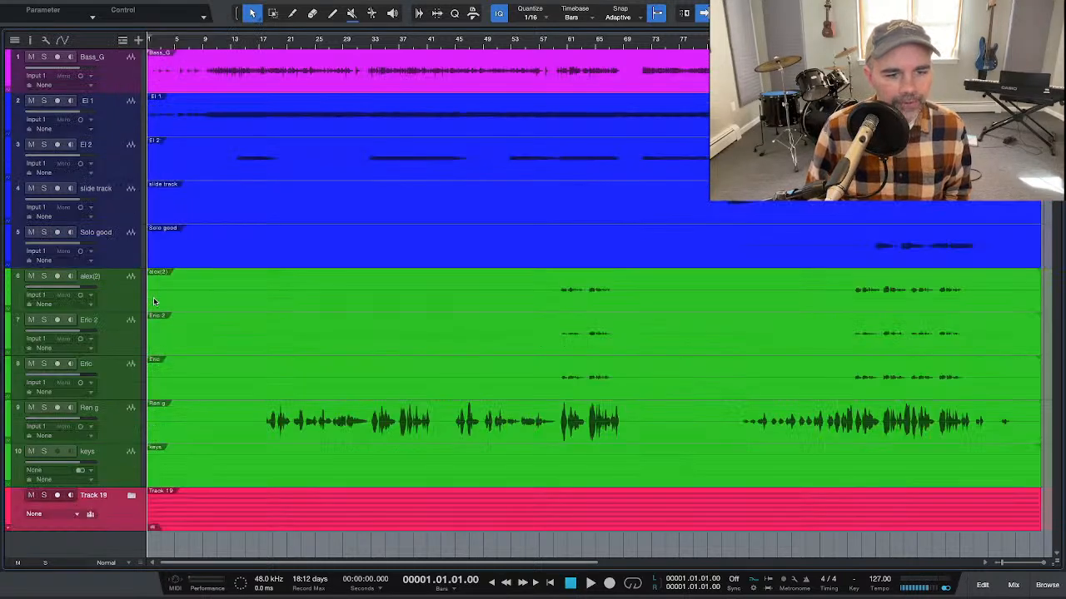
click(8, 509)
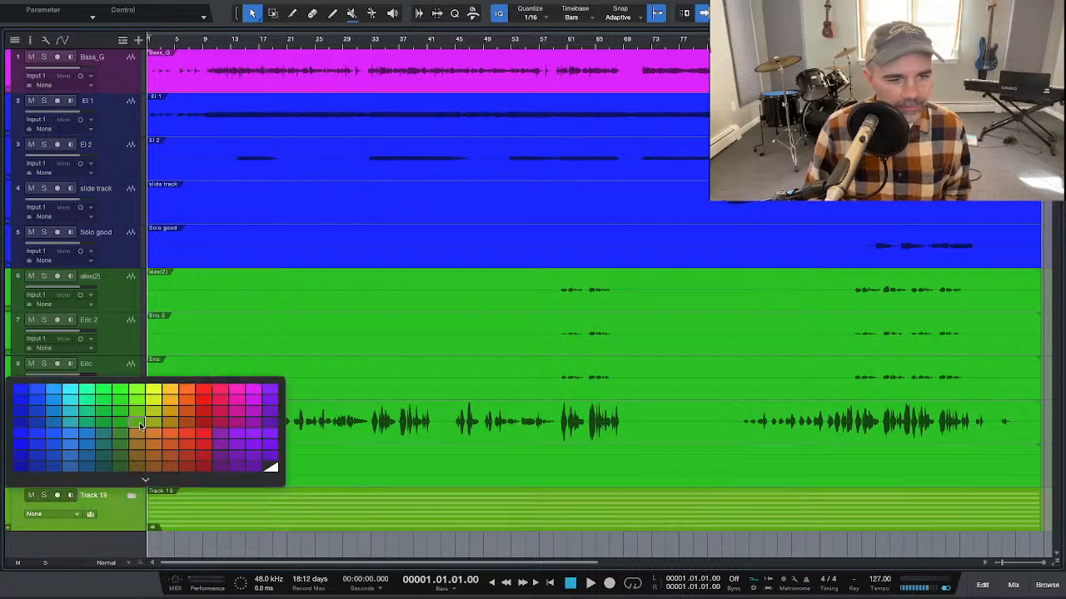
click(202, 393)
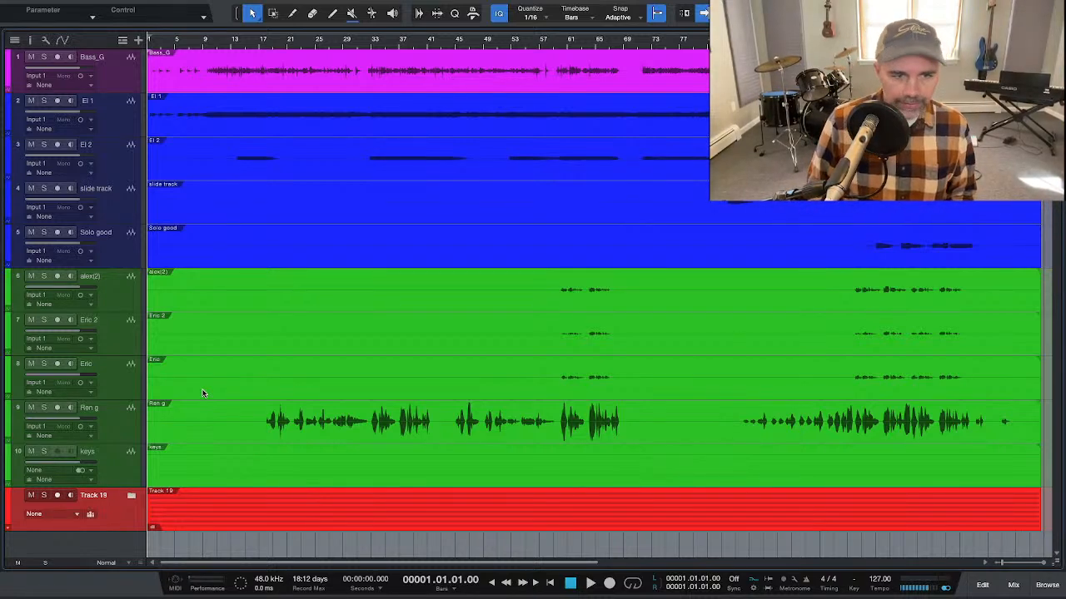
Step: Show the mixer and add a new bus channel from the red drum channels
key(F3)
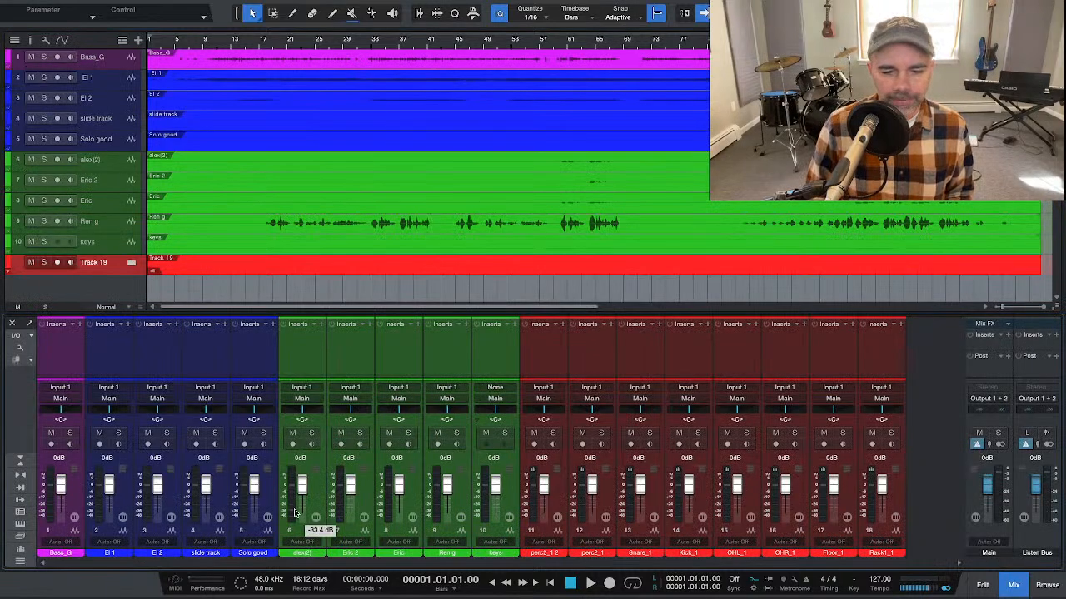
click(537, 373)
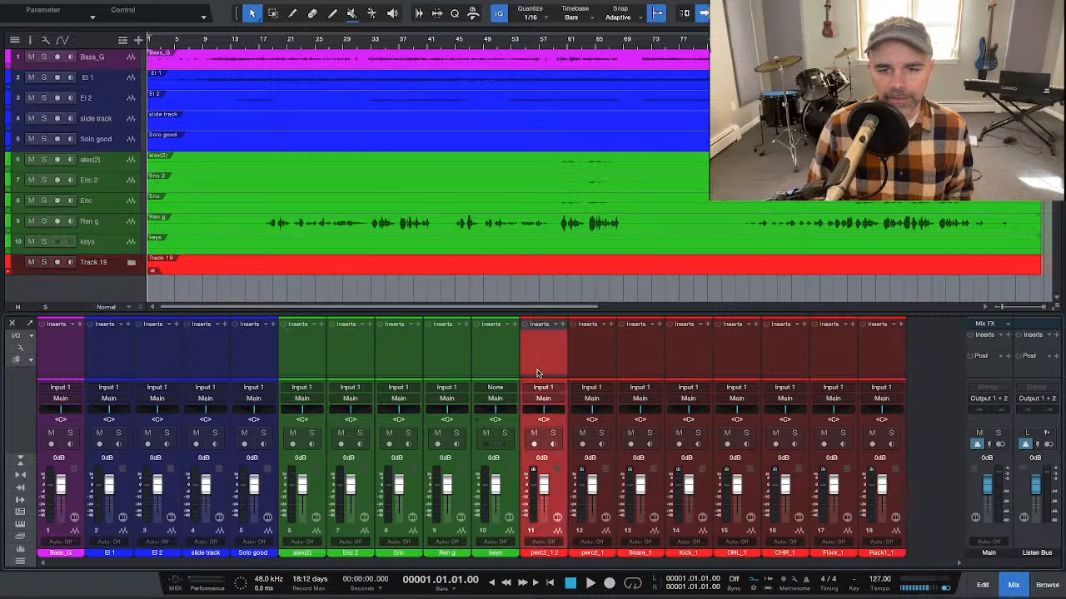
shift+click(881, 368)
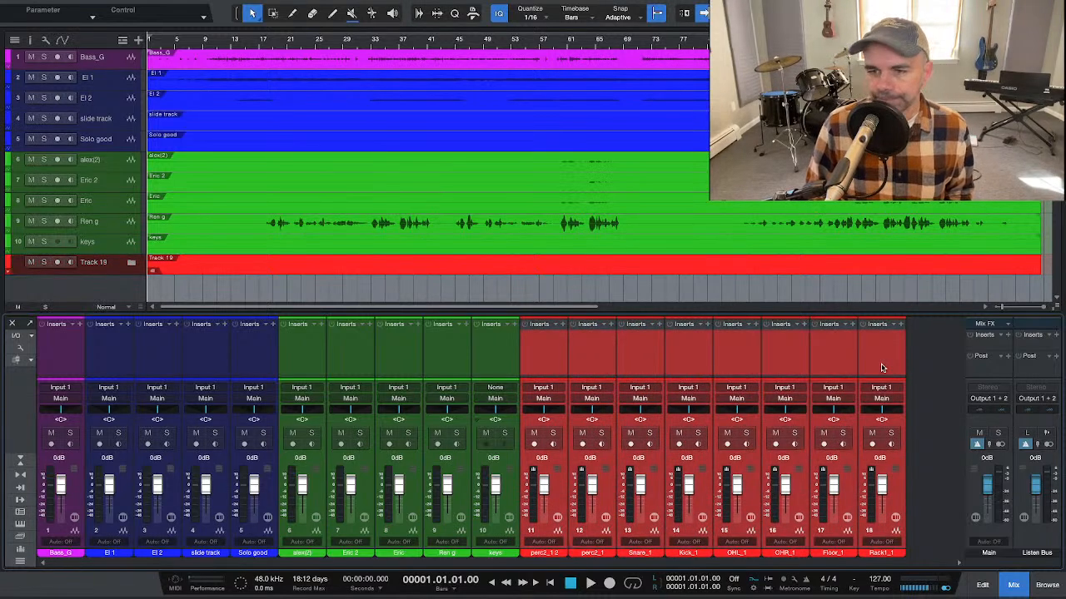
right_click(882, 368)
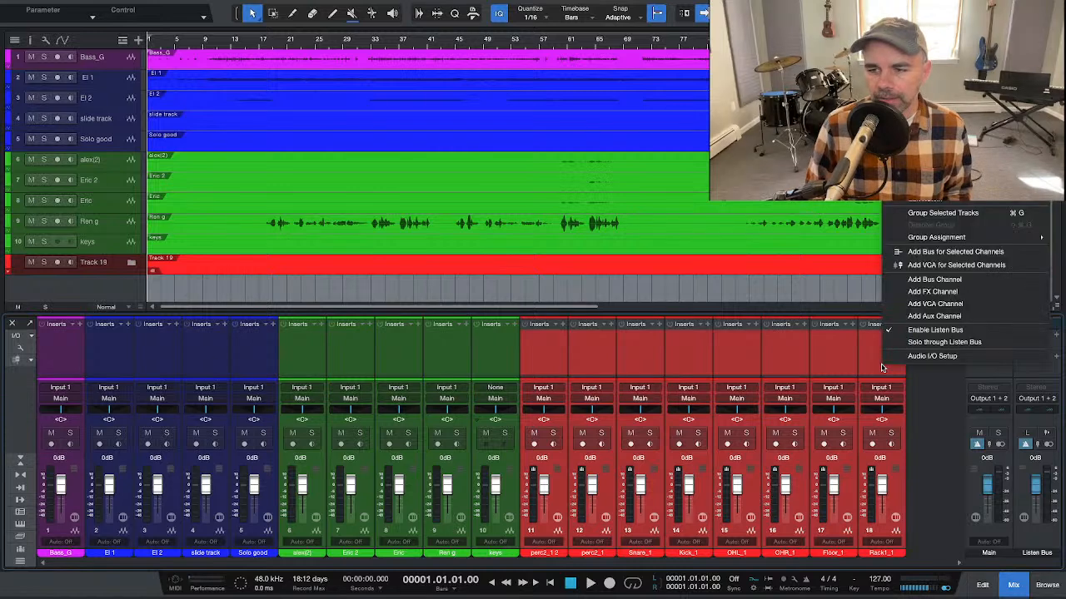
click(917, 279)
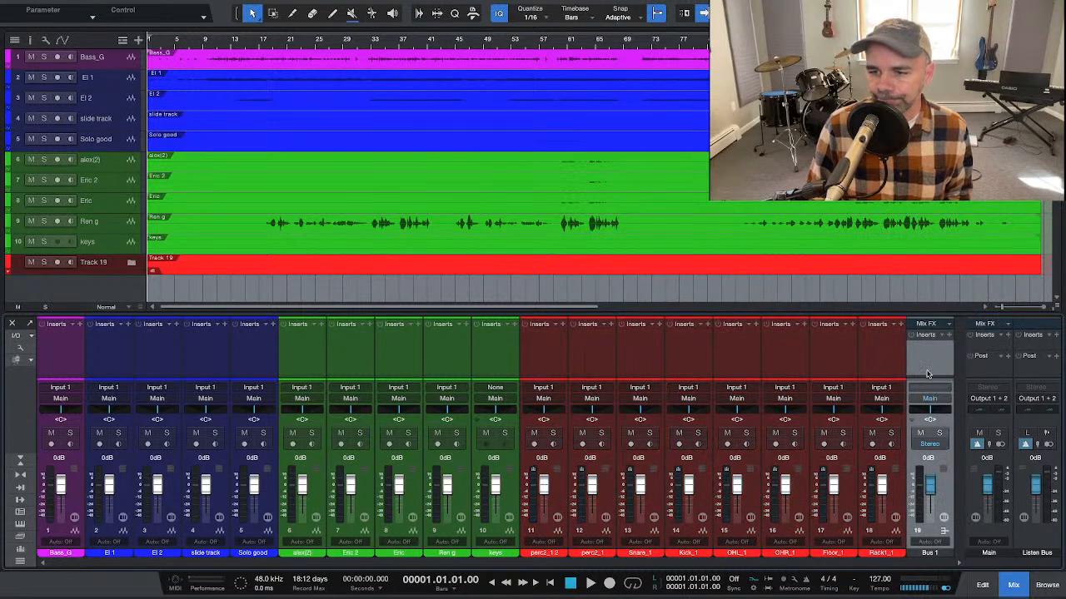
Step: Route the output of all eight red channels, perc2_1 2 through Rack1_1, to Bus 1
click(871, 360)
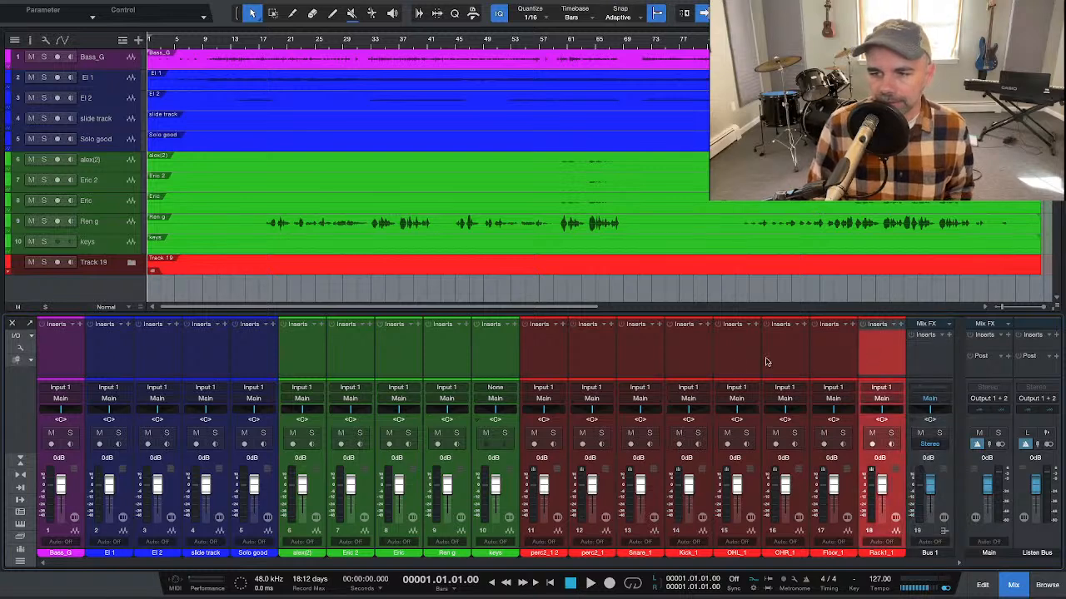
shift+click(539, 369)
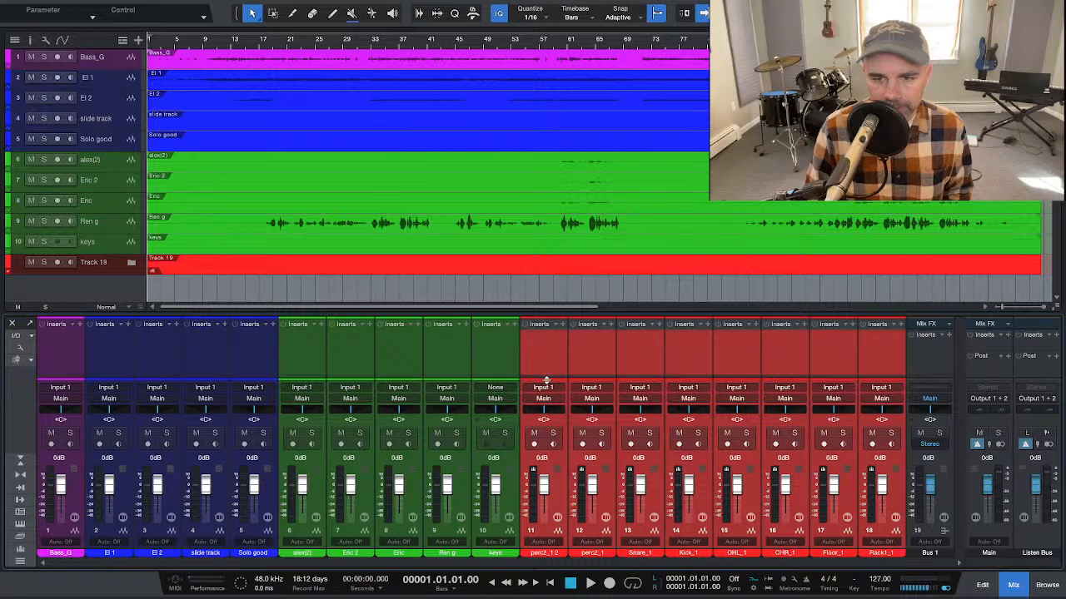
click(548, 392)
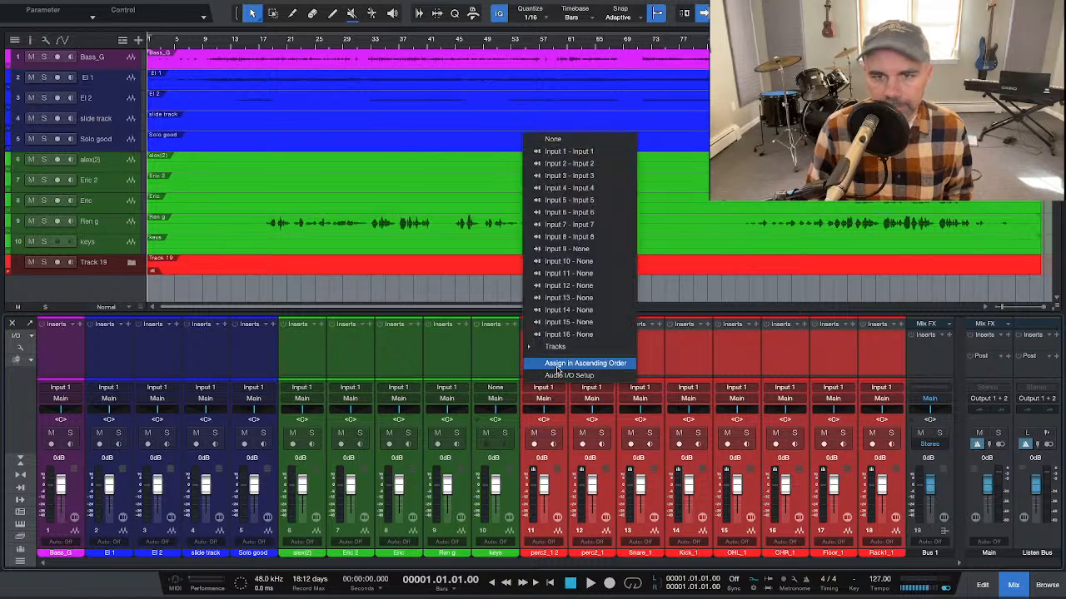
click(517, 372)
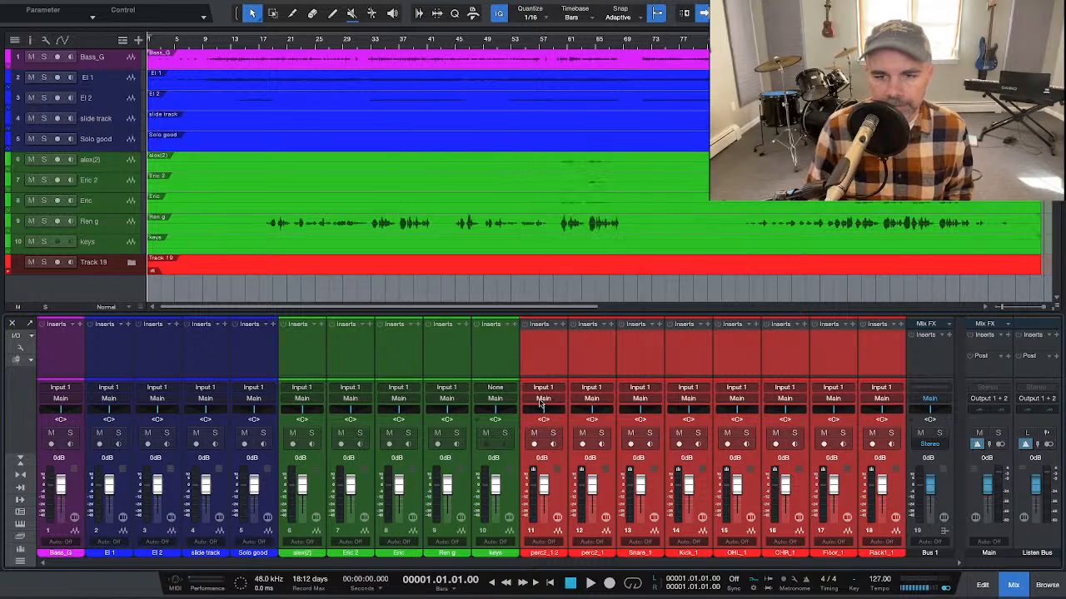
click(542, 400)
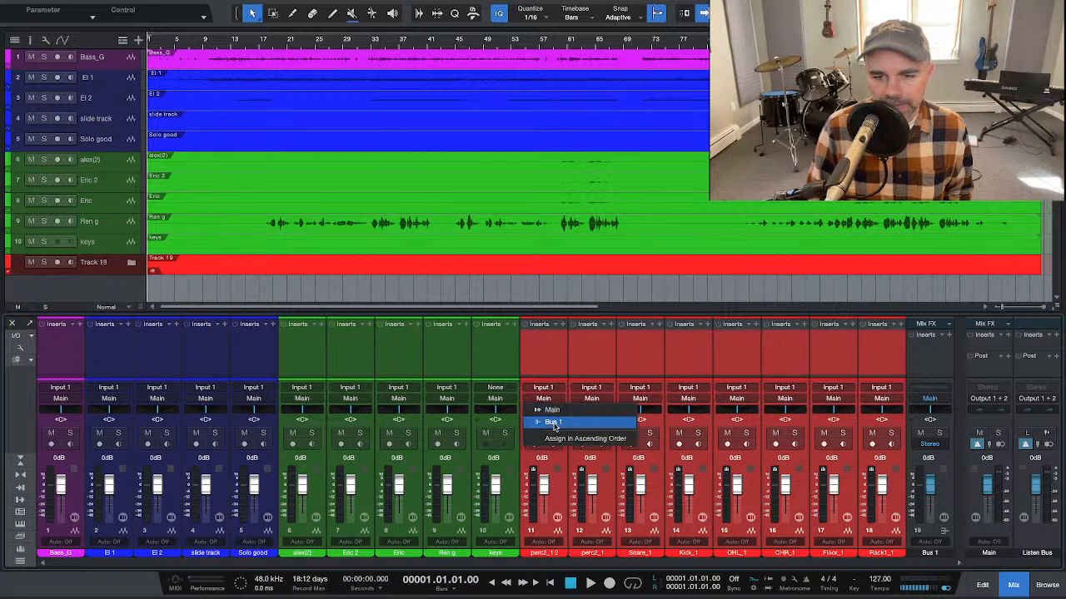
click(554, 423)
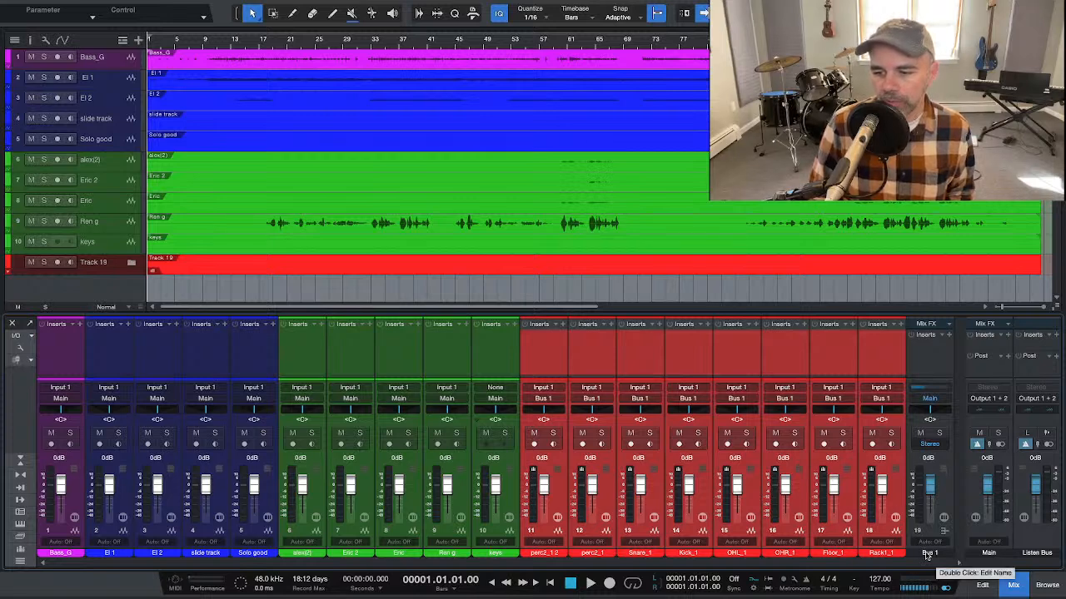
Step: Rename the bus fed by the red channels as drum bus
double_click(926, 554)
text(drum)
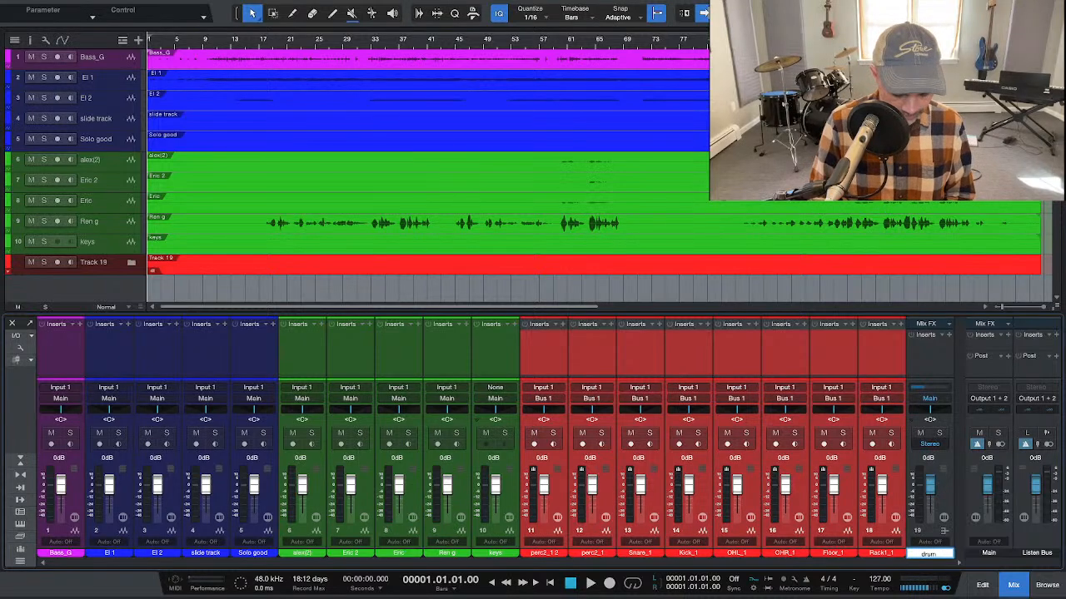
text( bus)
key(Return)
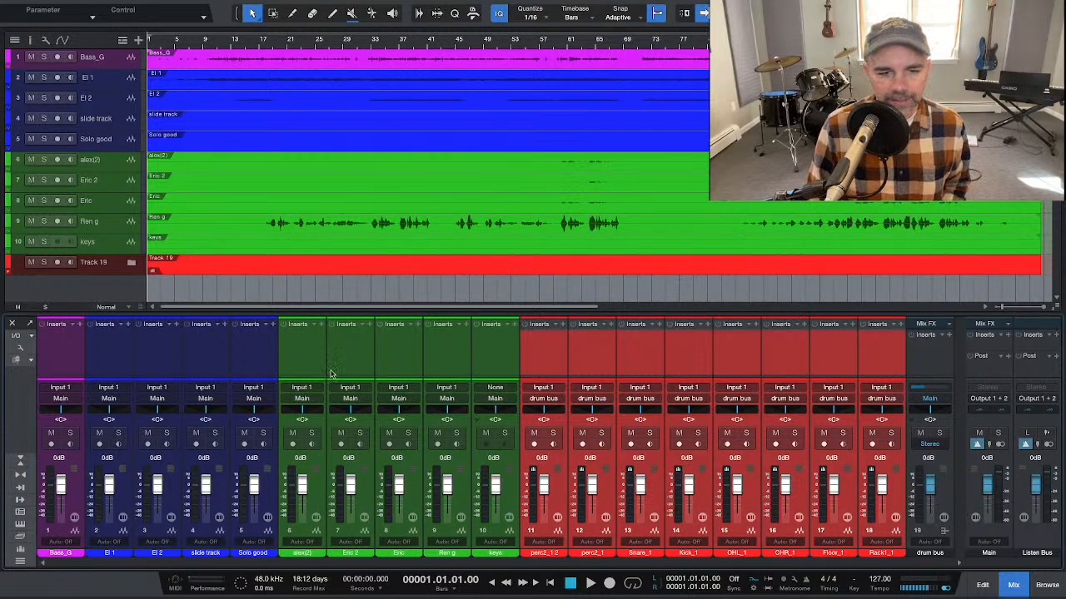
Step: Add a bus for the five green channels and name it voc bus
click(303, 364)
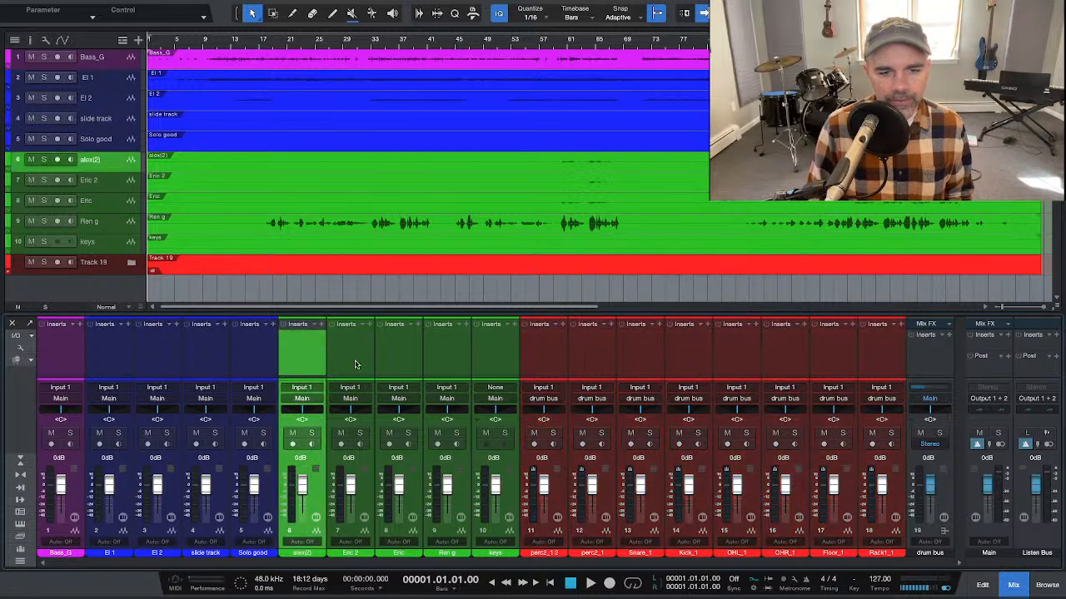
shift+click(494, 368)
right_click(494, 368)
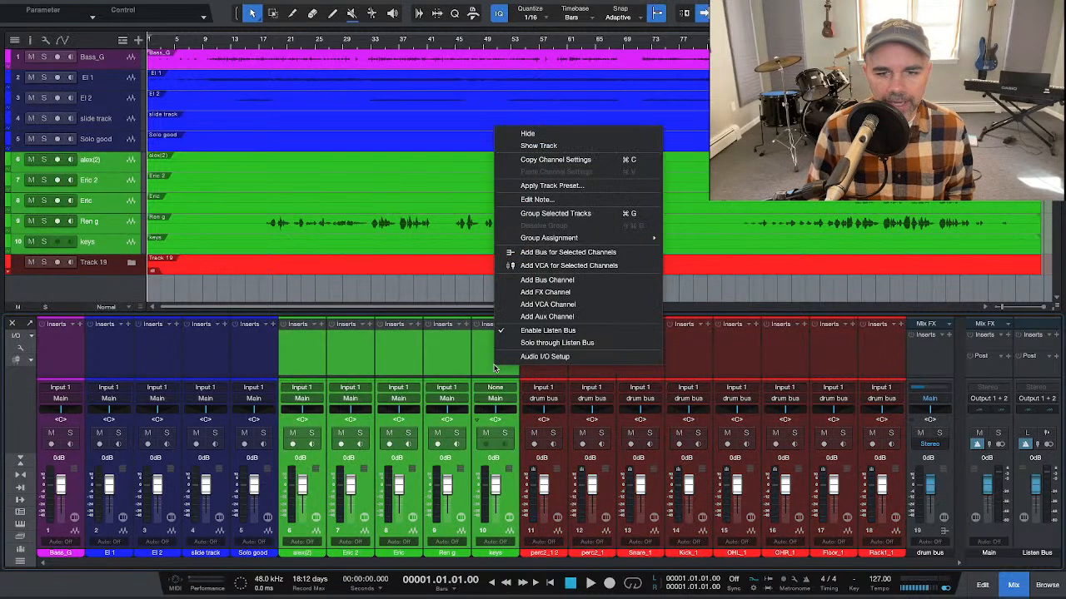
click(564, 252)
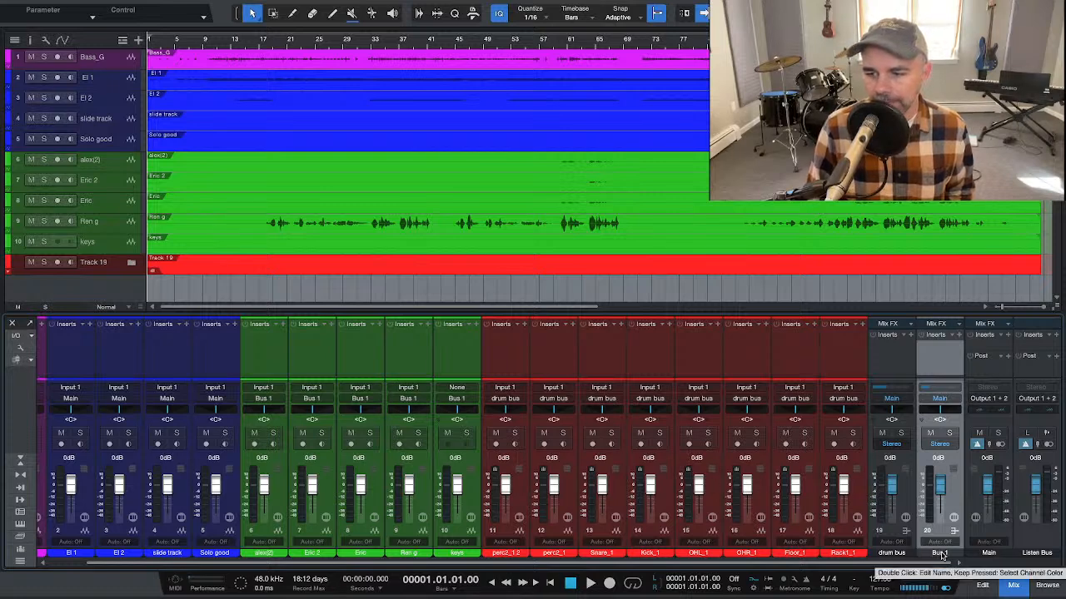
double_click(939, 553)
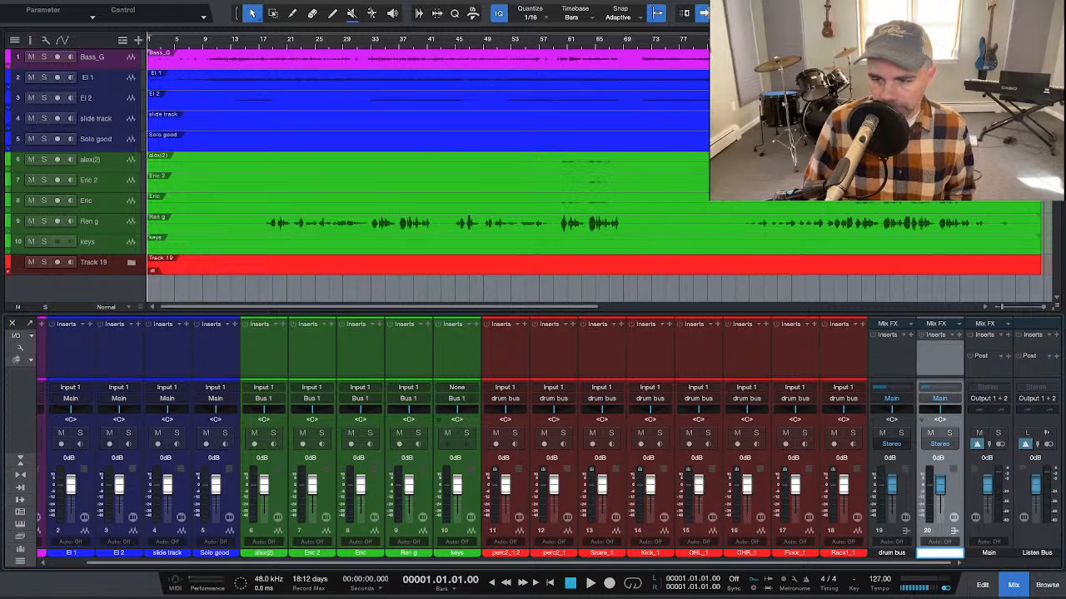
text(voc bus)
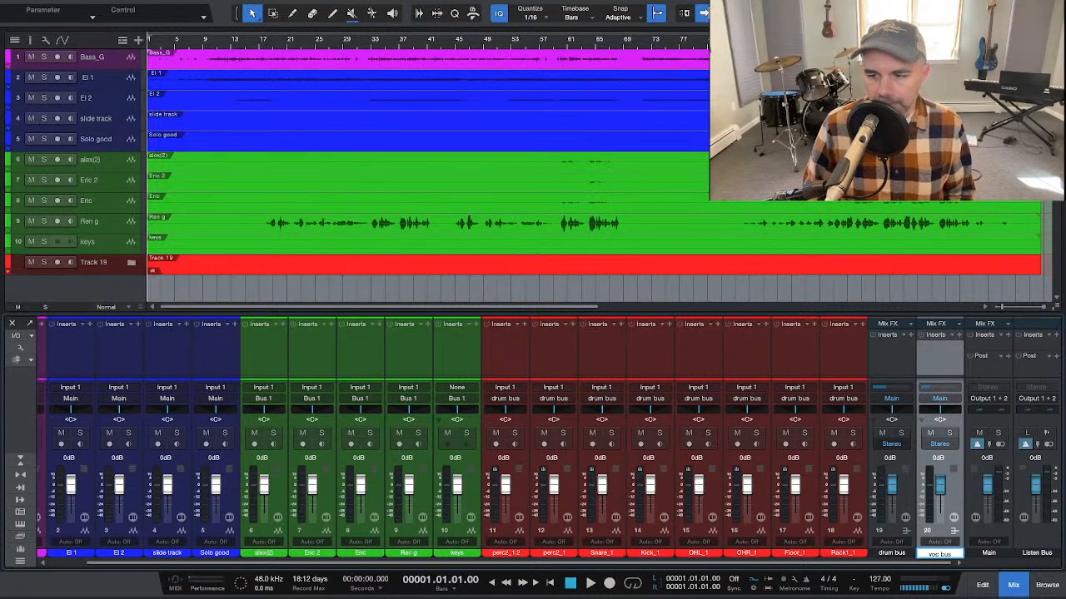
key(Return)
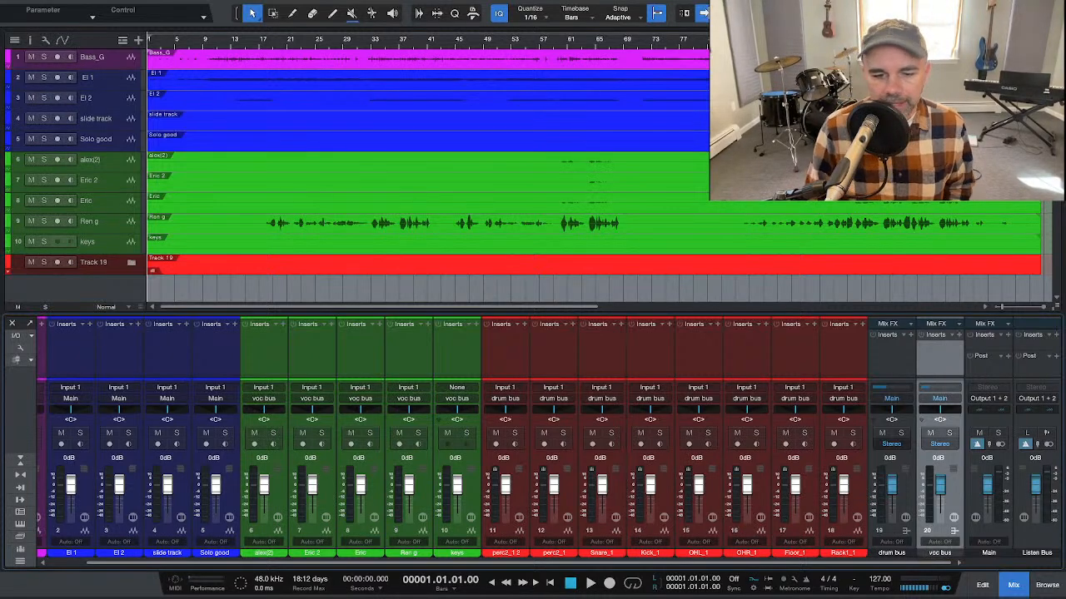
Step: Add a bus for the four blue channels, El 1 through Solo good, and name it guit Bus
click(72, 360)
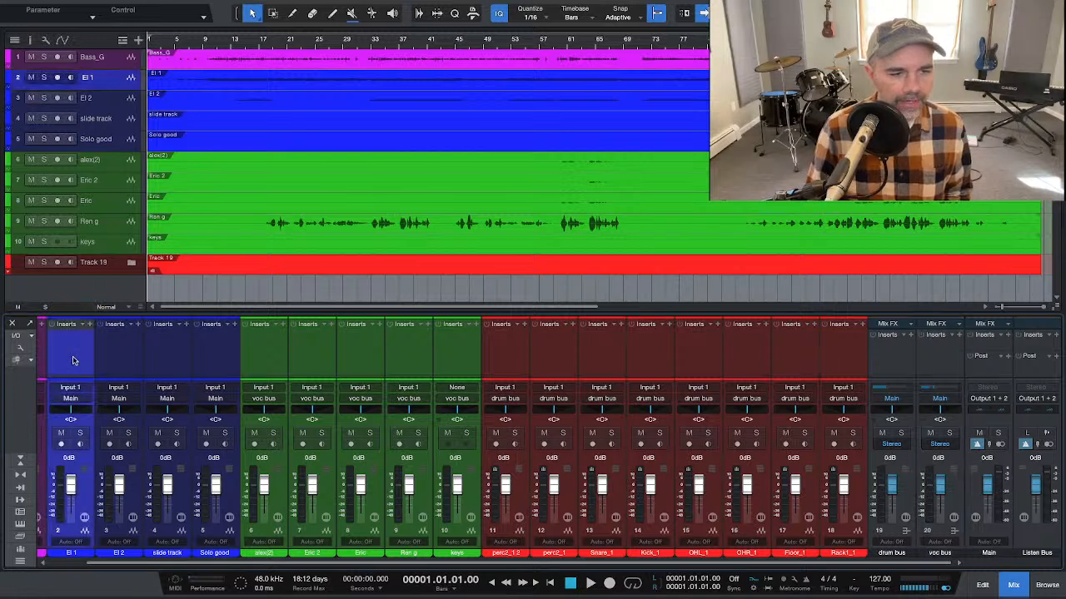
shift+click(224, 364)
right_click(224, 364)
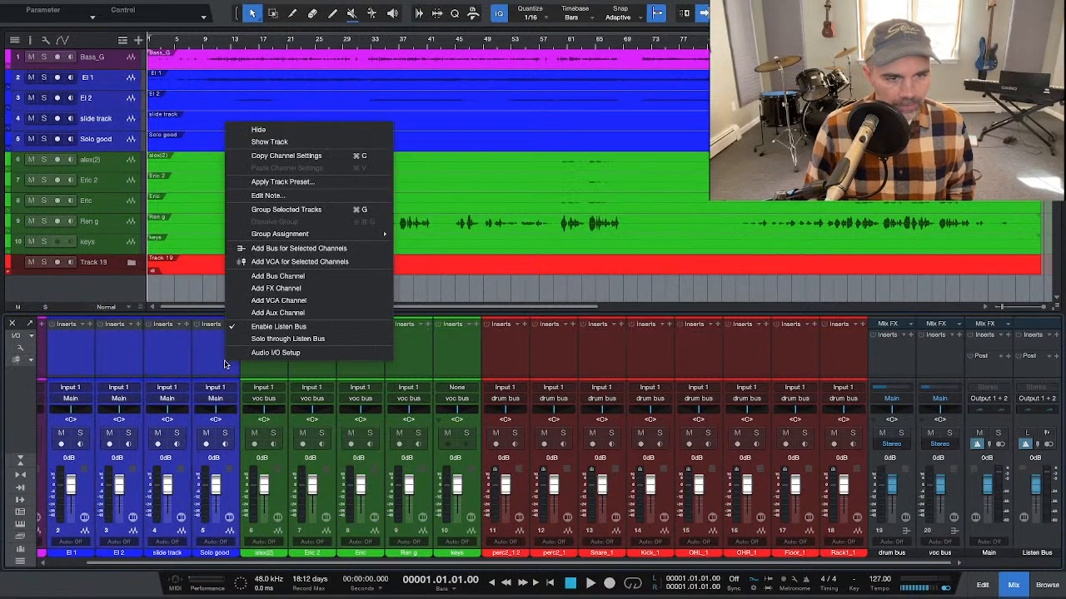
click(288, 249)
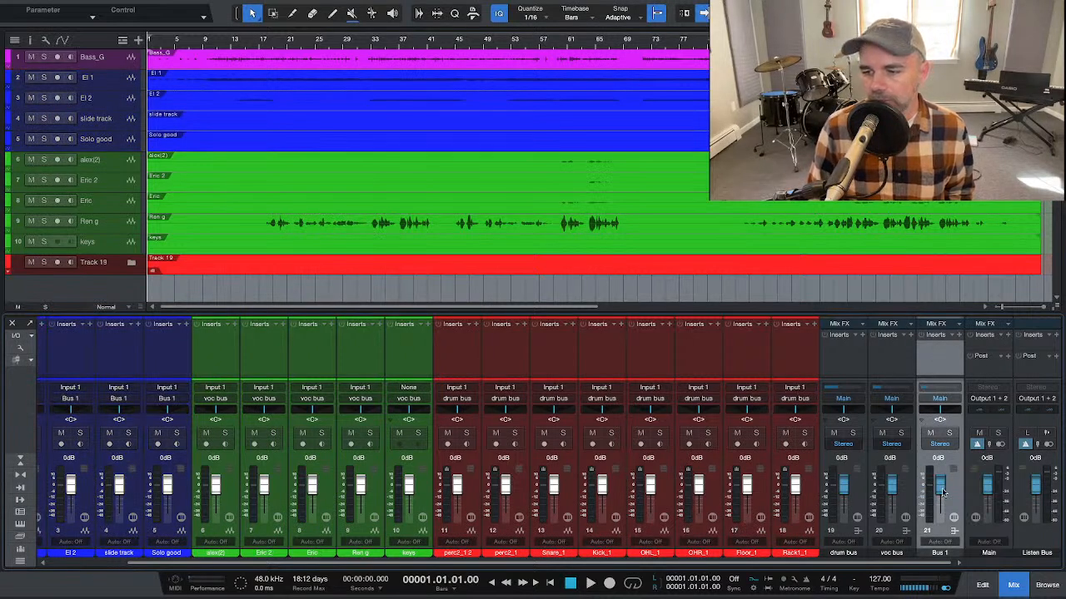
double_click(940, 554)
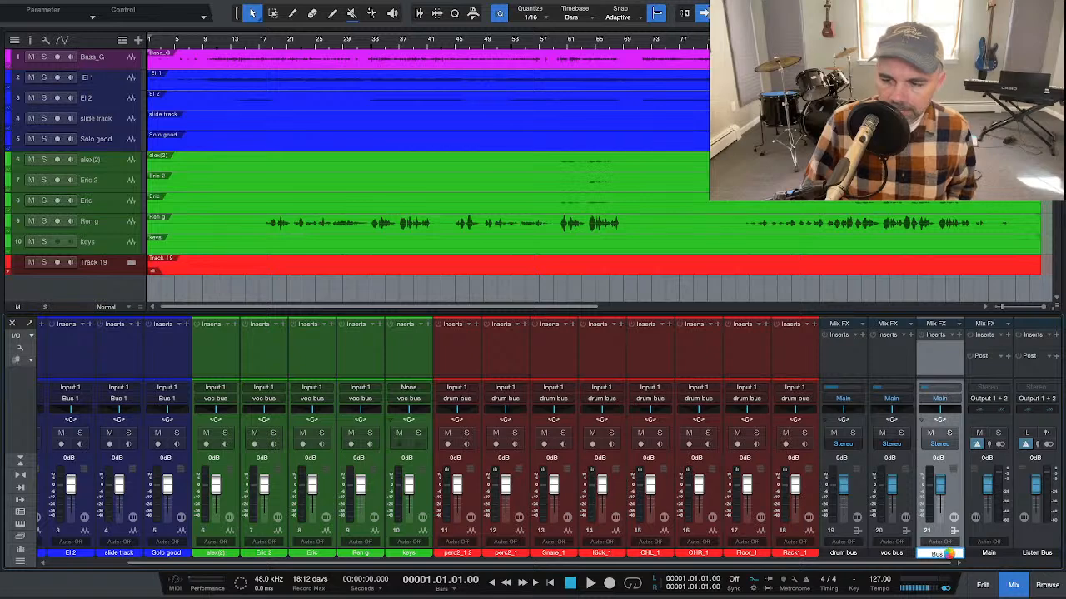
key(BackSpace)
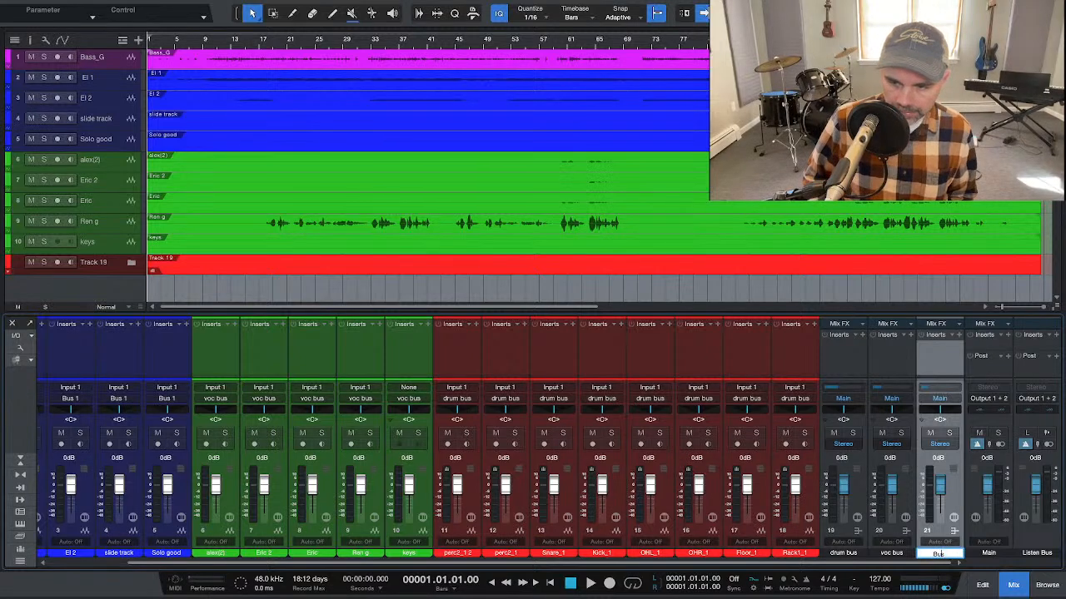
key(Home)
text(guit)
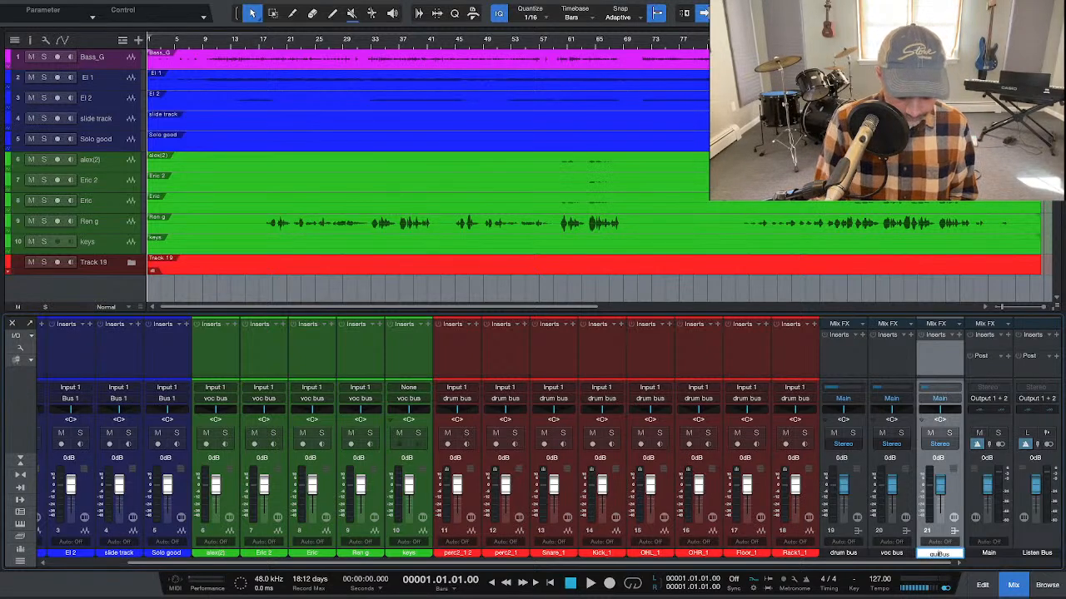
key(Return)
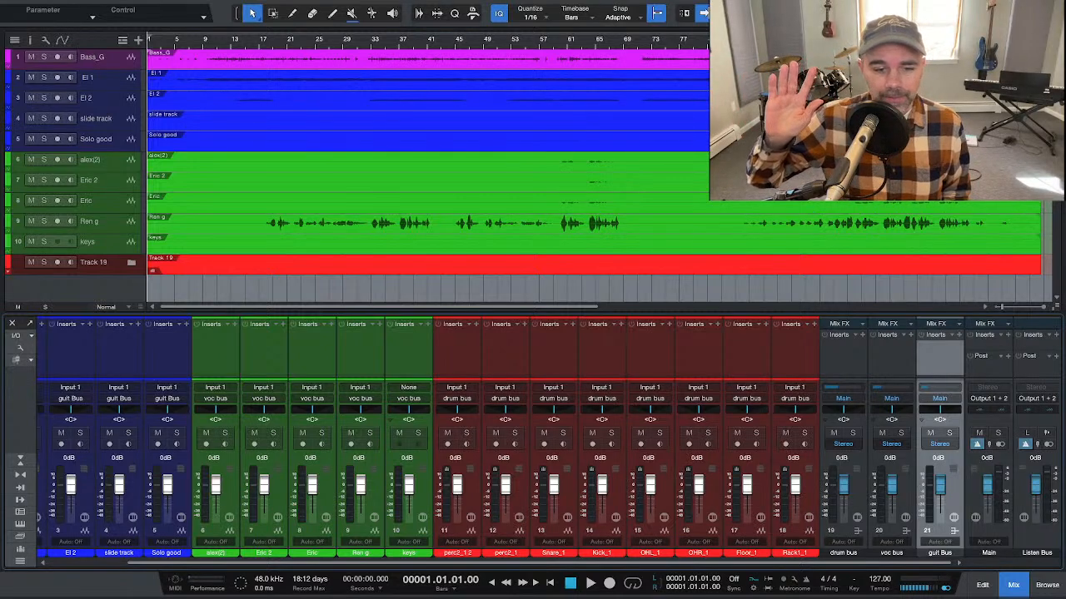
Step: Play the song, make the Ren g track taller, and lower its volume to -6.3 dB during playback
key(space)
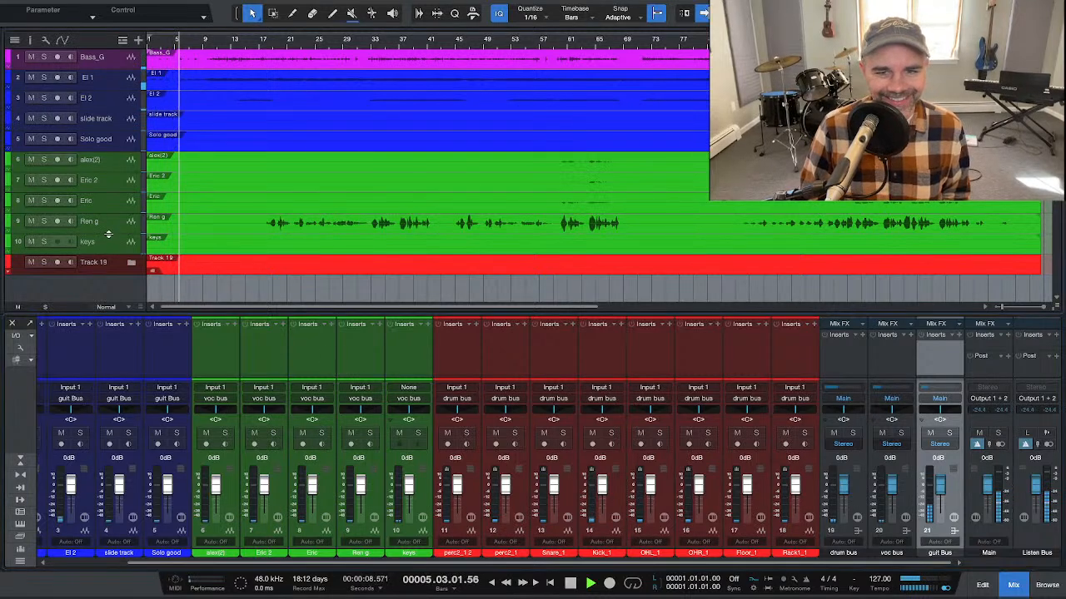
drag(108, 234, 109, 242)
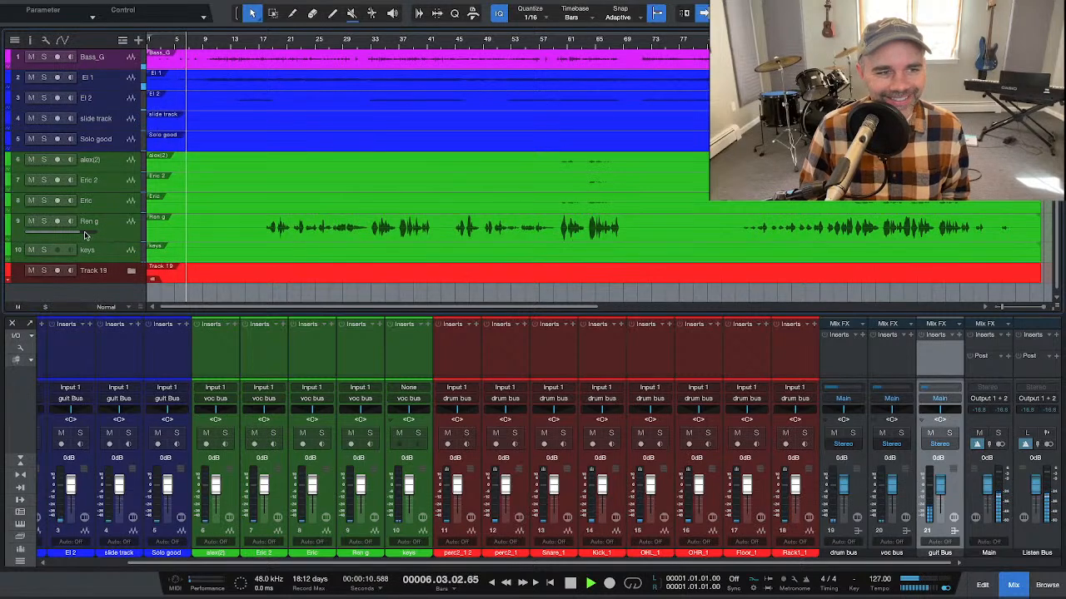
mouse_move(79, 235)
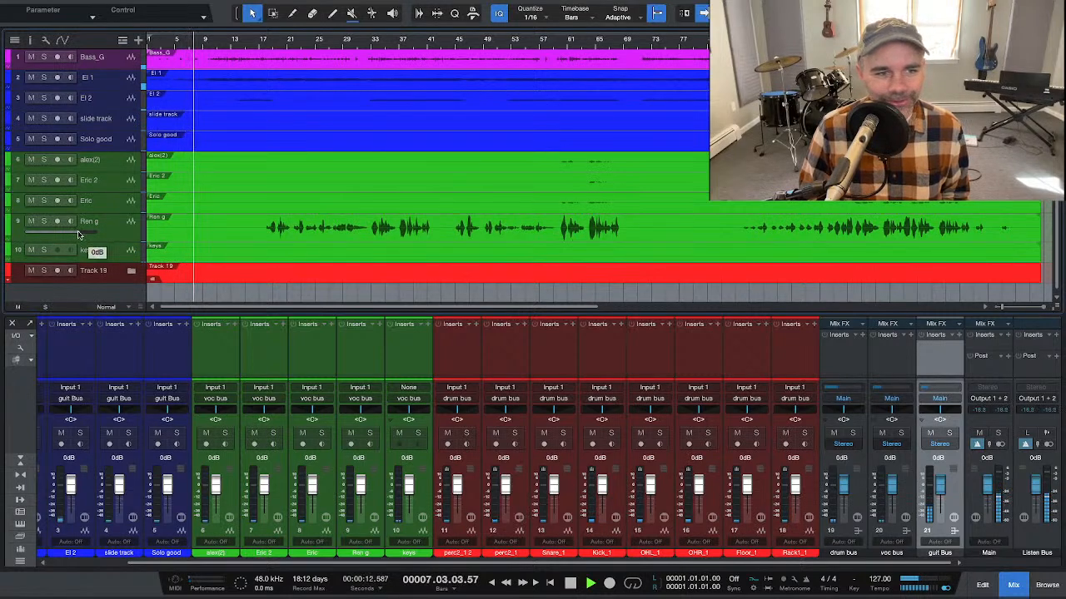
drag(73, 234, 64, 235)
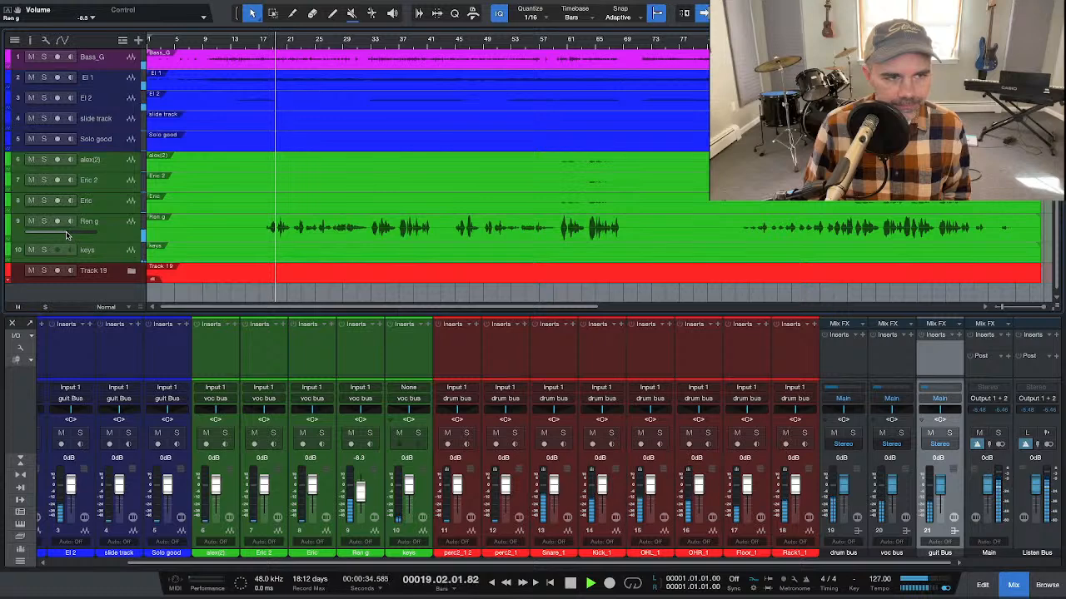
scroll(71, 236, up, 5)
scroll(71, 237, down, 1)
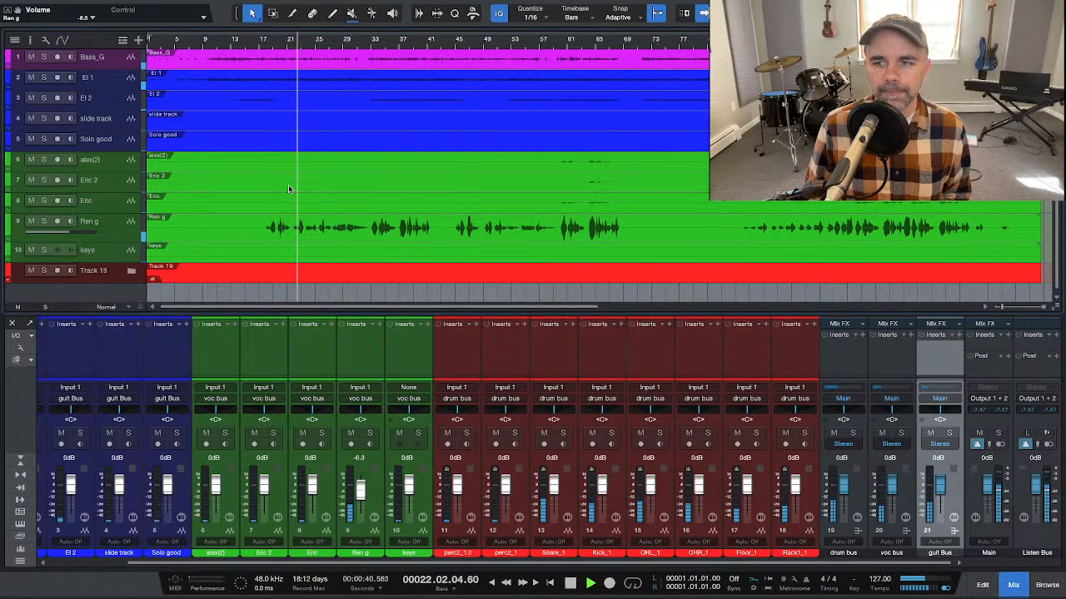
key(space)
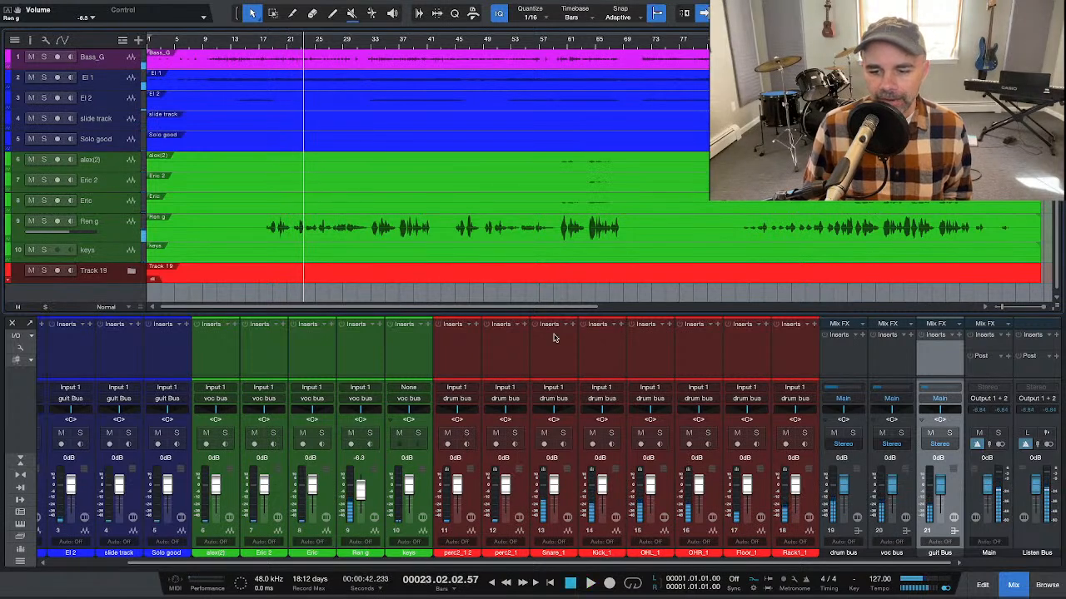
Step: Try to pan only the OHL_1 channel, first to R10 and then back to R1
drag(652, 412, 654, 413)
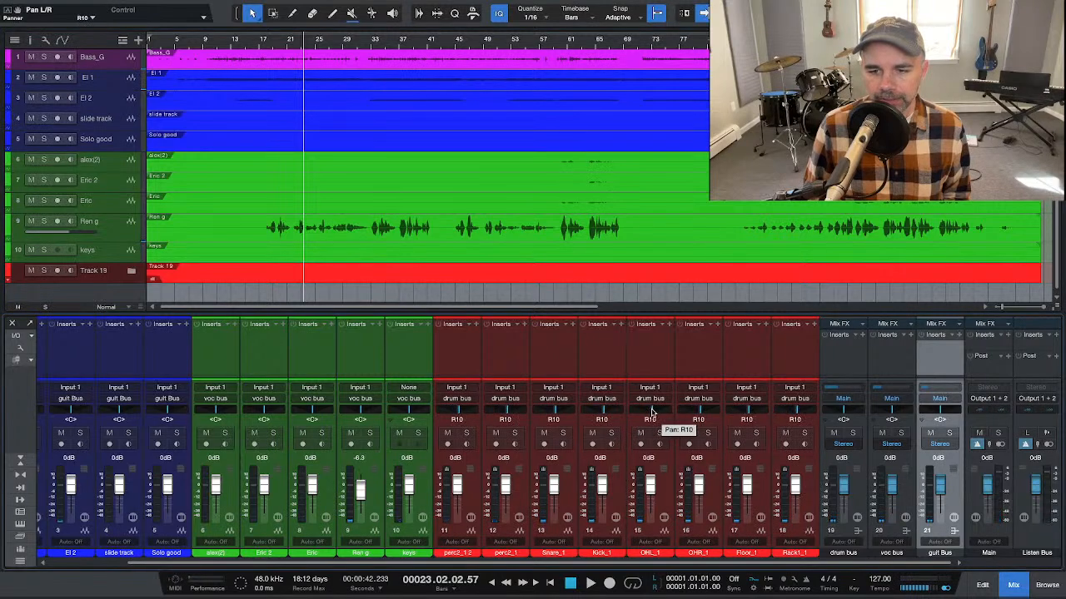
click(649, 368)
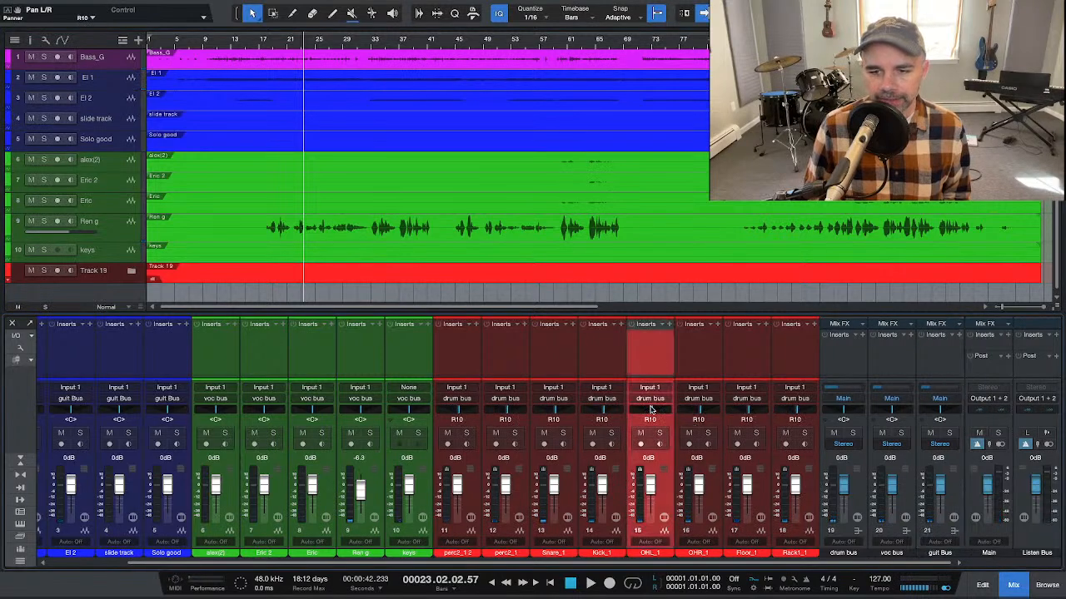
drag(652, 411, 652, 414)
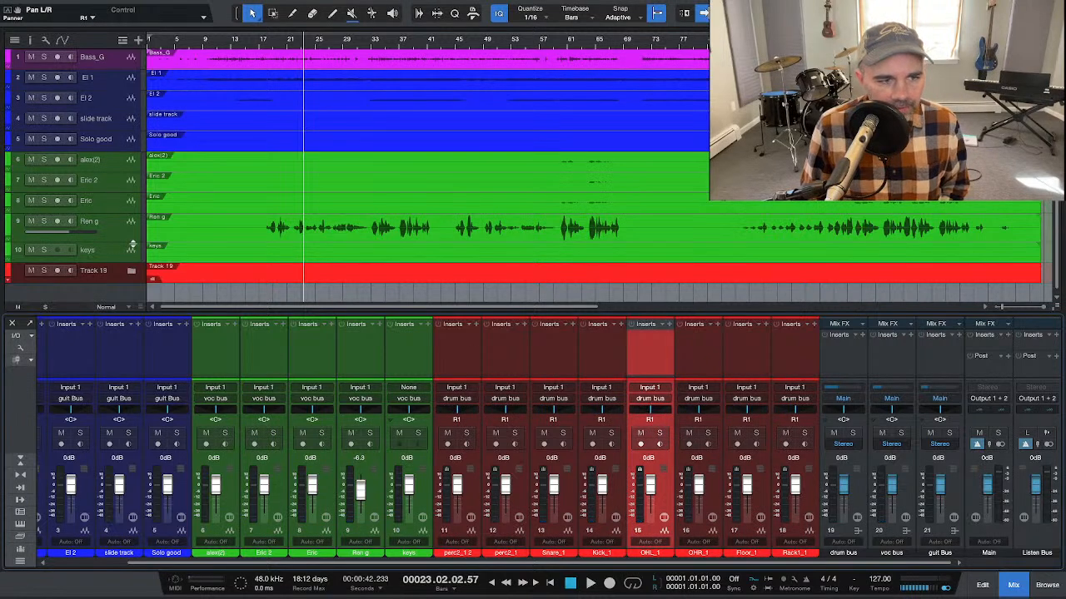
Step: Expand the Track 19 drum folder, hide the mixer, and remove only the folder track from around the drum tracks
click(132, 276)
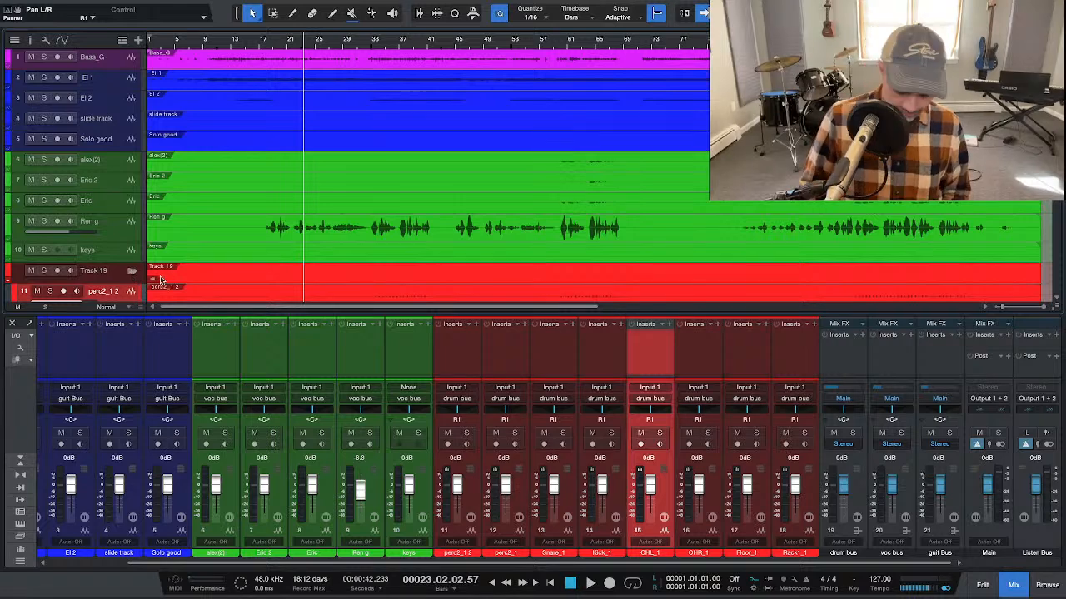
key(F3)
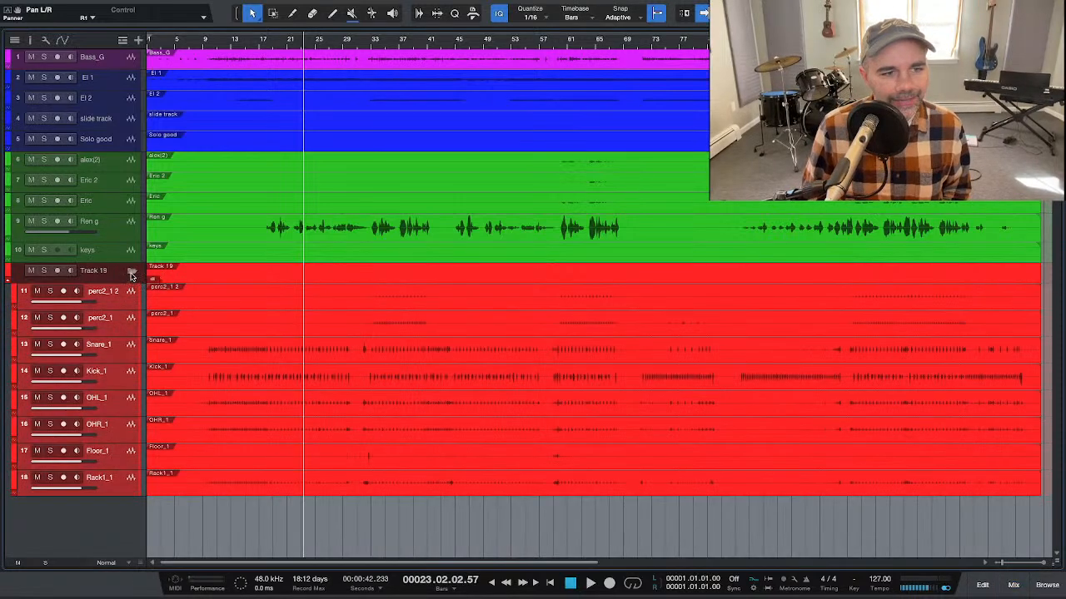
right_click(130, 277)
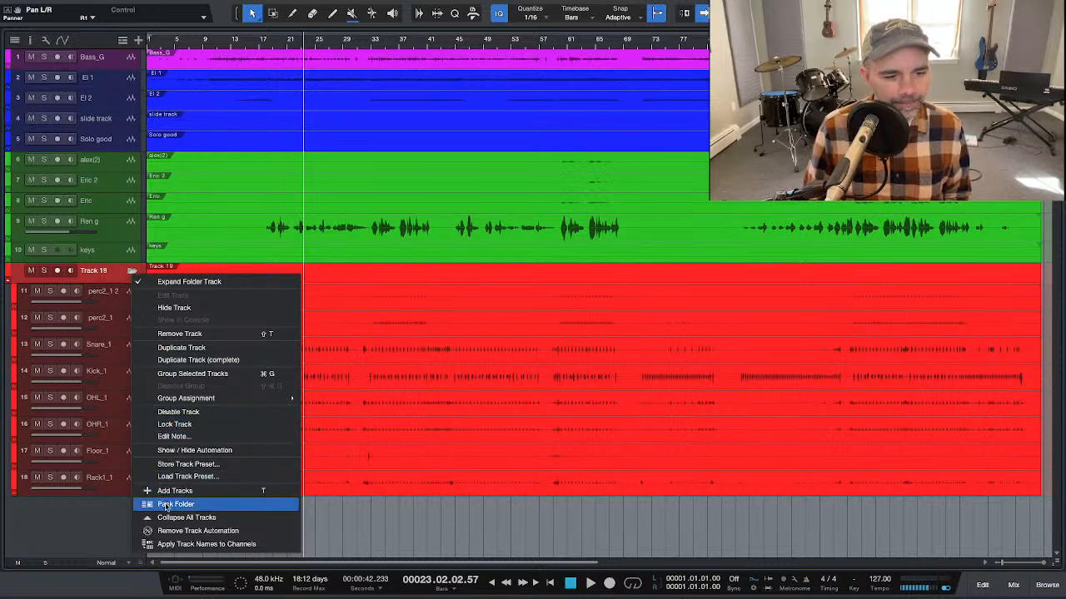
click(107, 508)
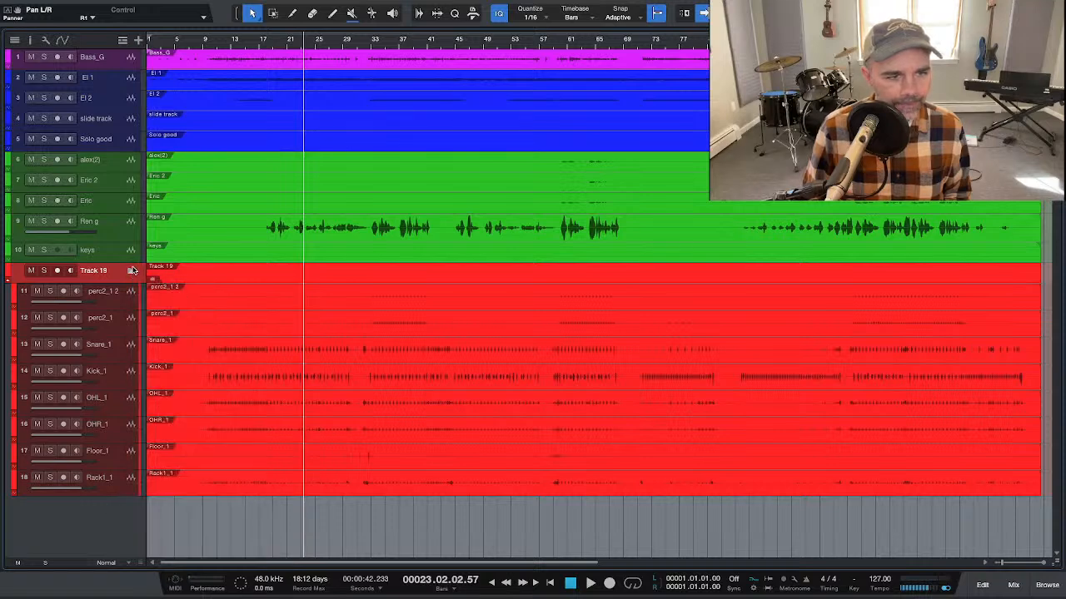
click(131, 271)
click(132, 271)
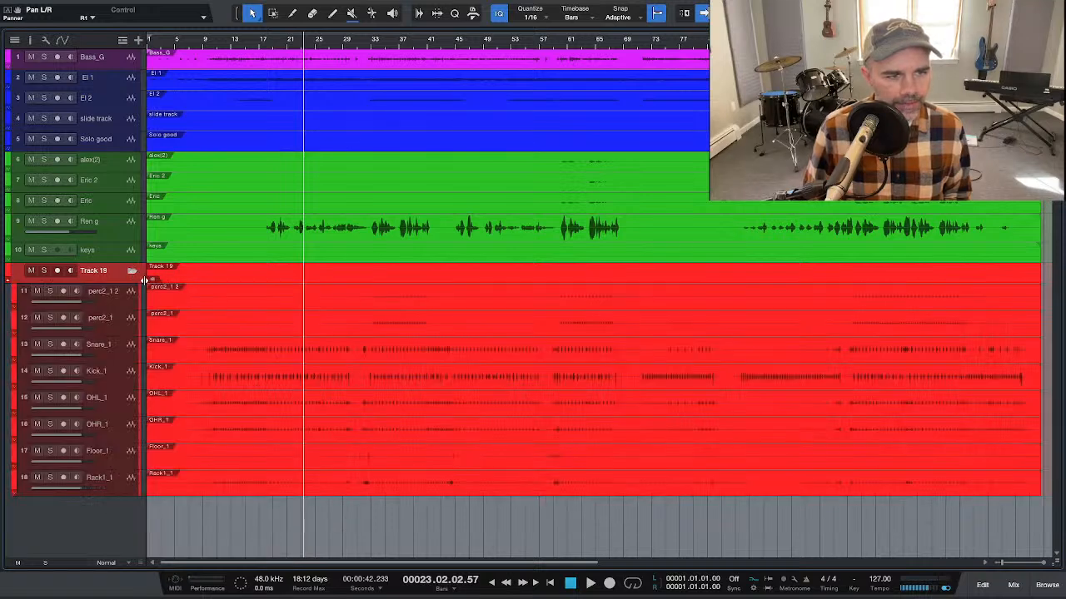
click(119, 295)
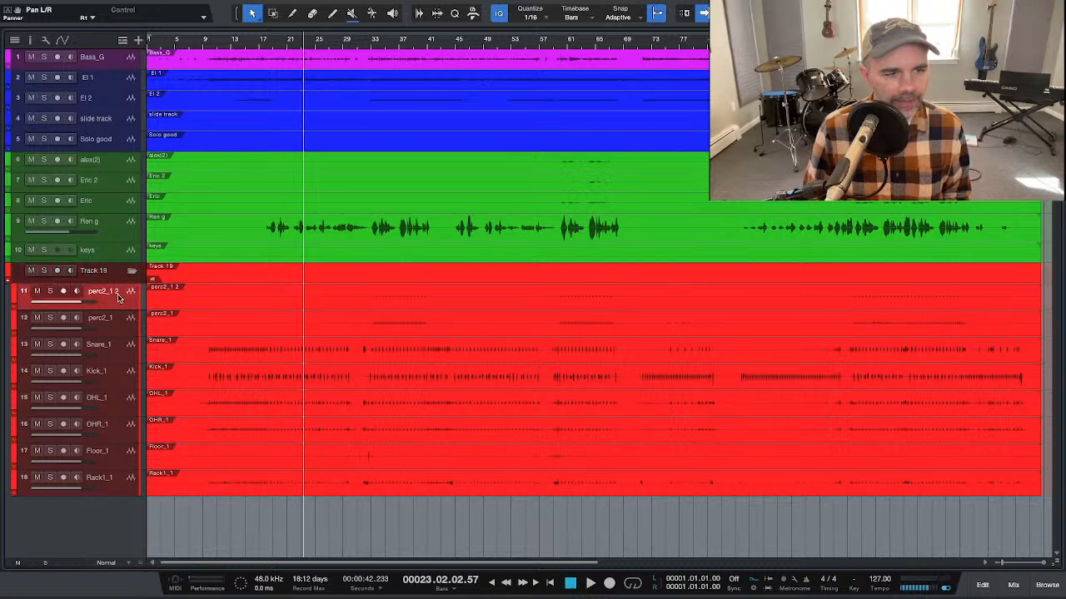
right_click(132, 272)
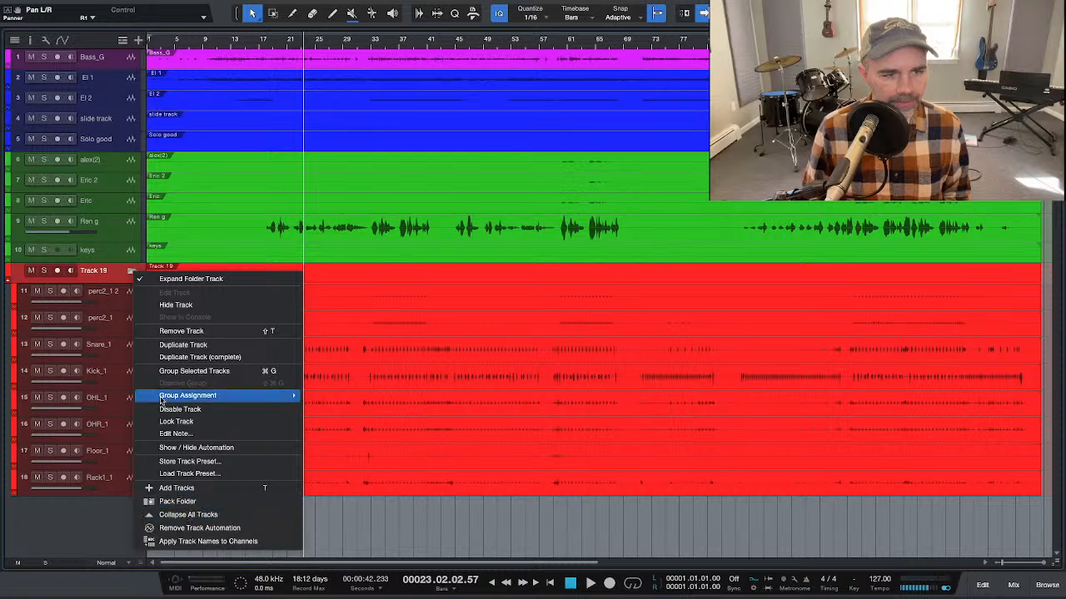
click(100, 278)
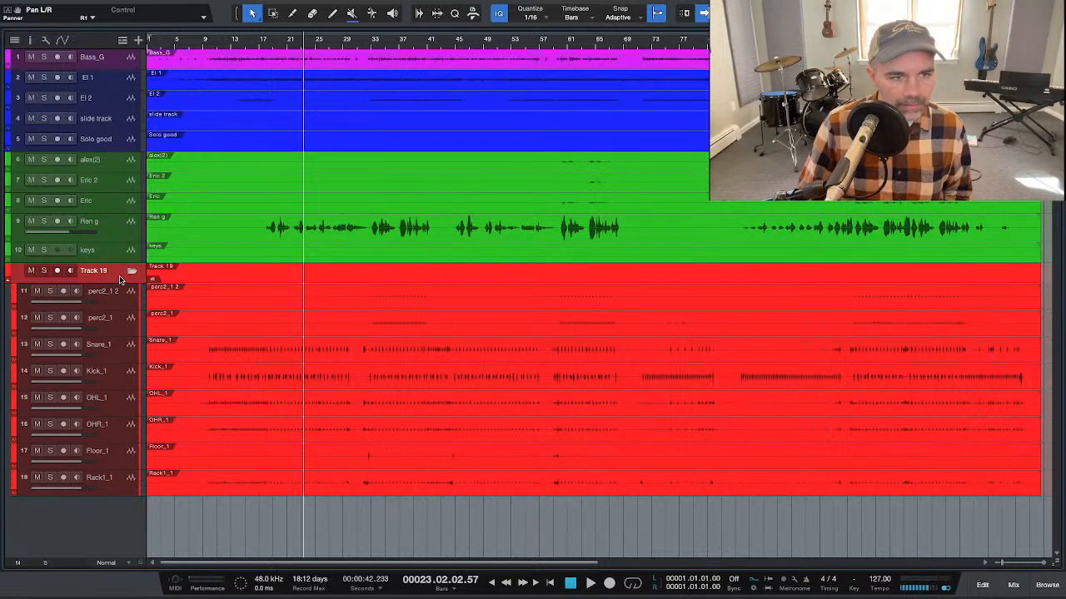
right_click(130, 275)
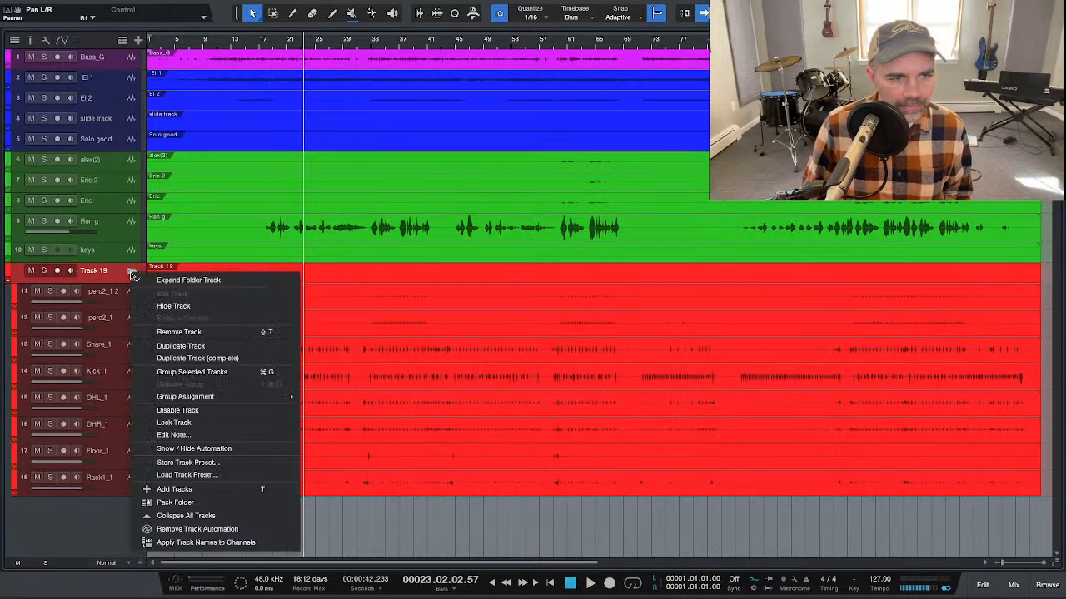
click(164, 330)
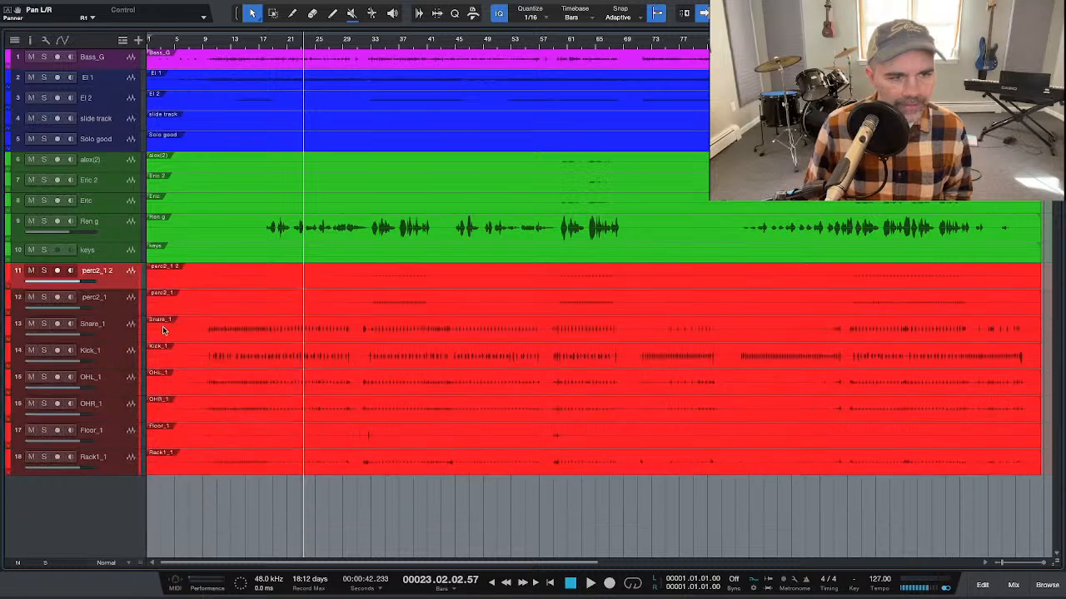
Step: Show the mixer and retry panning the OHL_1 channel to L15, then R21, finishing at R4
key(space)
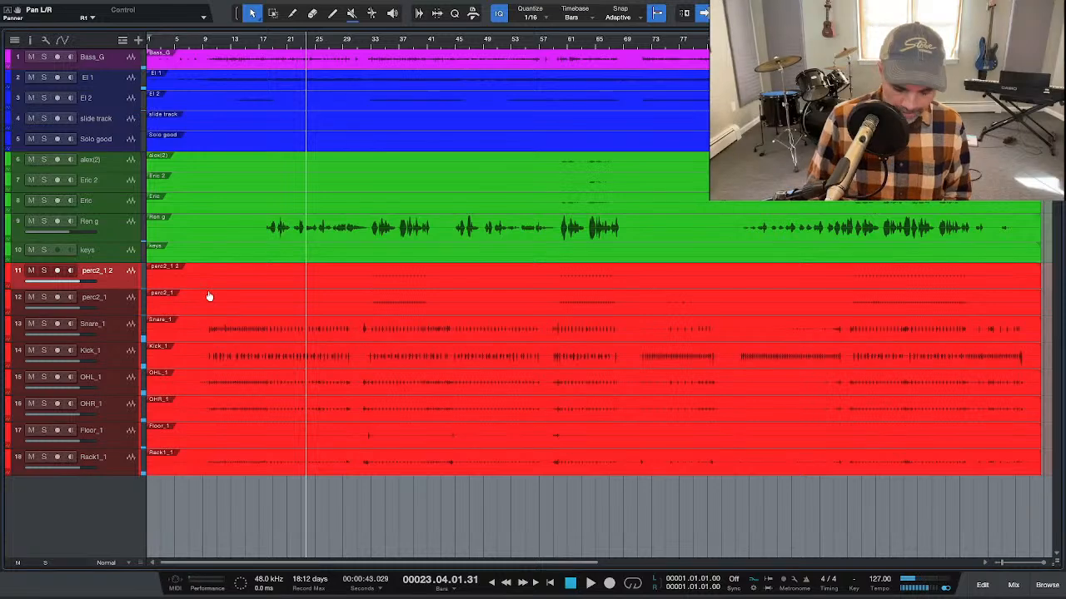
key(F3)
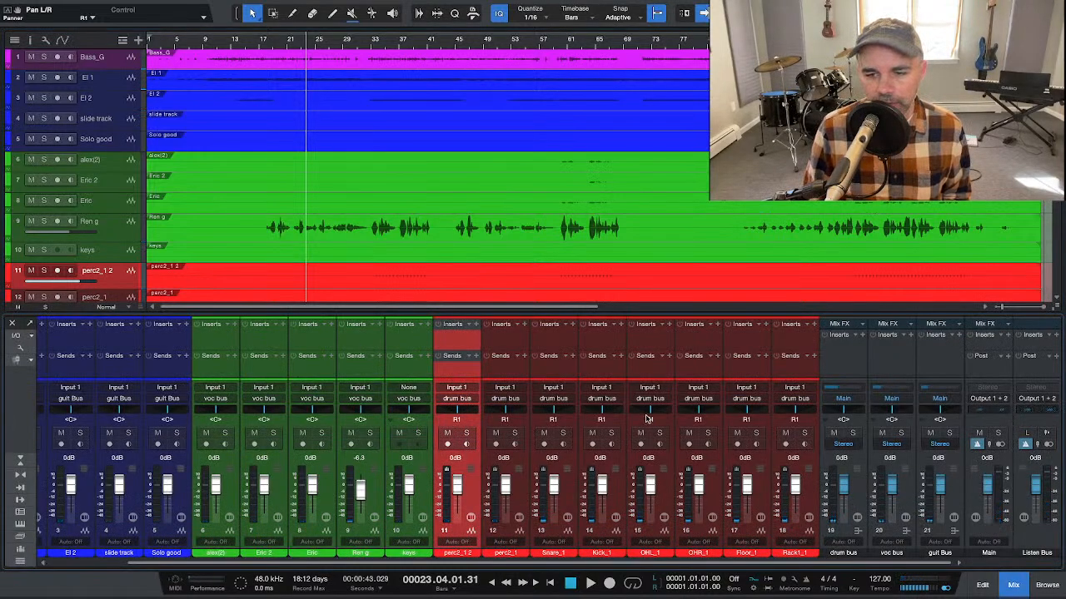
scroll(649, 416, down, 5)
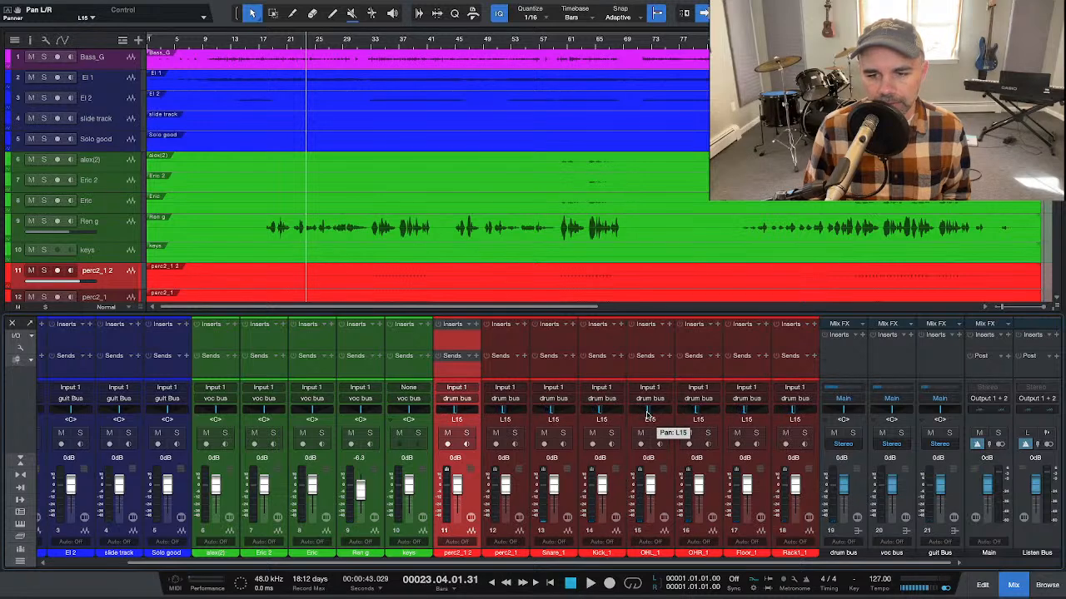
scroll(652, 414, up, 8)
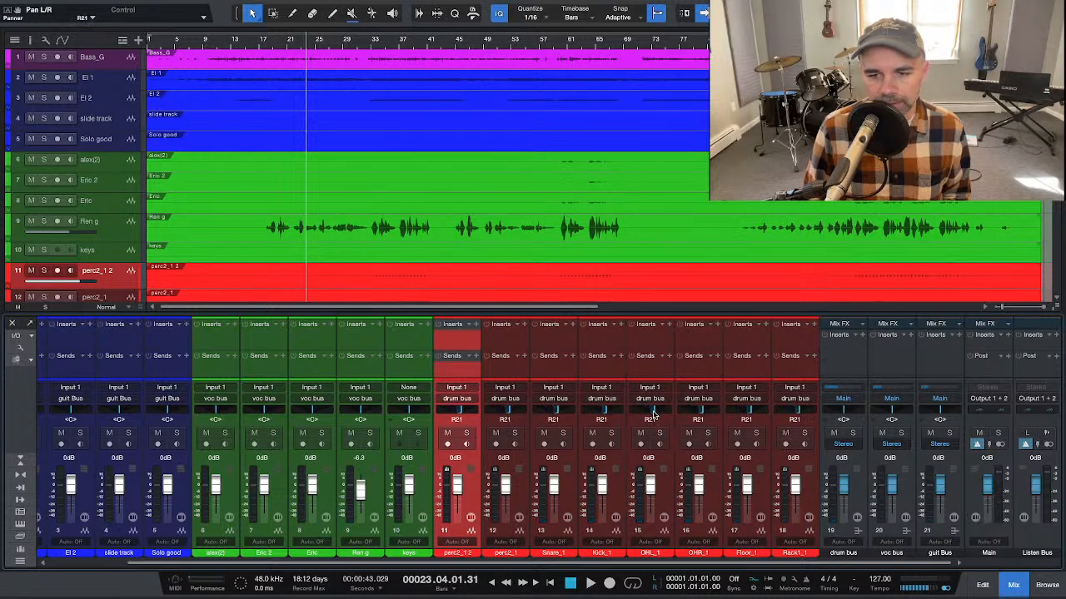
scroll(652, 413, down, 4)
scroll(653, 414, down, 2)
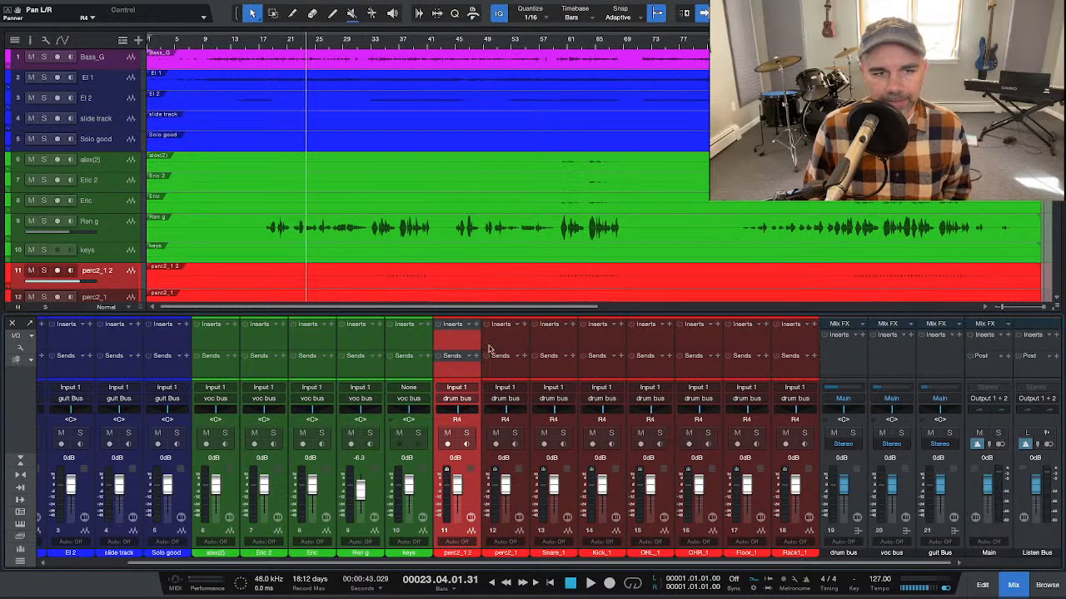
Step: Hide the mixer and dissolve the drum group on the eight red tracks, perc2_1 2 through Rack1_1
key(F3)
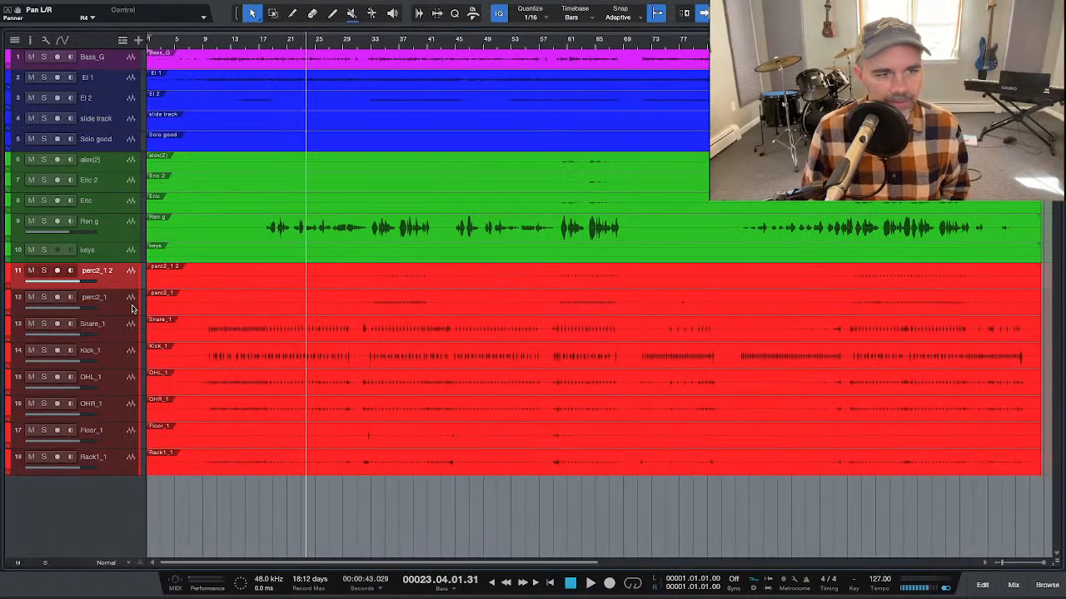
shift+click(121, 463)
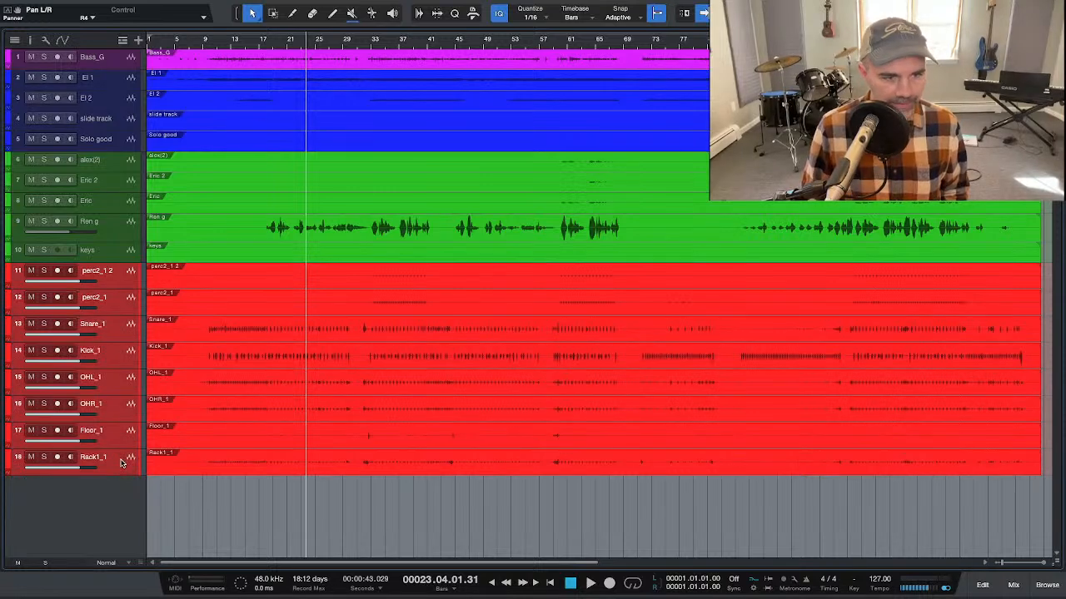
right_click(121, 462)
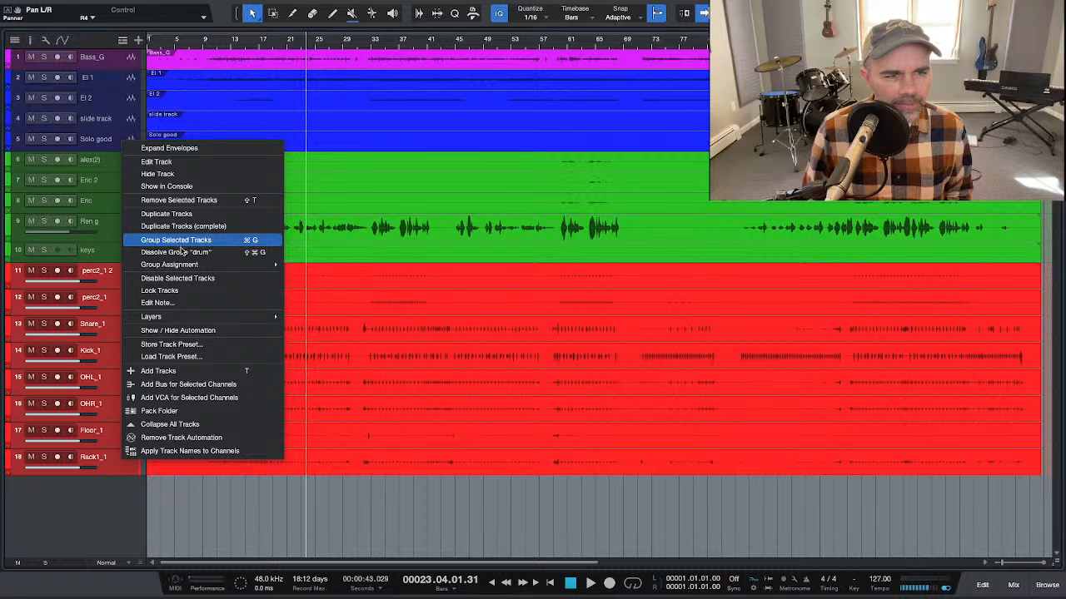
click(183, 253)
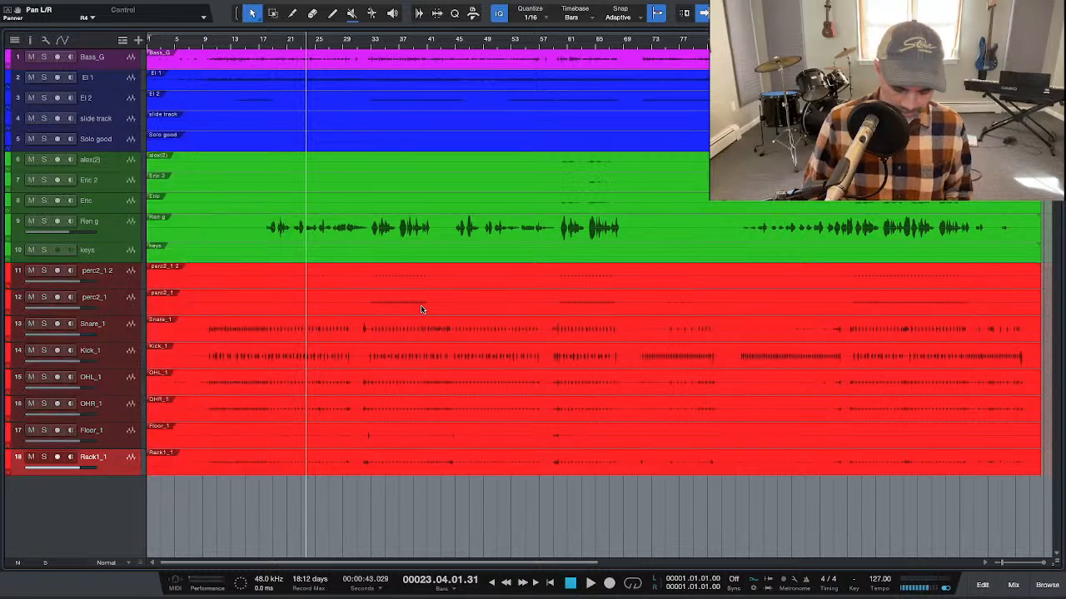
Step: Show the mixer, pan OHL_1 hard left and OHR_1 hard right, and hide the mixer again
key(F3)
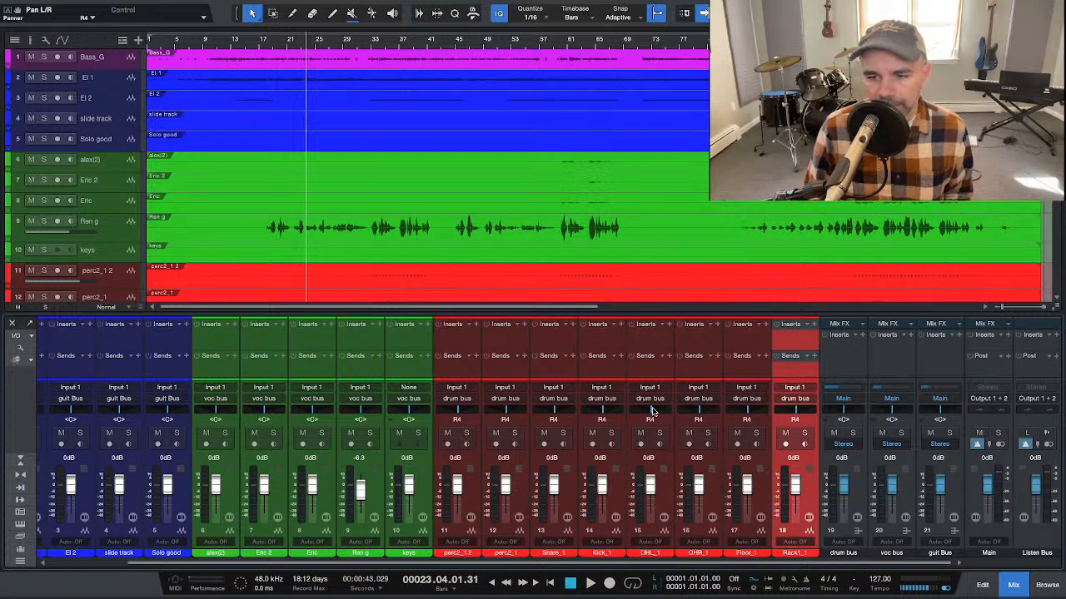
drag(651, 410, 624, 412)
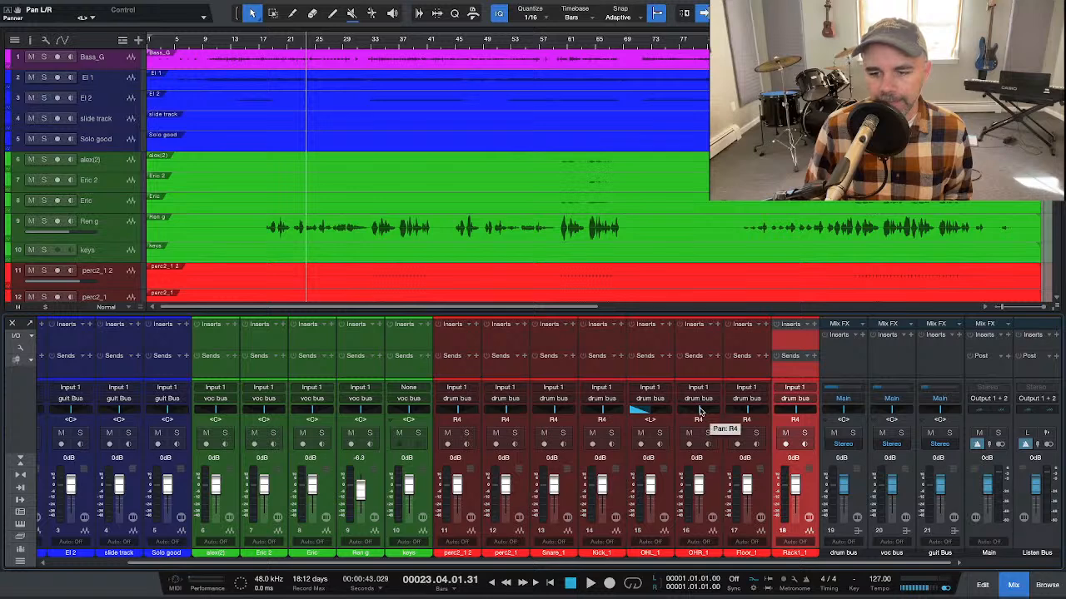
drag(699, 412, 721, 414)
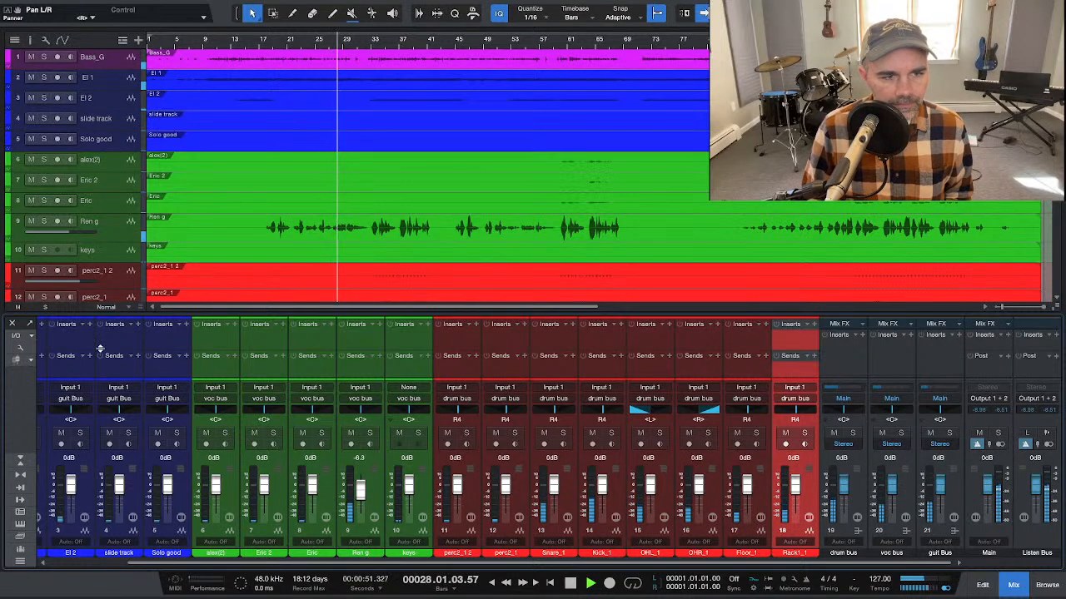
key(F3)
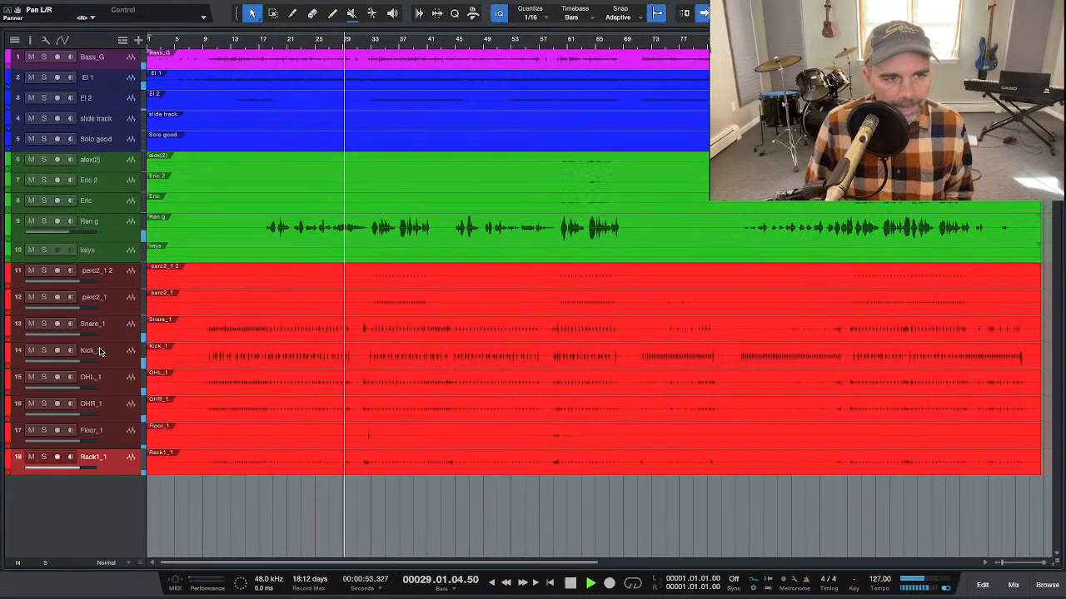
Step: Bring the mixer back and pan the guitar channels: El 1 hard left and El 2 hard right
mouse_move(89, 234)
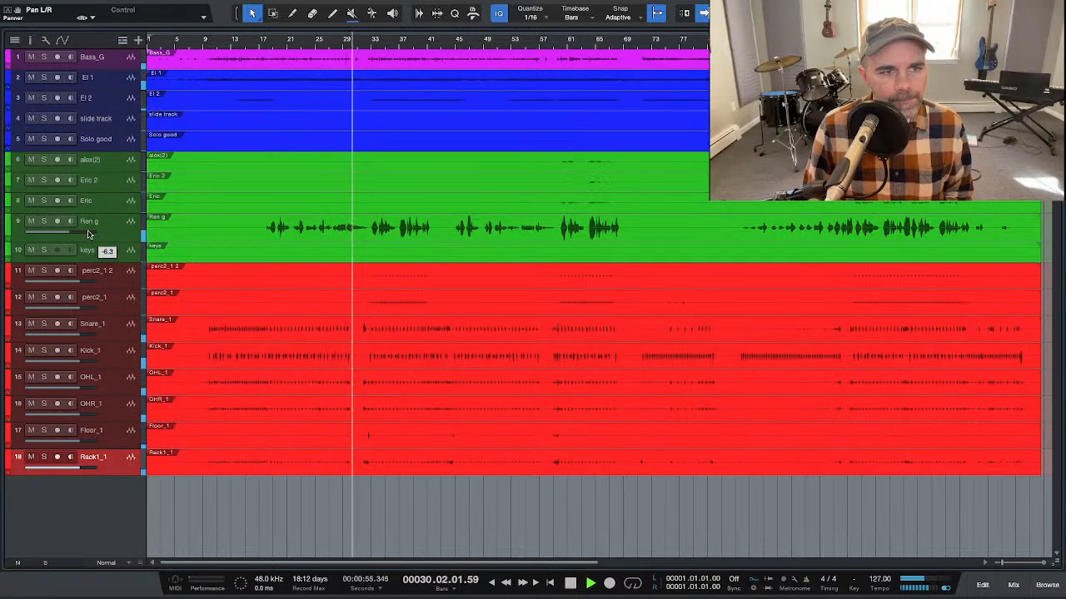
key(F3)
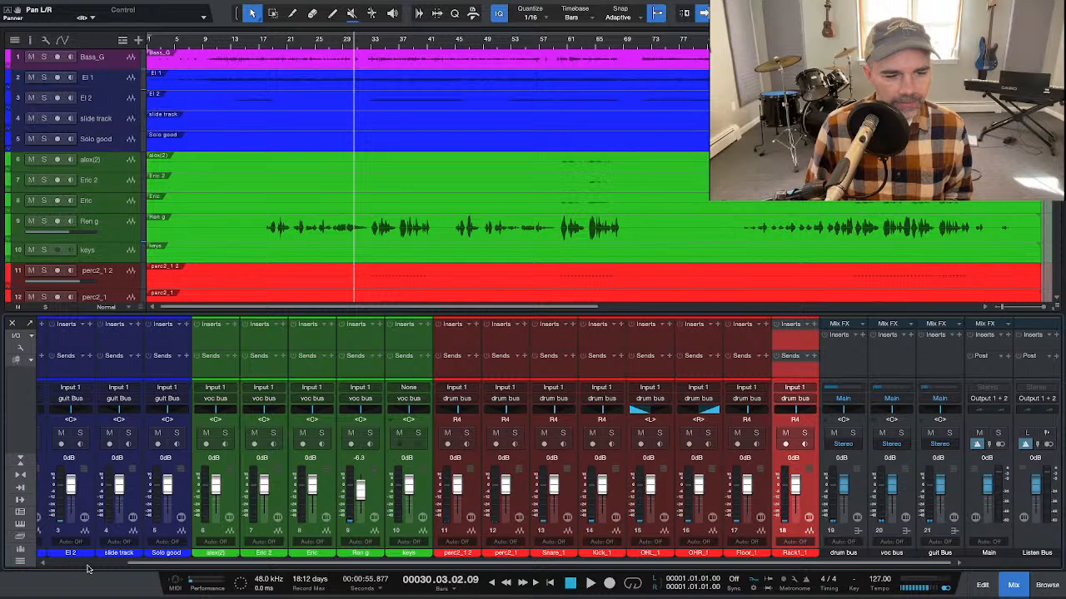
scroll(88, 568, left, 3)
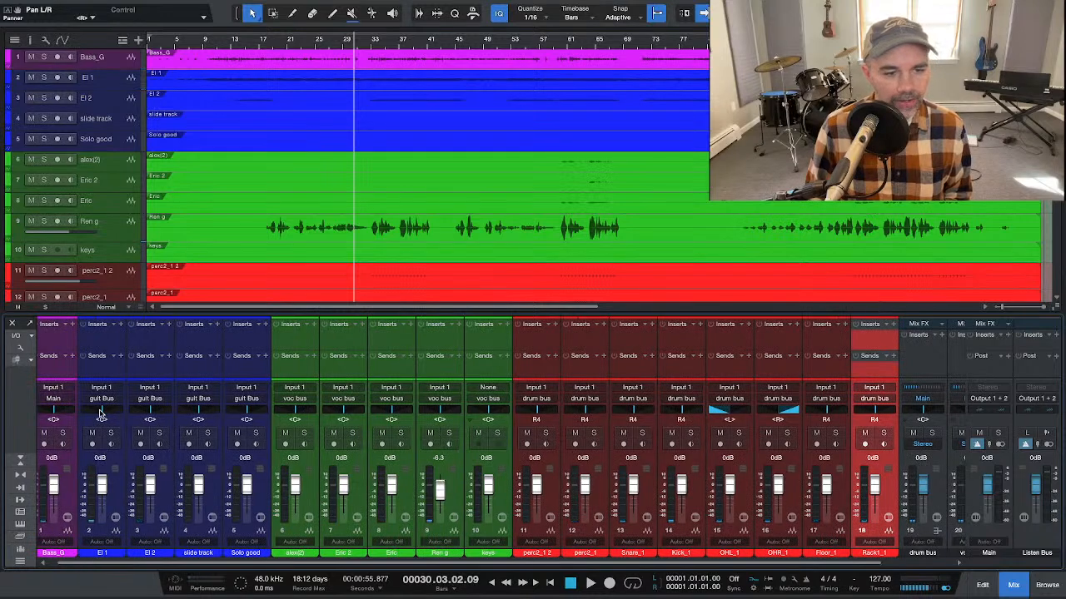
drag(101, 412, 77, 409)
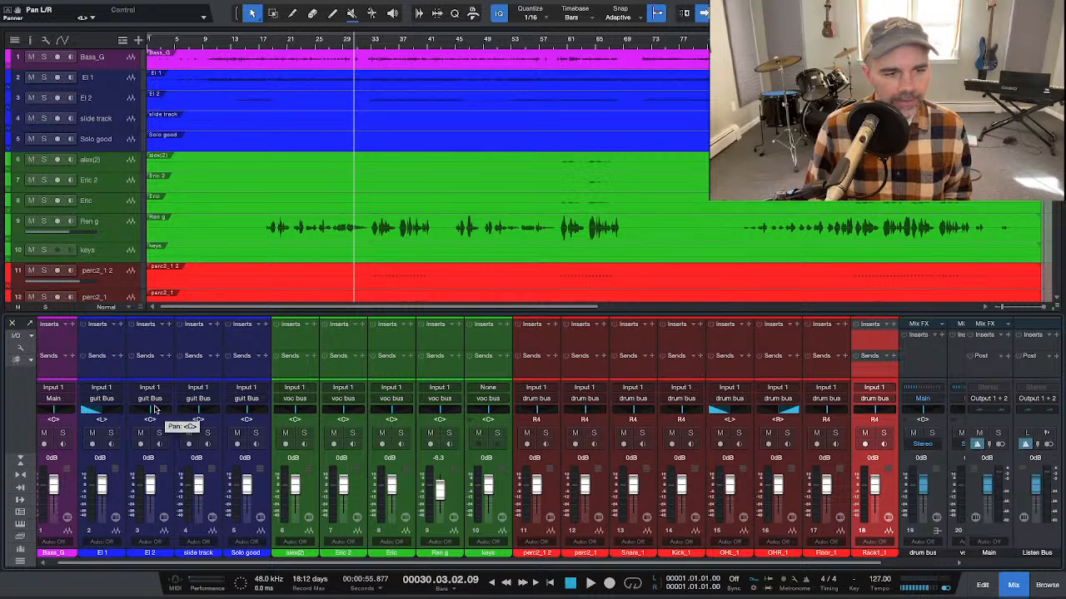
drag(150, 413, 173, 414)
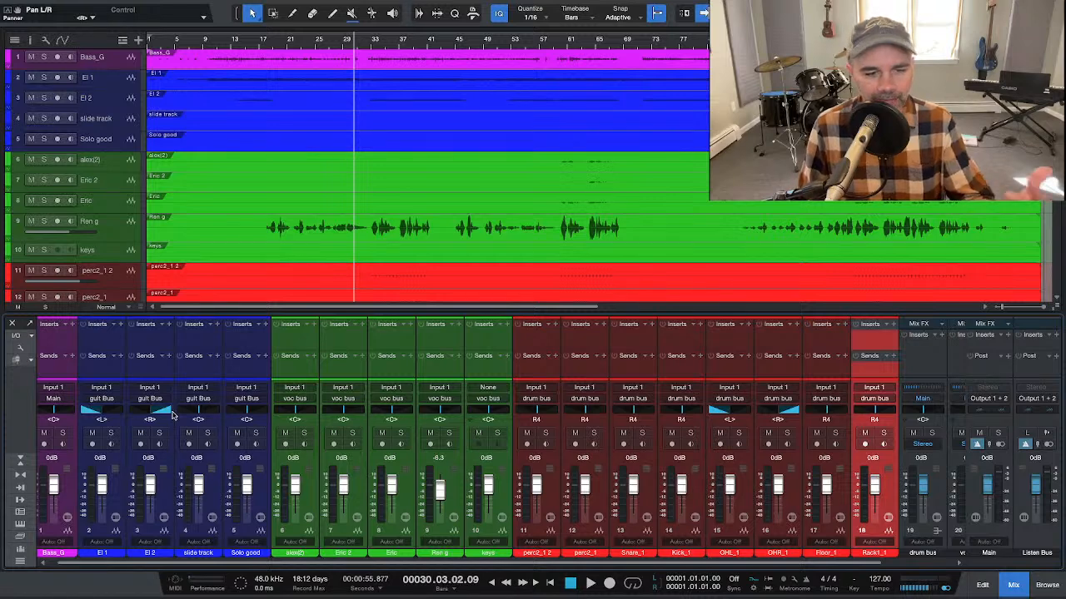
Step: During playback, solo both percussion channels, pan perc2_1 2 to L42 and perc2_1 to R48, and unsolo them
key(space)
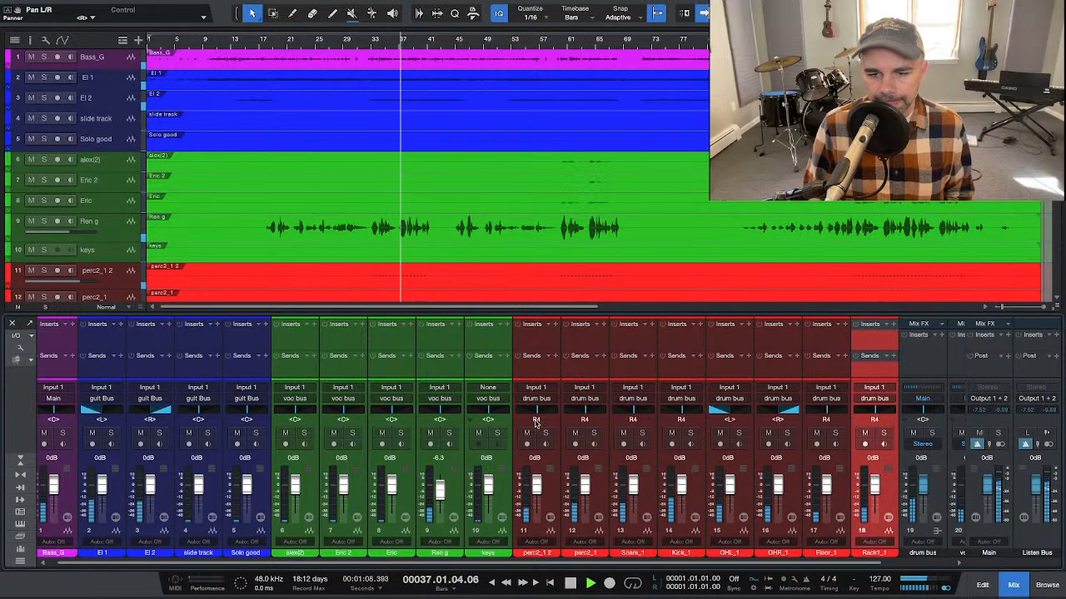
click(545, 433)
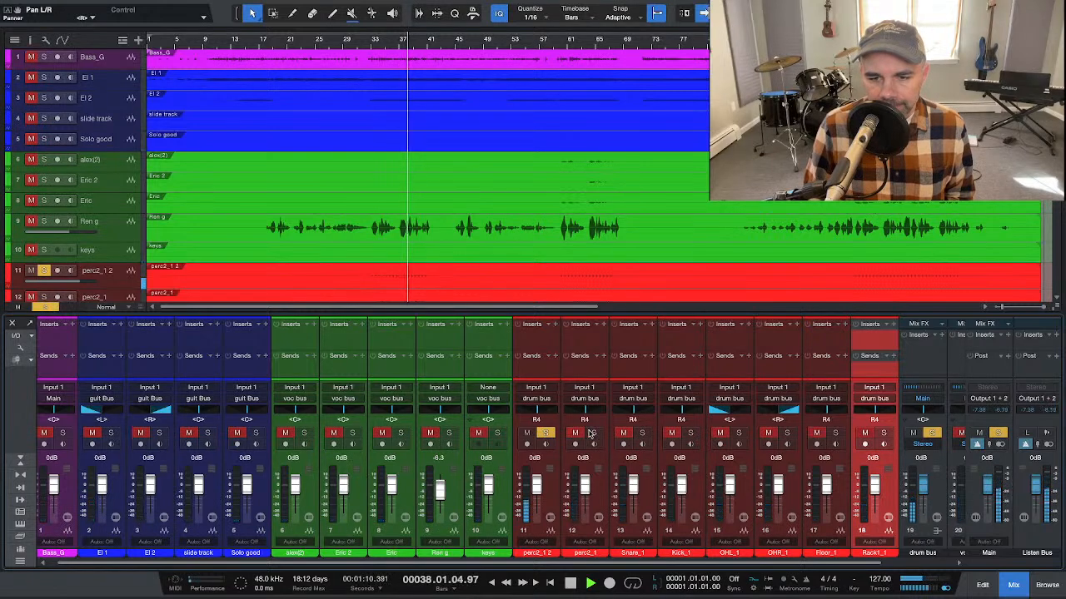
click(593, 433)
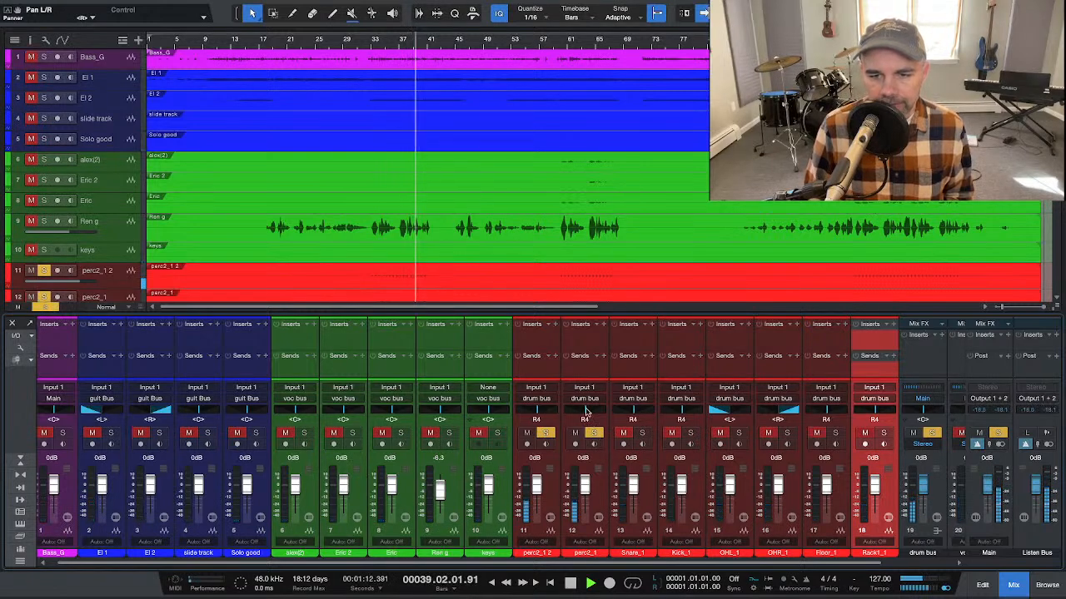
drag(590, 412, 528, 416)
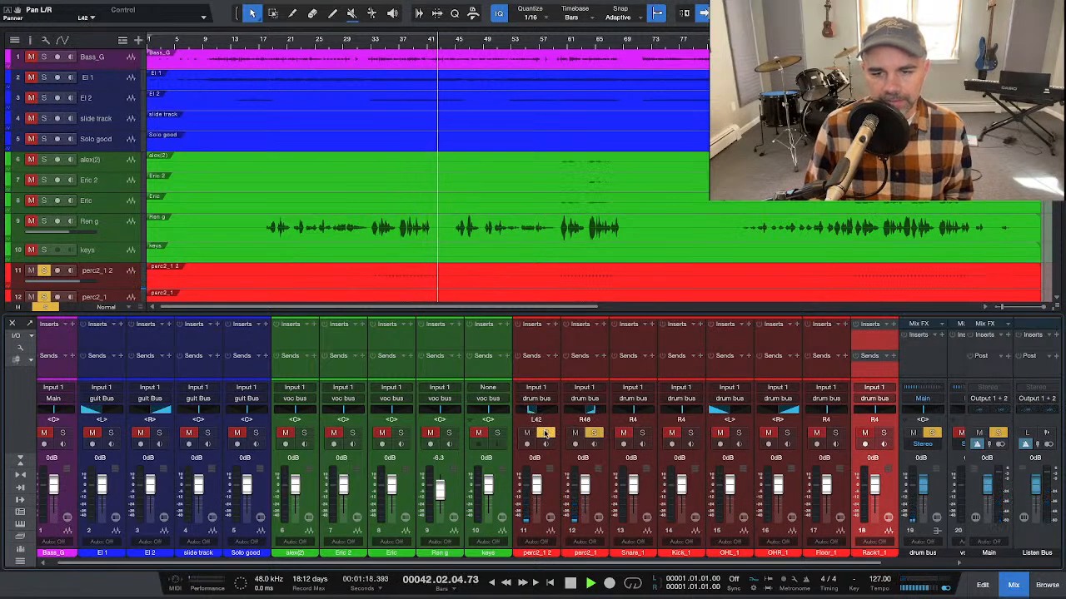
click(545, 433)
click(593, 434)
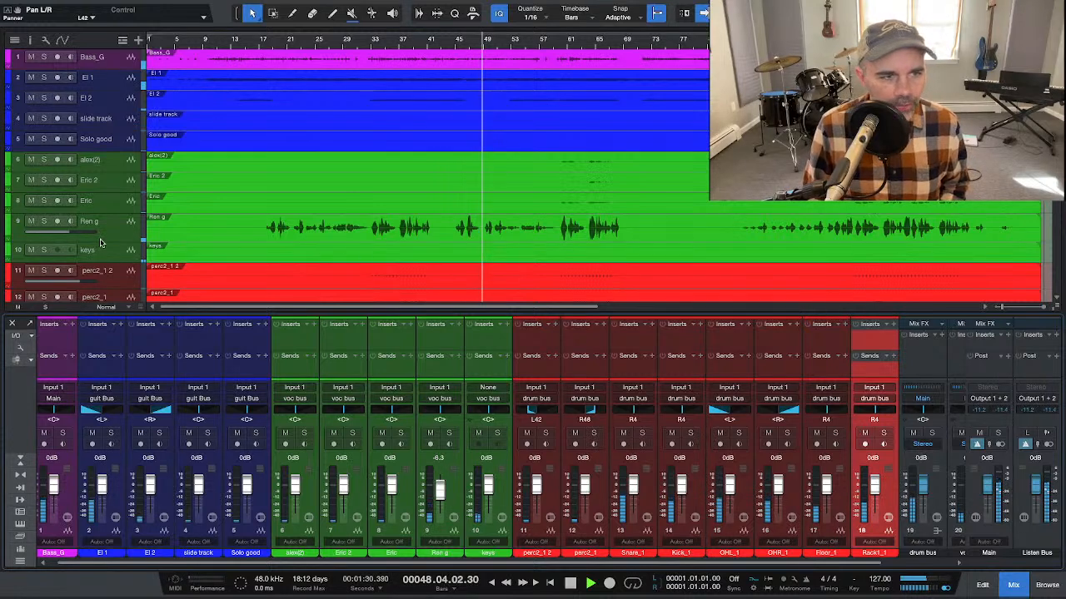
Step: Mute track 9, the vocal track with the prominent waveform, and look over the mixer channels
click(30, 220)
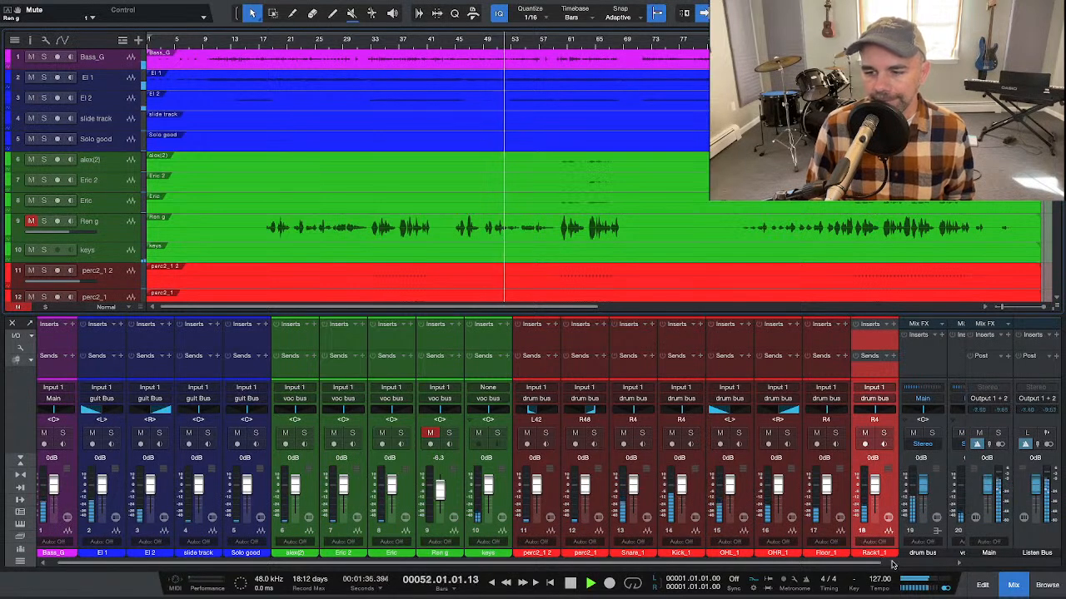
scroll(895, 566, right, 3)
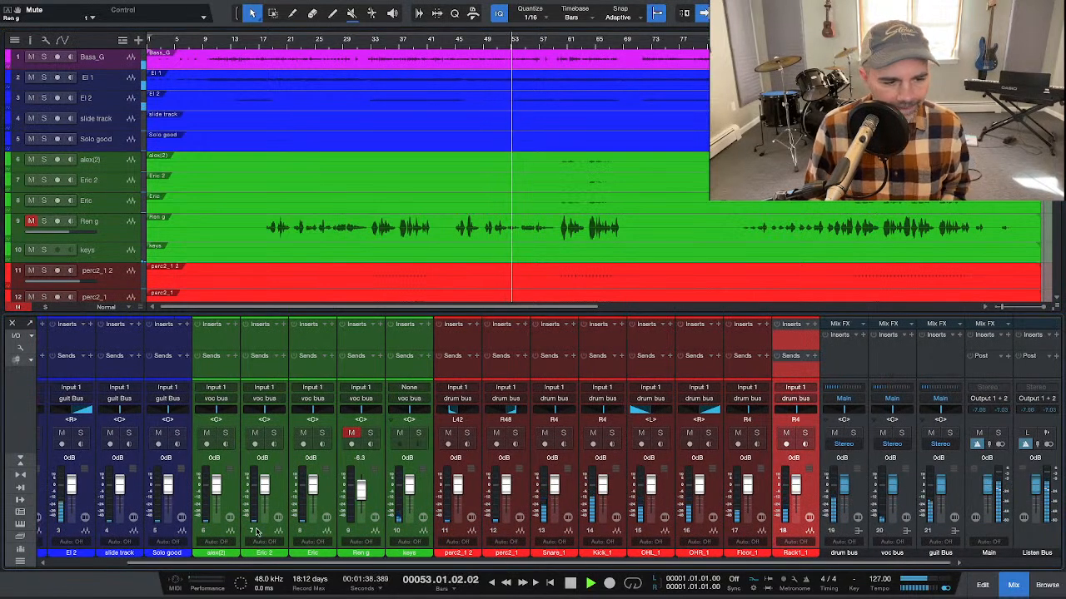
scroll(82, 567, left, 2)
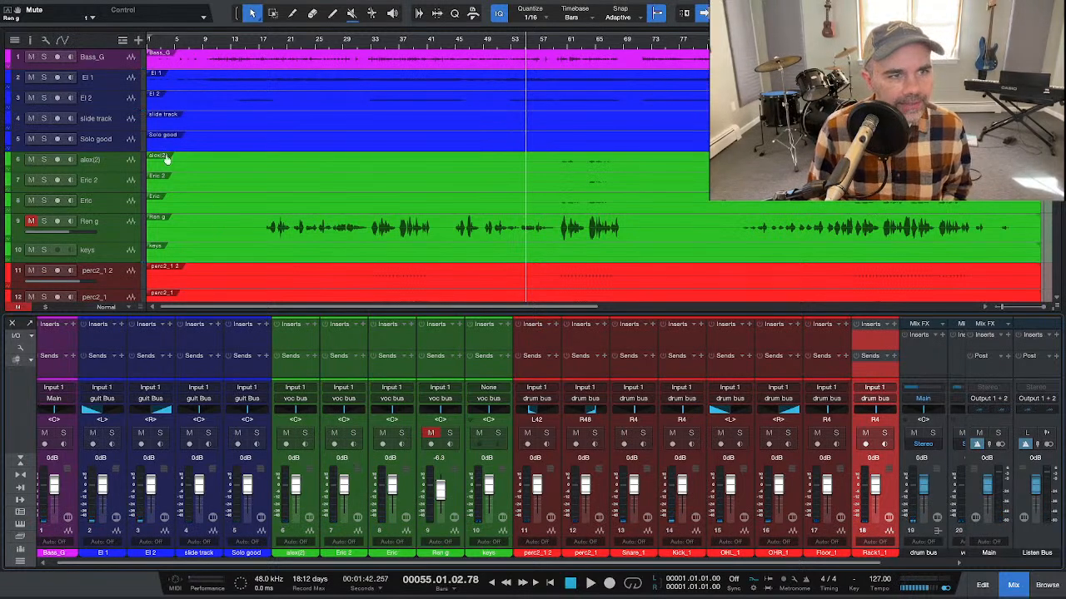
Step: Open the keys track in the audio editor, solo it and play it from around bar 55
click(118, 258)
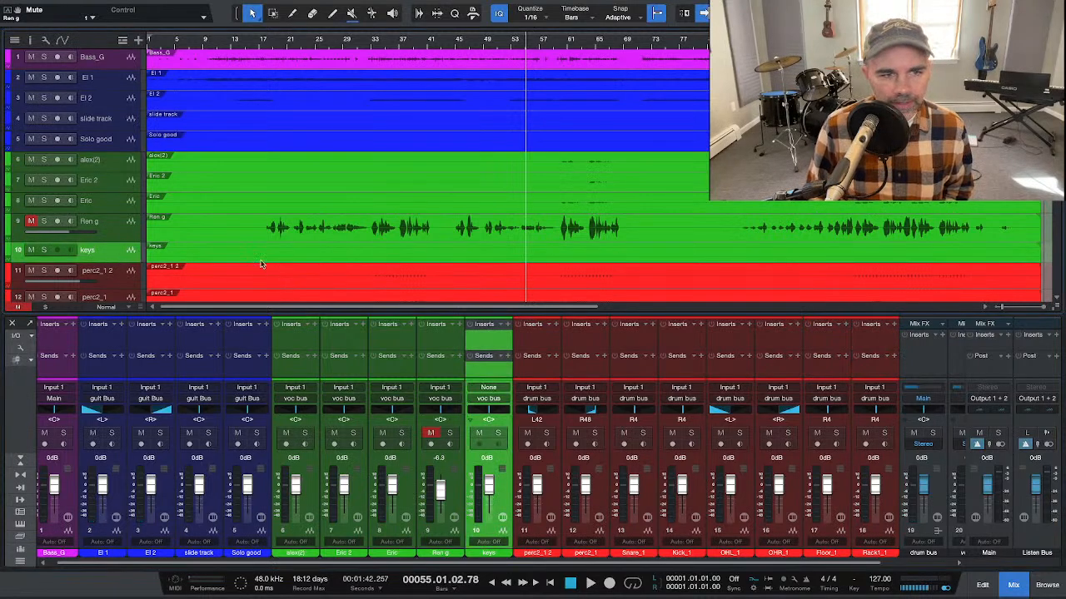
key(F2)
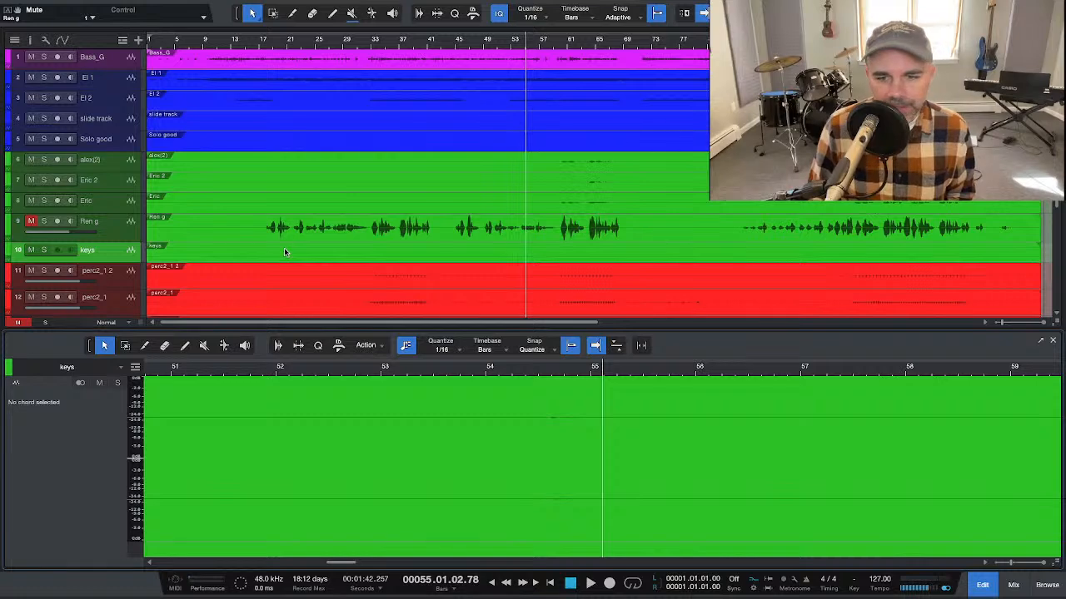
click(44, 251)
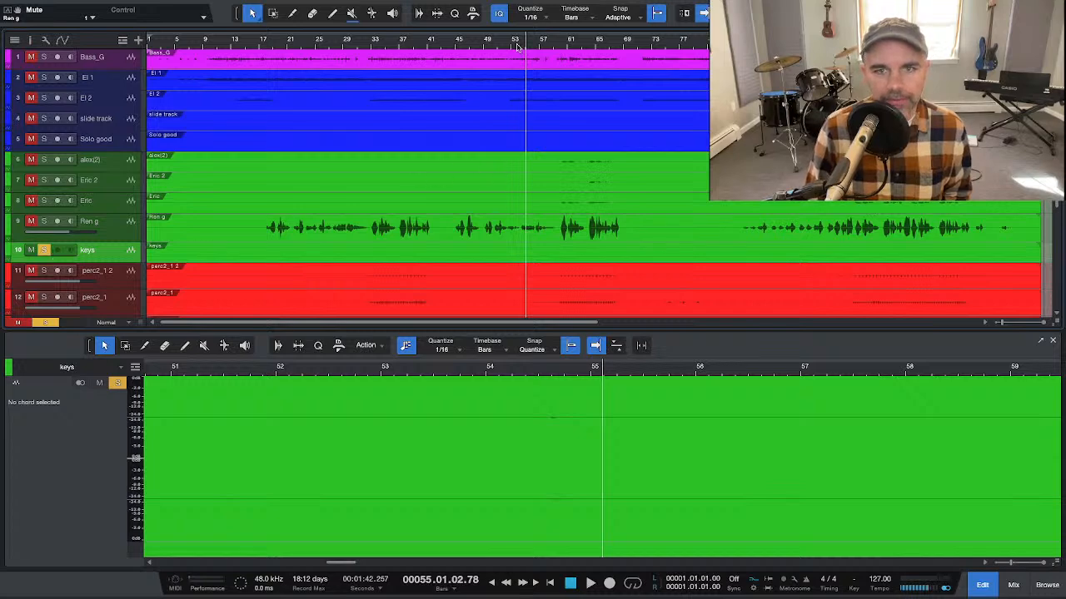
click(526, 374)
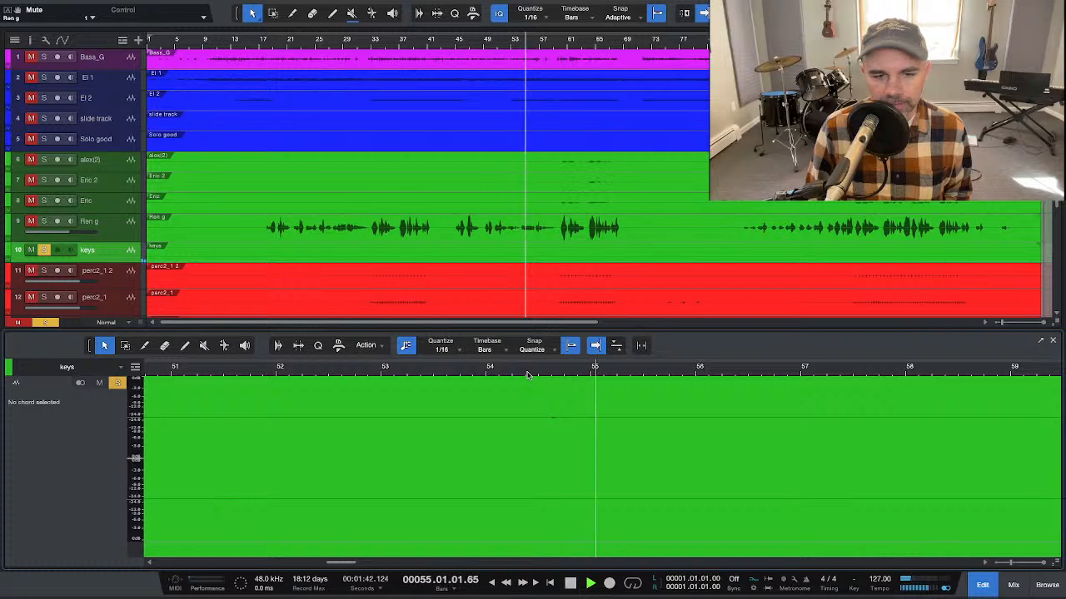
Step: Show the mixer, enlarge it upward, and enable the Input controls channel component in the console options
key(F3)
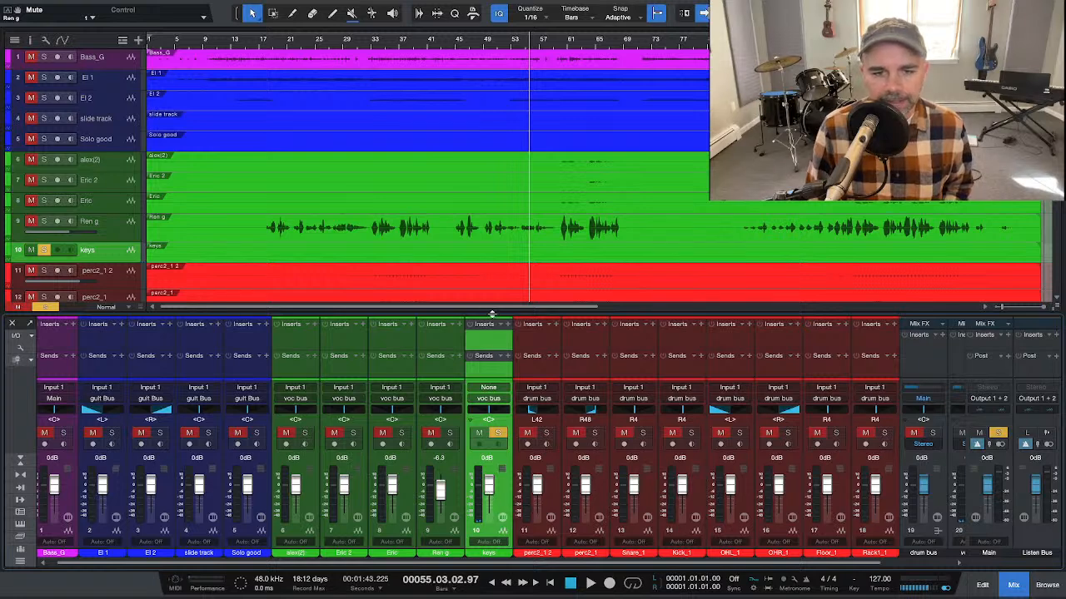
drag(491, 313, 493, 200)
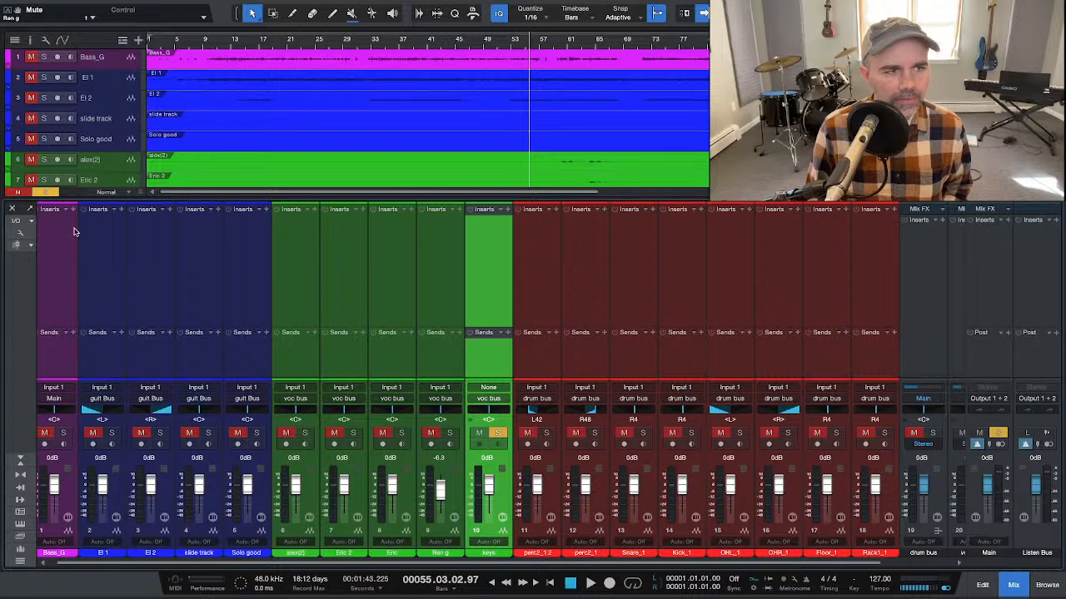
click(23, 223)
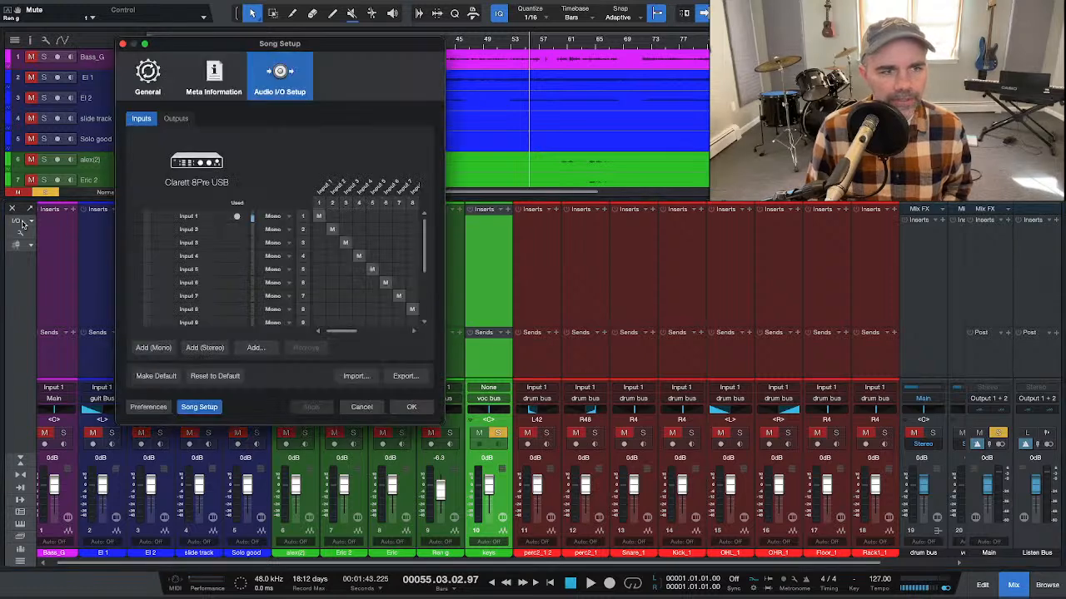
key(Escape)
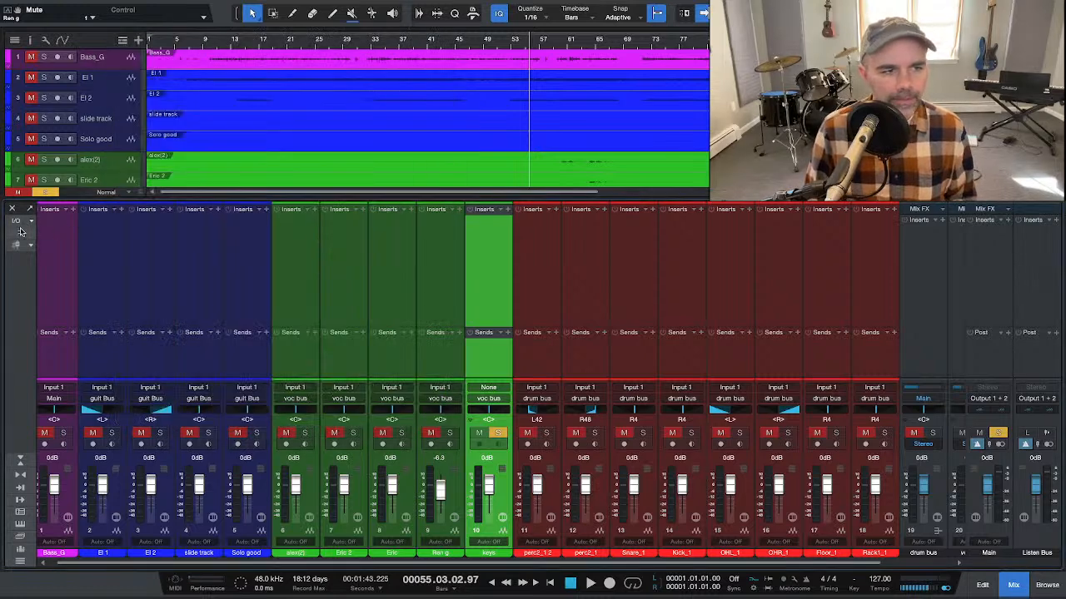
click(31, 225)
click(19, 236)
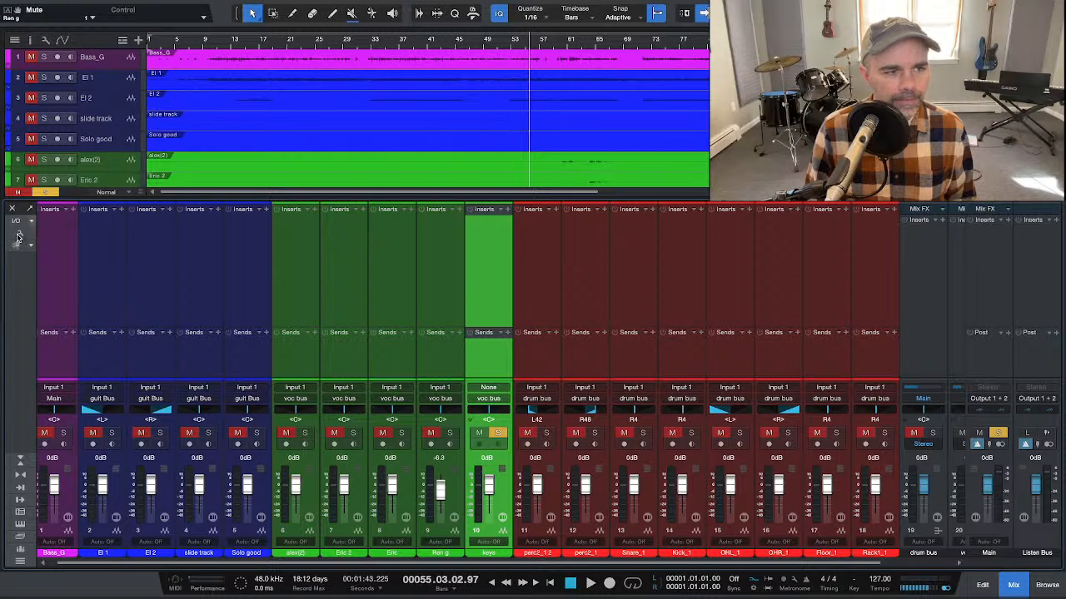
click(18, 236)
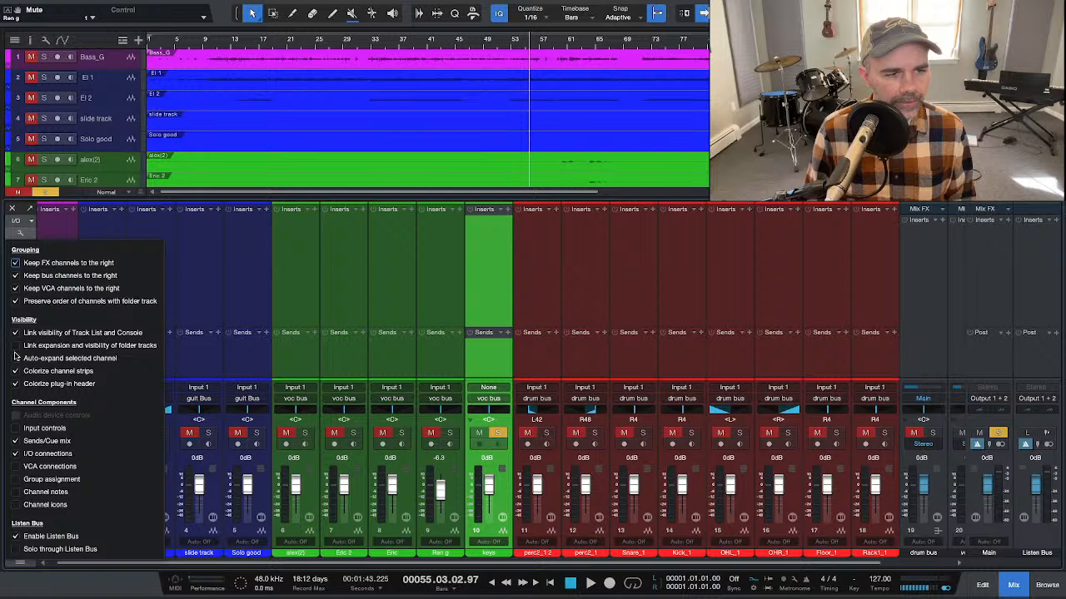
click(15, 428)
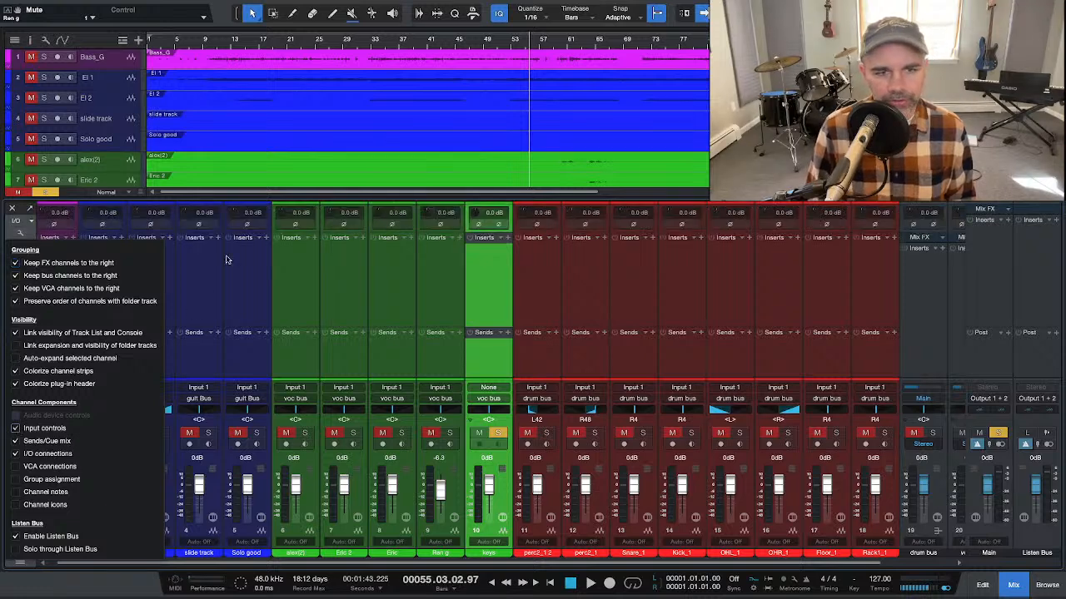
click(200, 260)
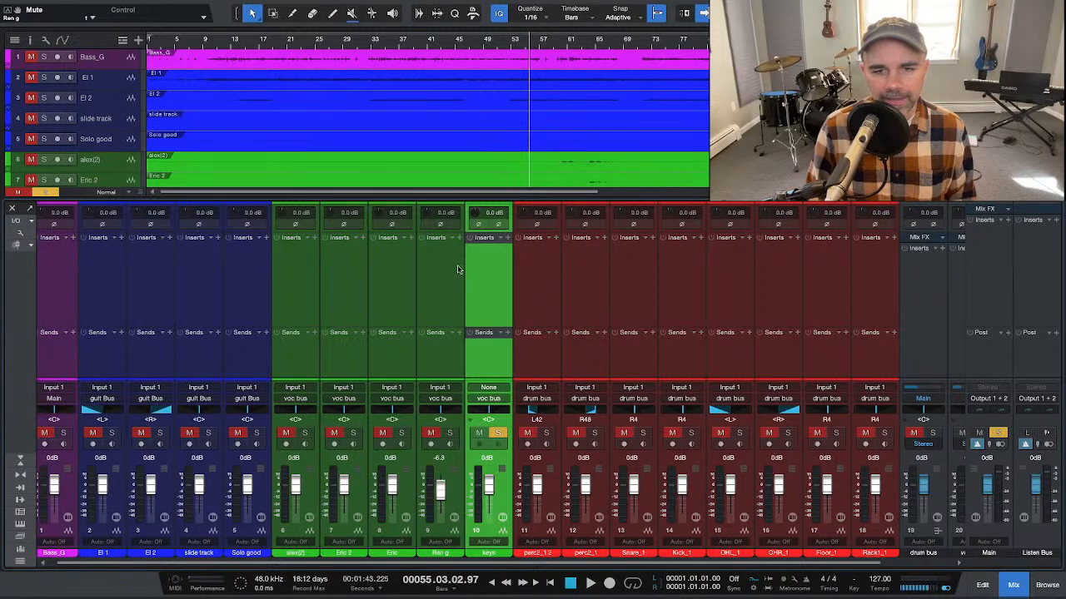
Step: Set the keys channel's input gain to +6 dB and audition it from around bars 32 and 41
double_click(489, 214)
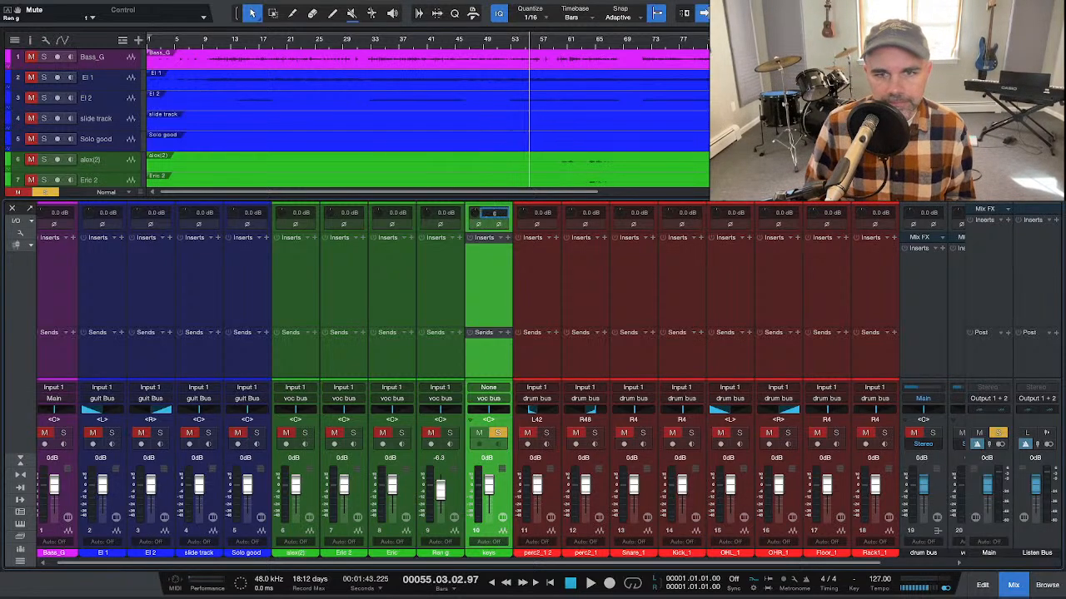
key(Return)
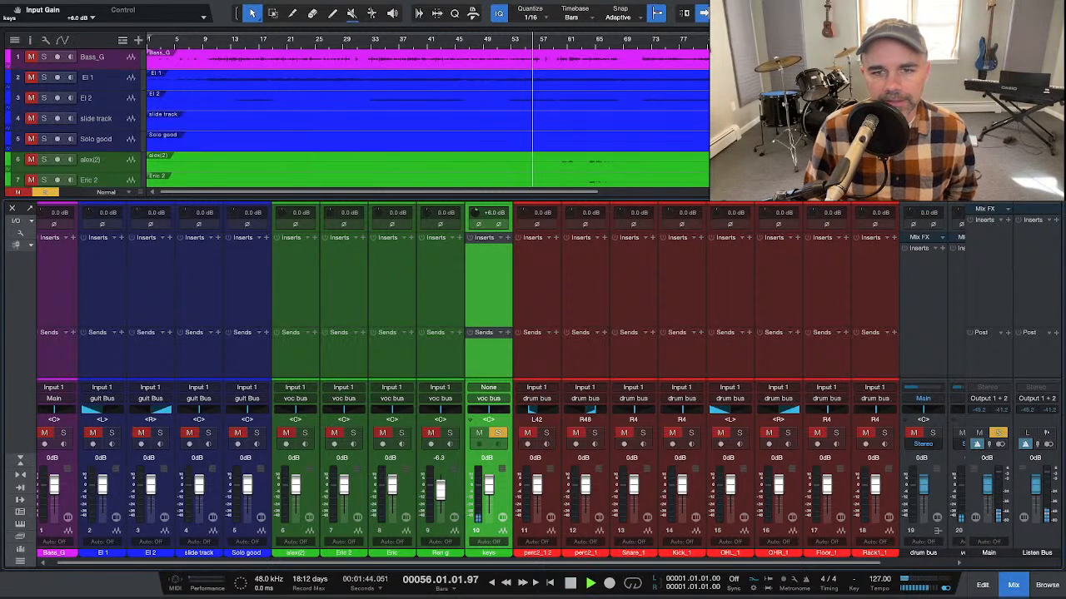
click(365, 40)
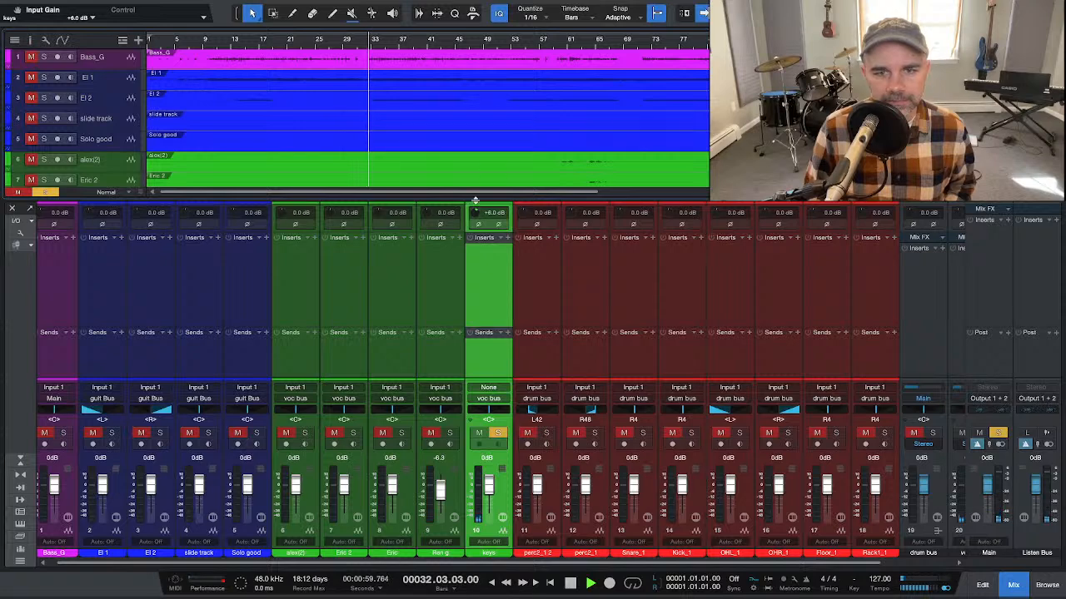
click(430, 40)
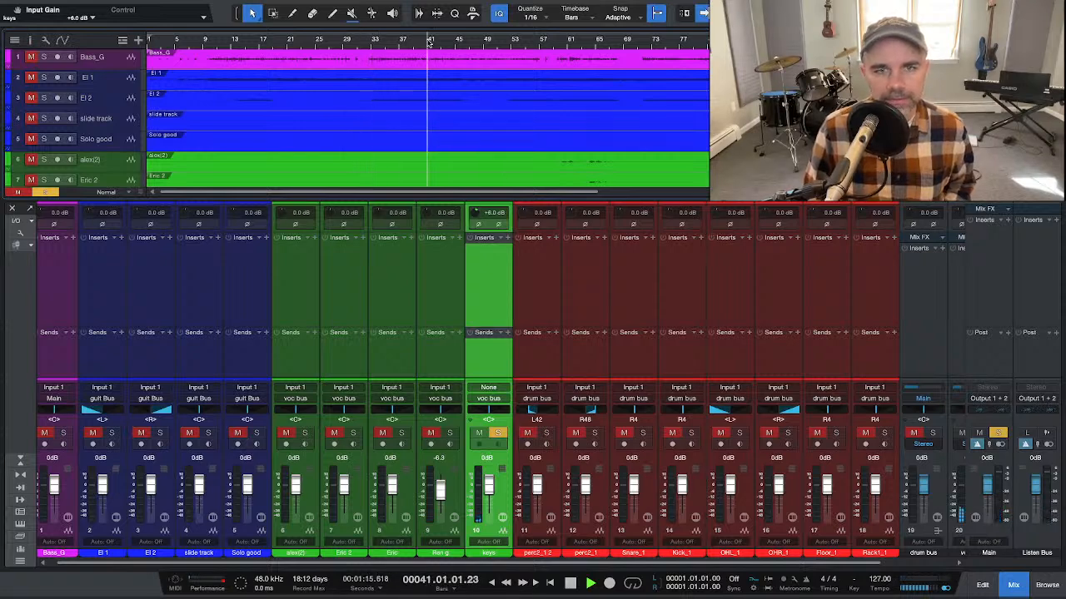
Step: Set the keys channel's input gain to +10 dB while it plays
double_click(492, 214)
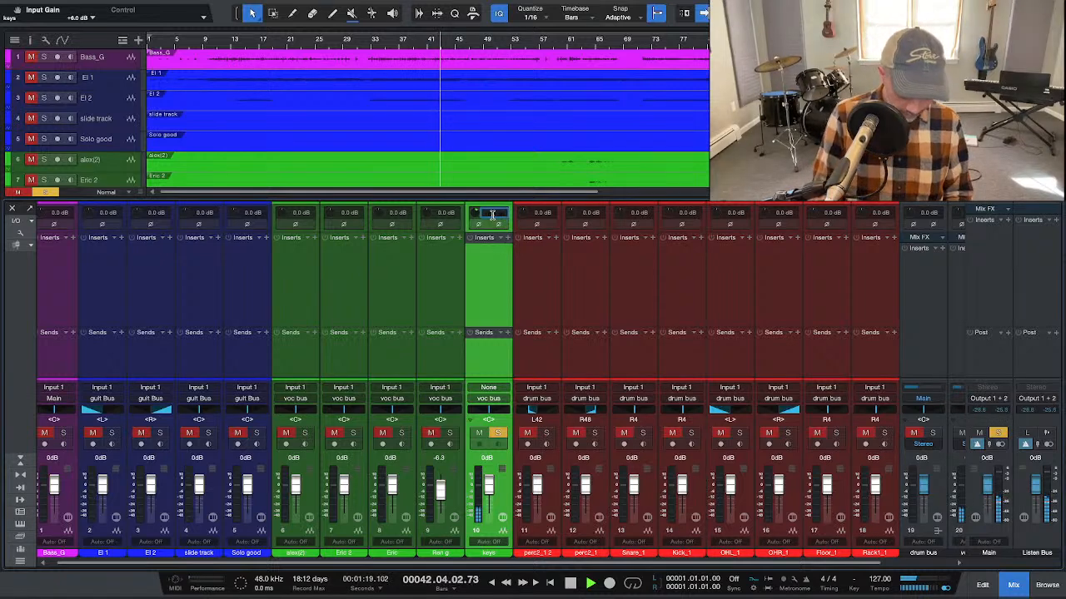
text(10)
key(Return)
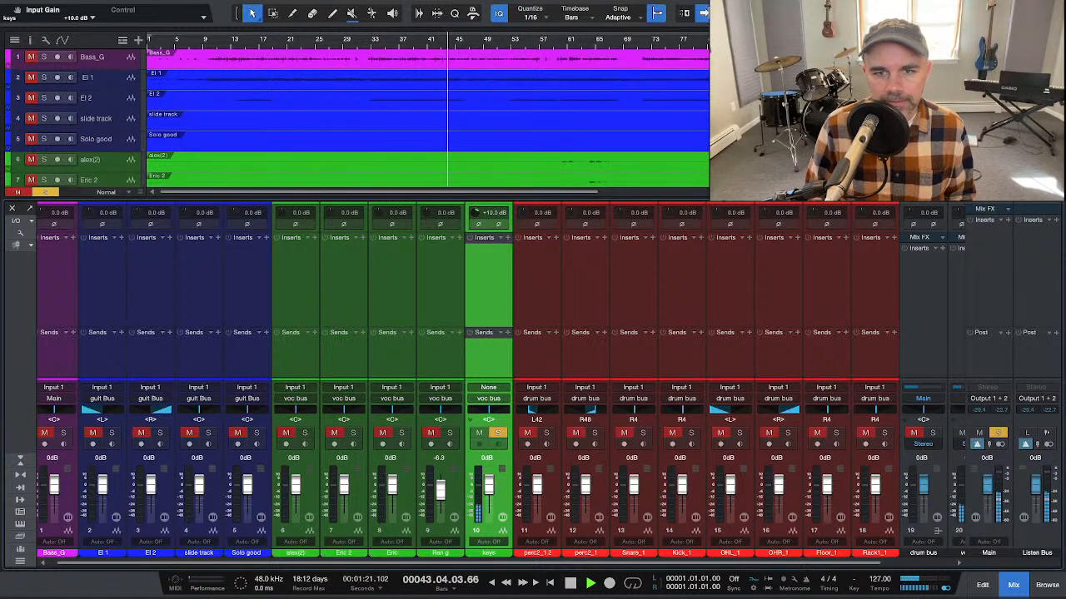
Step: Set the keys channel's input gain to +12 dB, then unsolo it and set its fader to -0.4 dB in the full mix
double_click(491, 213)
text(12)
key(Return)
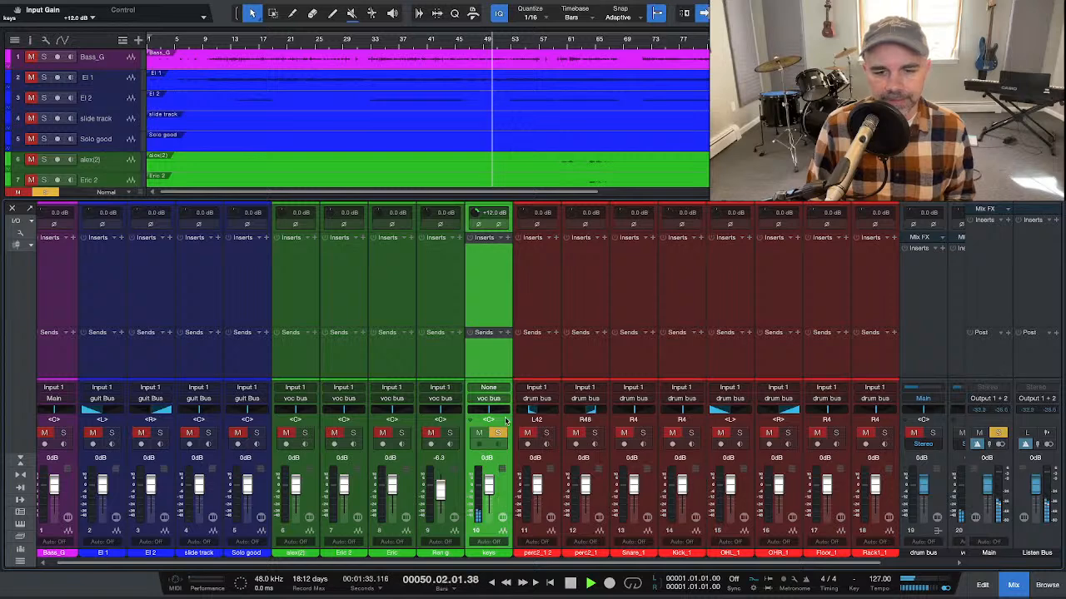
click(500, 433)
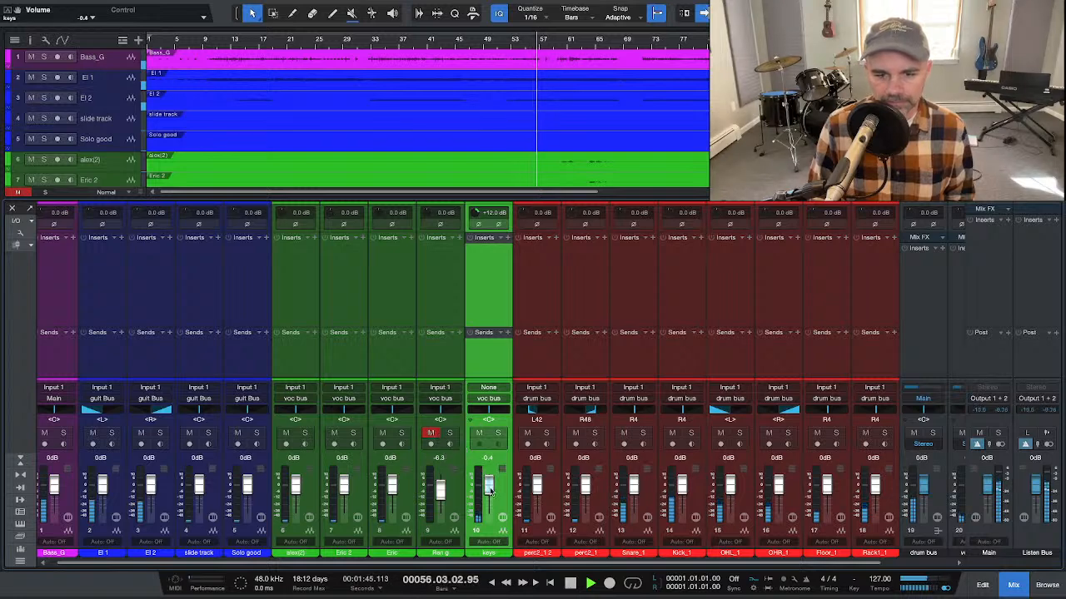
drag(490, 492, 491, 497)
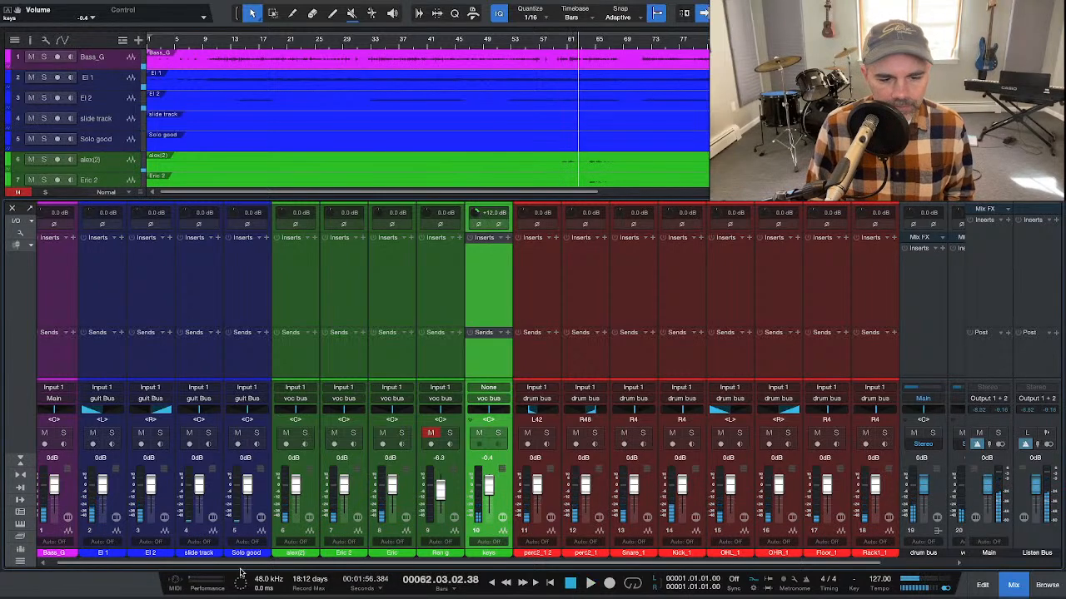
Step: Pan vocal channel 7 to L51, channel 8 to R45 and channel 6 to L51, and audition the mix
scroll(248, 570, right, 3)
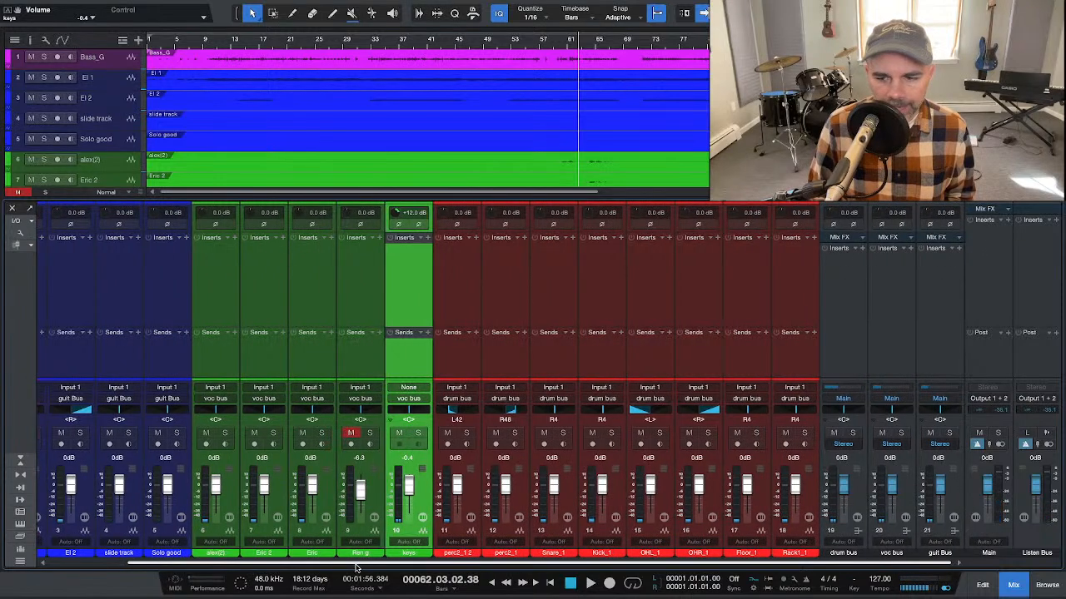
scroll(141, 583, left, 3)
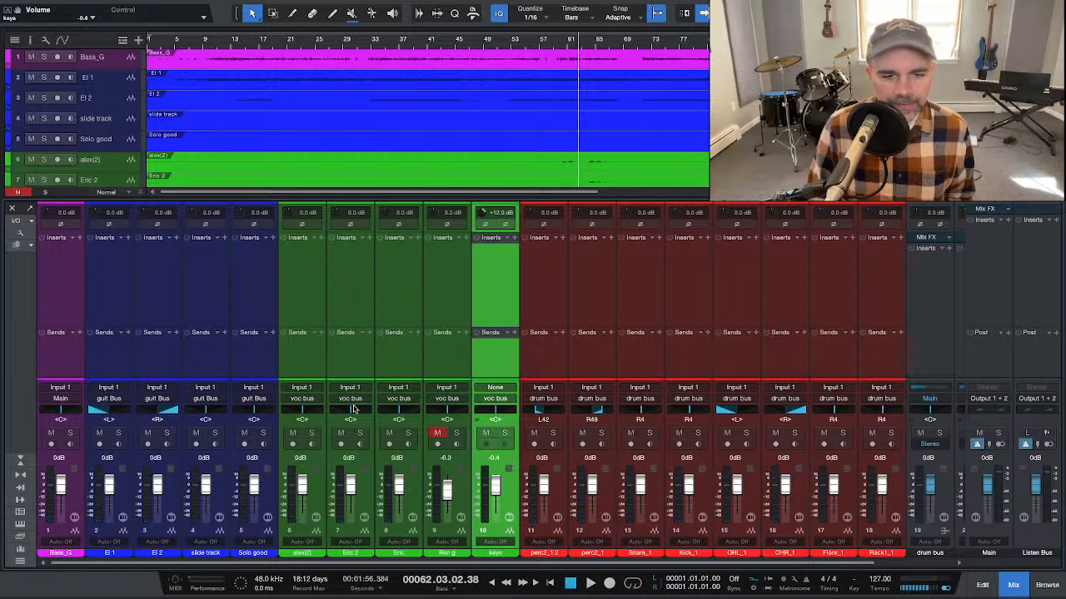
drag(351, 410, 408, 414)
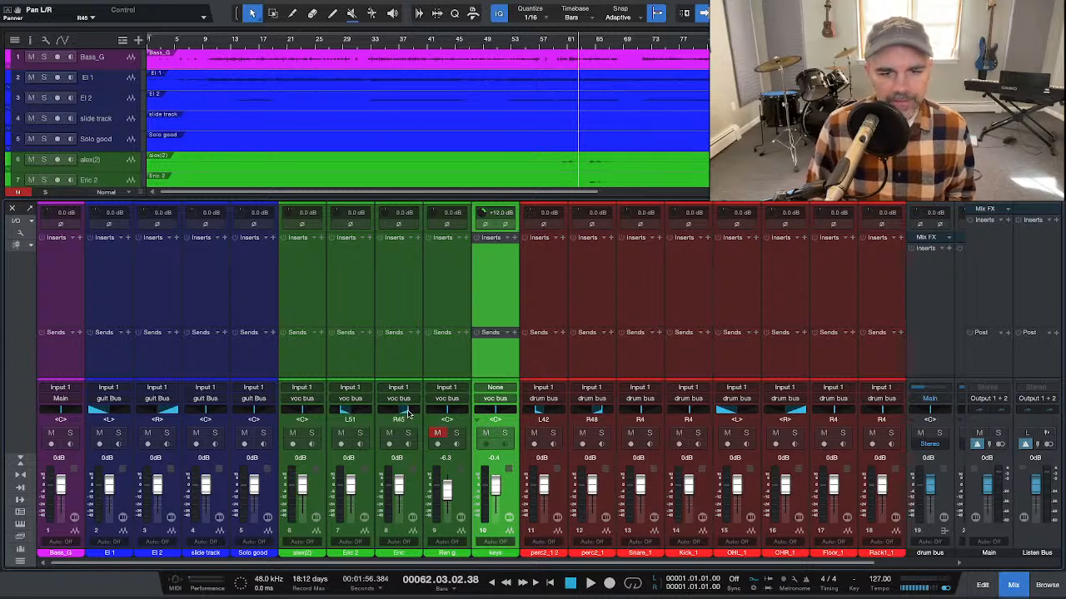
drag(303, 414, 292, 412)
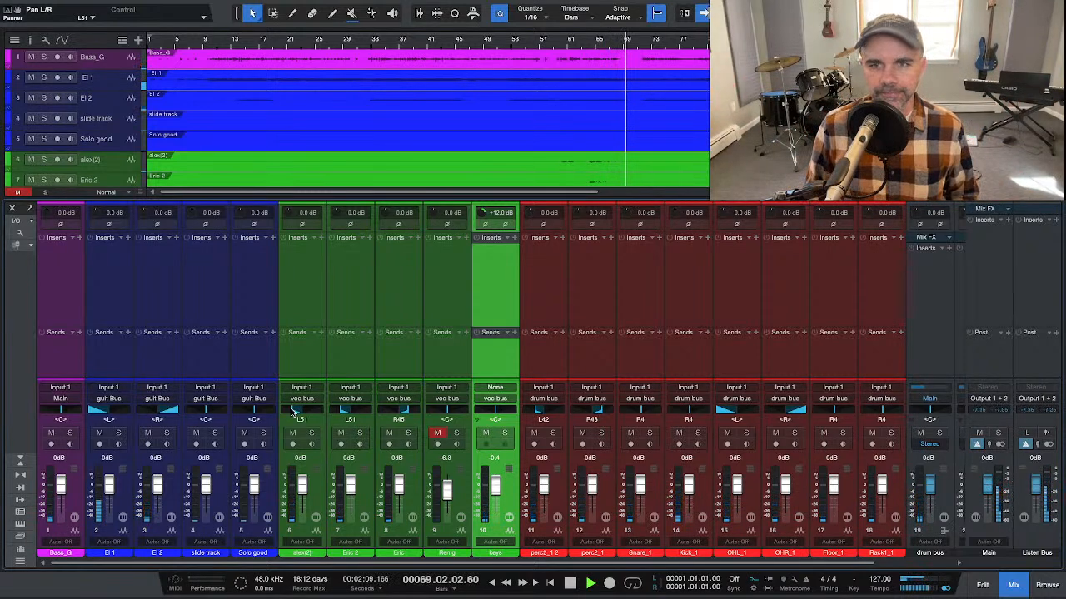
key(space)
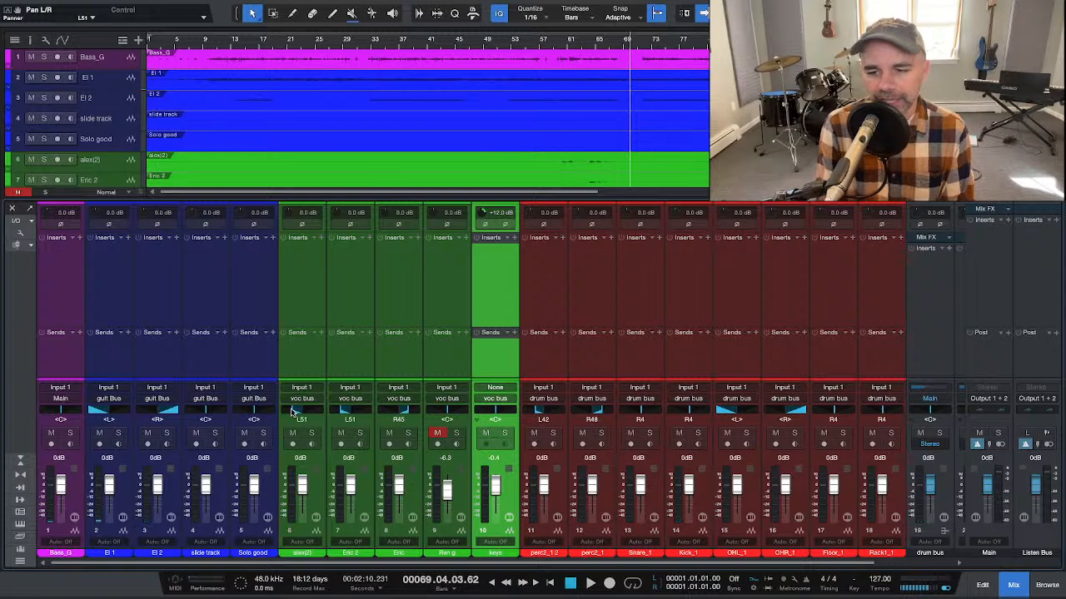
key(space)
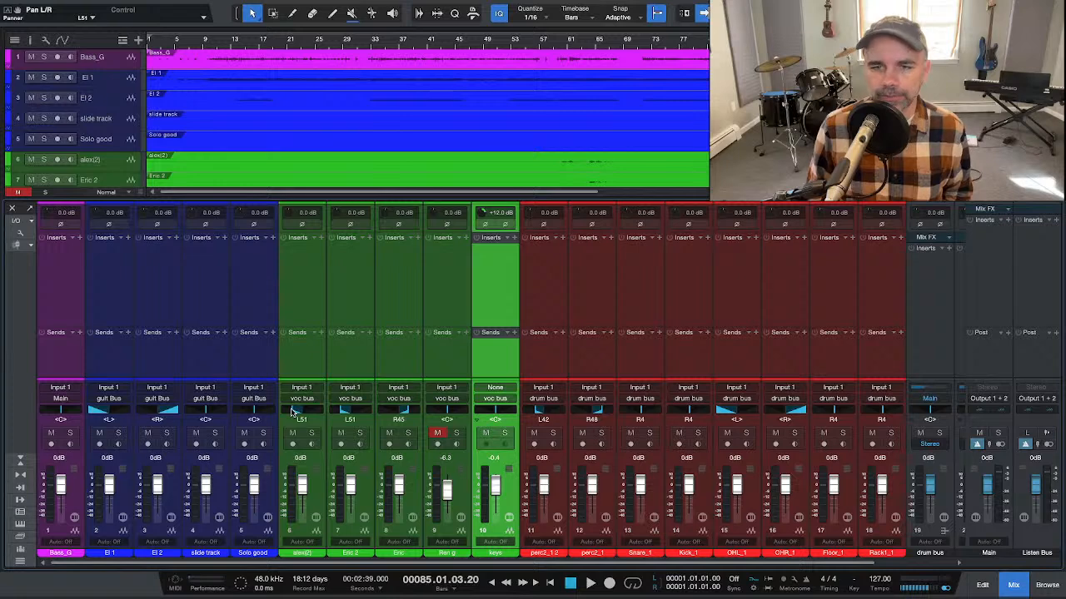
Step: Solo all percussion and drum channels from perc2_1 2 to Rack1_1 together and audition them from around bar 9
click(526, 315)
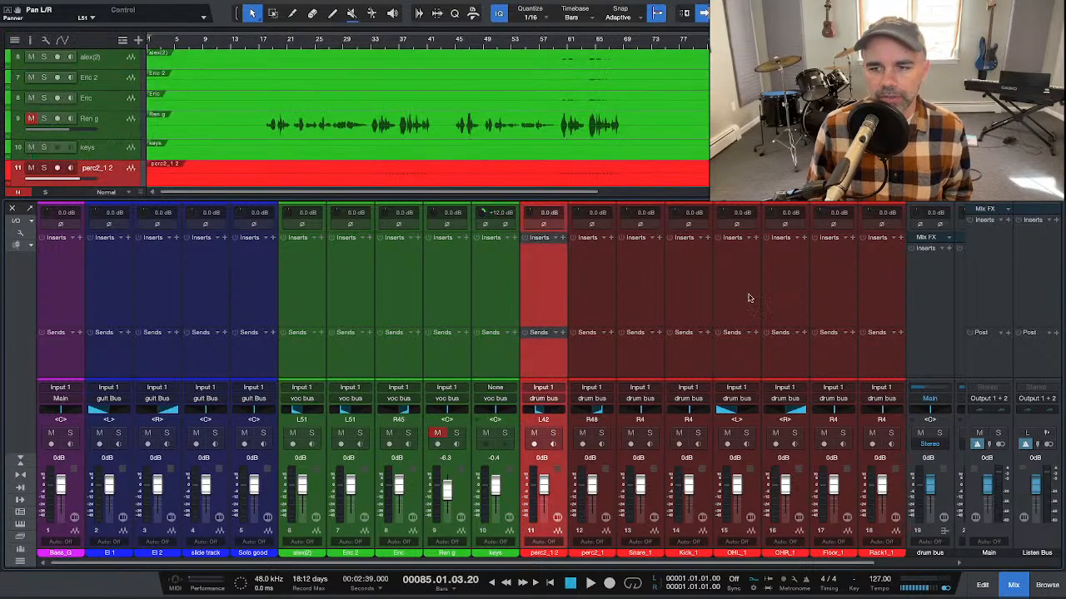
shift+click(862, 284)
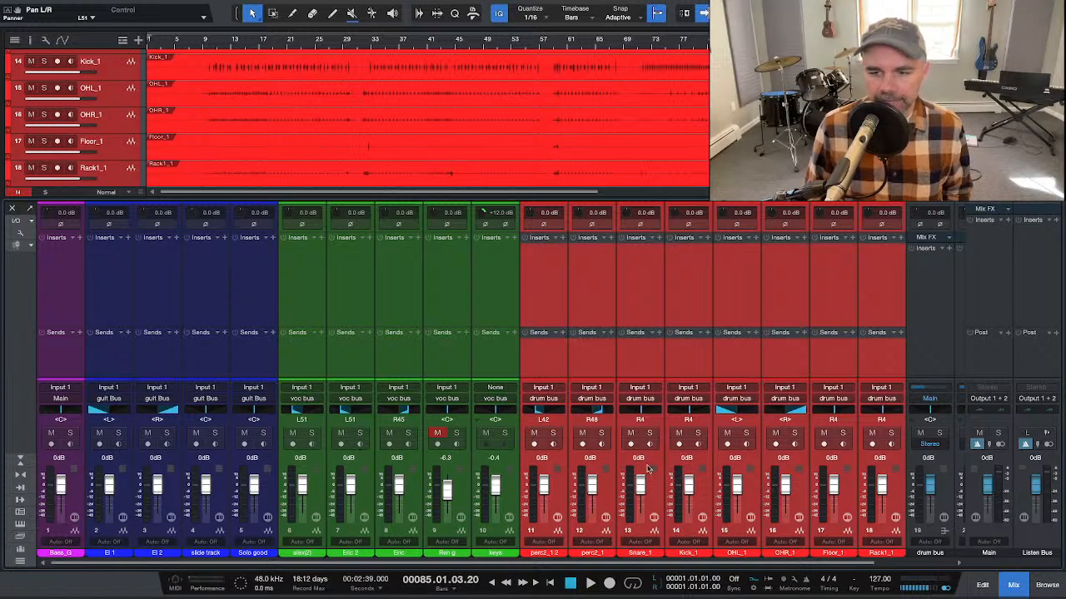
click(600, 433)
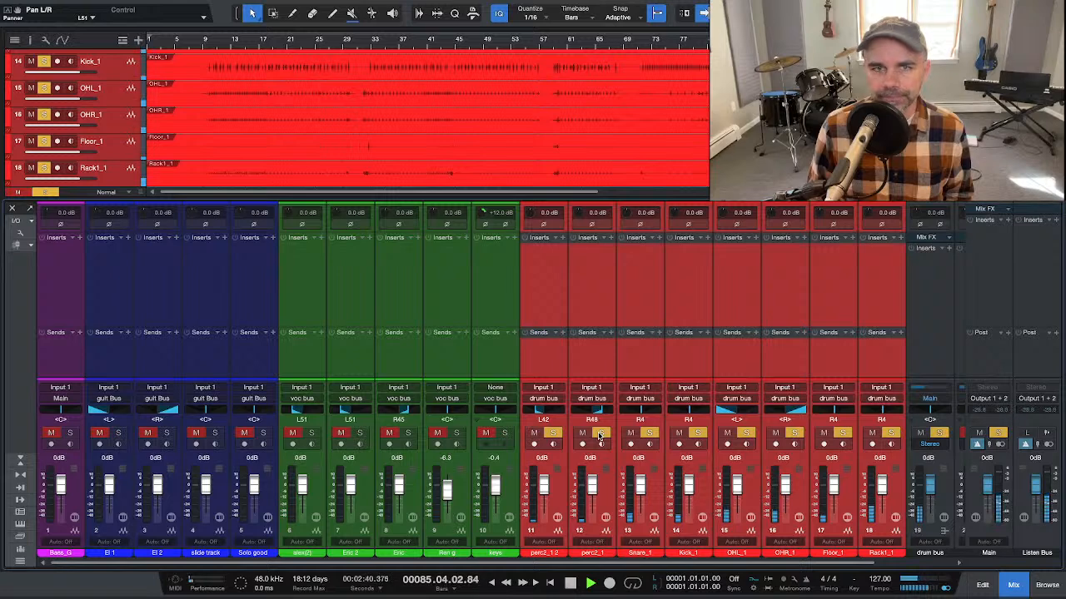
click(208, 42)
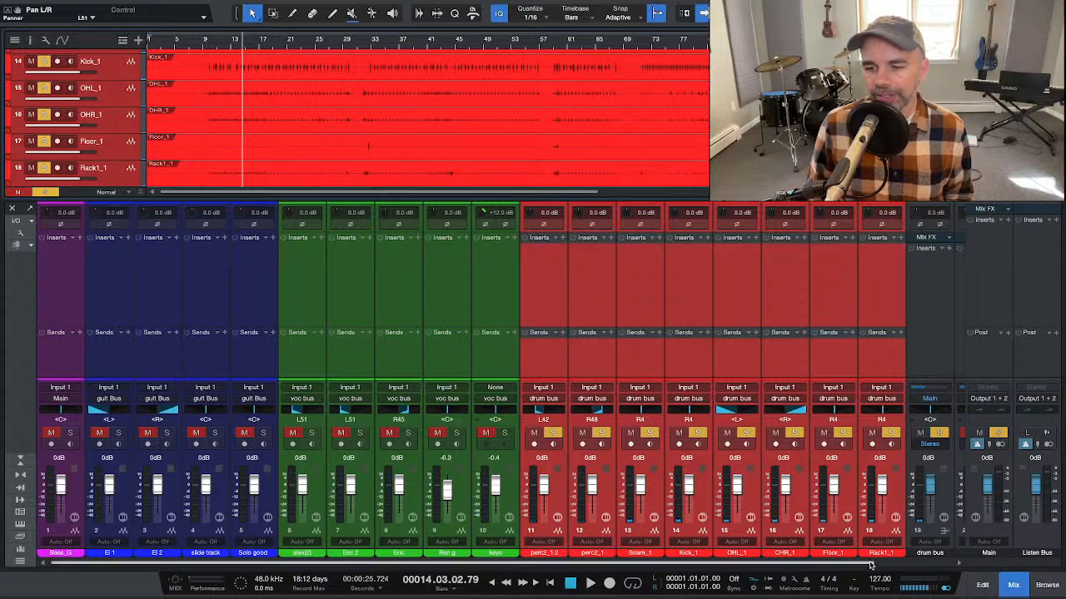
drag(870, 565, 943, 568)
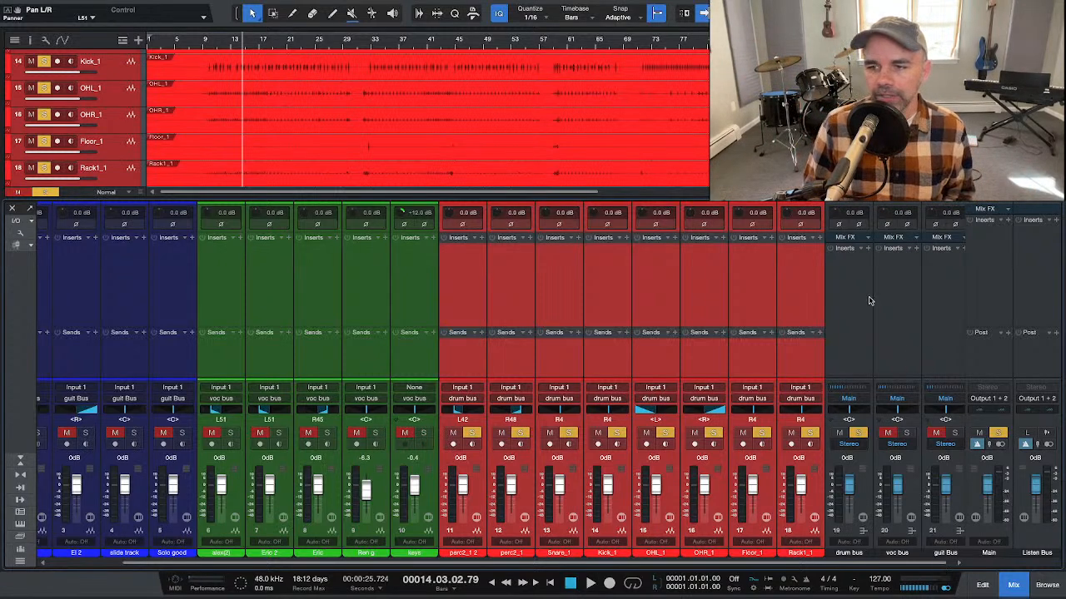
key(space)
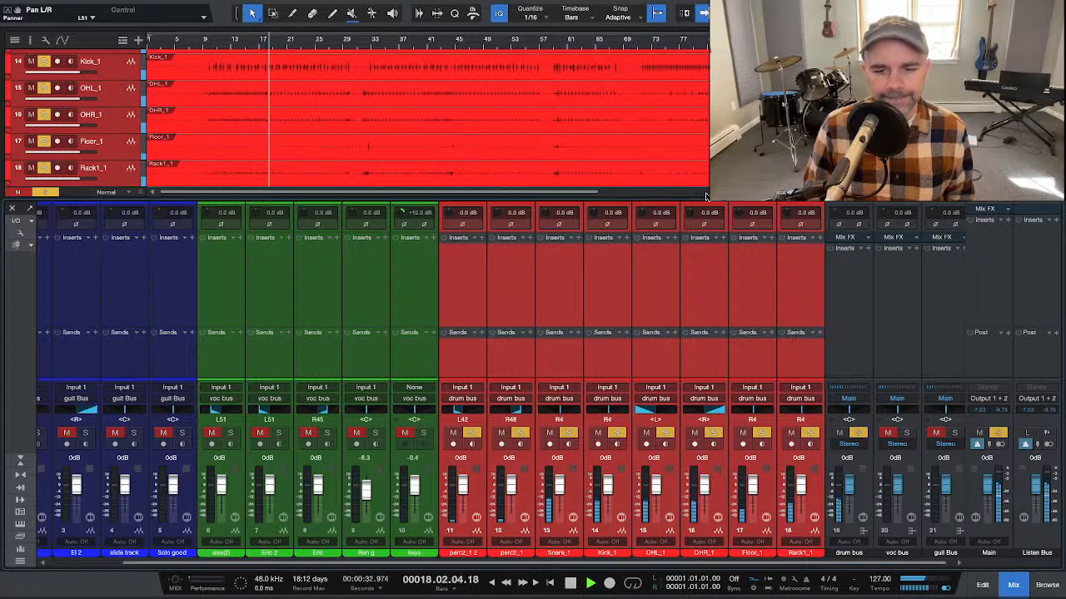
key(space)
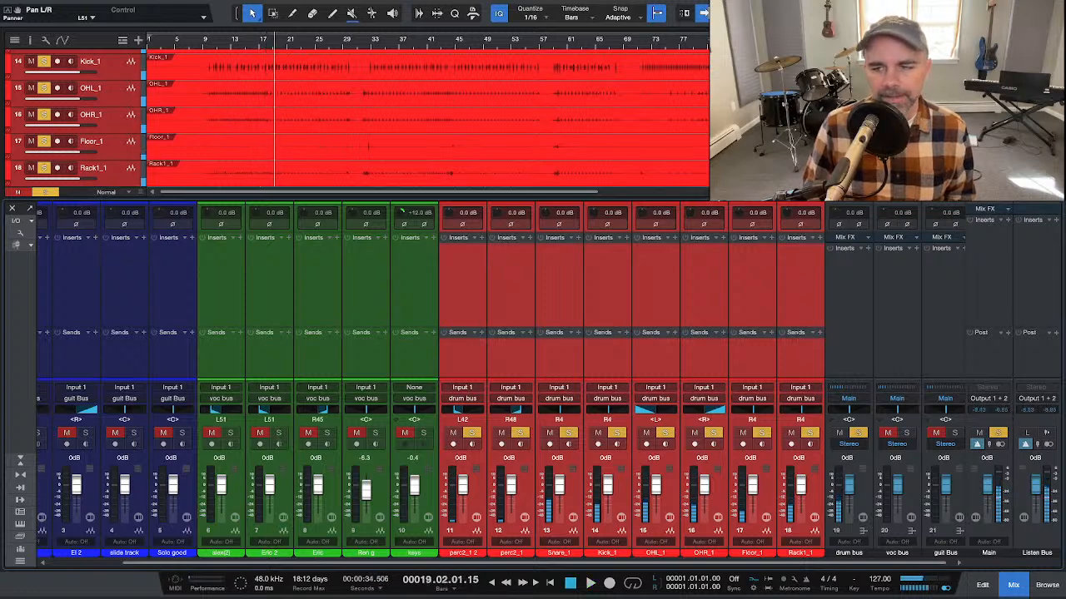
Step: Insert the Fat Channel plug-in on the drum bus and enable its compressor section during playback
click(868, 250)
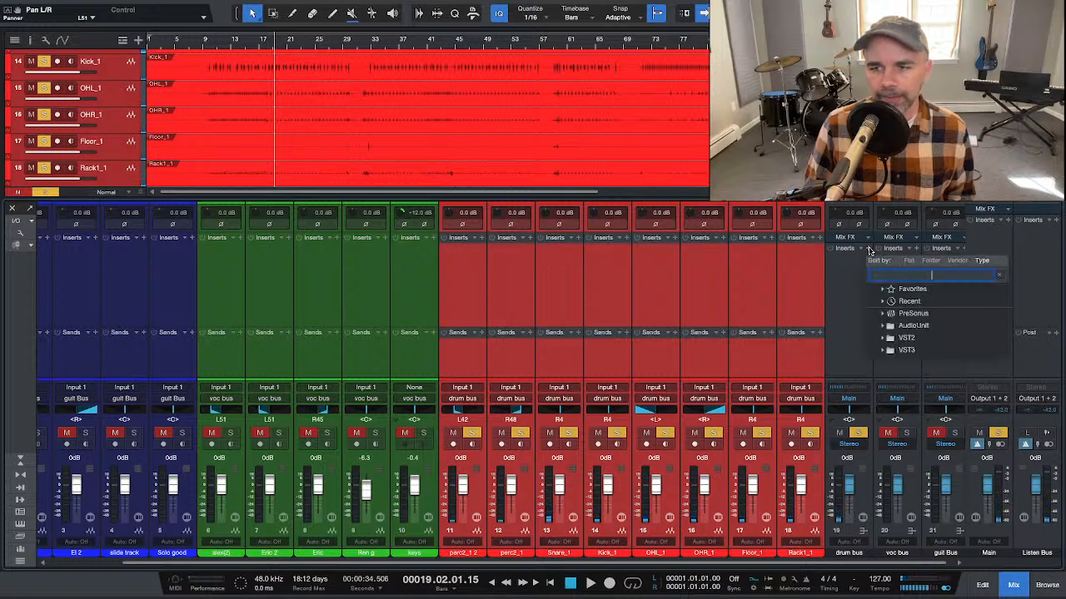
text(fat)
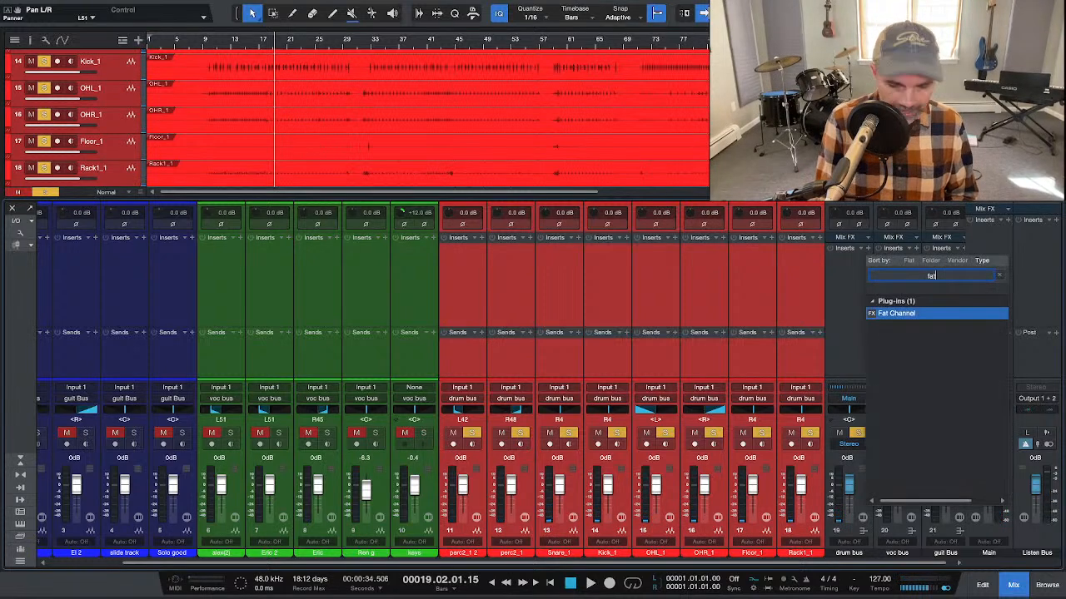
key(Return)
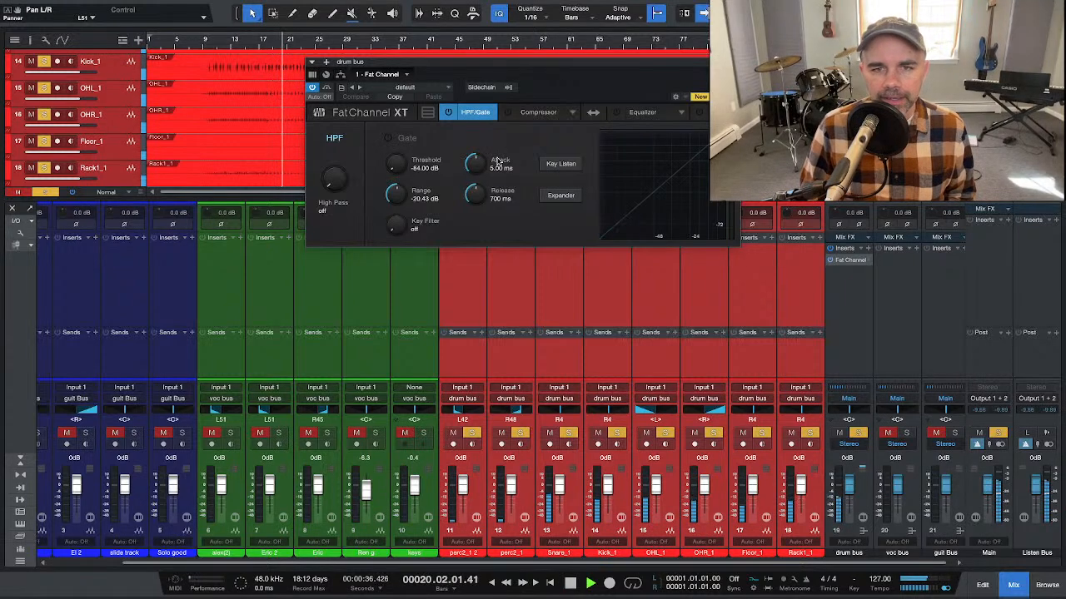
click(508, 114)
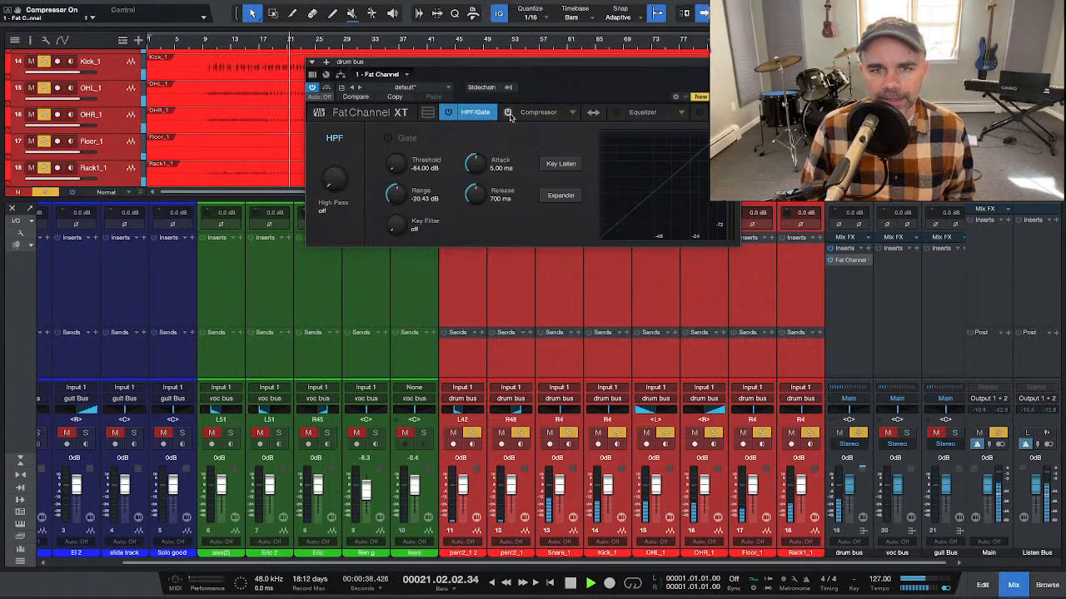
Step: Load the Overhead Rock drum preset in the drum bus Fat Channel and audition it
click(444, 87)
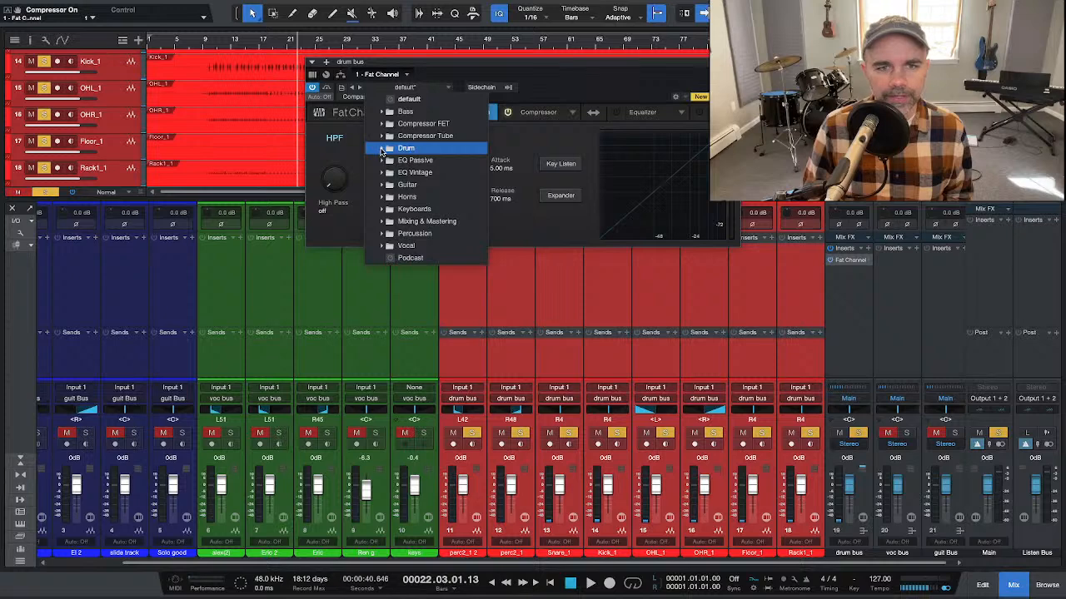
click(382, 151)
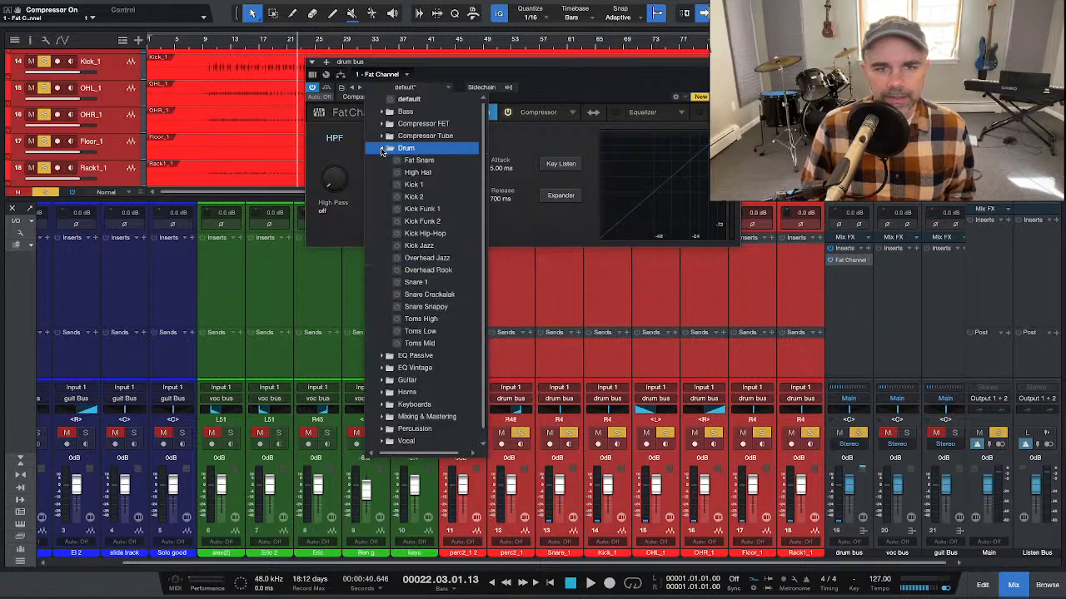
click(426, 271)
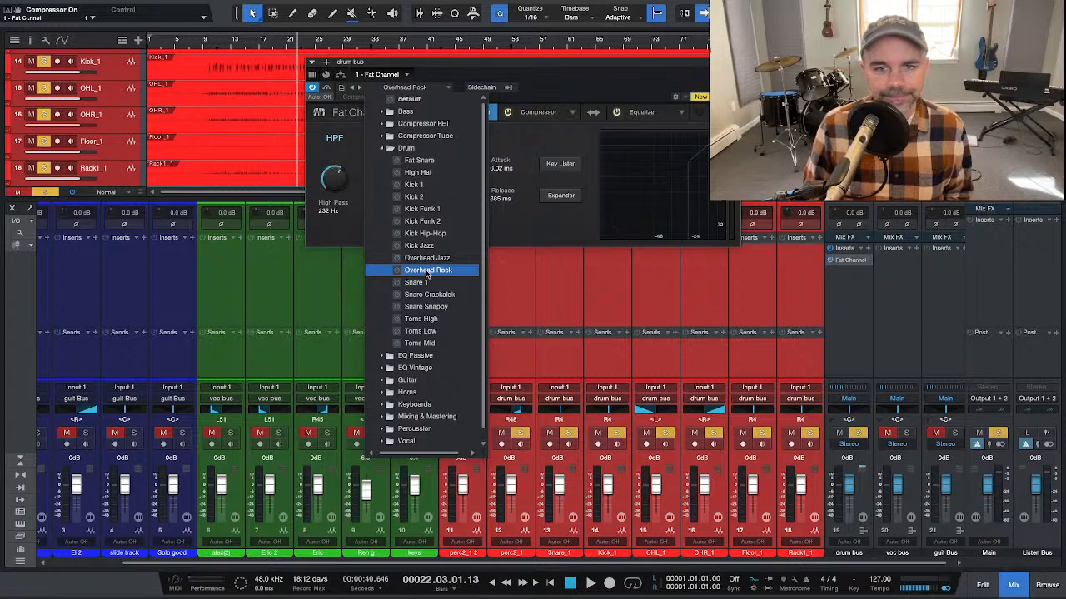
click(542, 158)
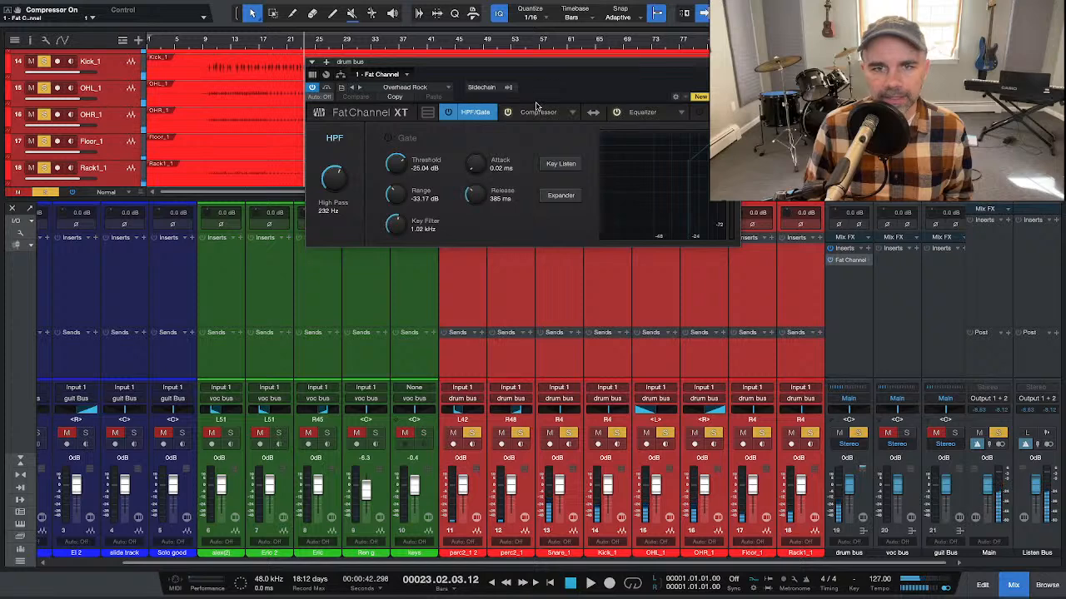
Step: Load the Fat Snare drum preset in the drum bus Fat Channel and play the soloed drums
click(423, 88)
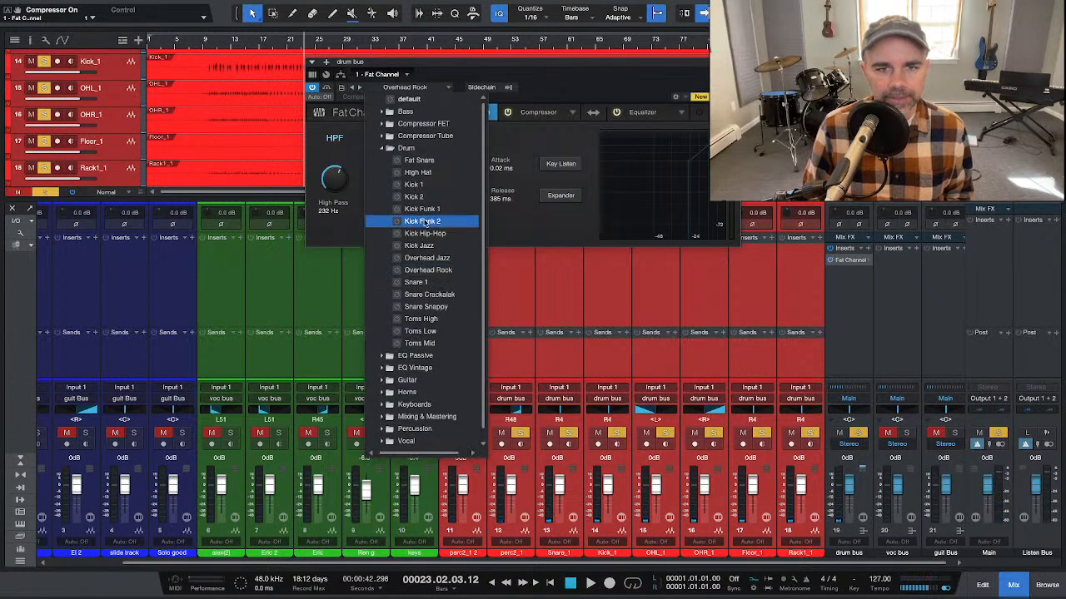
click(418, 164)
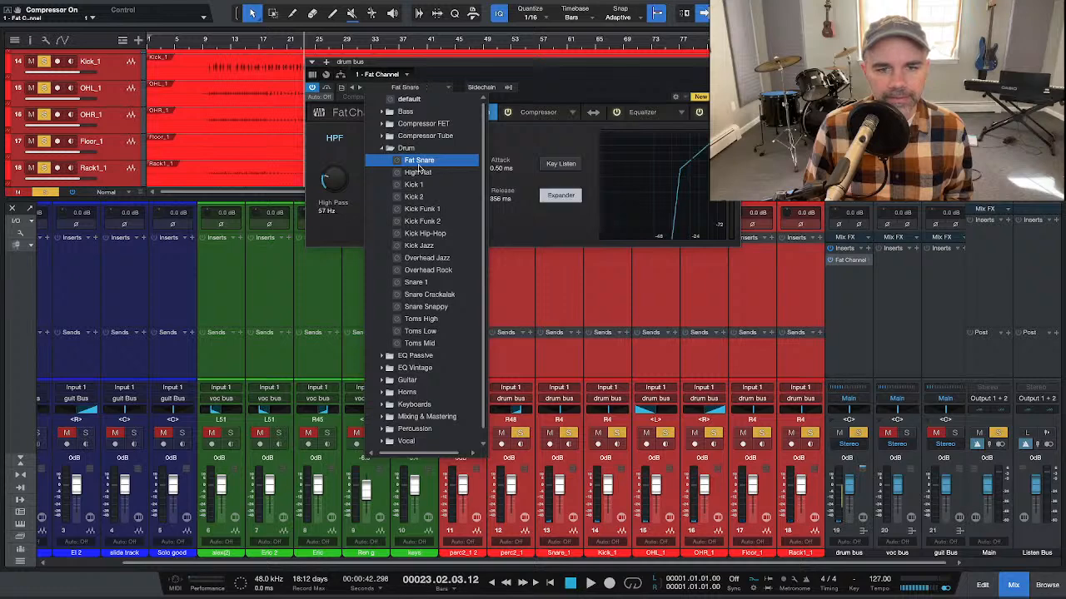
click(537, 136)
key(space)
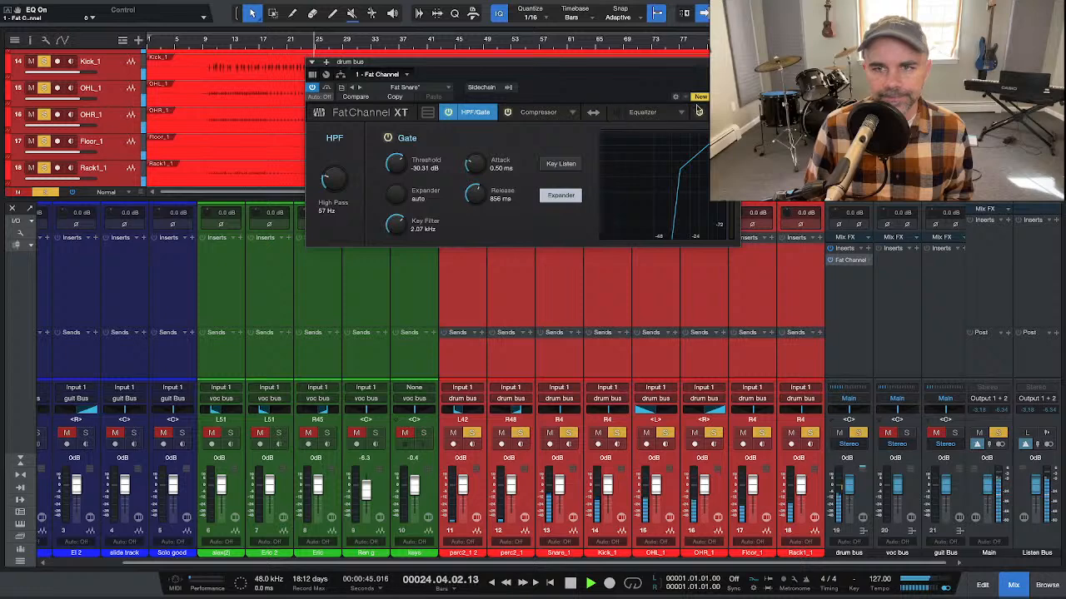
Step: Turn off the Fat Channel's limiter while listening, stop playback and turn off its gate
click(701, 112)
click(703, 112)
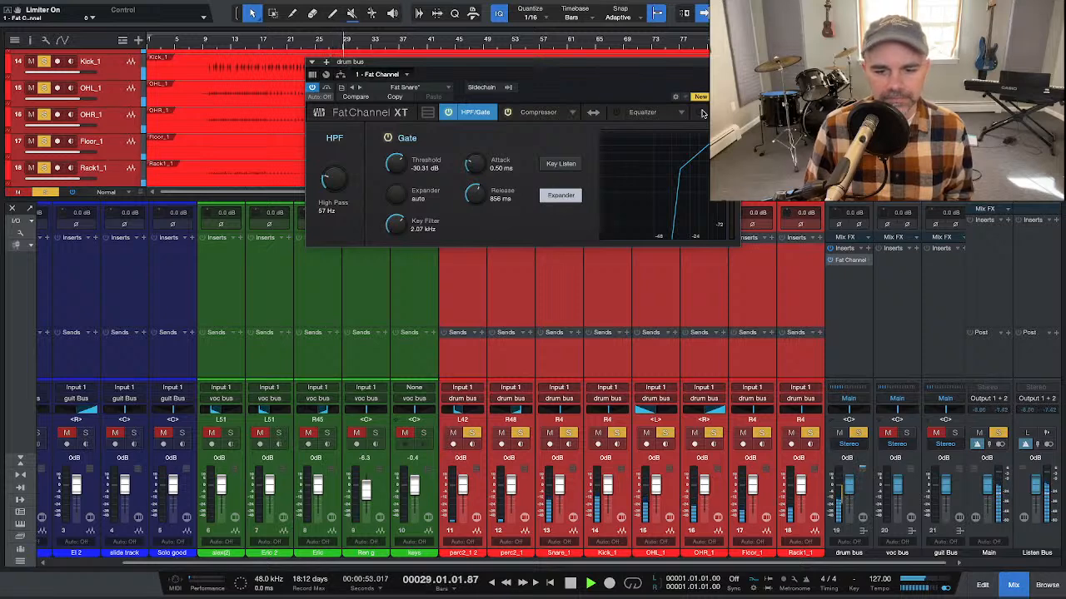
key(space)
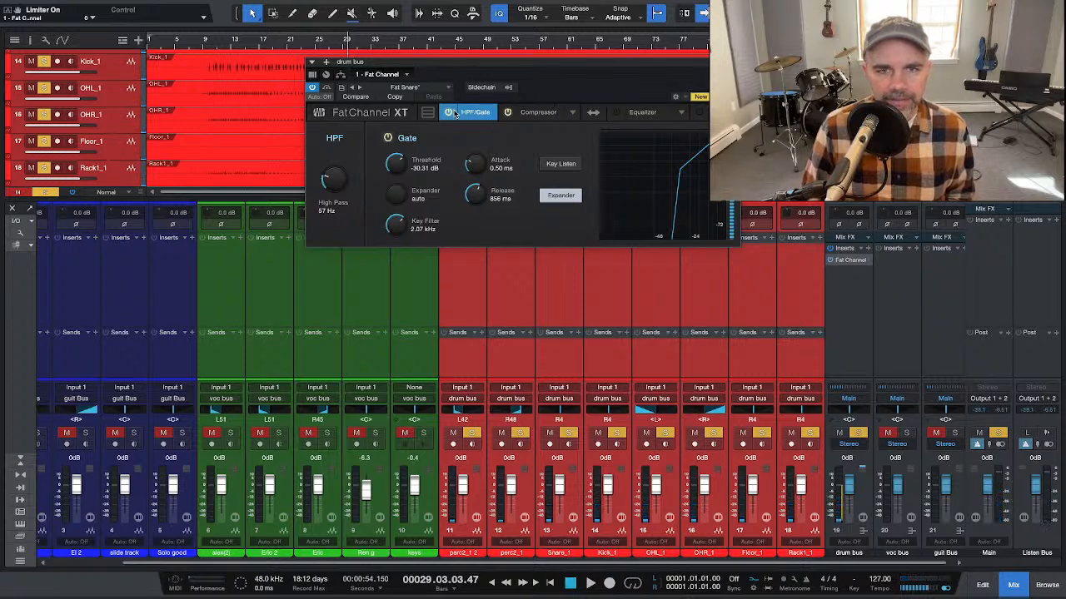
click(450, 112)
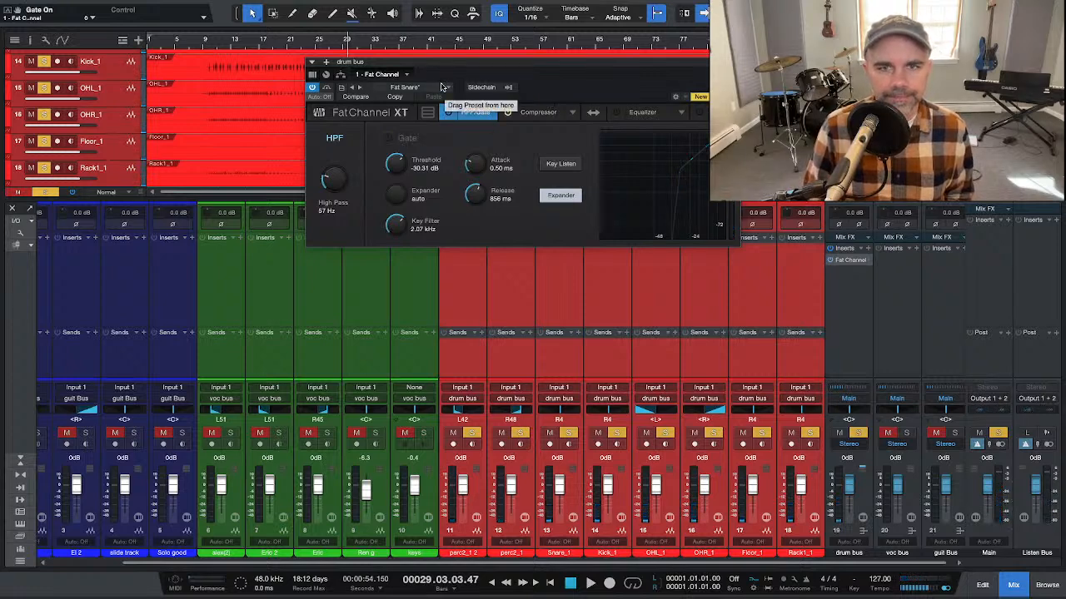
Step: Close the Fat Channel window and remove the plug-in from the drum bus inserts
click(730, 62)
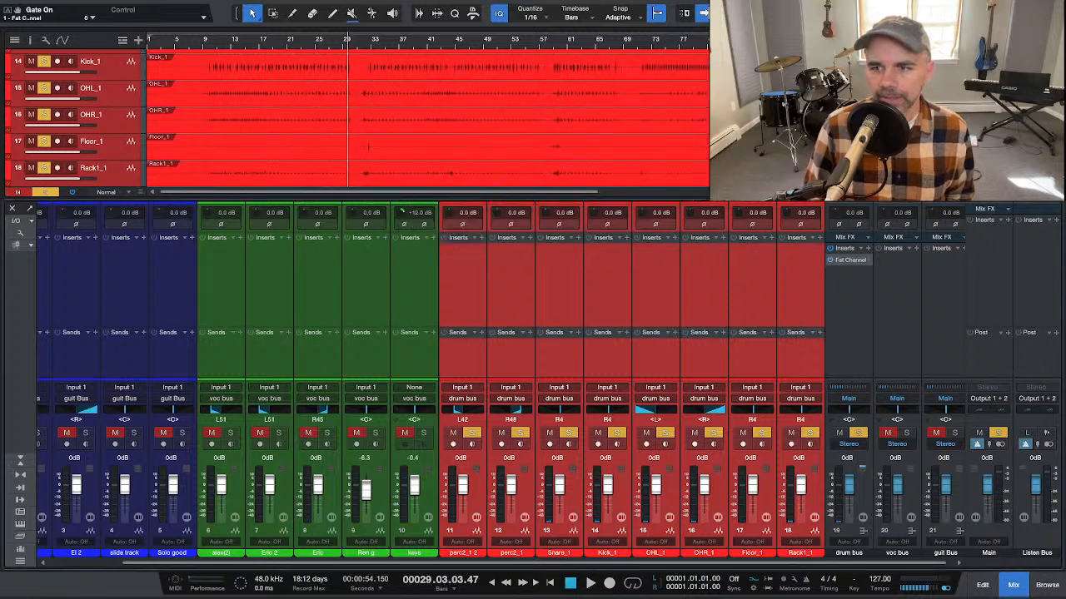
click(868, 260)
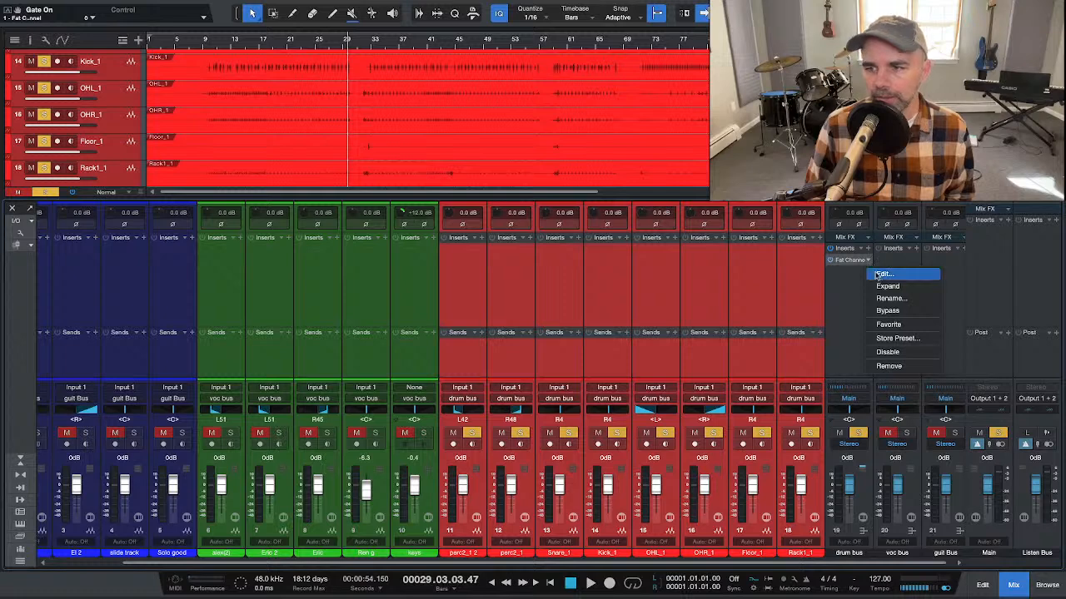
click(890, 366)
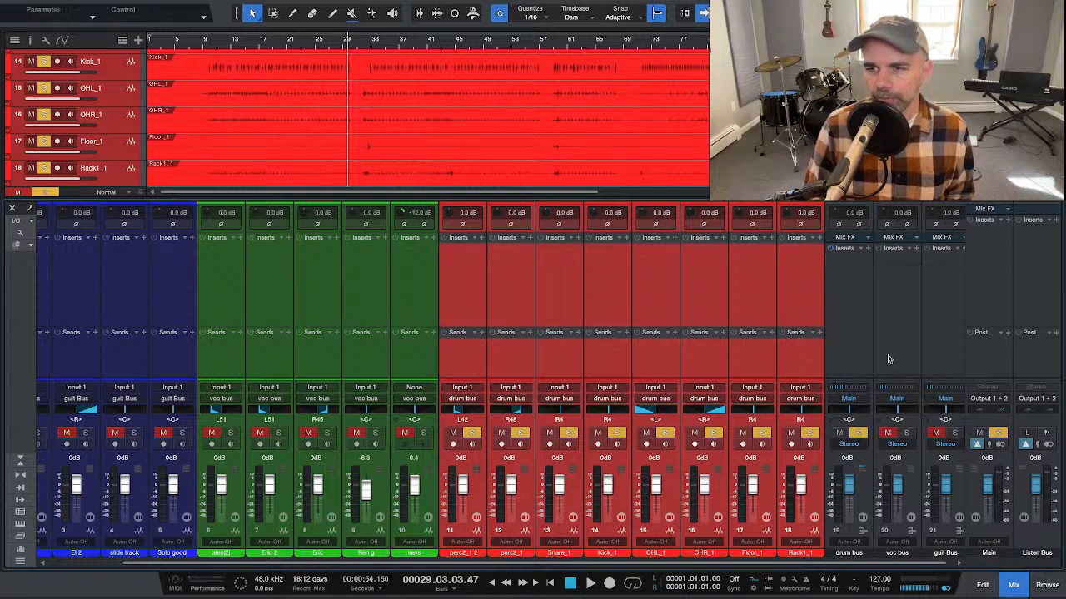
Step: Insert the stock Compressor plug-in on the drum bus
click(869, 248)
text(comp)
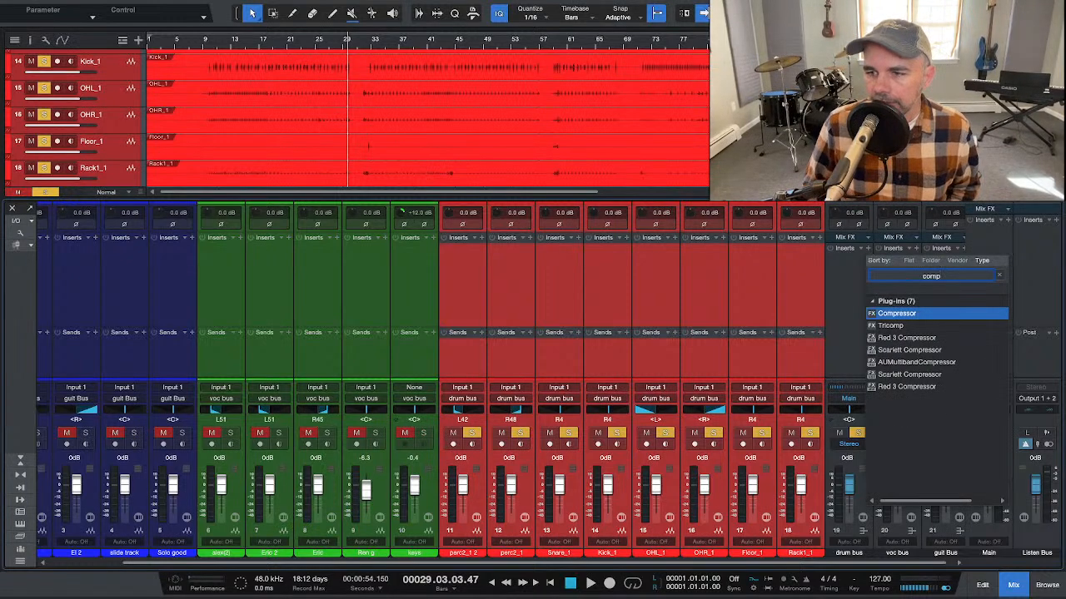
key(Return)
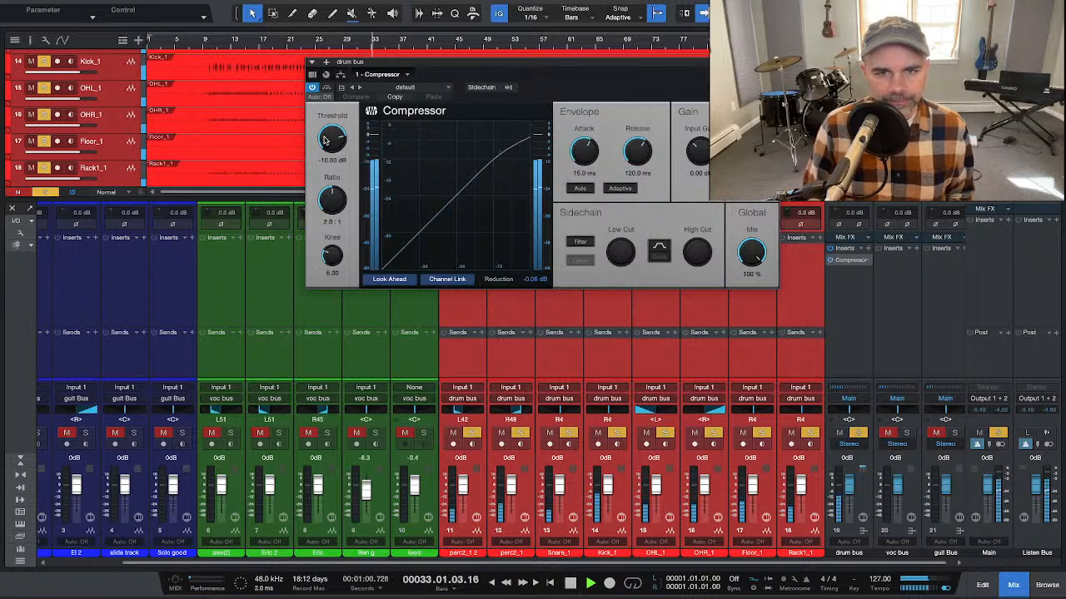
Step: Set the drum bus Compressor to -17.20 dB threshold, 3.1:1 ratio, 0.79 ms attack, 5.96 ms release and 2 dB gain, and close its window
drag(325, 139, 328, 157)
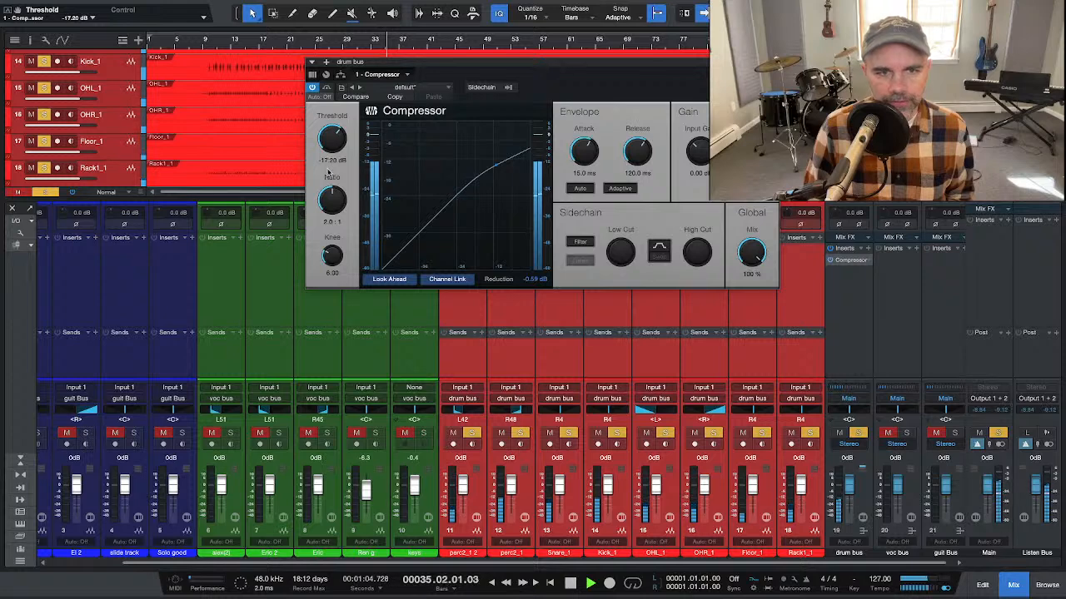
drag(329, 202, 333, 200)
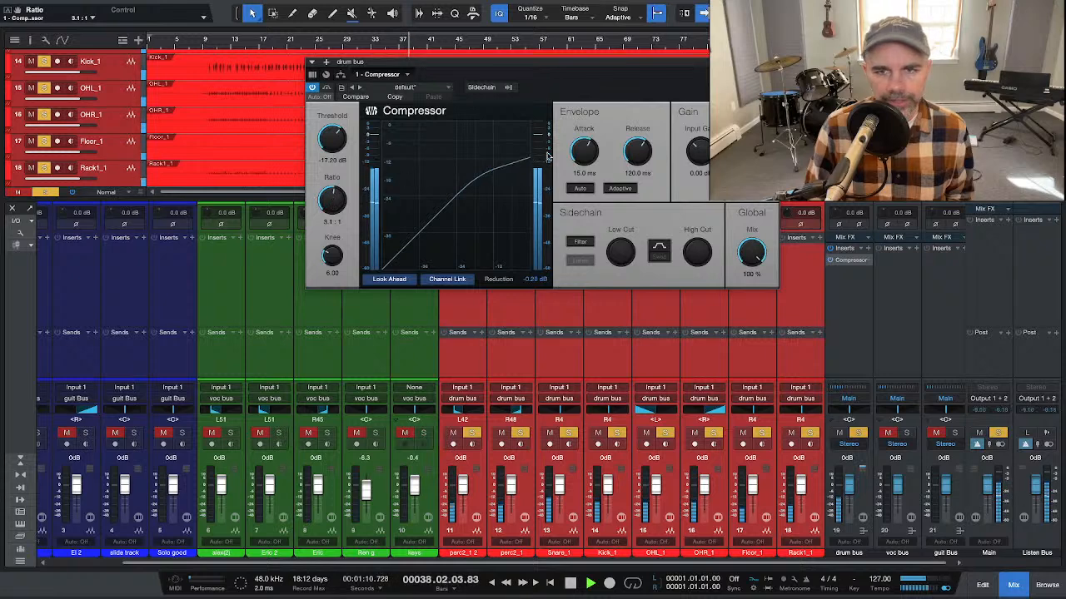
drag(573, 152, 569, 181)
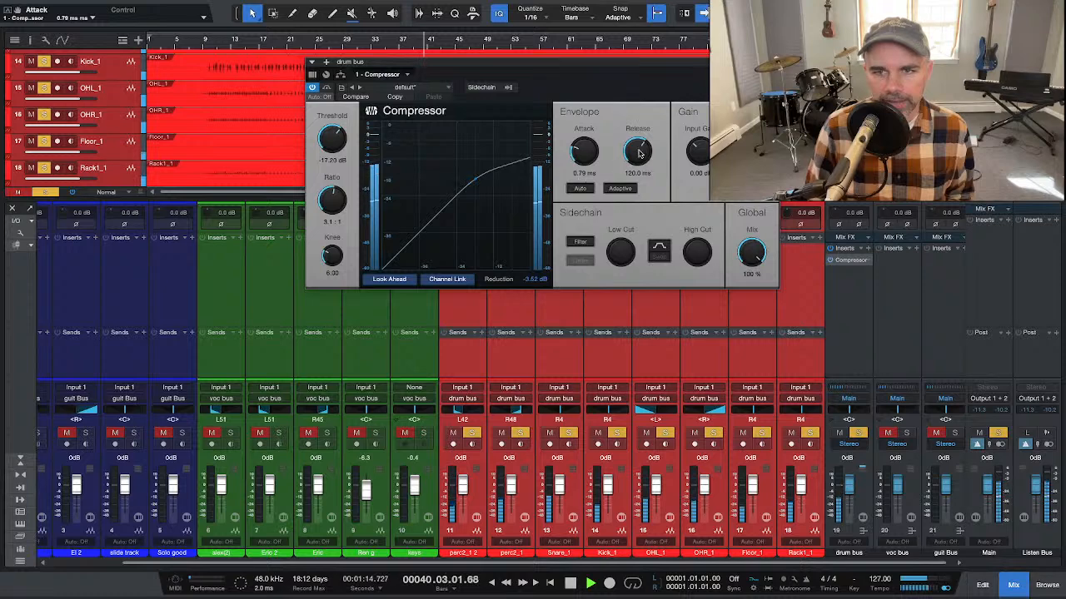
drag(638, 152, 627, 183)
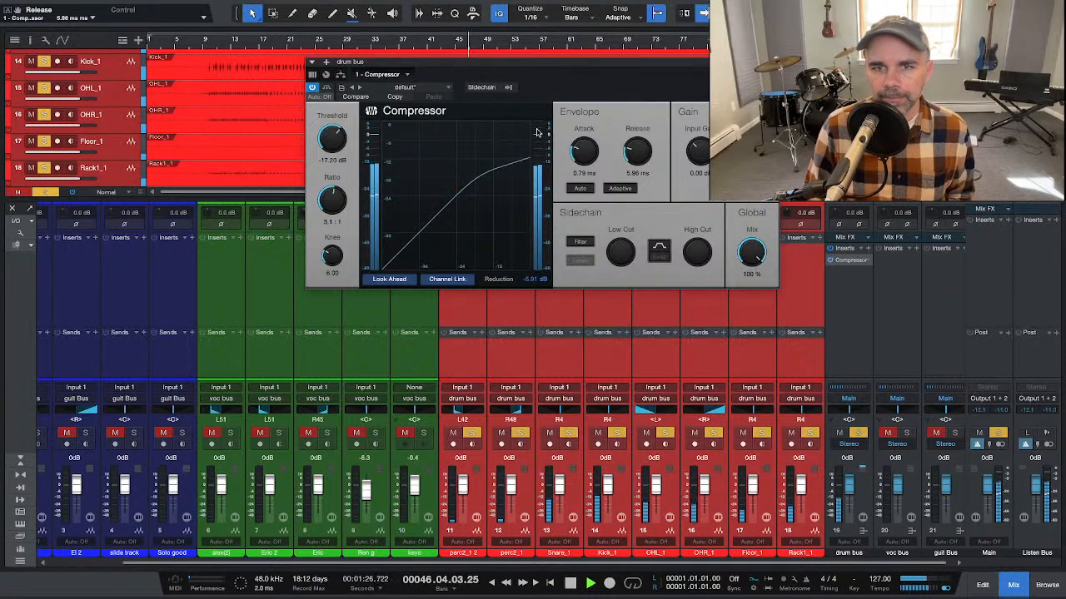
mouse_move(535, 144)
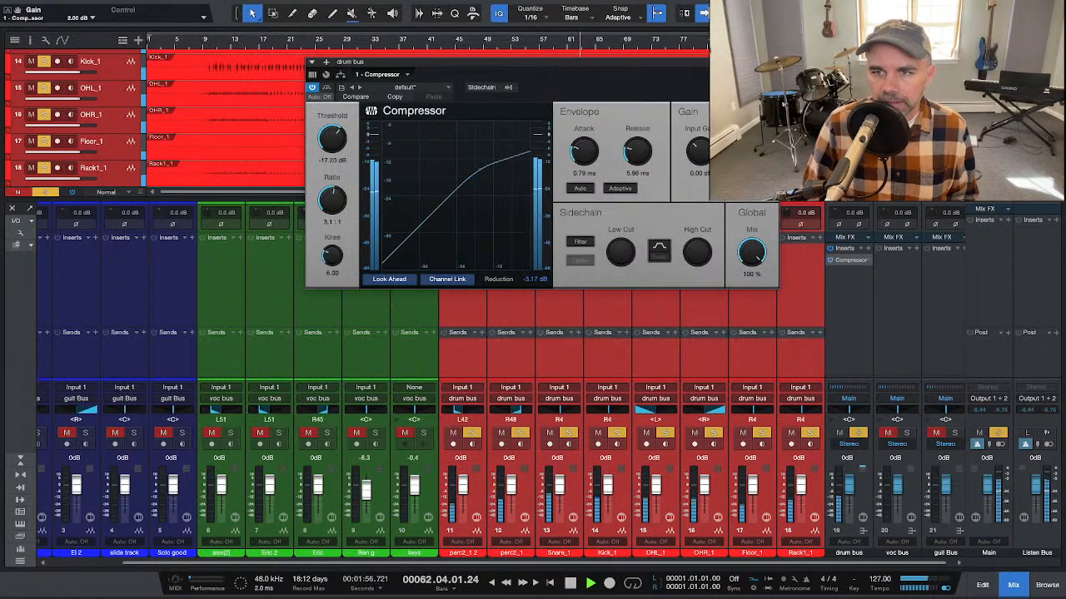
key(super+w)
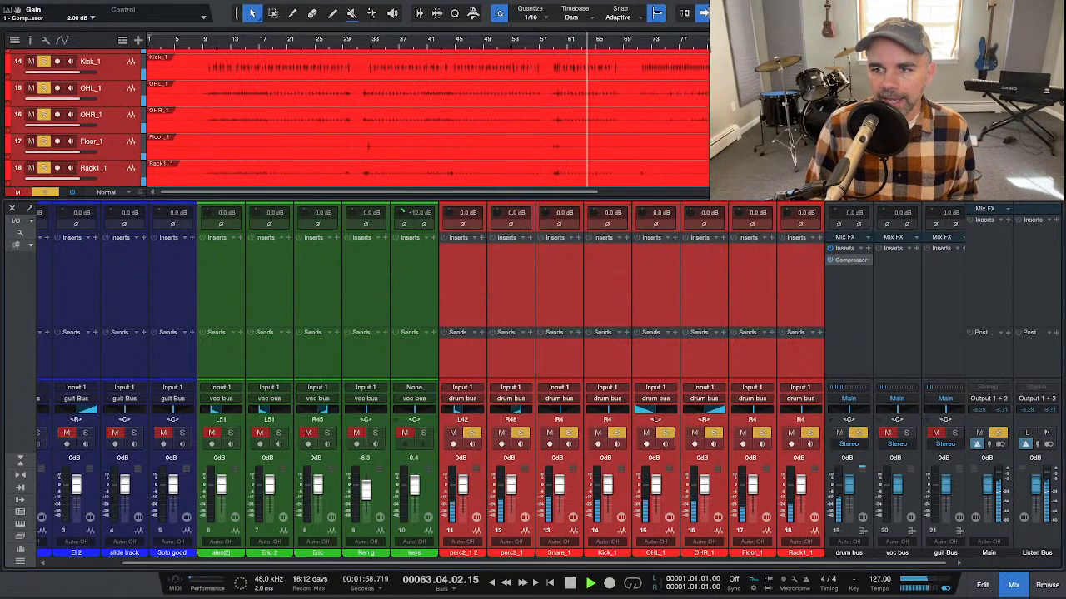
Step: Insert Pro EQ on the drum bus, replay the drums from about bar 38 and move the plug-in window aside
click(868, 248)
text(eq)
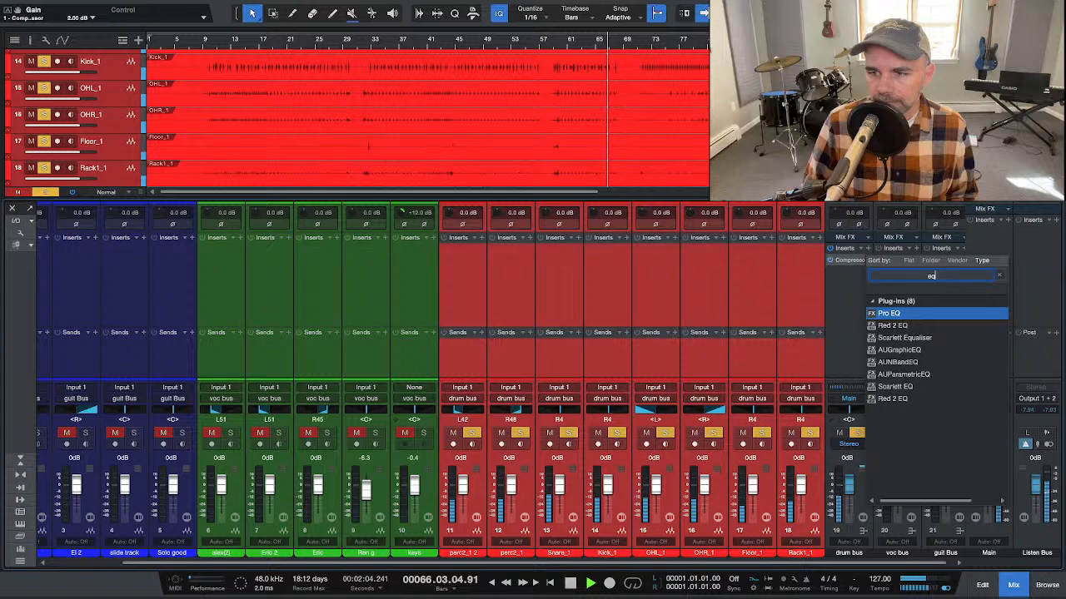
key(Return)
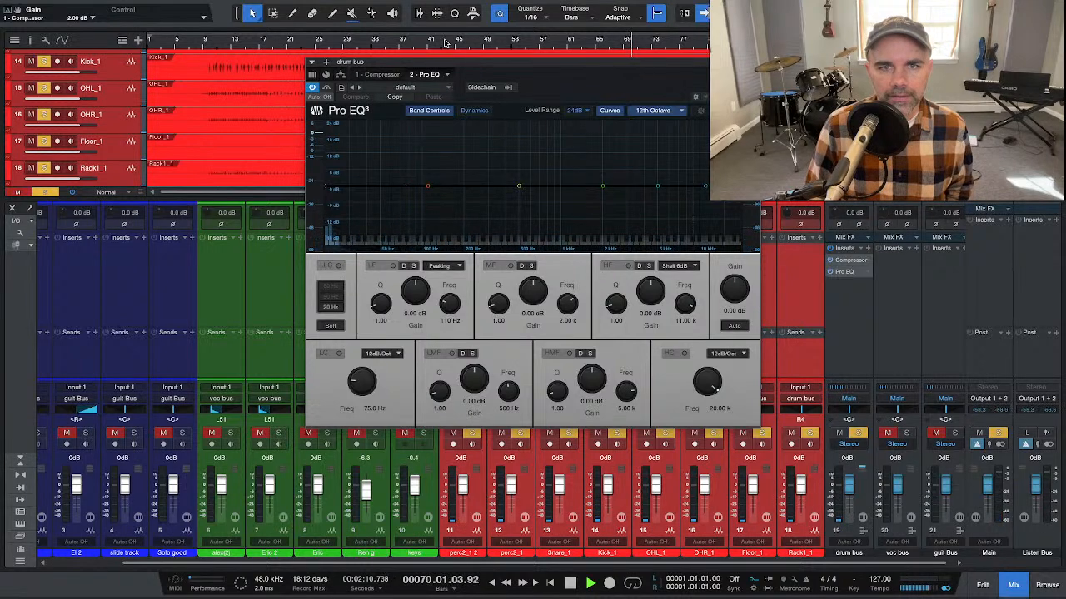
click(409, 42)
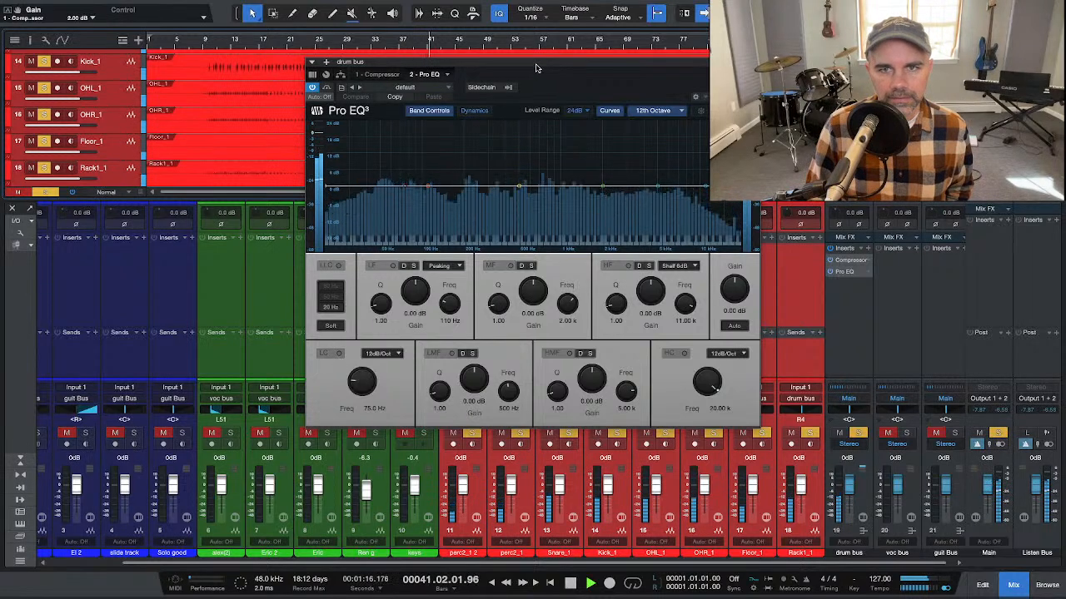
drag(536, 68, 461, 94)
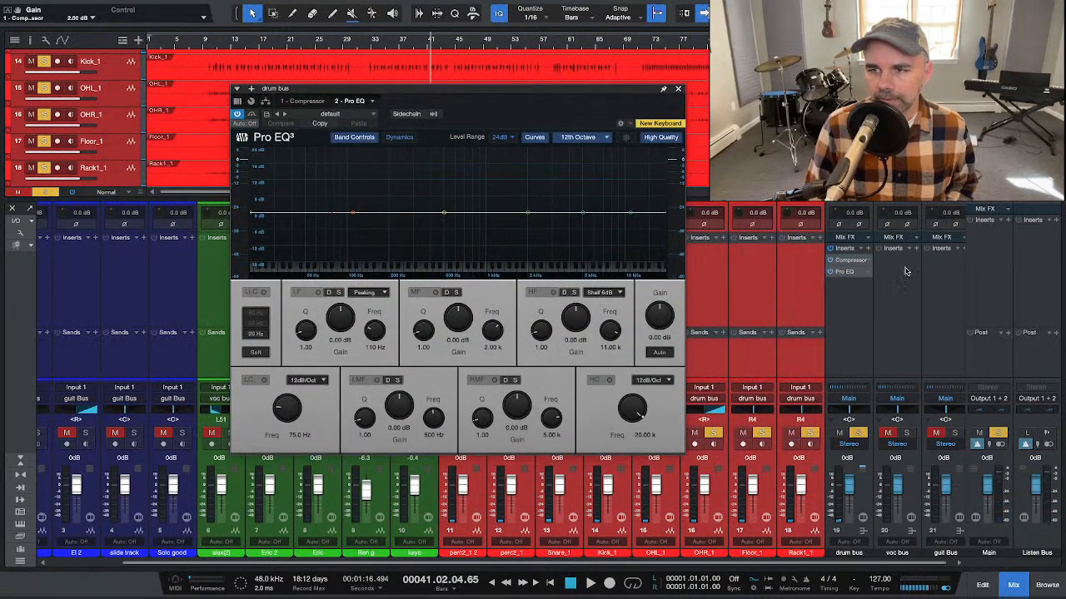
Step: Insert the Analog Delay plug-in on the drum bus after Pro EQ
click(868, 251)
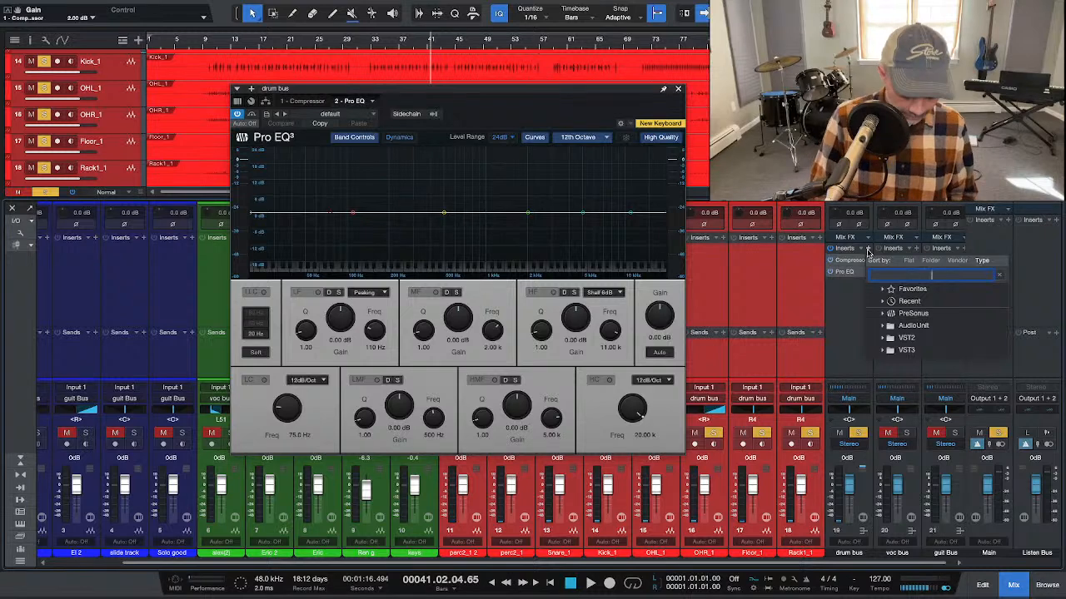
text(de)
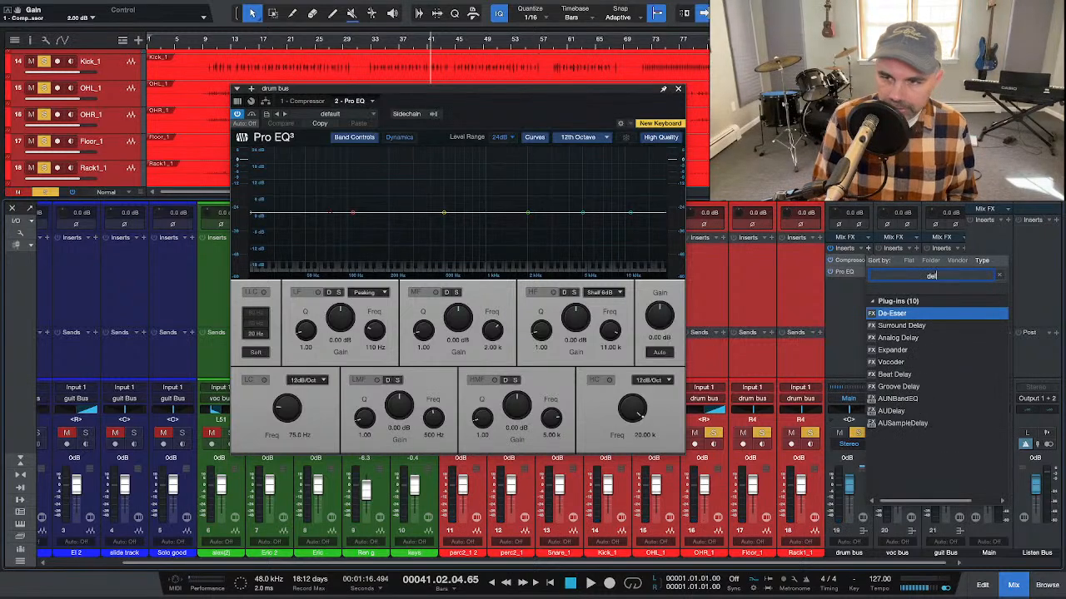
text(l)
key(Down)
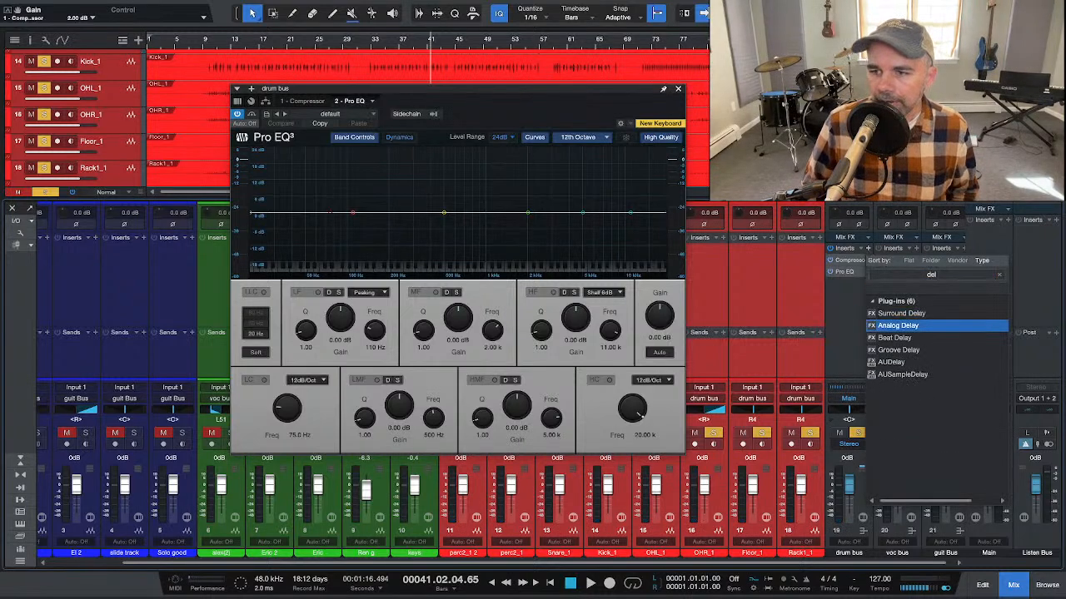
key(Return)
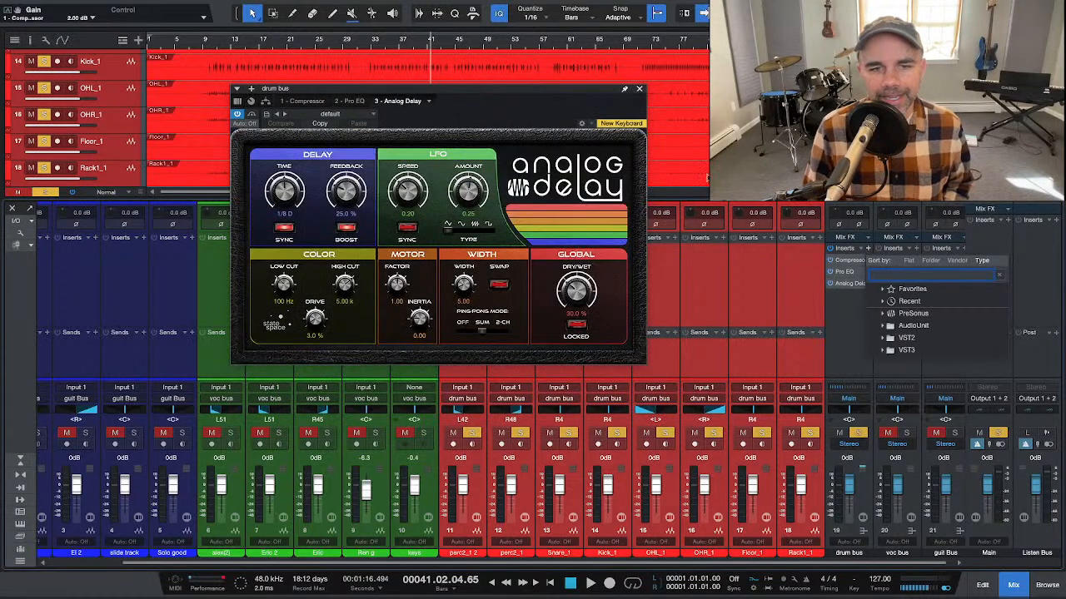
Step: Set the Analog Delay's feedback to 14%, delay time to 1/8 and dry/wet mix to 2.5% while auditioning the drums
click(573, 293)
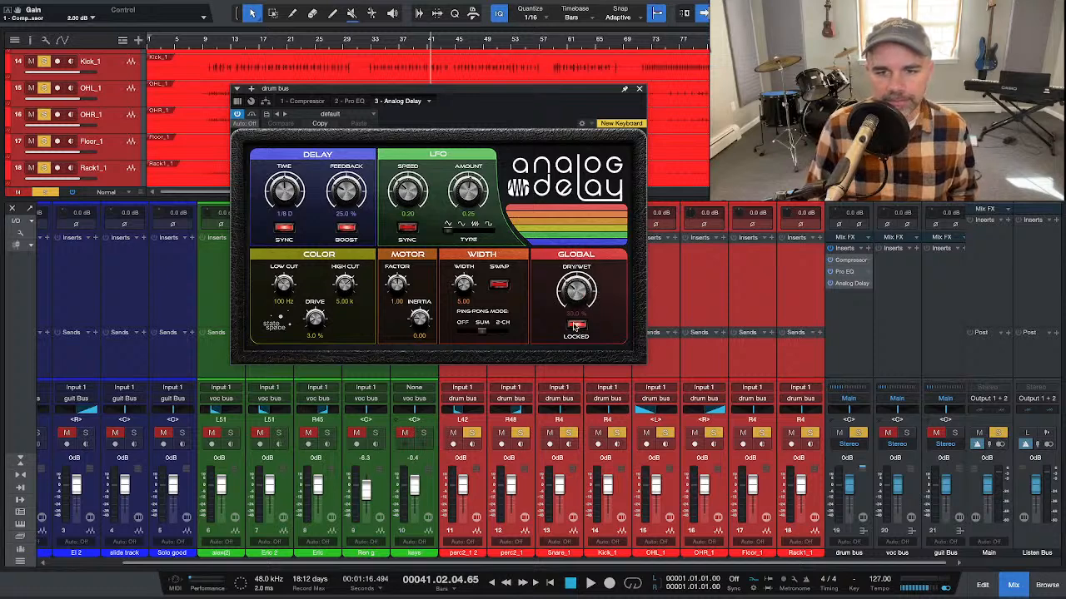
drag(567, 302, 567, 300)
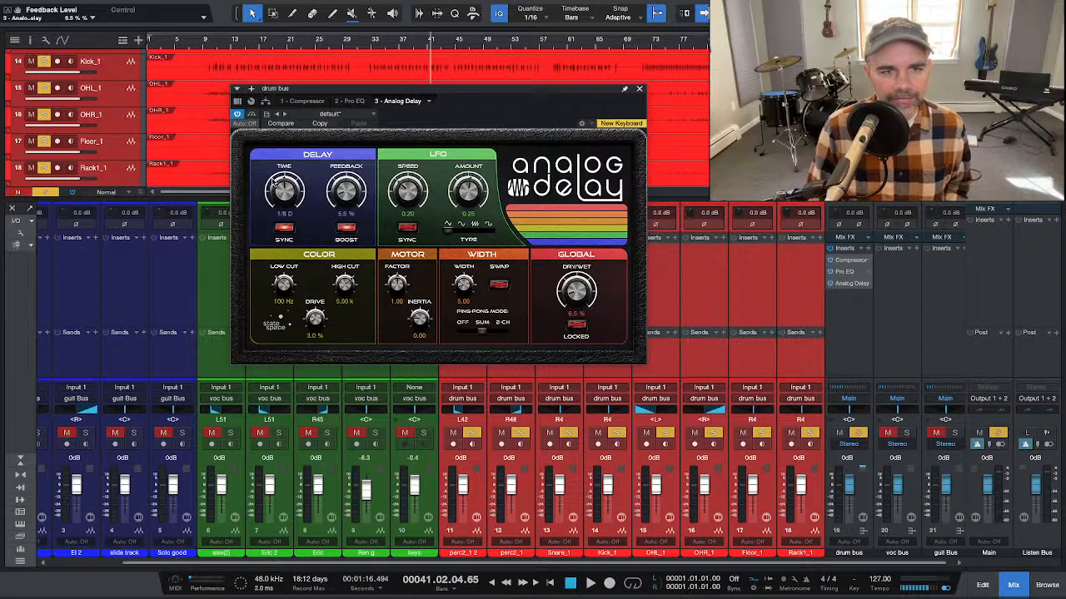
mouse_move(275, 182)
mouse_down()
mouse_move(275, 204)
mouse_move(276, 193)
mouse_up()
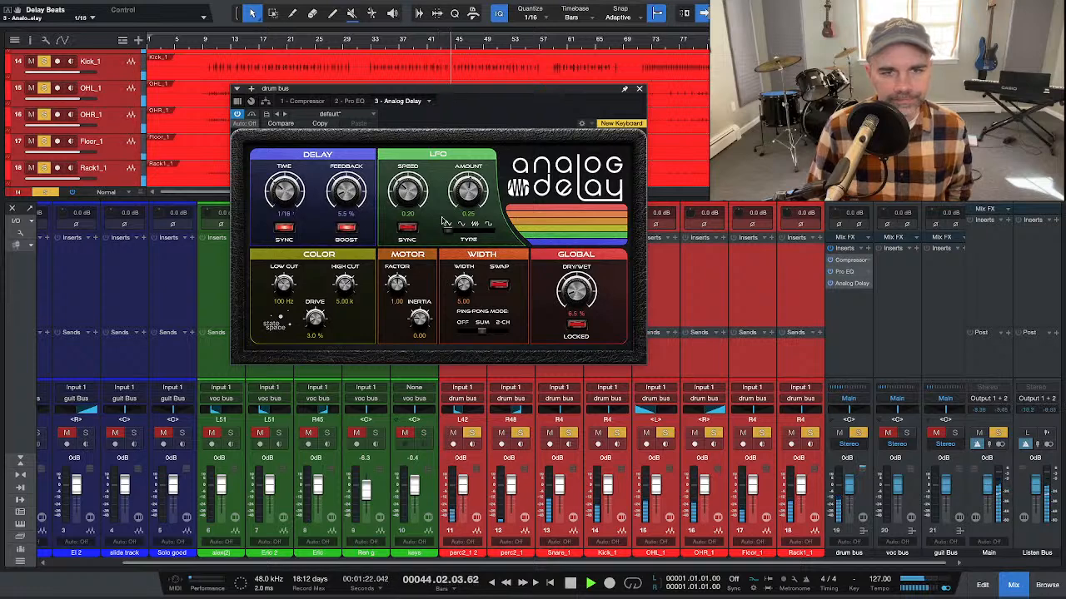
drag(573, 289, 573, 293)
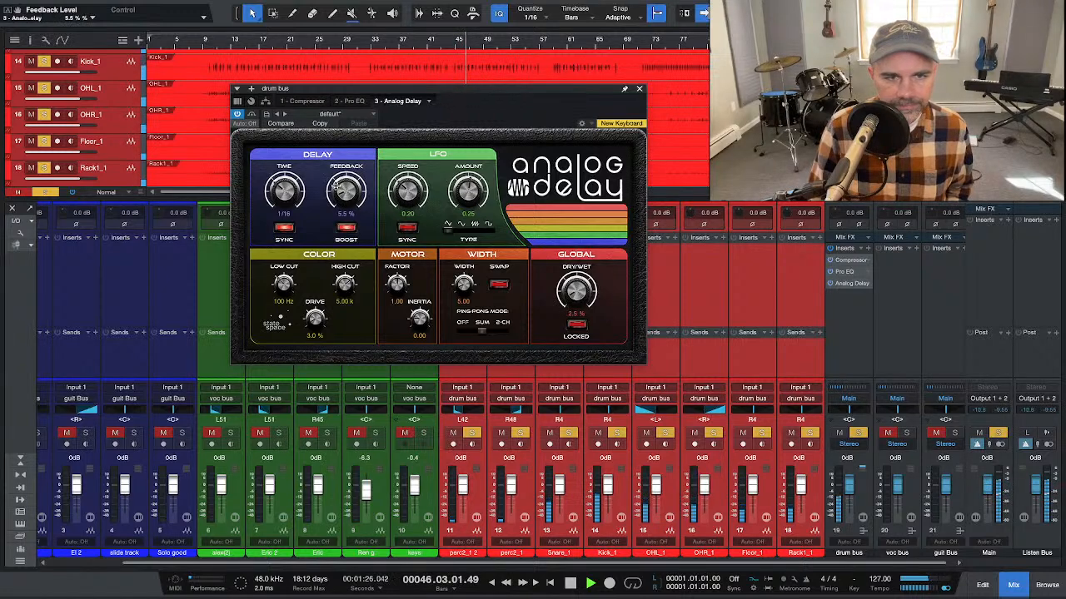
drag(336, 189, 331, 170)
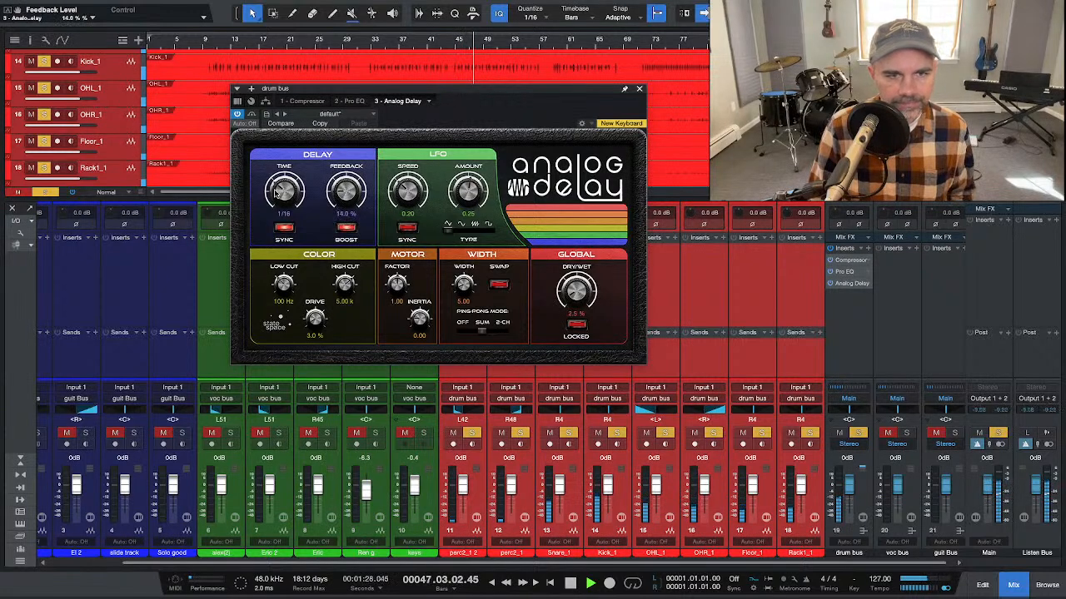
mouse_move(276, 187)
mouse_down()
mouse_move(277, 196)
mouse_move(284, 181)
mouse_up()
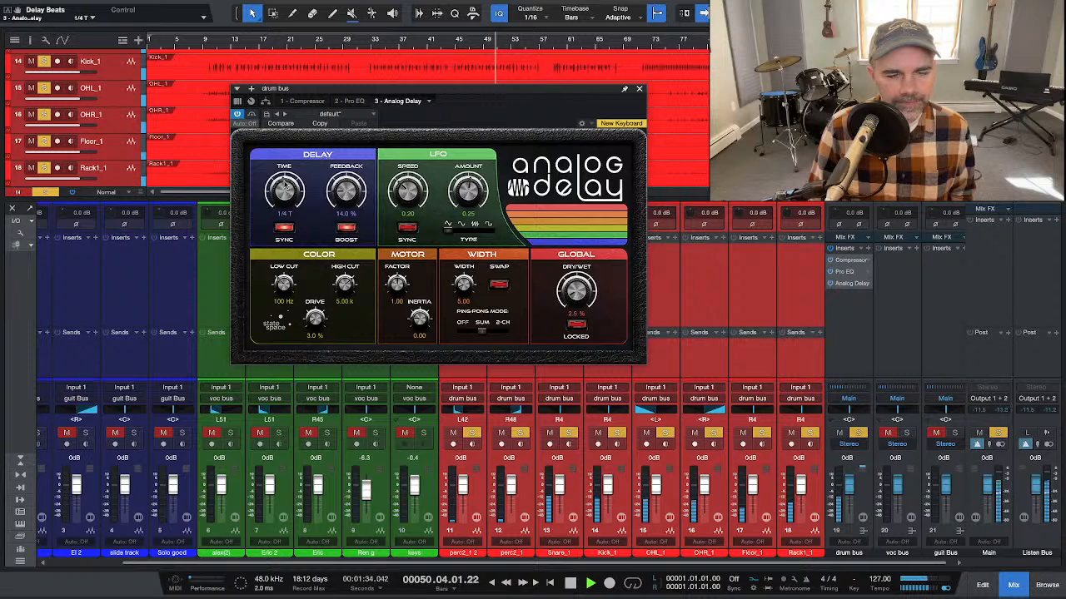
click(284, 216)
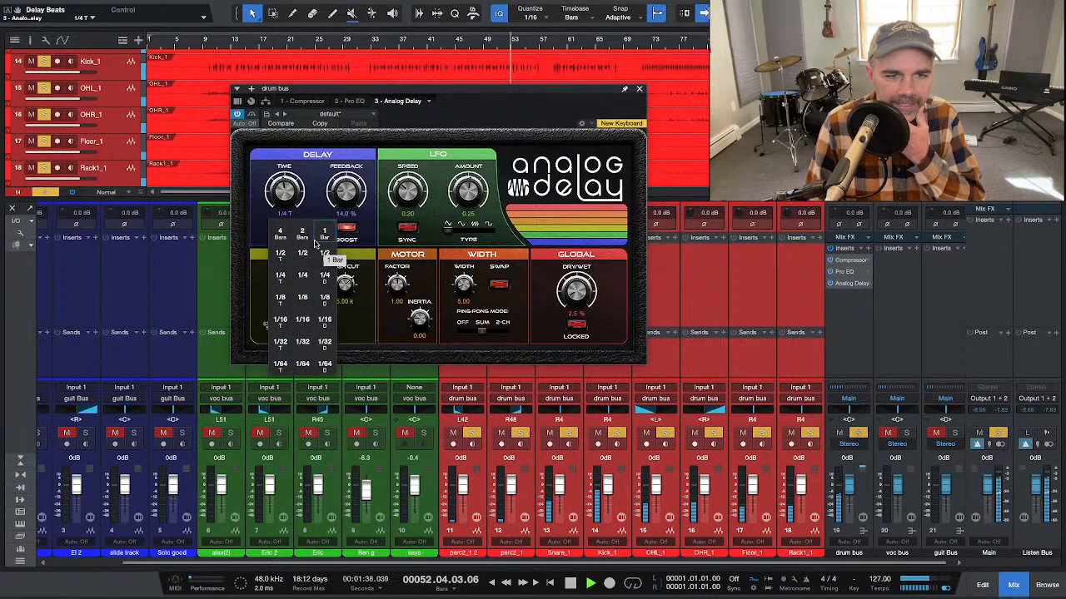
click(300, 298)
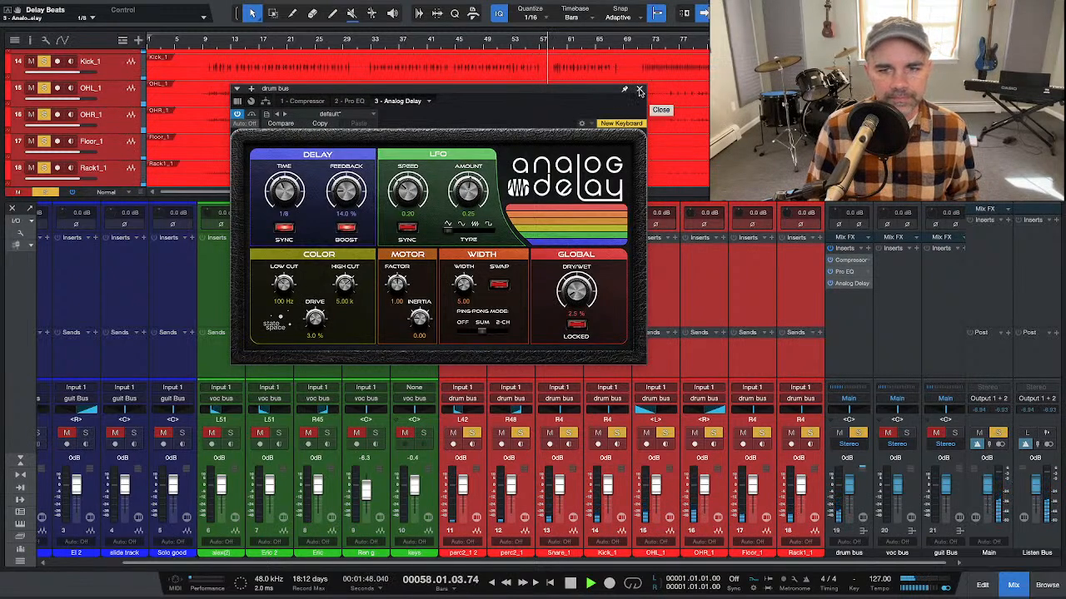
Step: Compare dry and wet delay levels, set the Analog Delay's dry/wet mix to 2% and close its window
drag(576, 287, 575, 285)
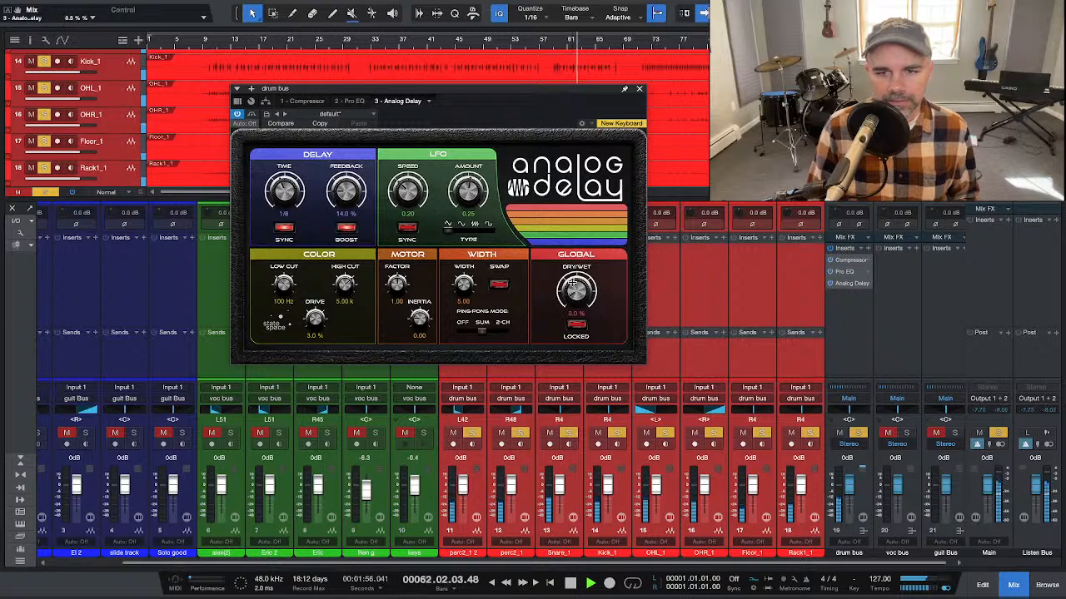
click(575, 314)
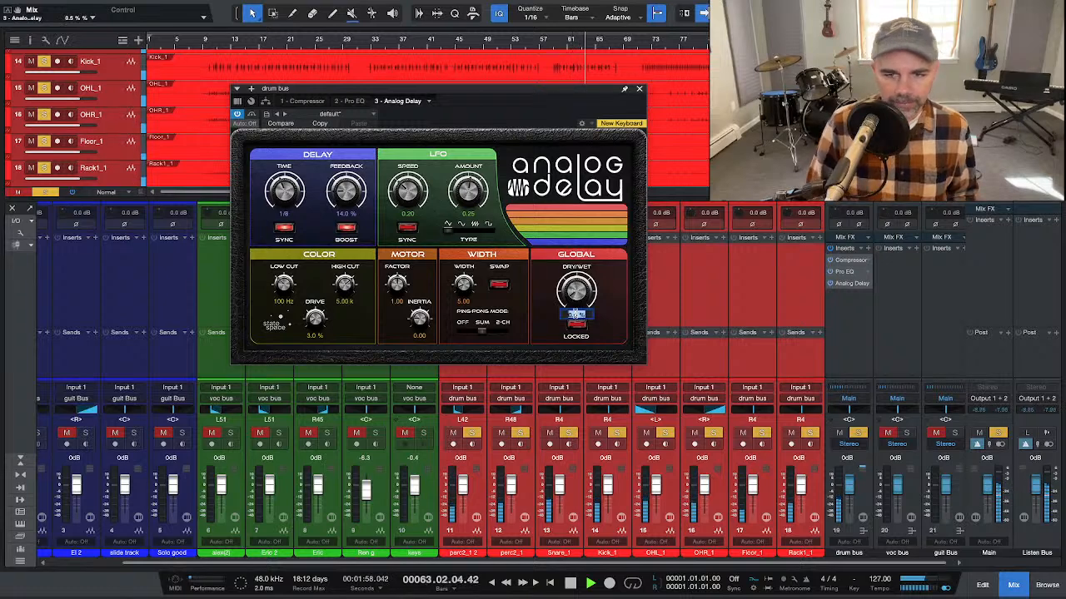
text(3)
key(Return)
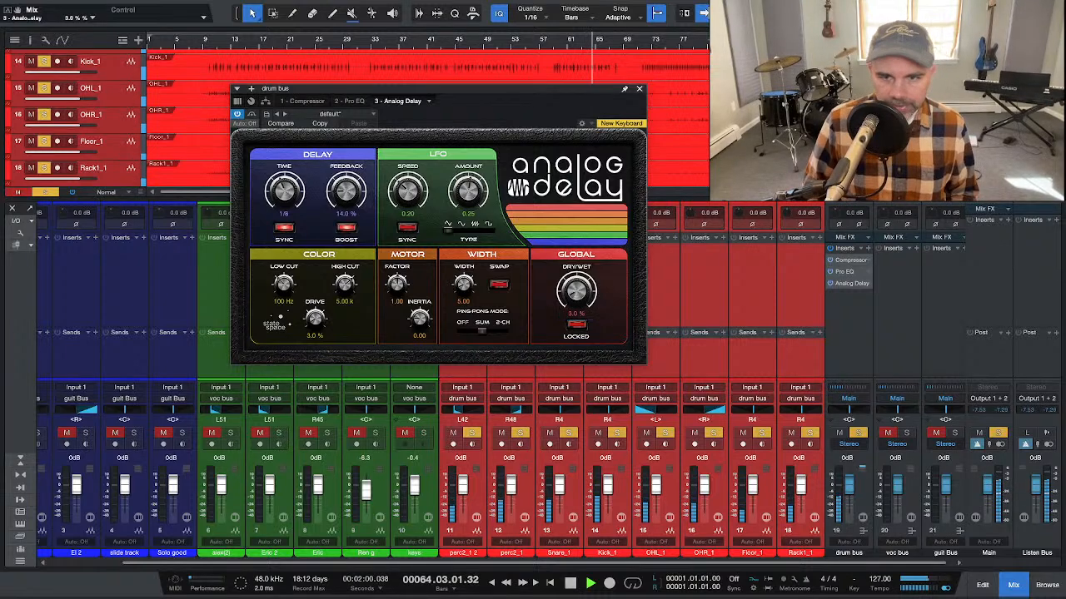
click(573, 316)
key(Return)
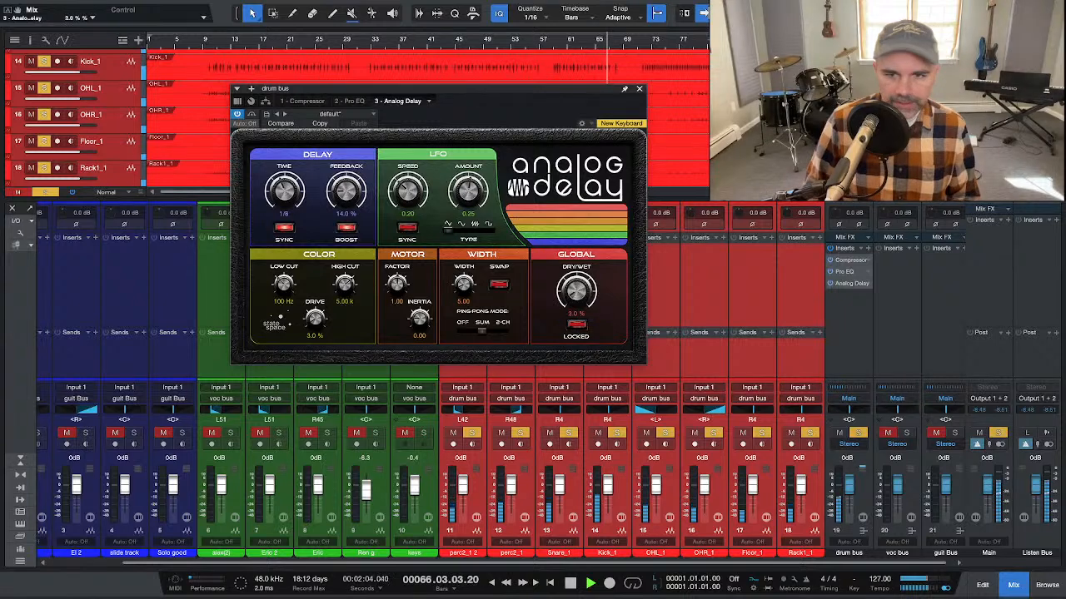
click(639, 88)
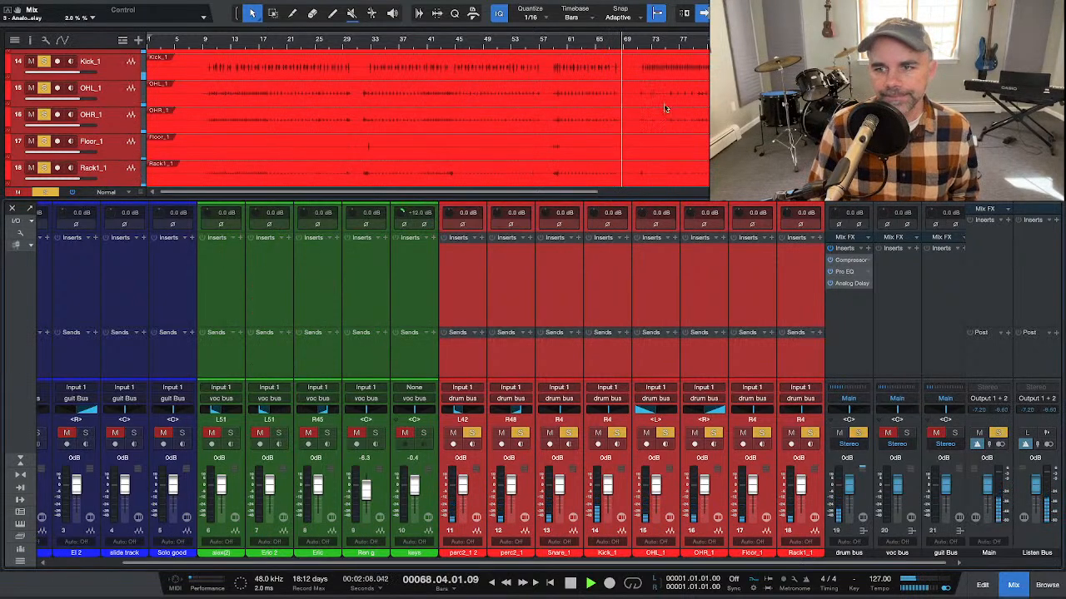
Step: Insert the Room Reverb plug-in on the drum bus after the Analog Delay
click(869, 248)
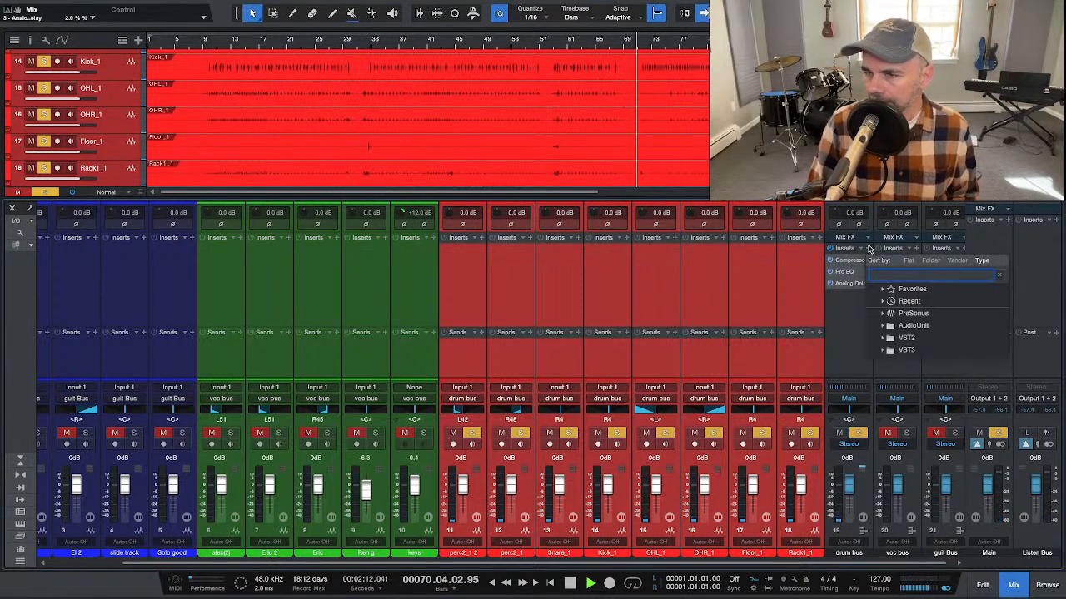
text(re)
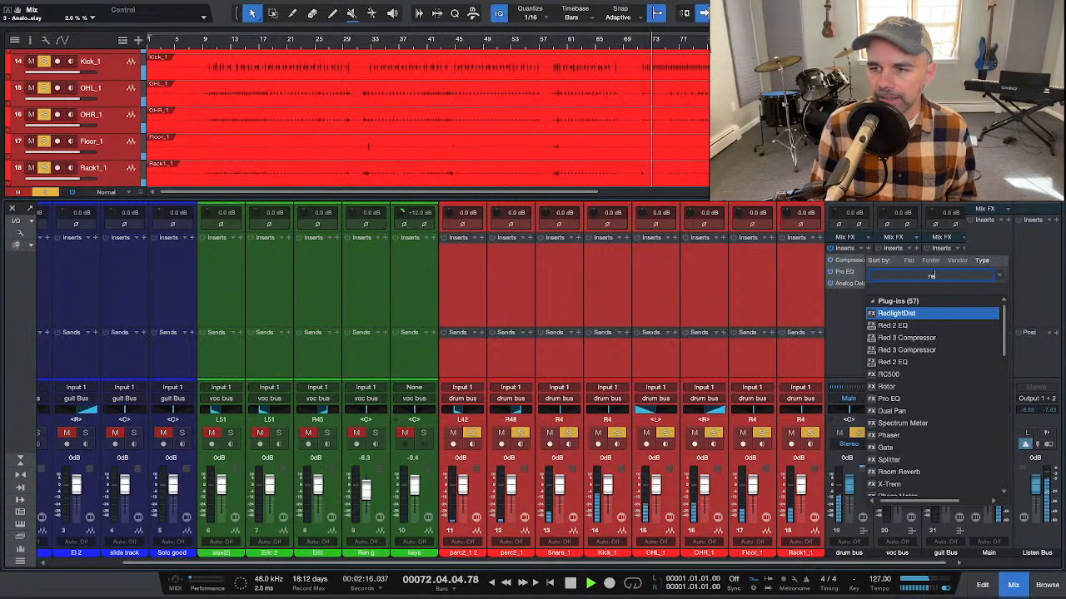
text(v)
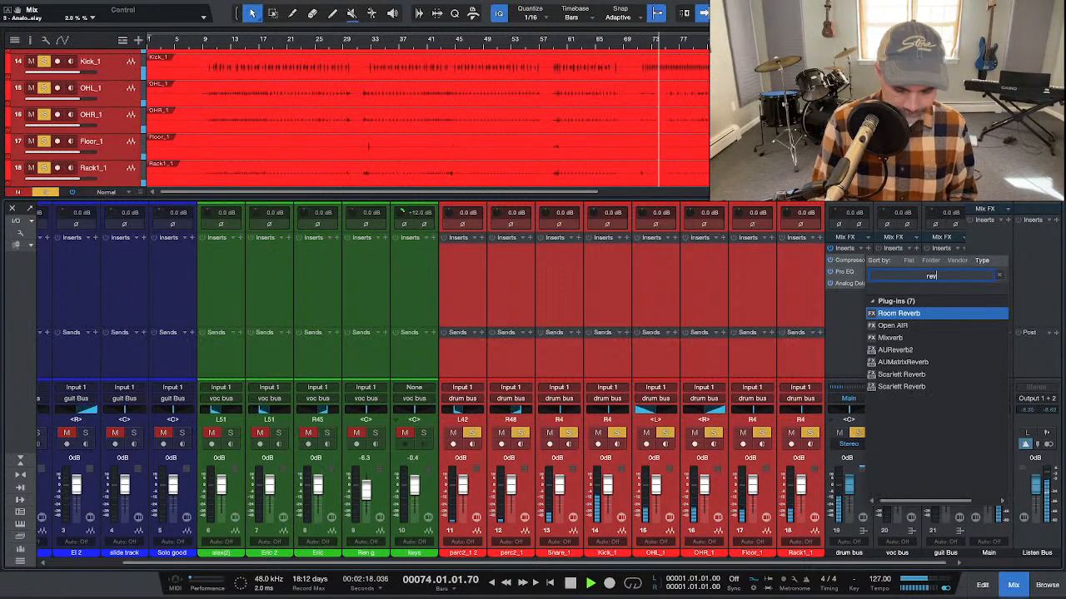
key(Return)
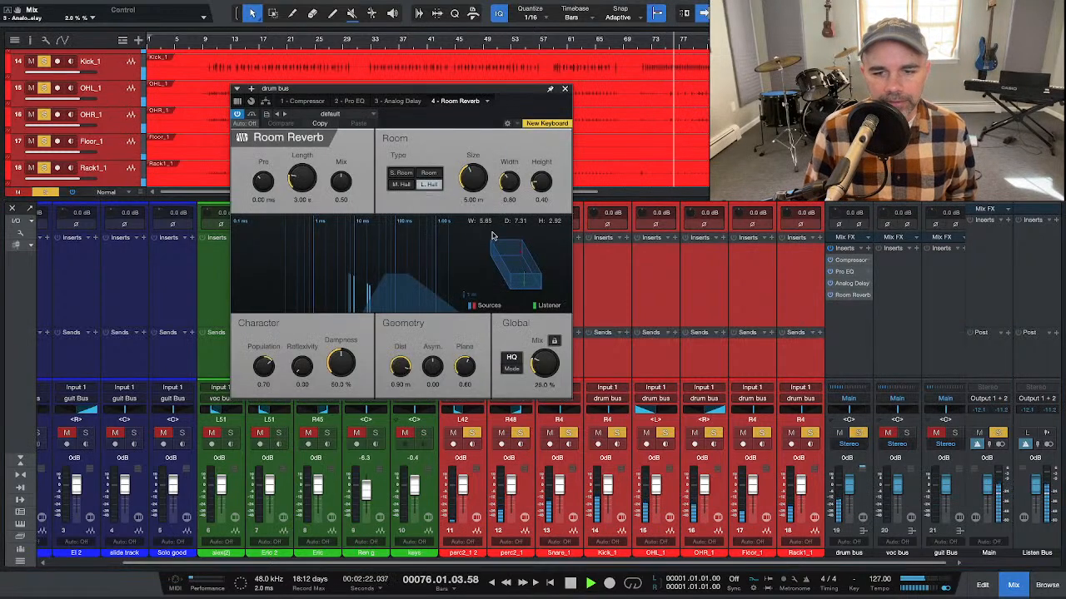
Step: Audition the Room Reverb fully wet, then set its global mix to 12.5%, room size to 1.67 m and length to 600 ms
drag(537, 367, 449, 220)
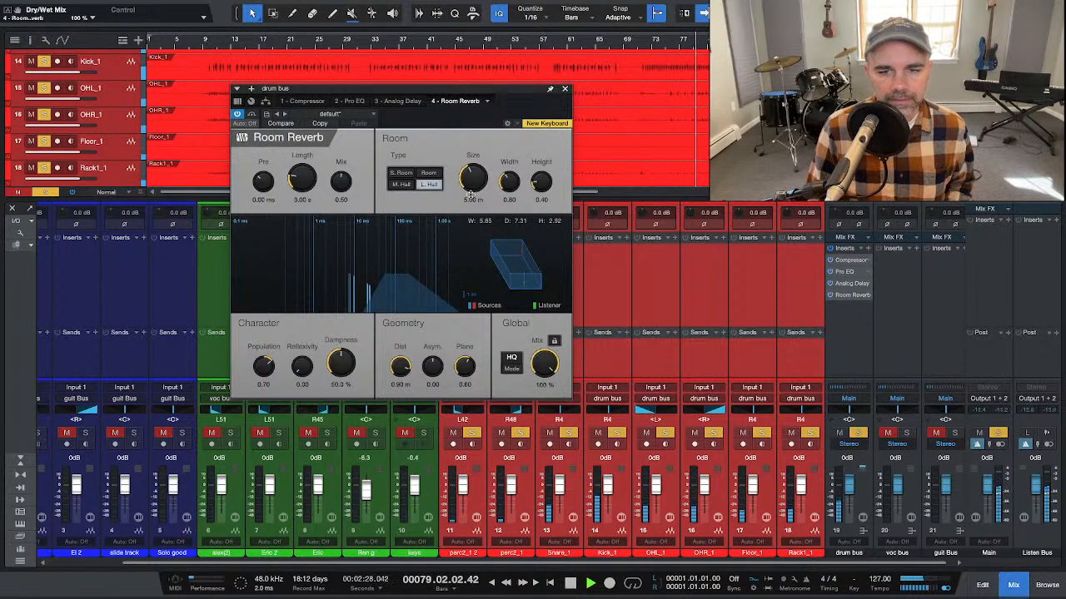
drag(553, 363, 538, 387)
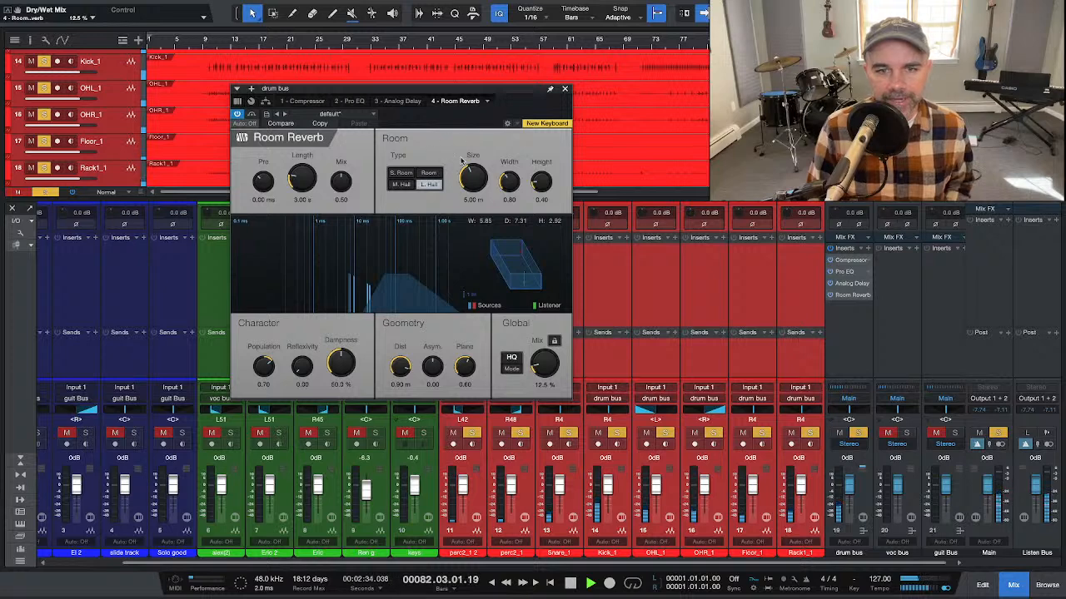
drag(471, 175, 469, 201)
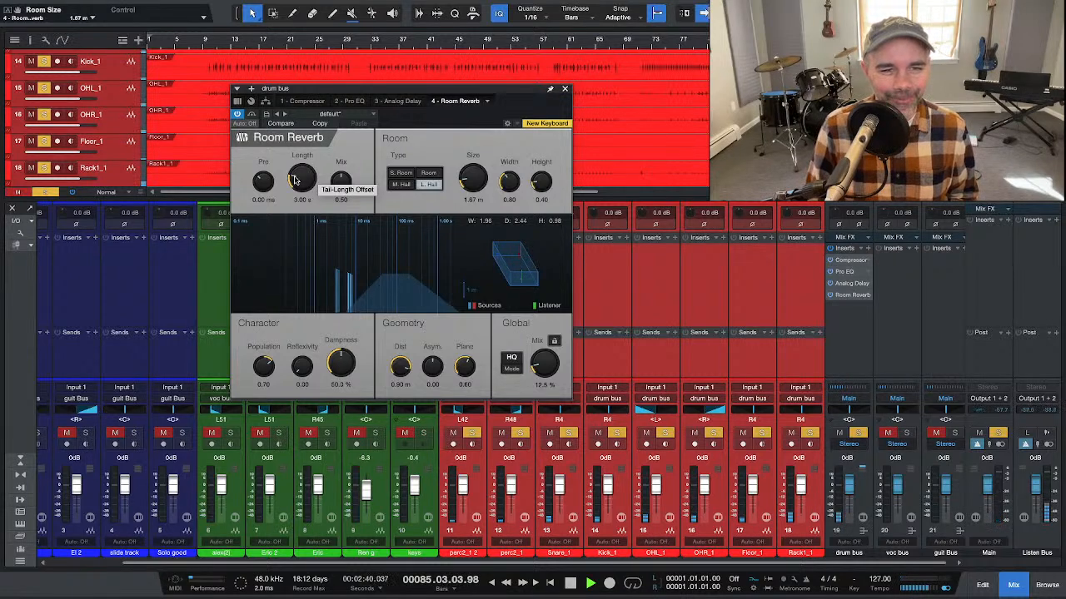
drag(294, 181, 295, 185)
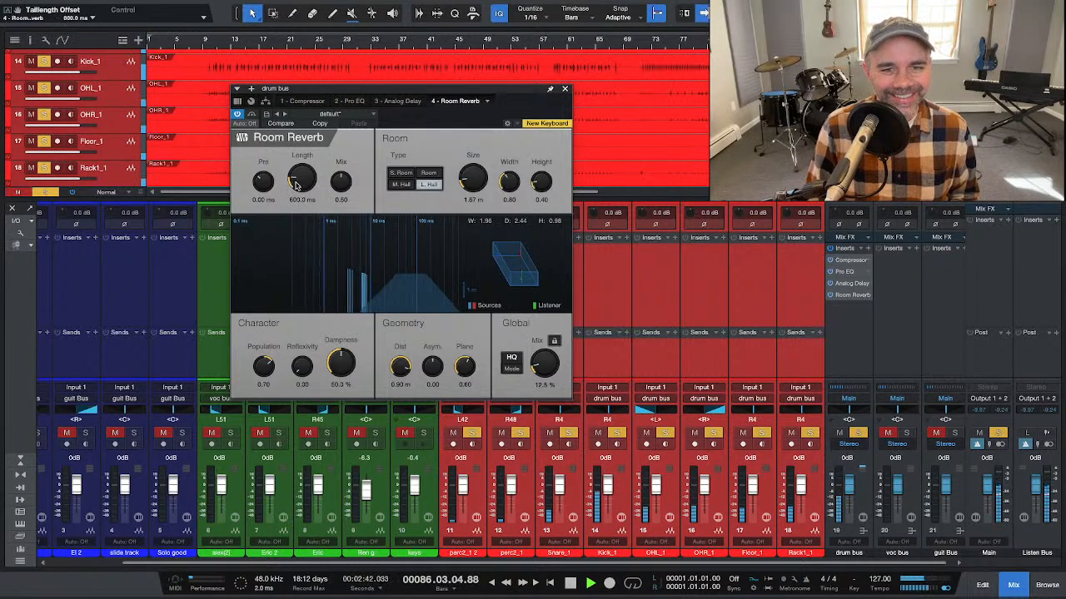
Step: Set the Room Reverb type to M. Hall with a 2.40 s length and 1.49 m room size, and close its window
click(409, 185)
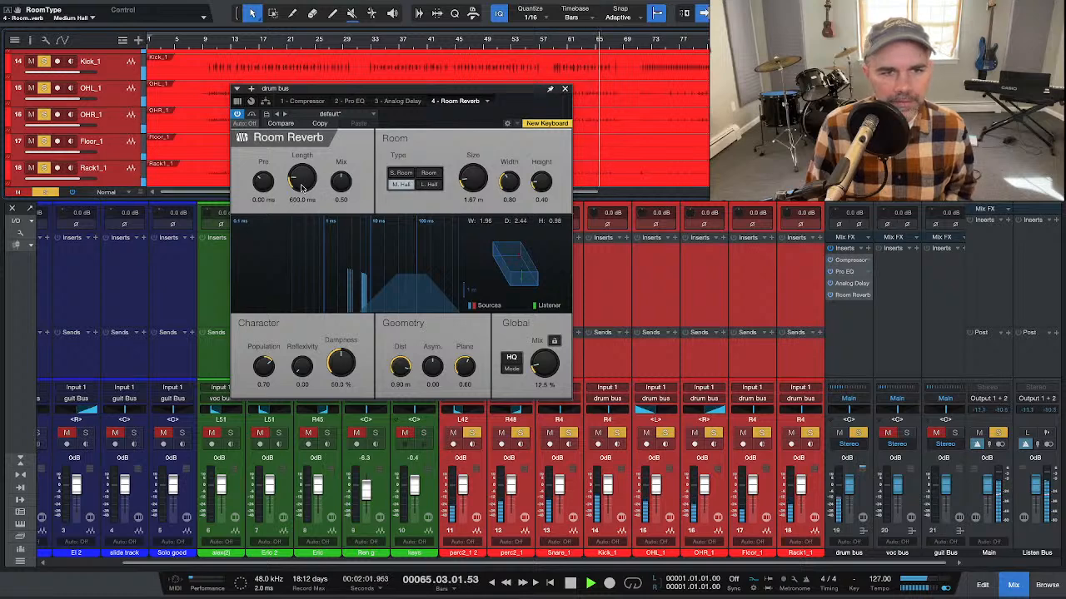
drag(300, 190, 293, 181)
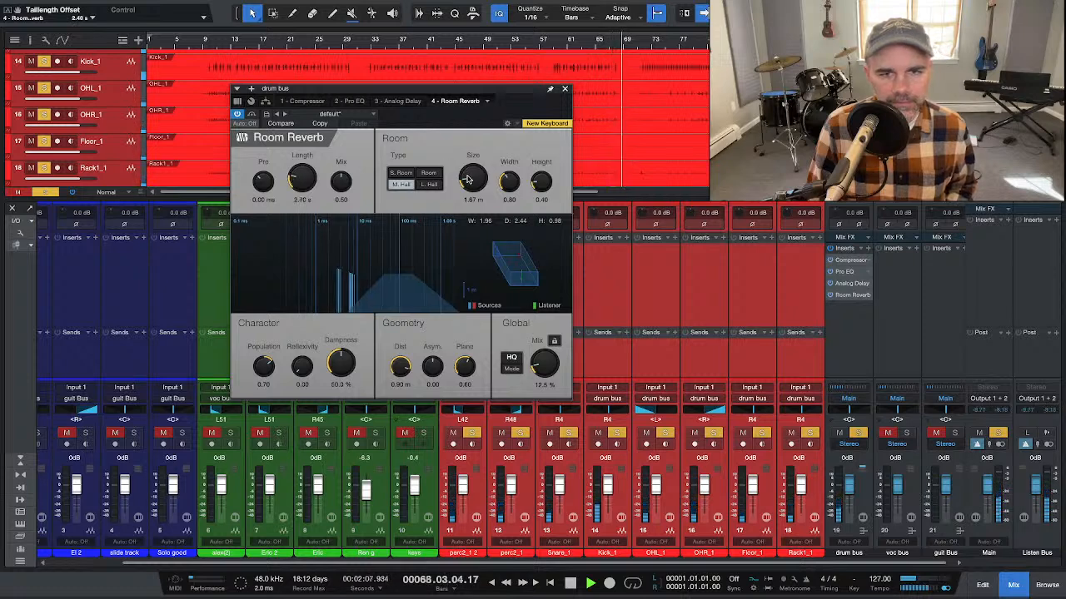
drag(468, 176, 469, 192)
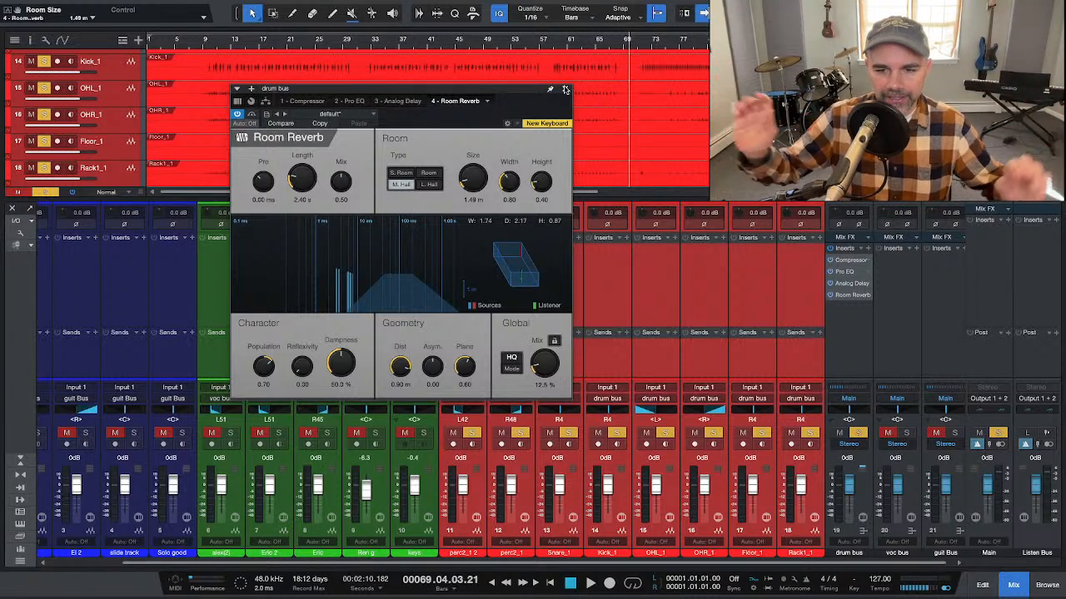
click(564, 89)
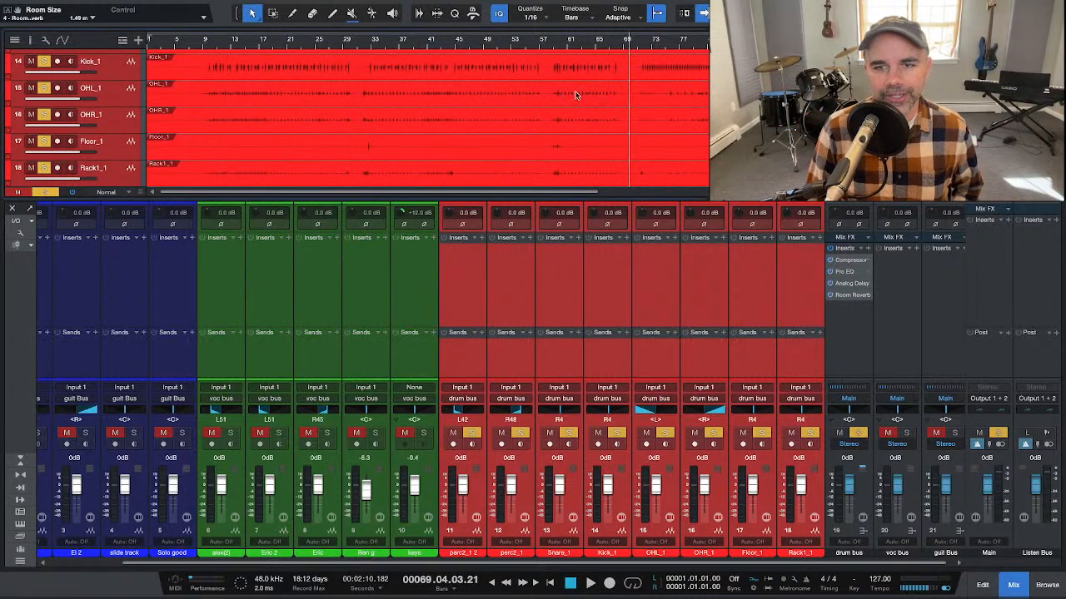
Step: Move the drum bus Pro EQ to the end of the insert chain after Room Reverb and open its editor during playback
key(space)
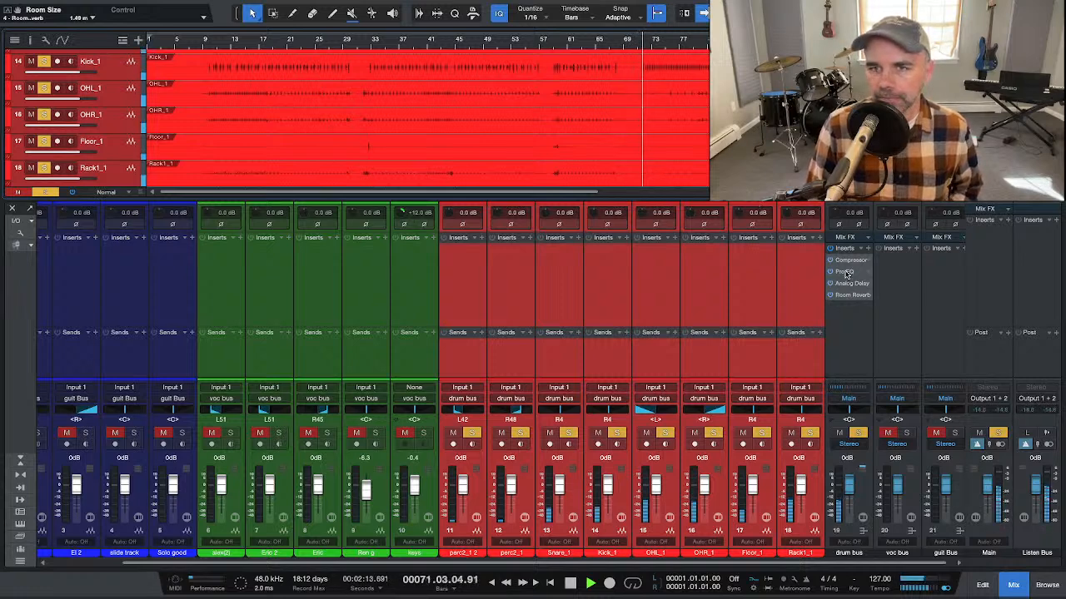
drag(846, 273, 847, 300)
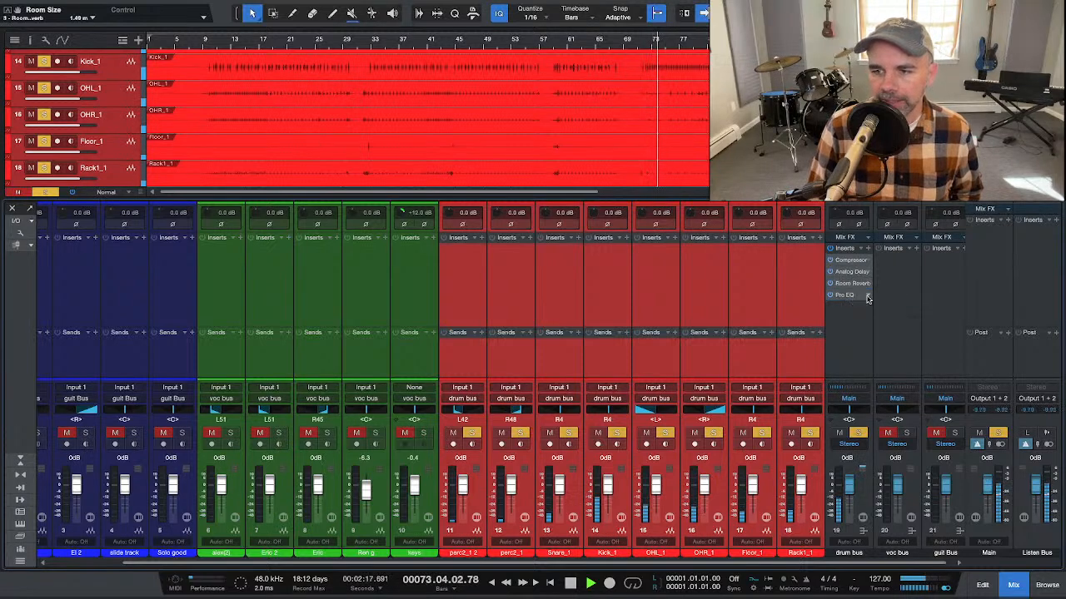
click(868, 295)
click(884, 309)
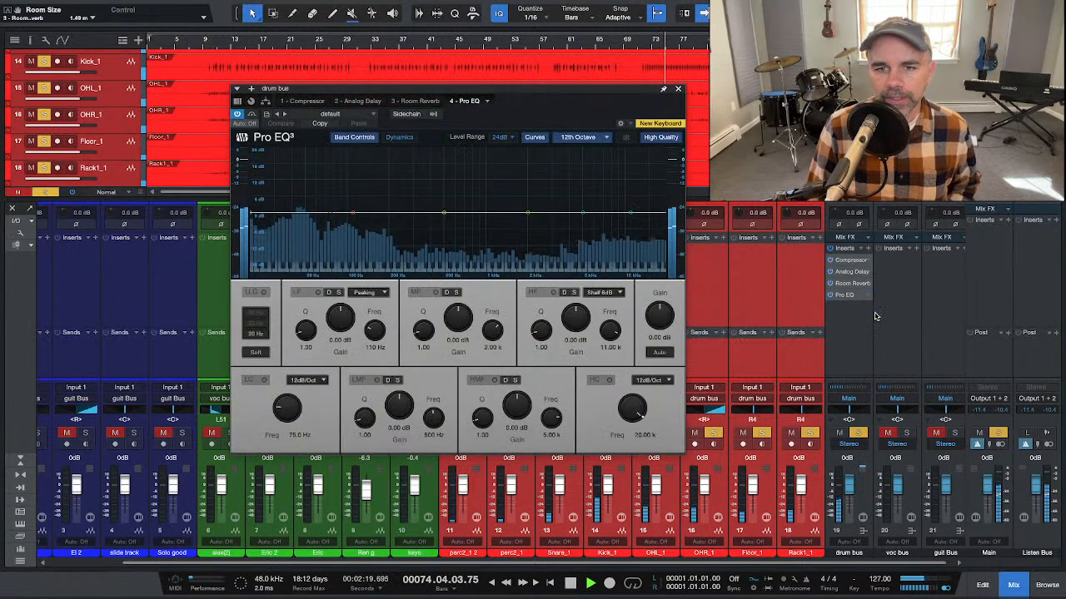
key(space)
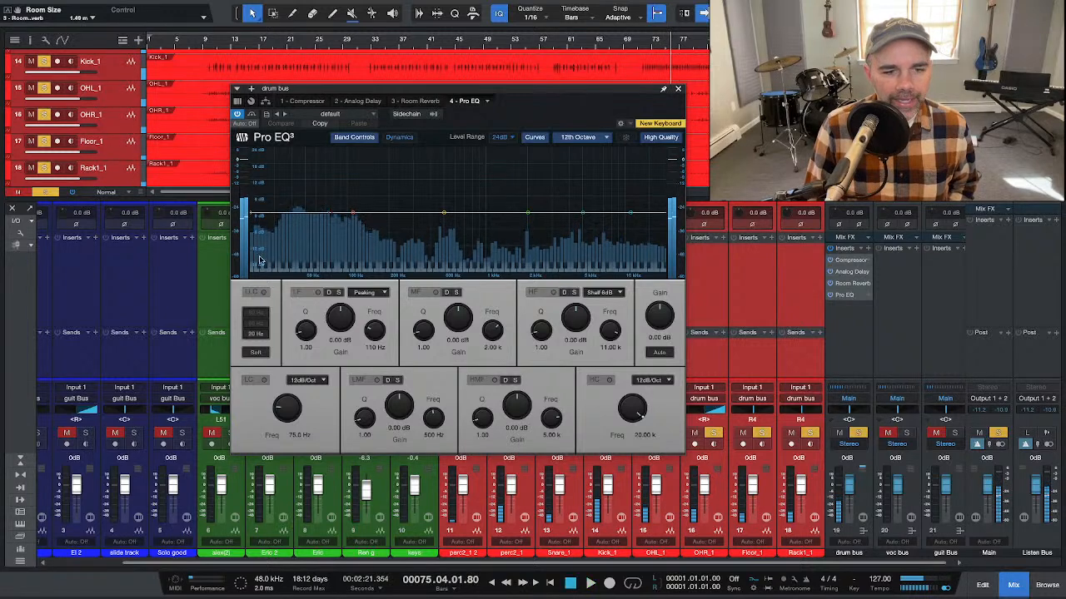
Step: Enable the drum bus Pro EQ's low cut at 43.2 Hz with a 24 dB/Oct slope, and move the LF band to 69.3 Hz
click(263, 381)
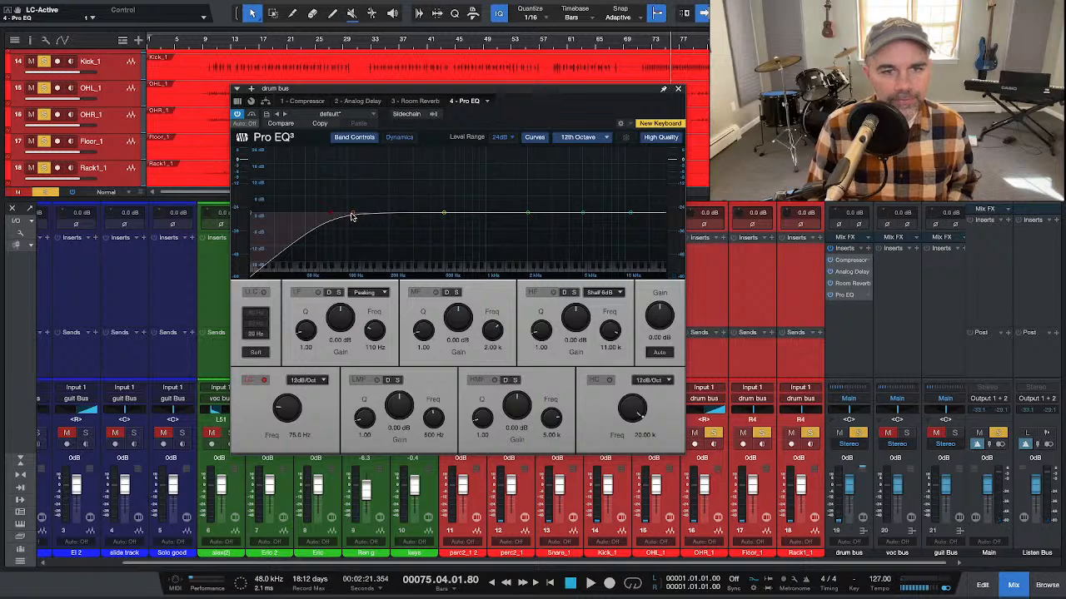
drag(352, 217, 325, 215)
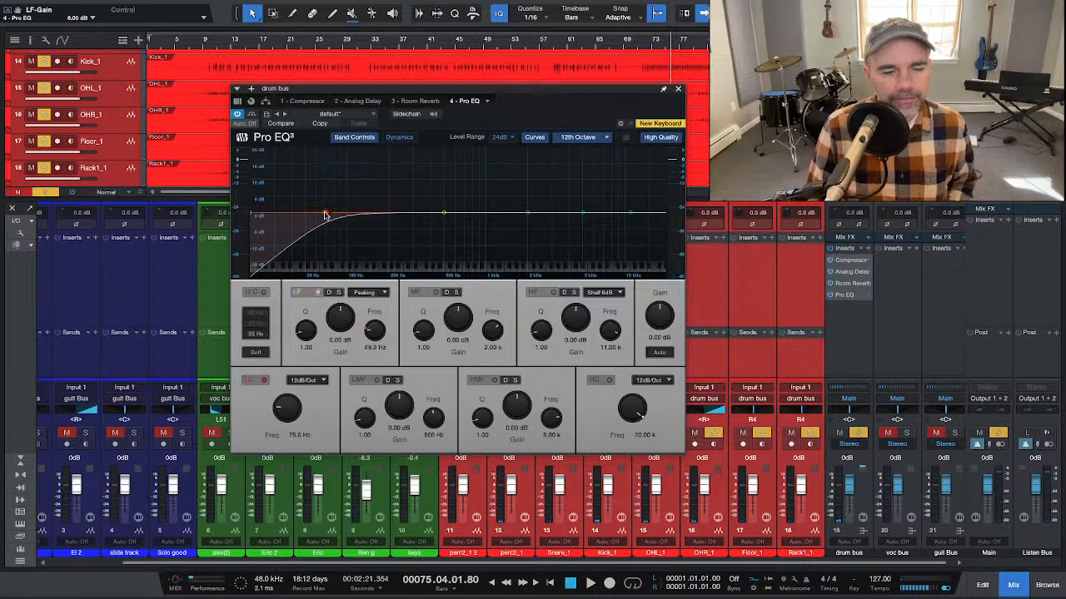
click(324, 380)
click(325, 393)
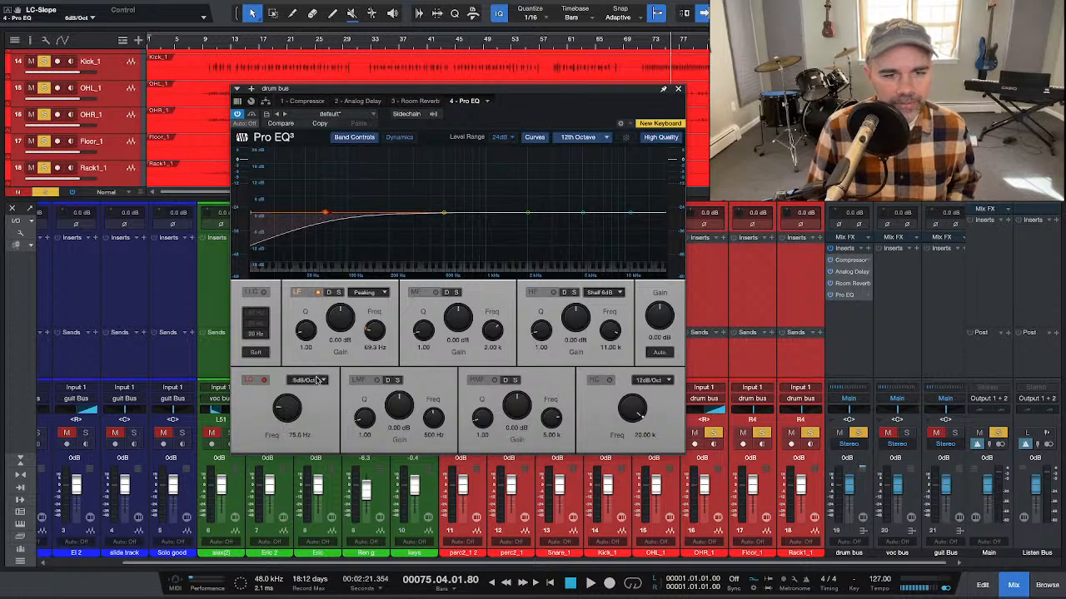
click(317, 383)
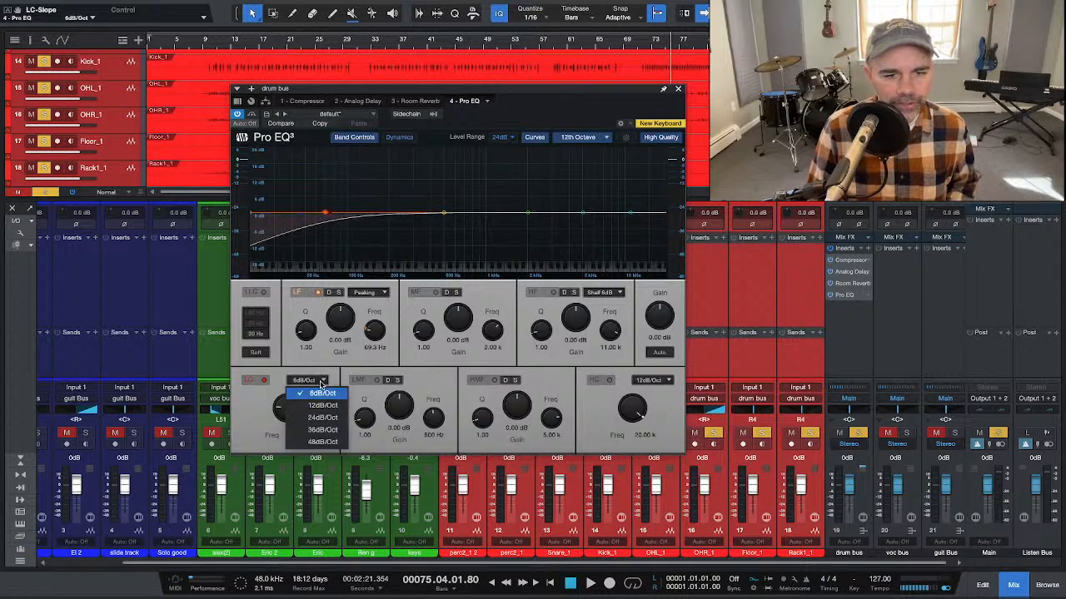
click(321, 422)
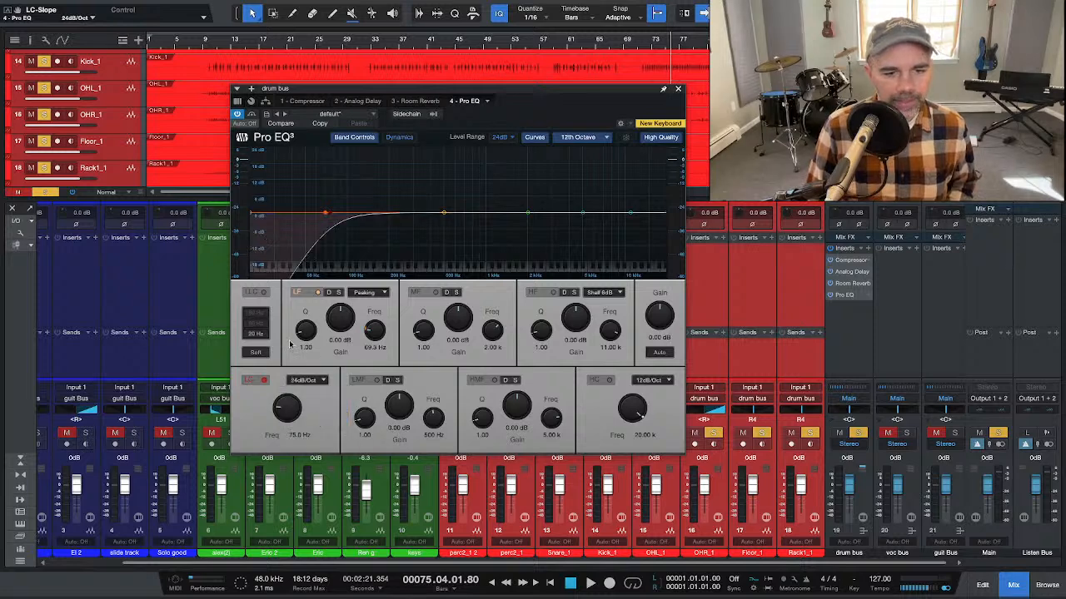
drag(284, 410, 282, 415)
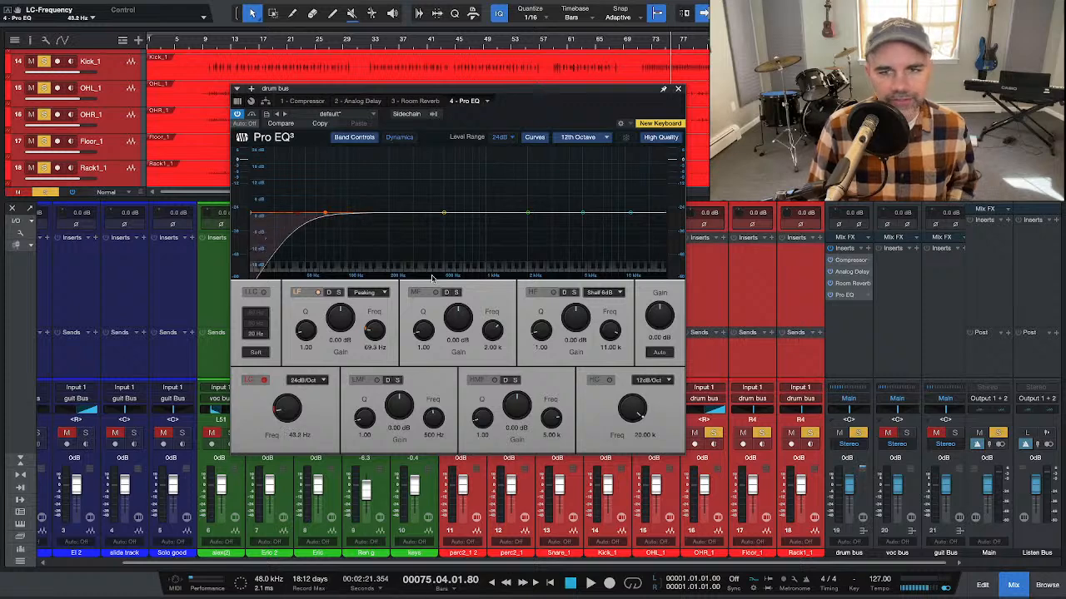
key(space)
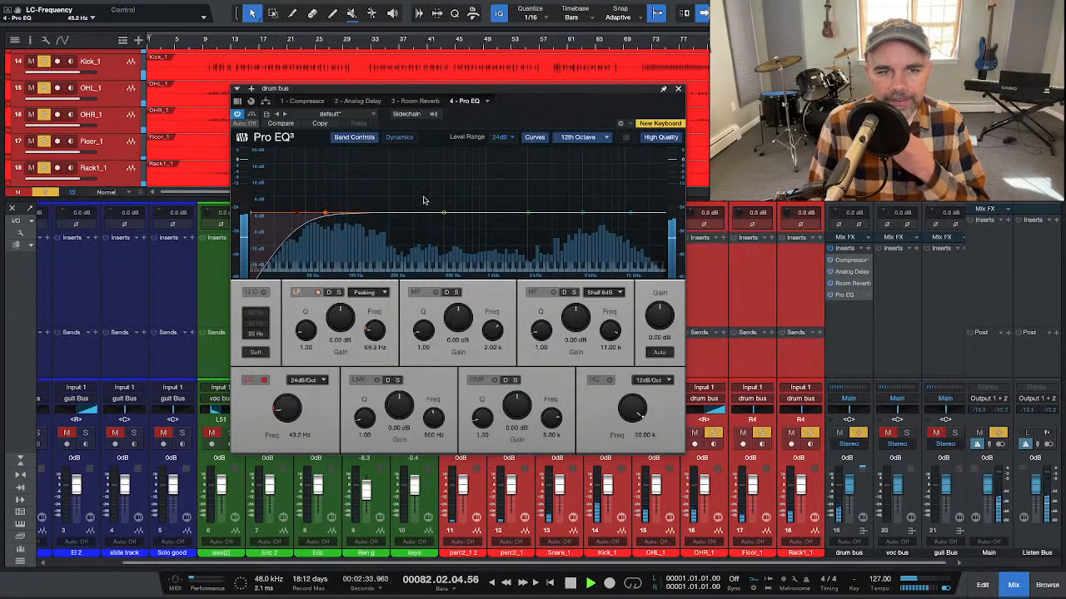
click(677, 89)
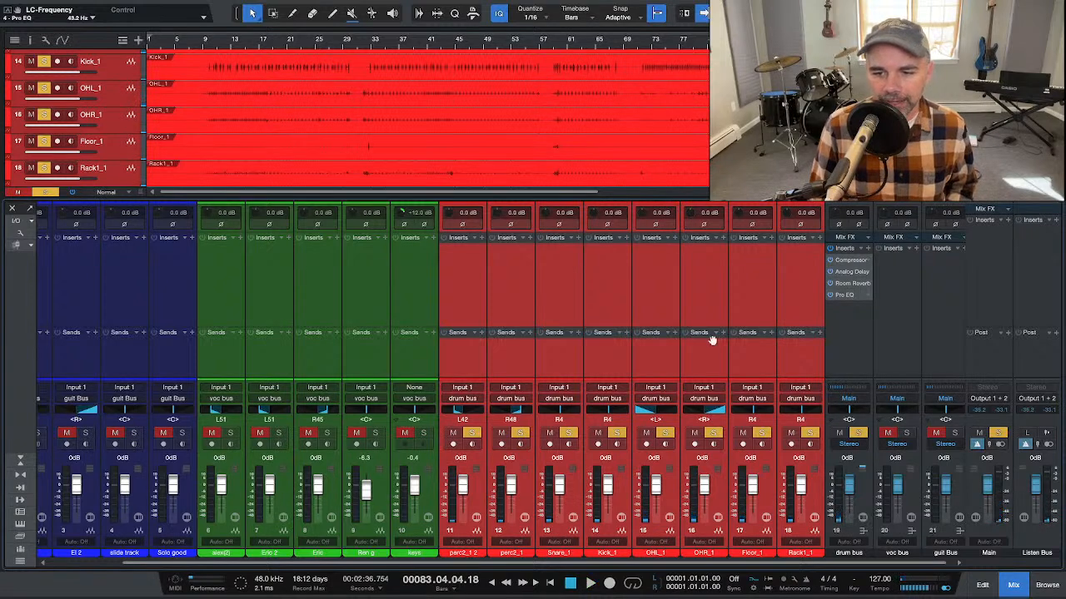
Step: Unsolo all the drum and percussion tracks from Rack1_1 through perc2_1 2
click(800, 371)
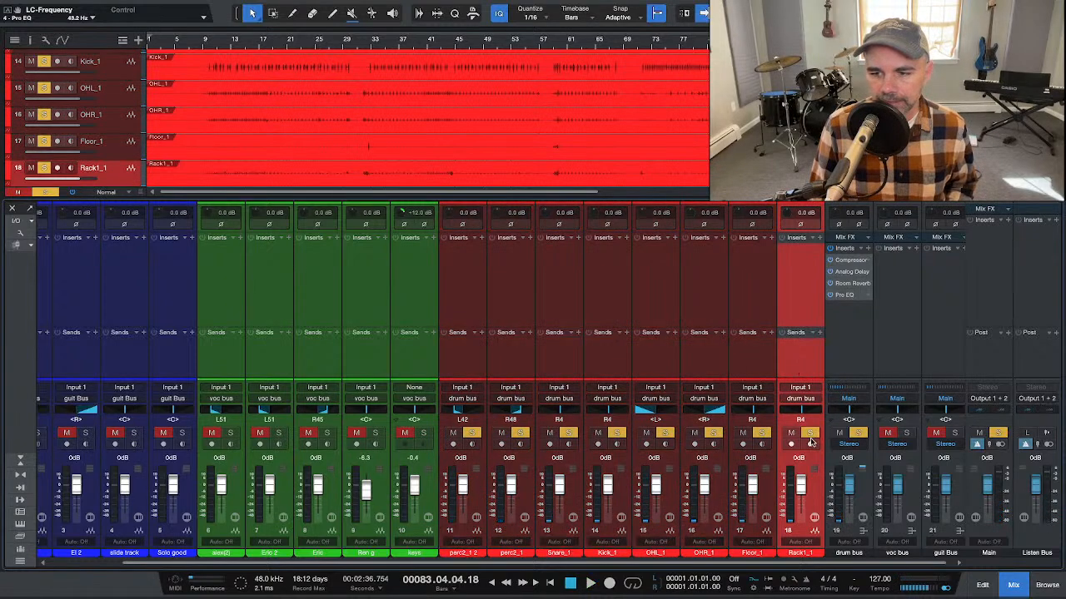
click(810, 434)
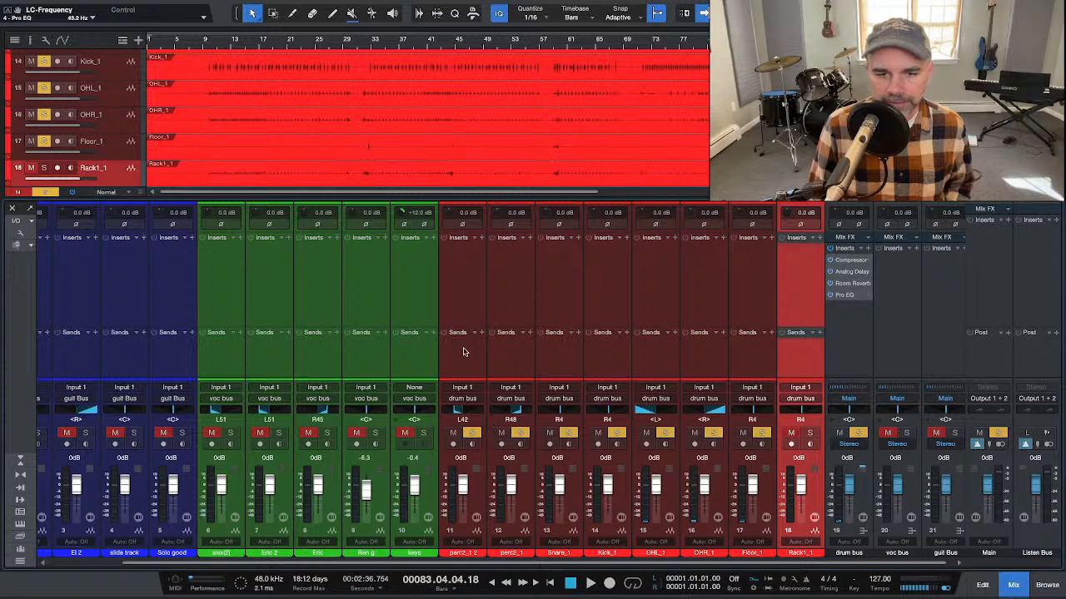
shift+click(464, 351)
click(469, 433)
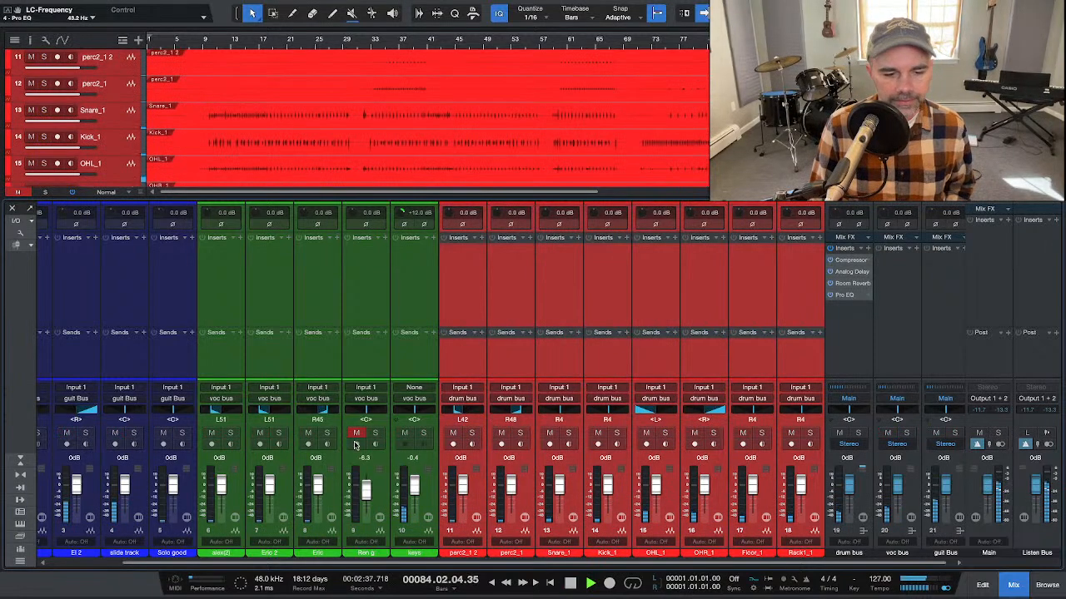
Step: Solo the Bass_G track and play it back
click(92, 565)
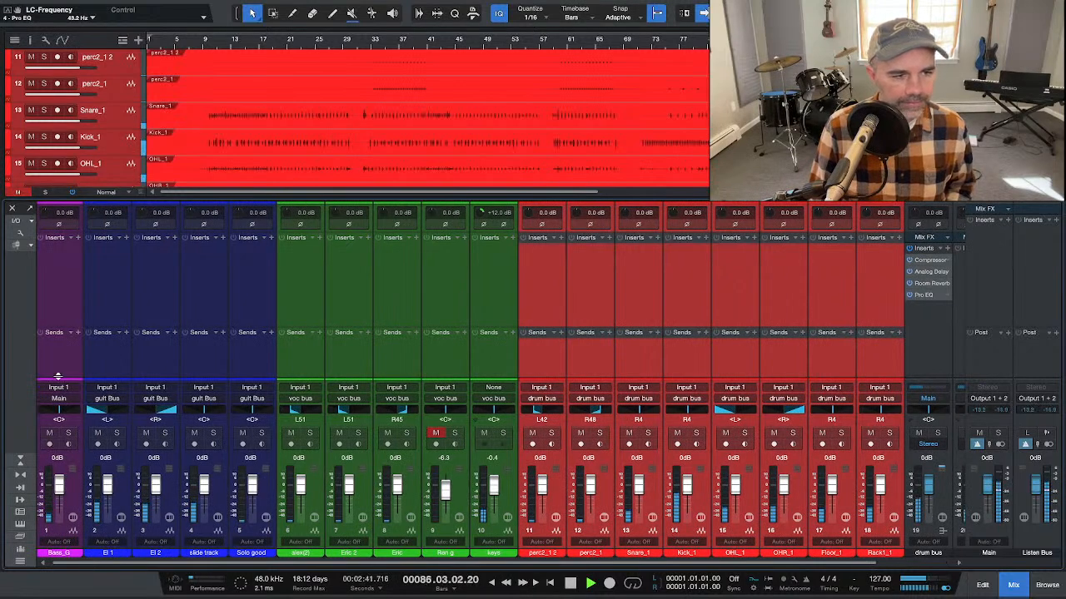
key(space)
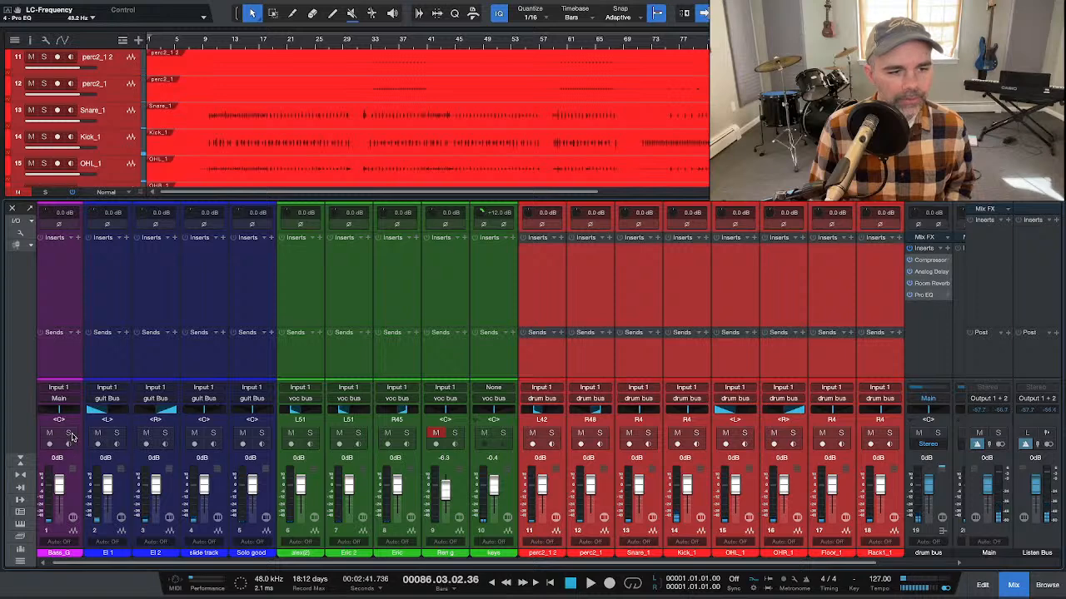
click(69, 433)
key(space)
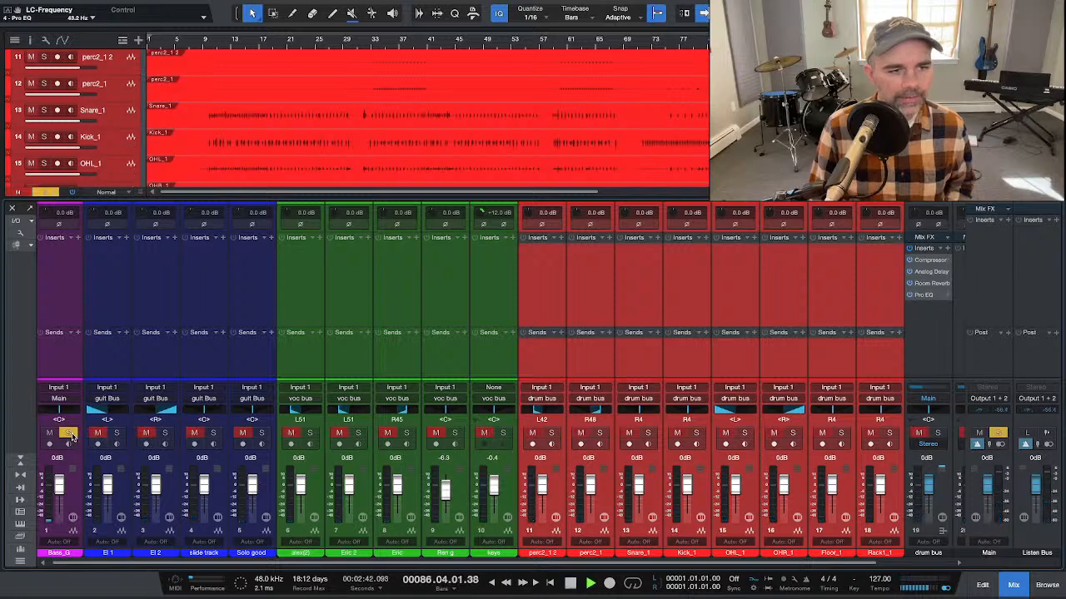
Step: Insert a Pro EQ plug-in on the Bass_G track
click(78, 238)
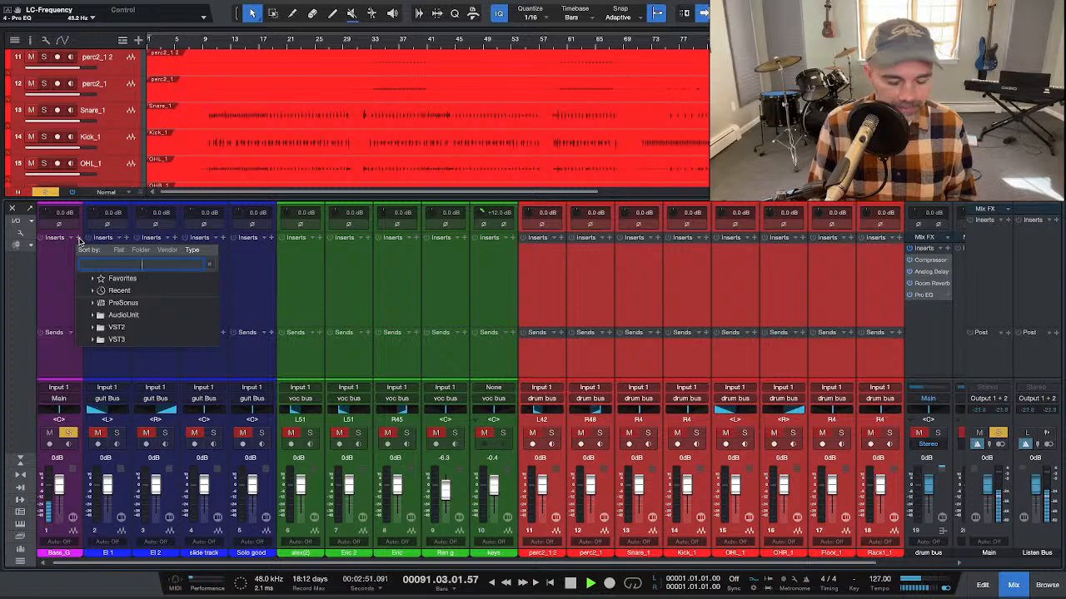
text(eq)
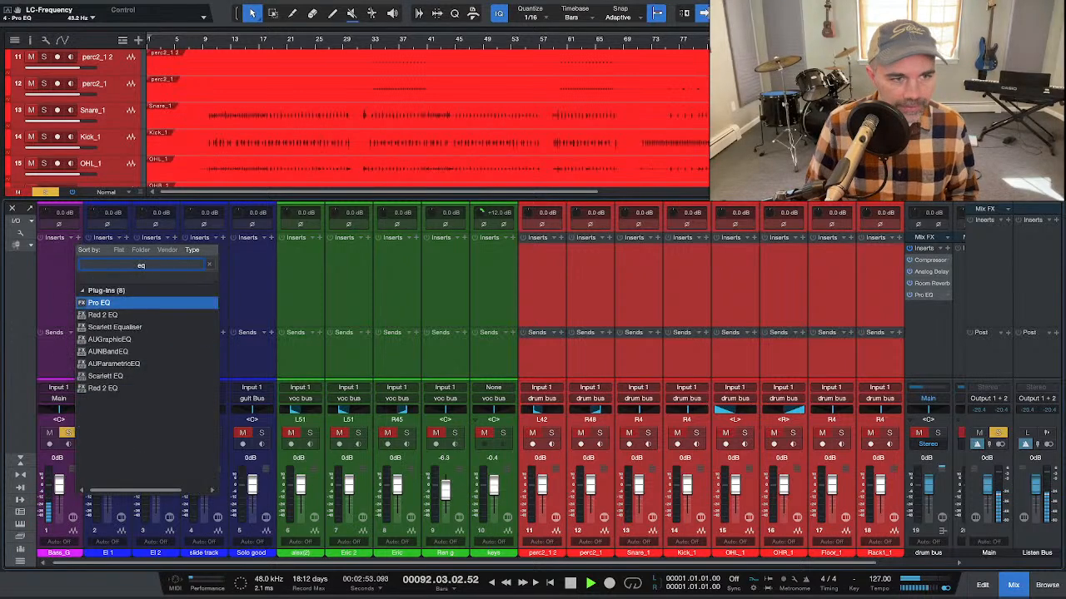
key(Return)
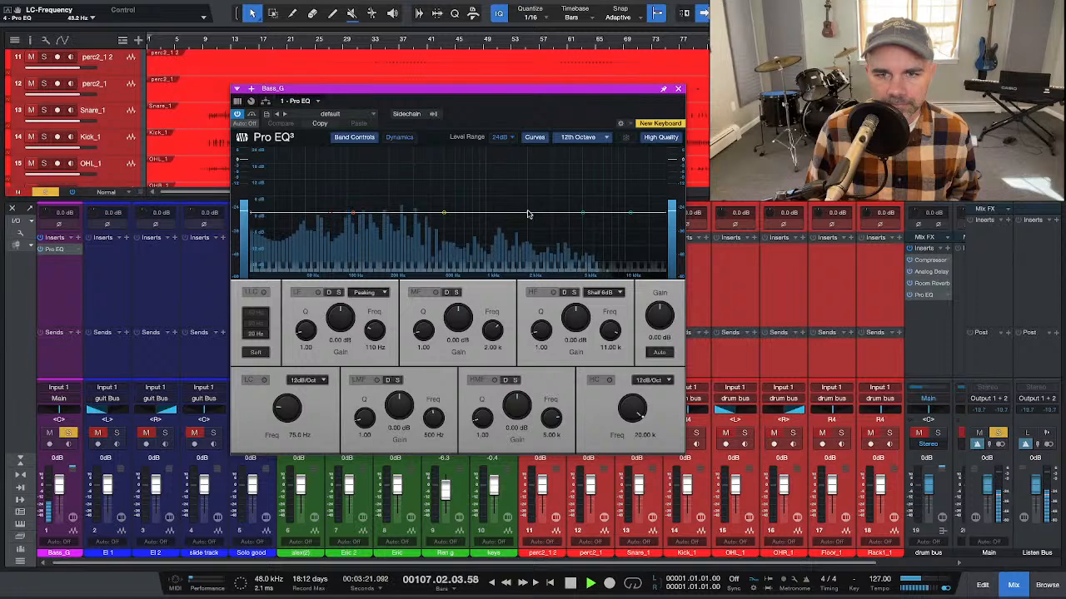
Step: Shape a narrow MF cut in the bass Pro EQ at about 5.1 kHz with -8.13 dB gain and a Q of 3.46
drag(530, 215, 544, 228)
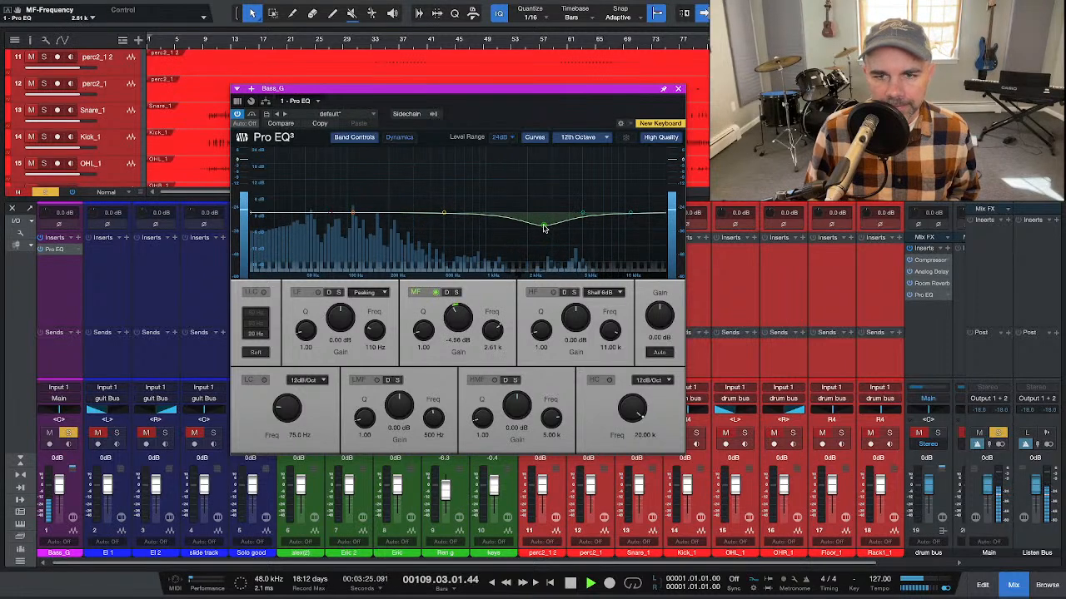
drag(421, 334, 421, 323)
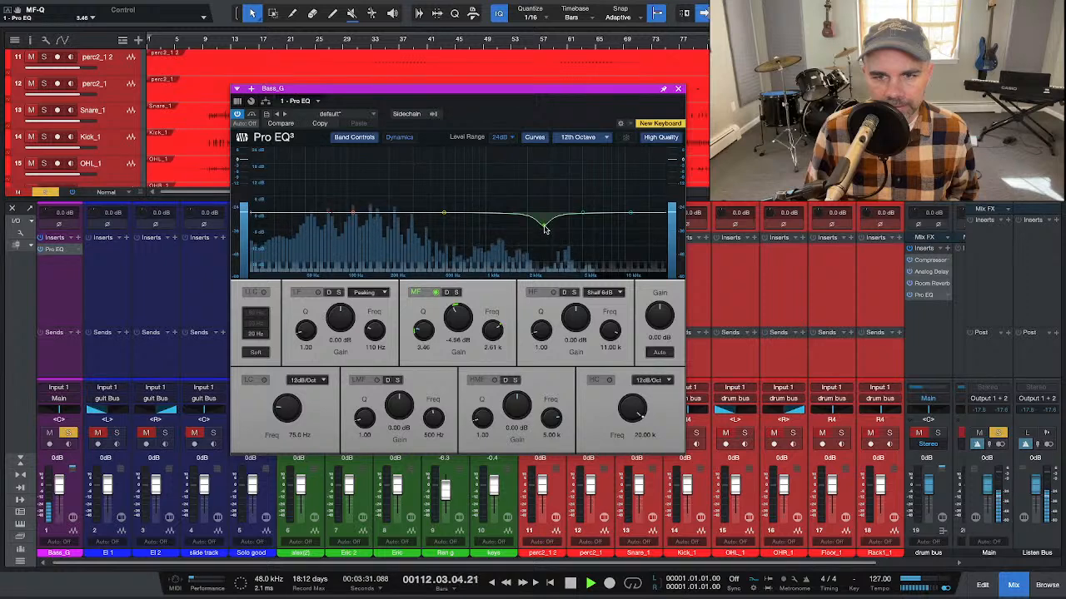
drag(546, 229, 585, 240)
key(space)
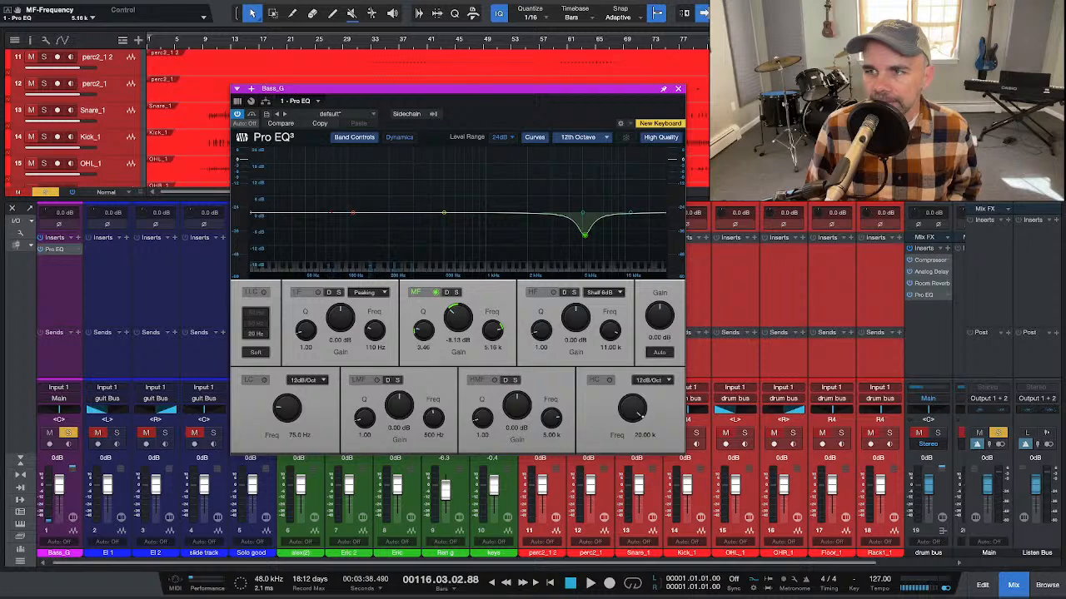
key(space)
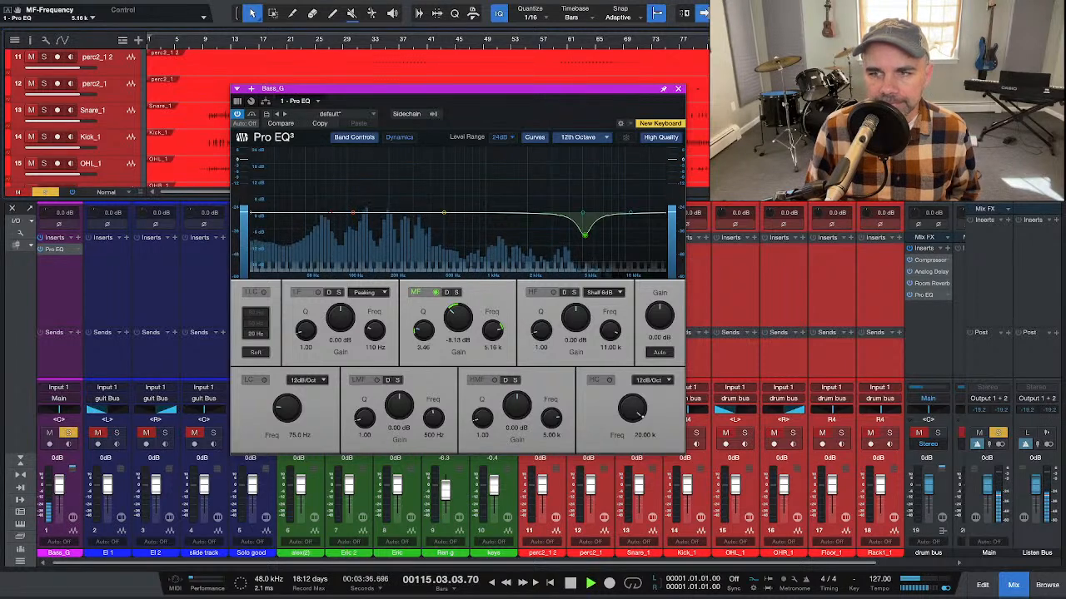
key(space)
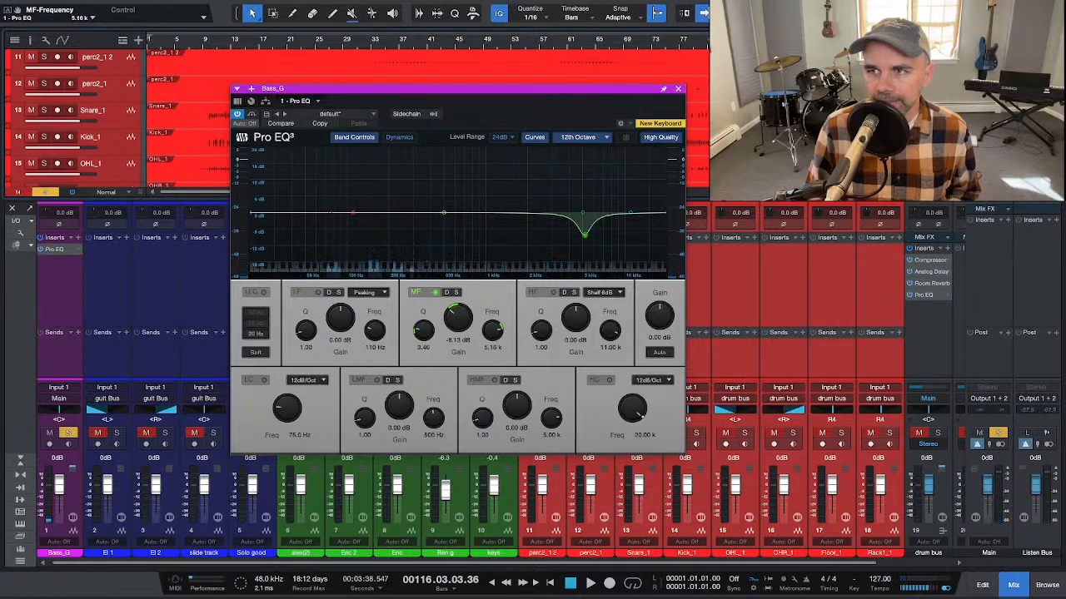
Step: Loop the bass passage from bar 114 to bar 115 and audition it with the EQ cut
key(KP_0)
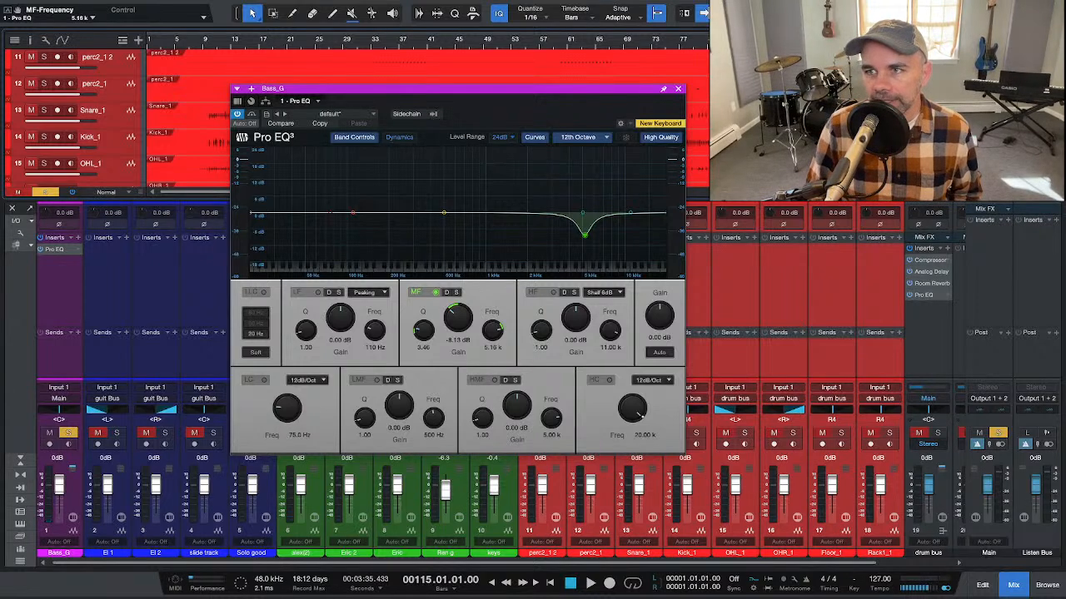
key(p)
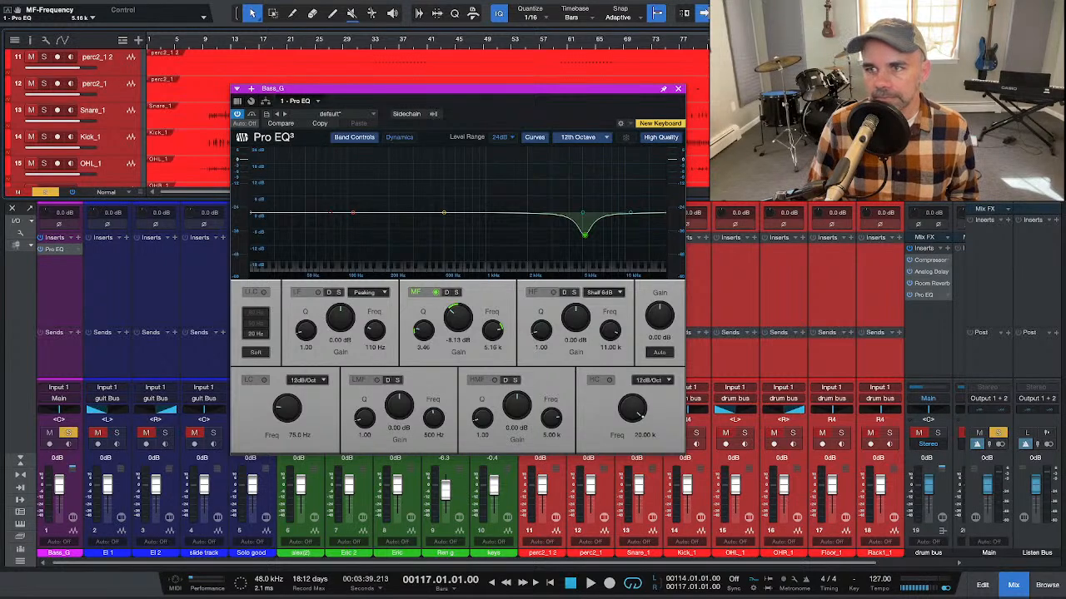
key(space)
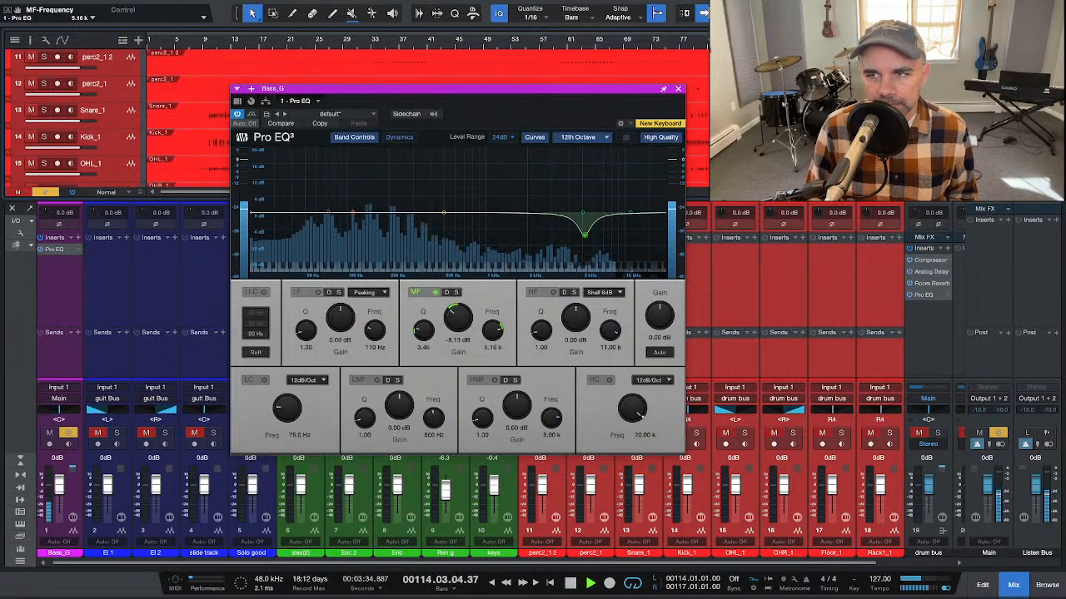
key(space)
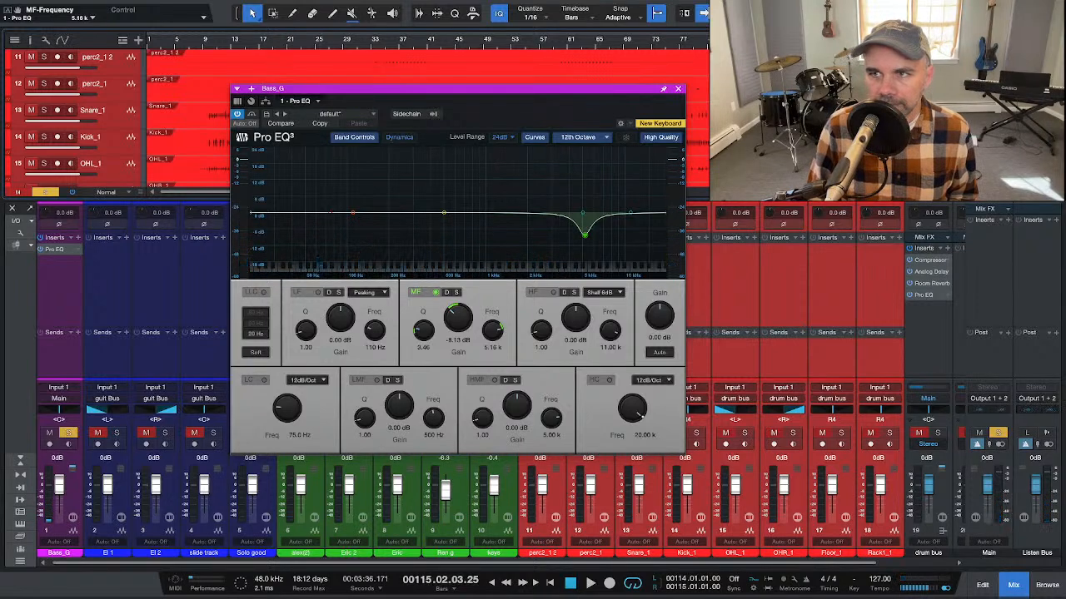
key(space)
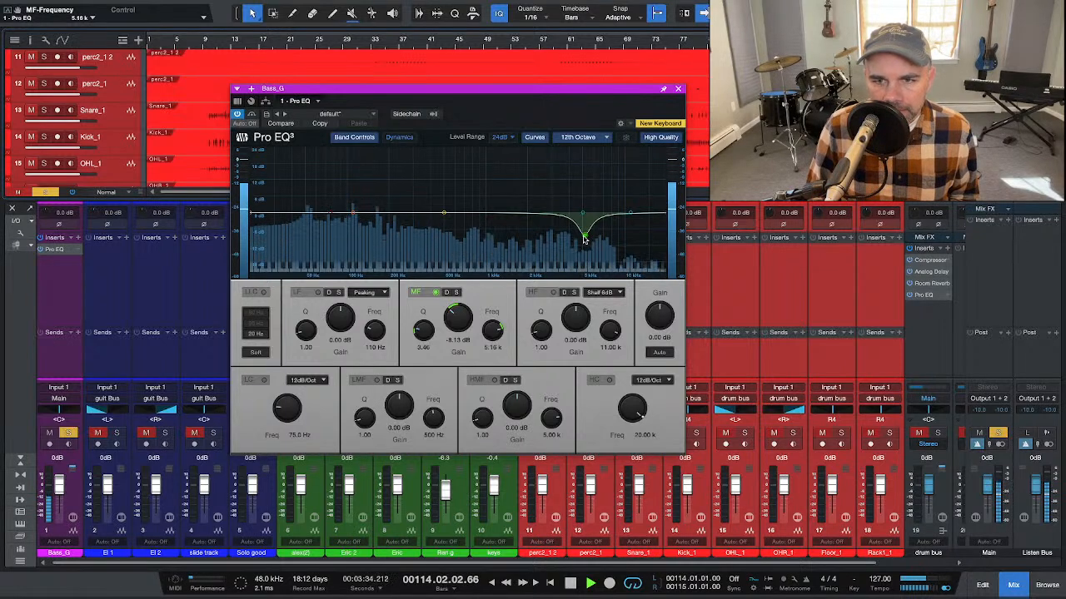
Step: Audition the bass MF cut at about 15.3 kHz and -15.47 dB, try an HF shelf cut at 14.82 kHz, and deactivate both bands
key(space)
drag(586, 240, 651, 260)
key(space)
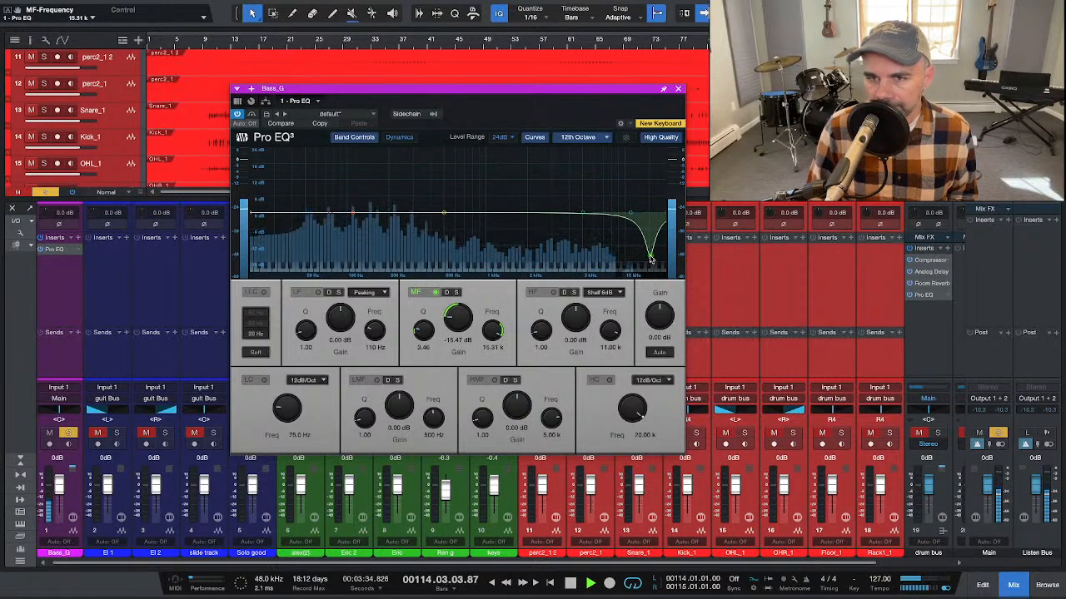
double_click(651, 260)
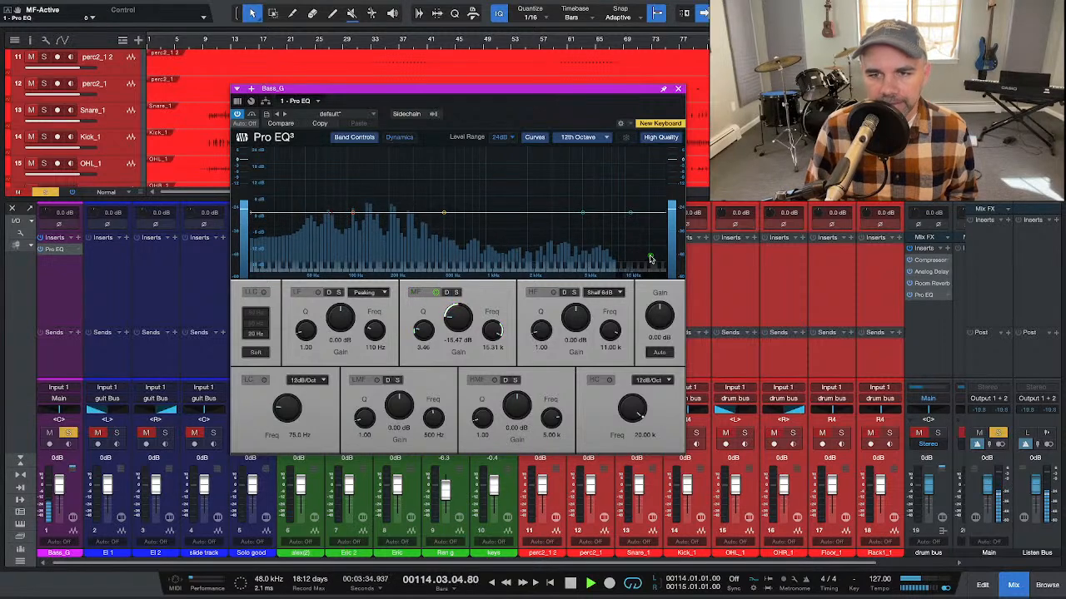
drag(630, 214, 648, 258)
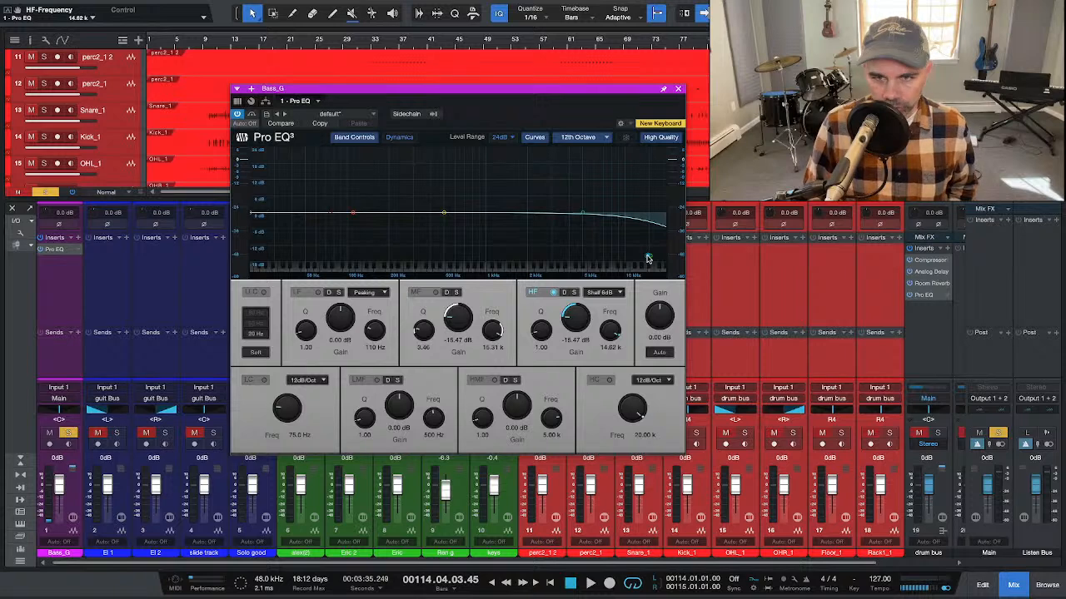
double_click(648, 258)
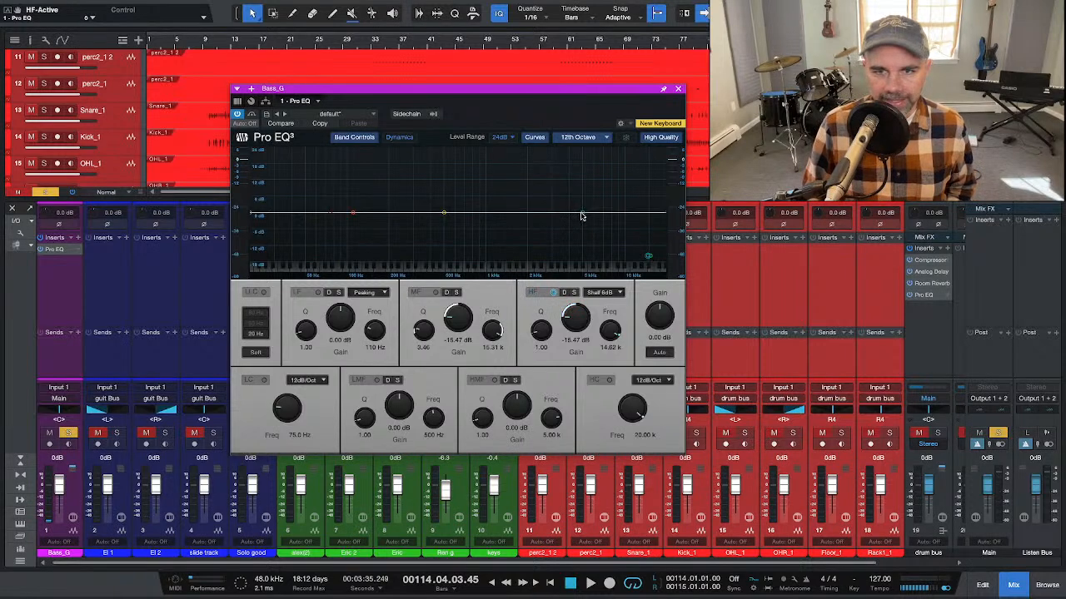
Step: Audition a narrow HMF cut on the bass at 4.38 kHz with a Q of 8.51 and -20.23 dB gain, and restore its gain to -0.20 dB
drag(582, 215, 586, 249)
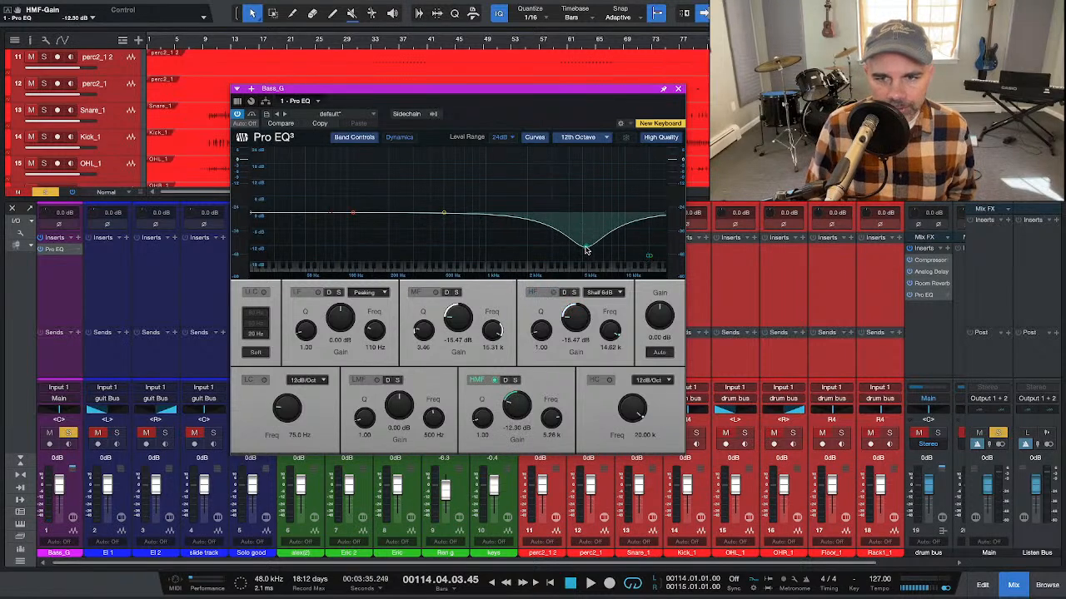
key(space)
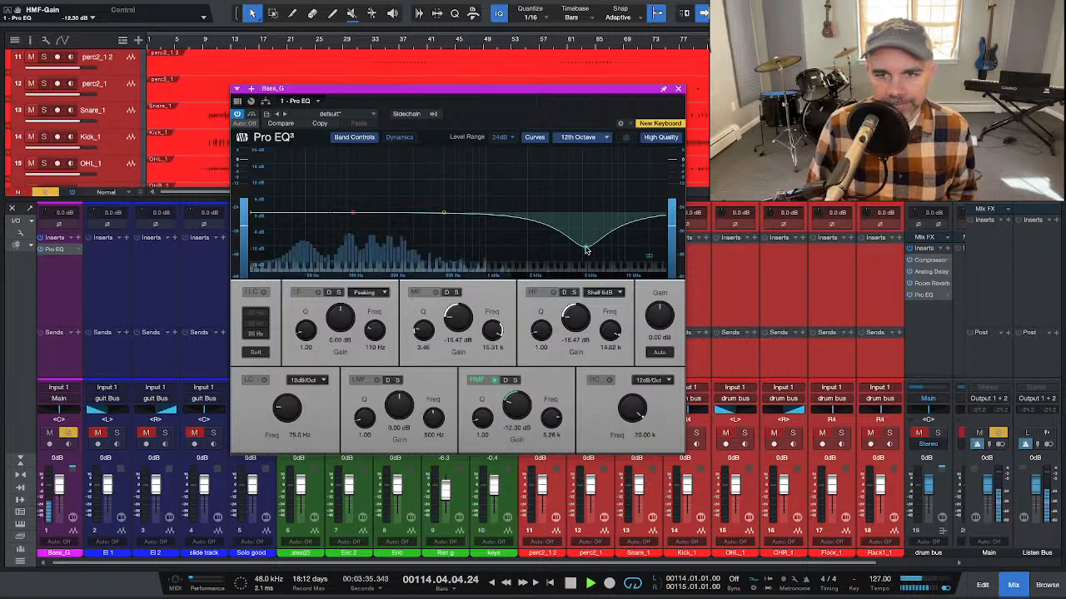
drag(586, 248, 574, 271)
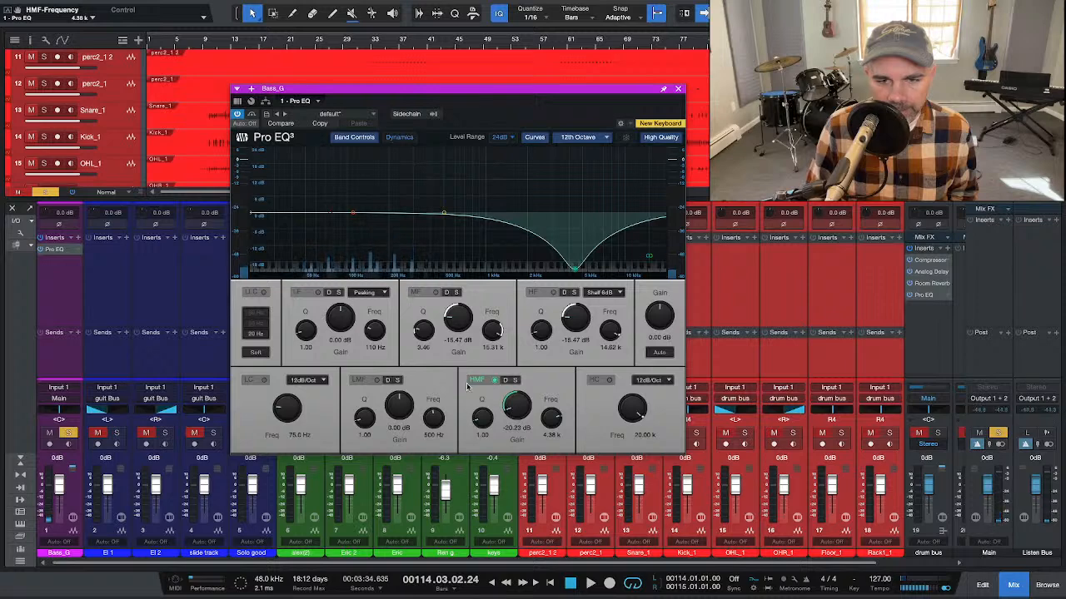
drag(479, 414, 480, 385)
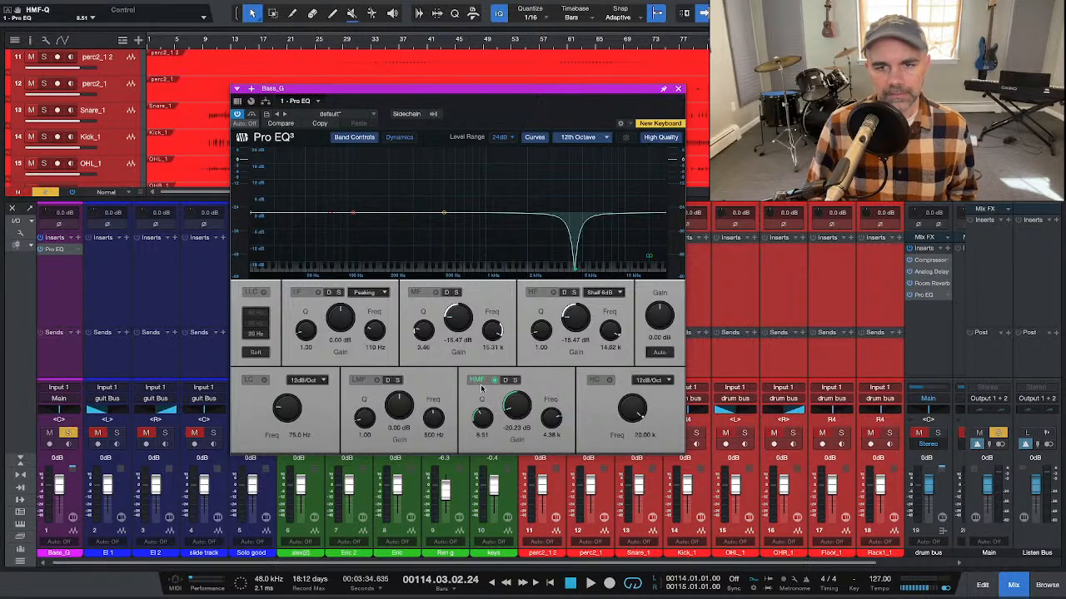
key(space)
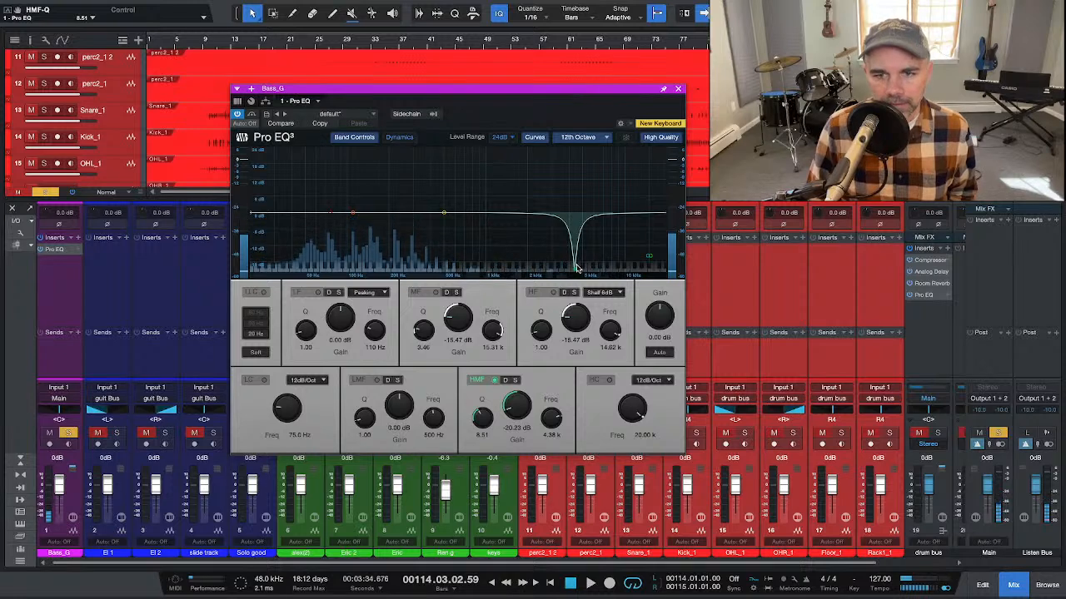
drag(576, 269, 574, 216)
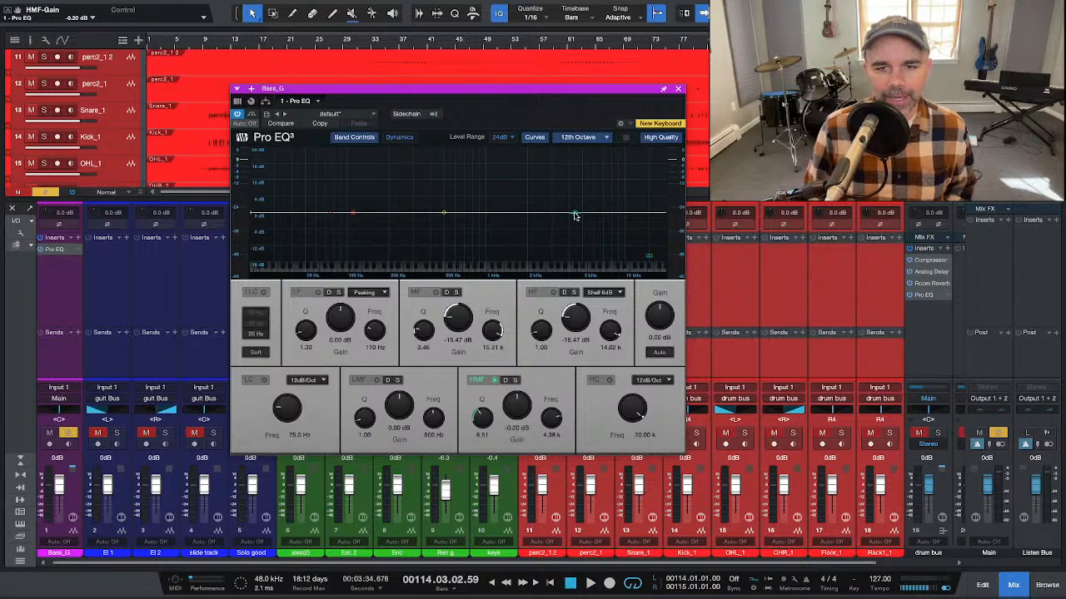
Step: Enable the low cut in the bass Pro EQ with a 24dB/Oct slope at about 36.1 Hz and close the plug-in
click(263, 380)
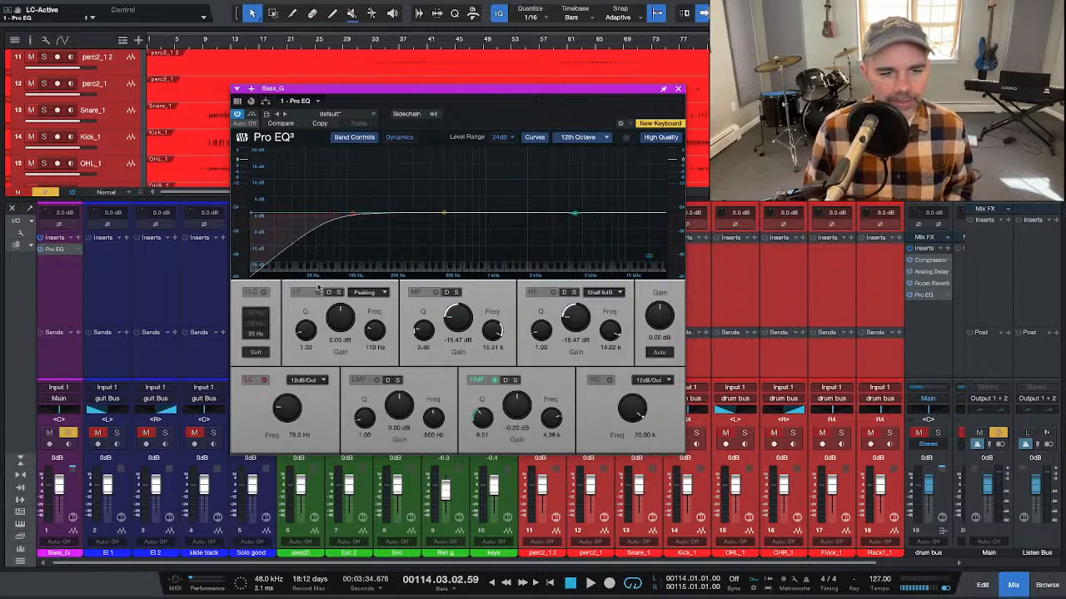
click(306, 380)
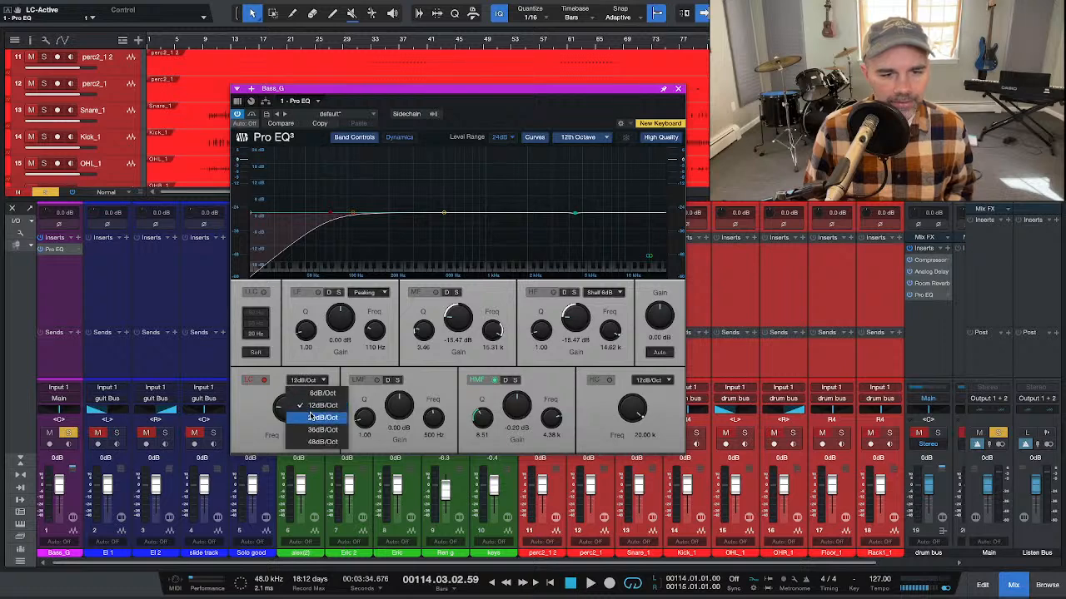
click(310, 416)
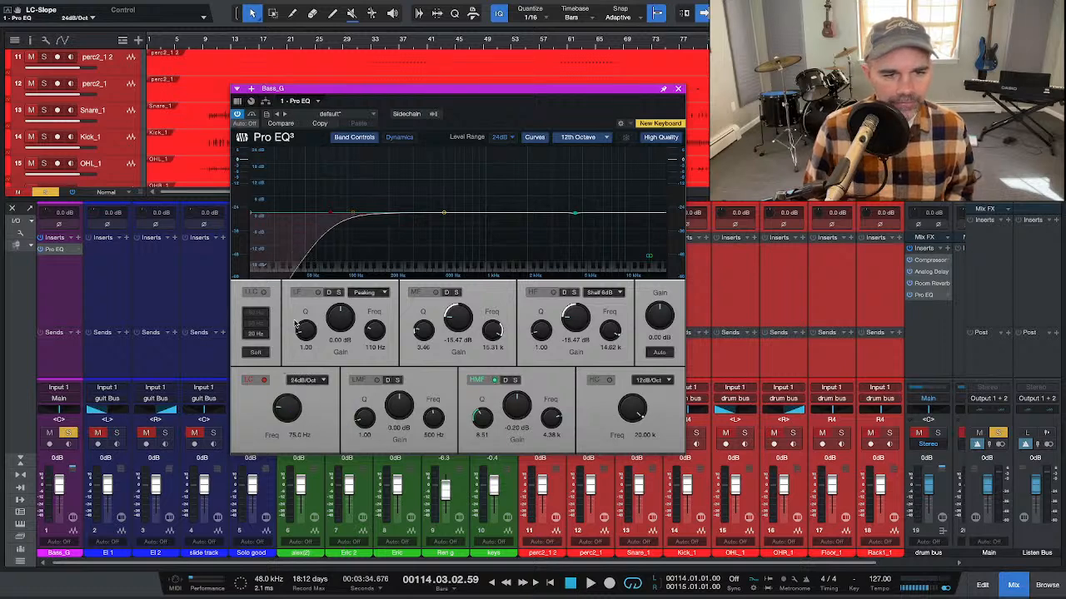
drag(331, 215, 285, 216)
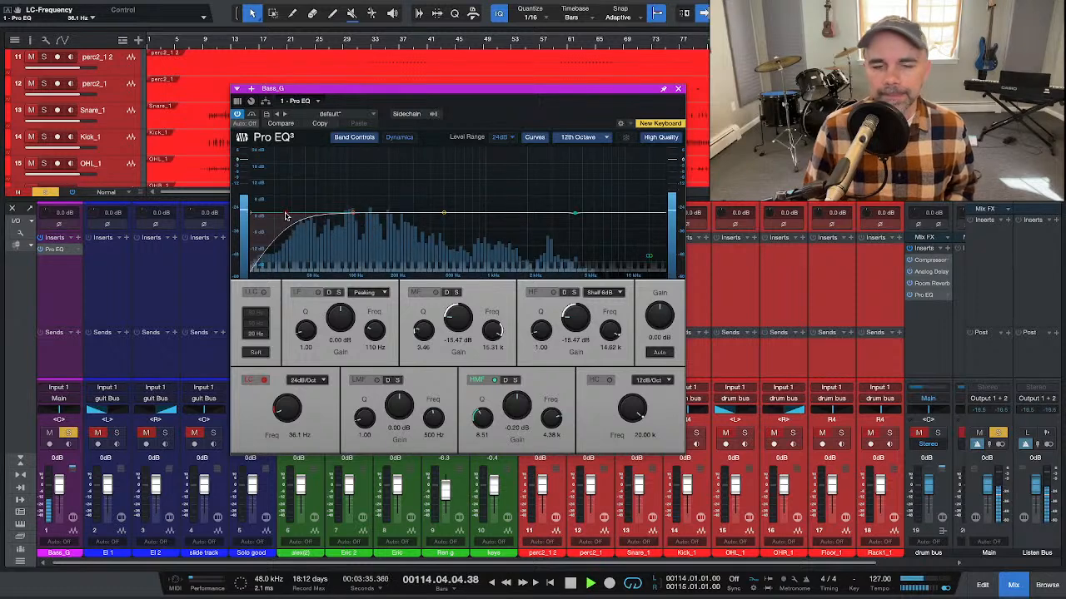
click(675, 89)
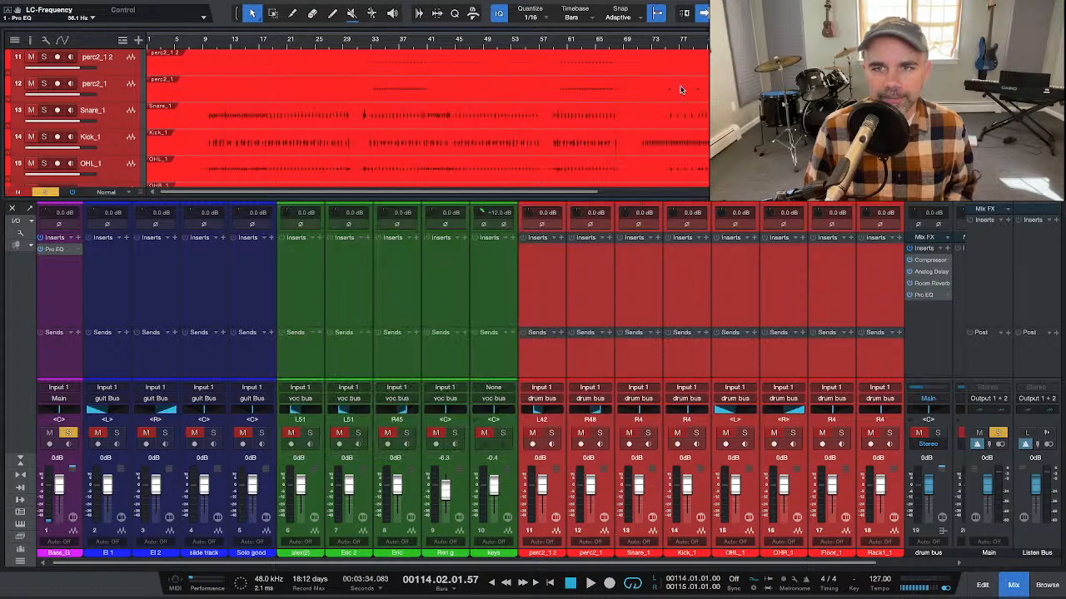
Step: Insert a RedlightDist plug-in on the Bass_G track after the Pro EQ
click(78, 239)
text(r)
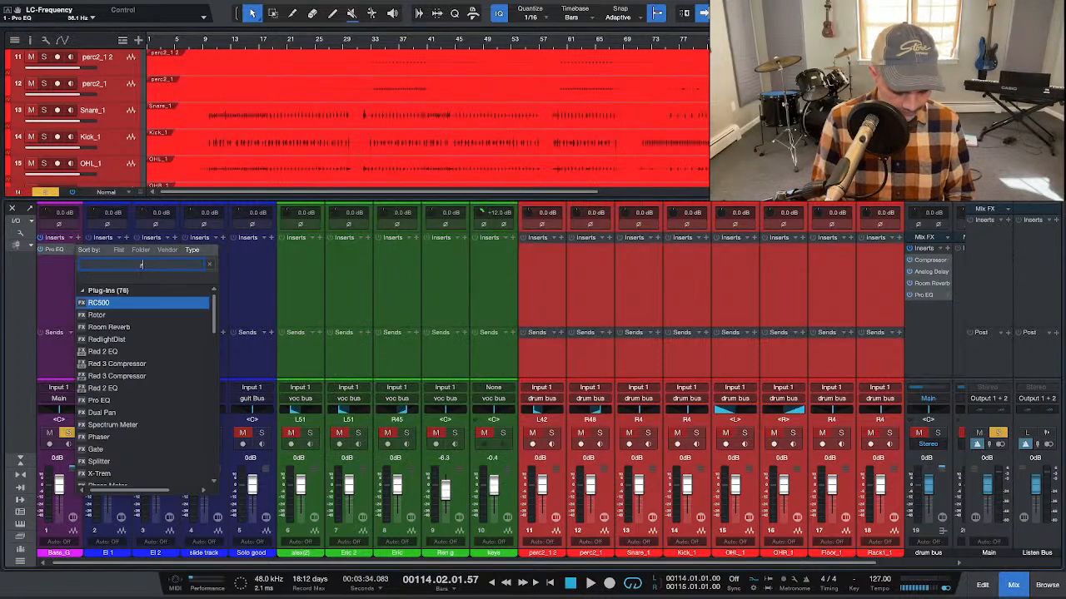
text(ed)
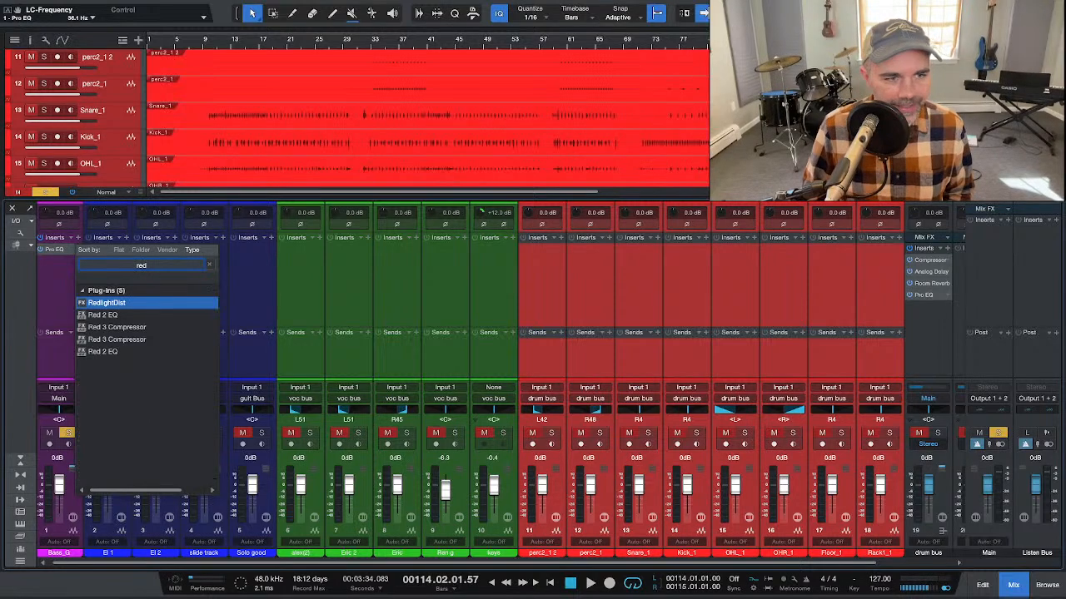
key(Return)
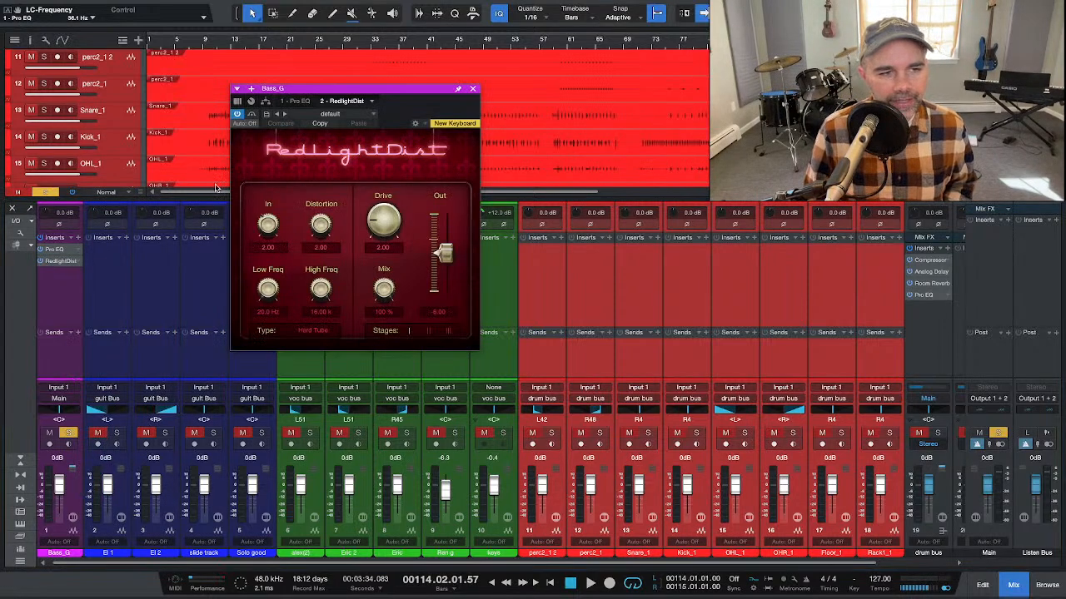
Step: Set the RedlightDist Drive to about 2.44, audition the bass from around bar 60, and close the plug-in
key(space)
drag(369, 229, 373, 219)
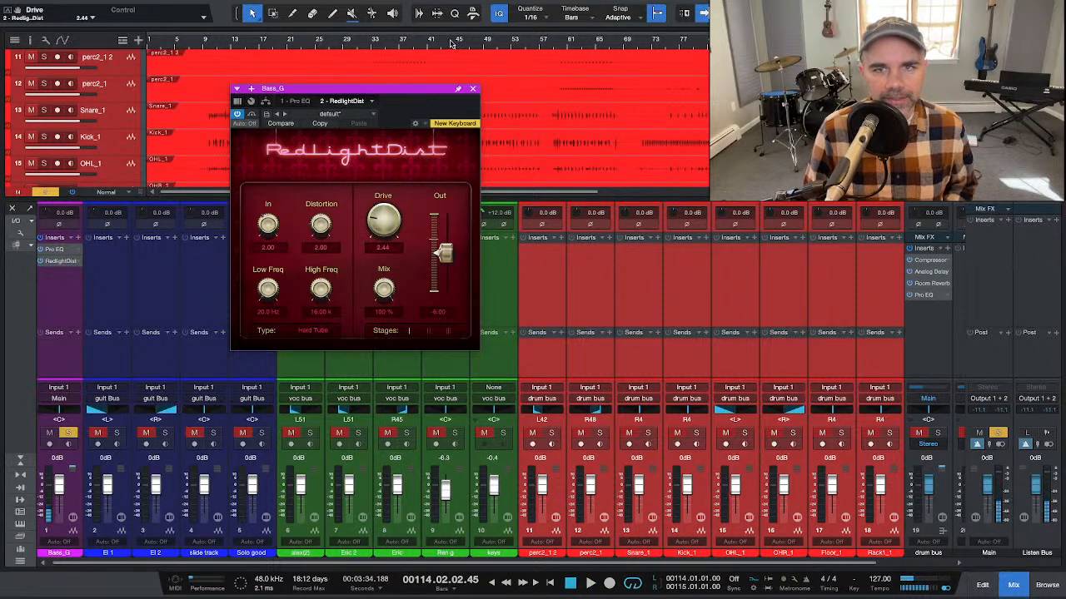
click(563, 41)
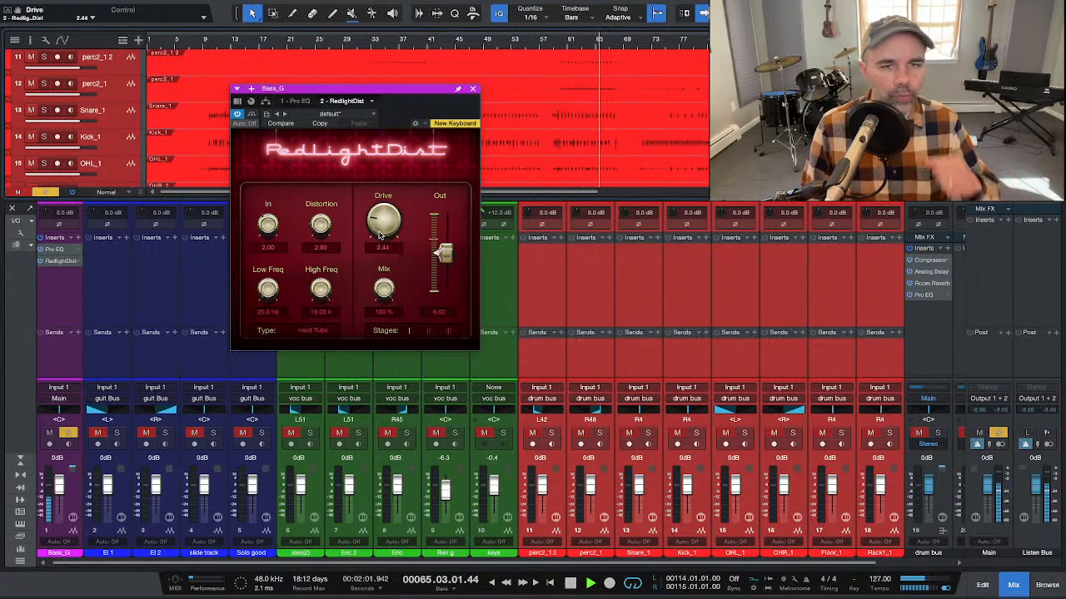
key(space)
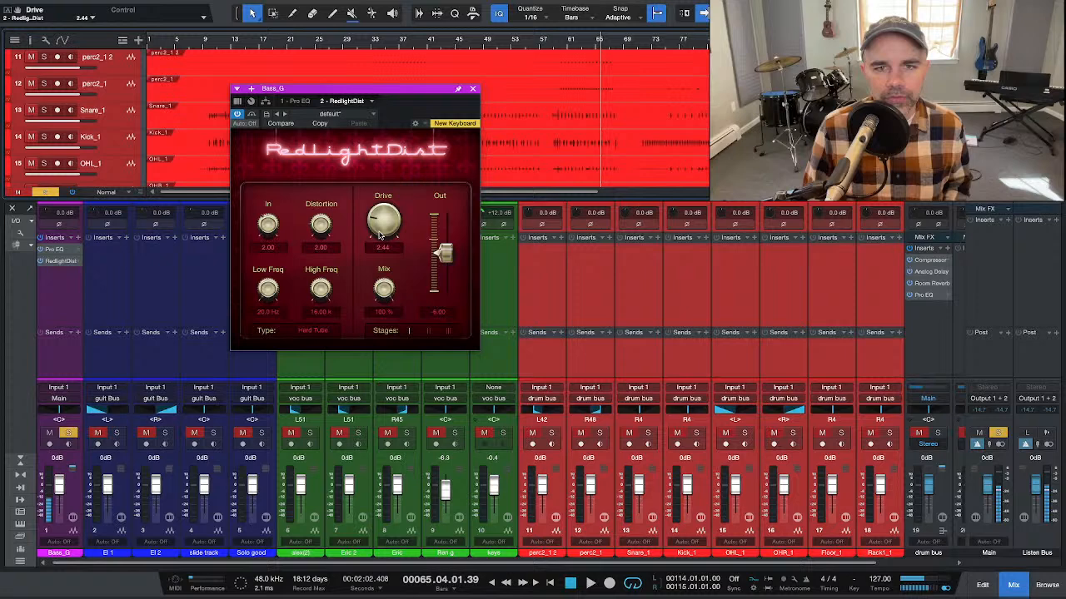
click(474, 89)
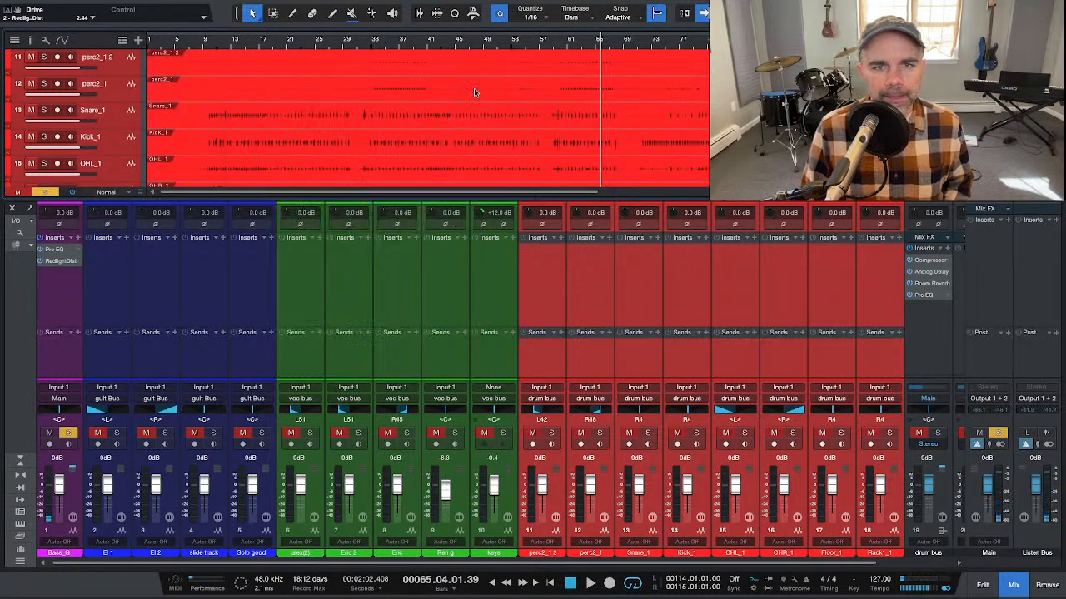
Step: Insert a Splitter on the Bass_G track after RedlightDist
click(77, 239)
text(sp)
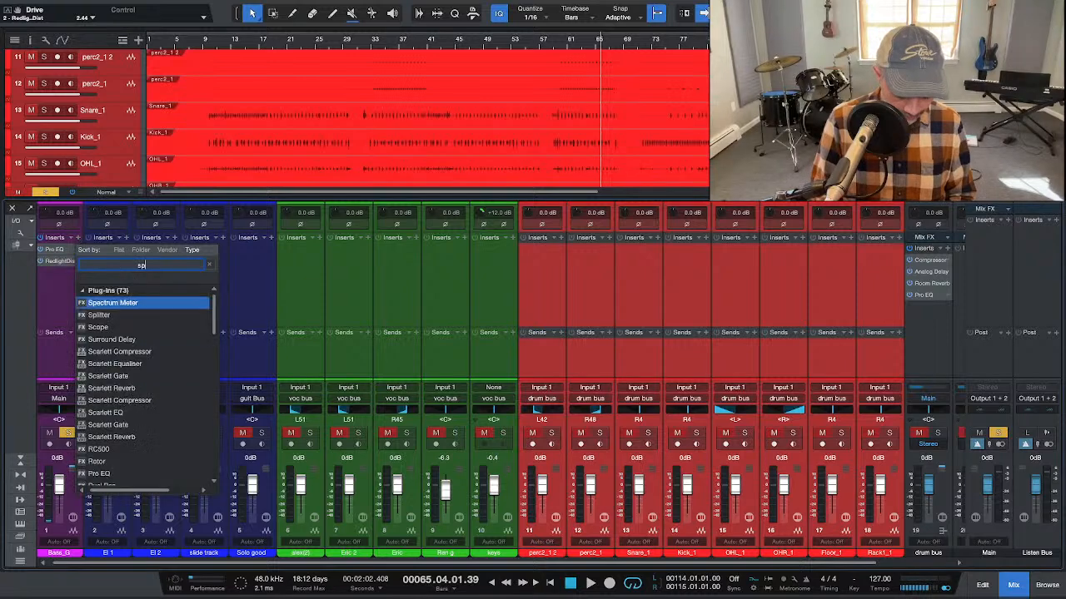
key(Down)
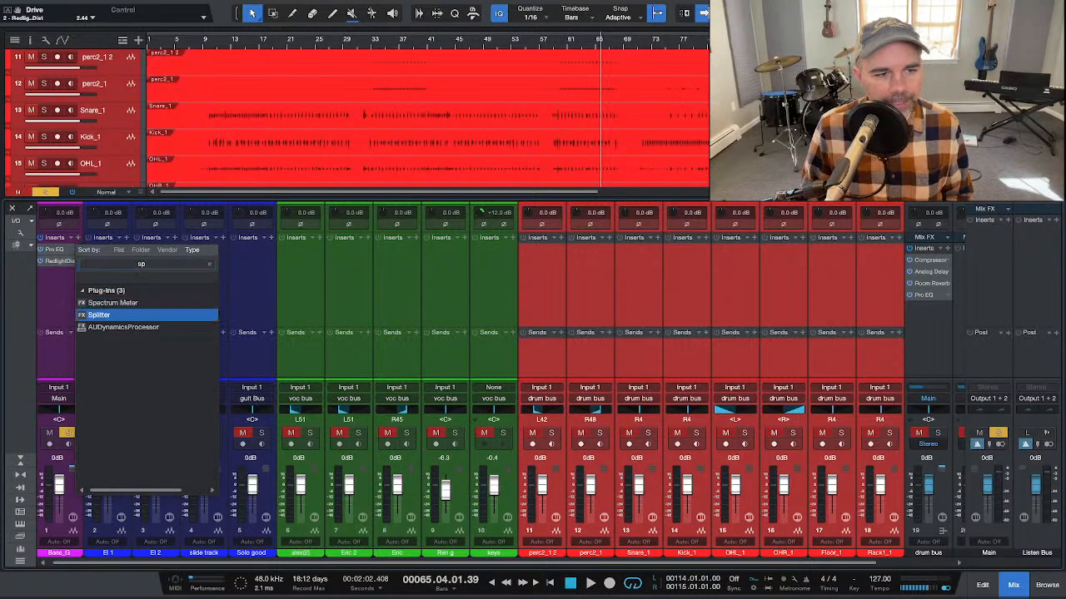
key(Return)
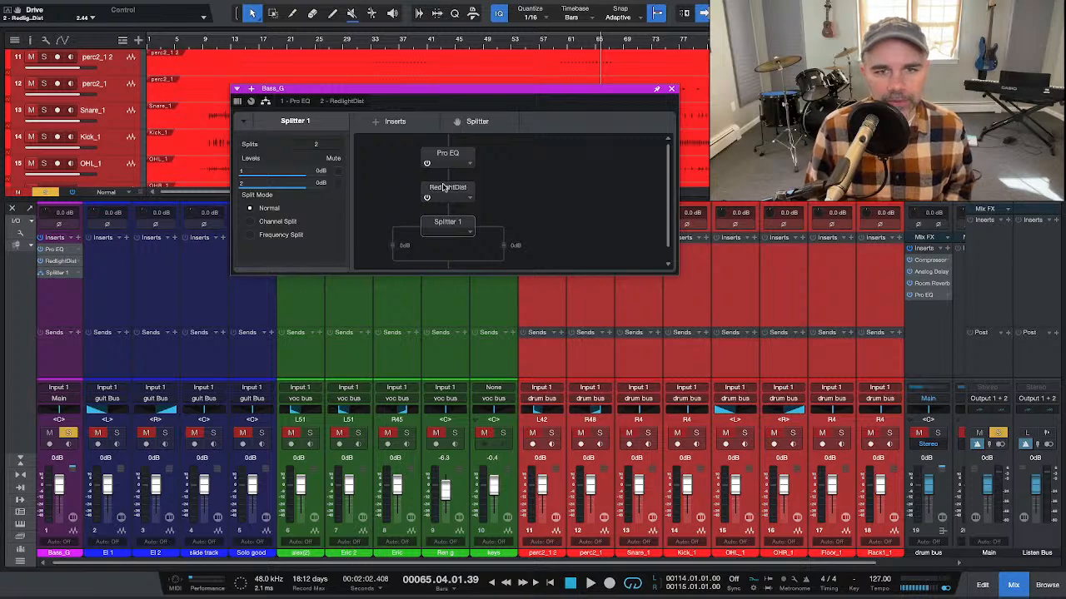
Step: Move RedlightDist into the first branch of Splitter 1 on the bass channel and compare playback with the distortion bypassed and active
drag(445, 188, 396, 251)
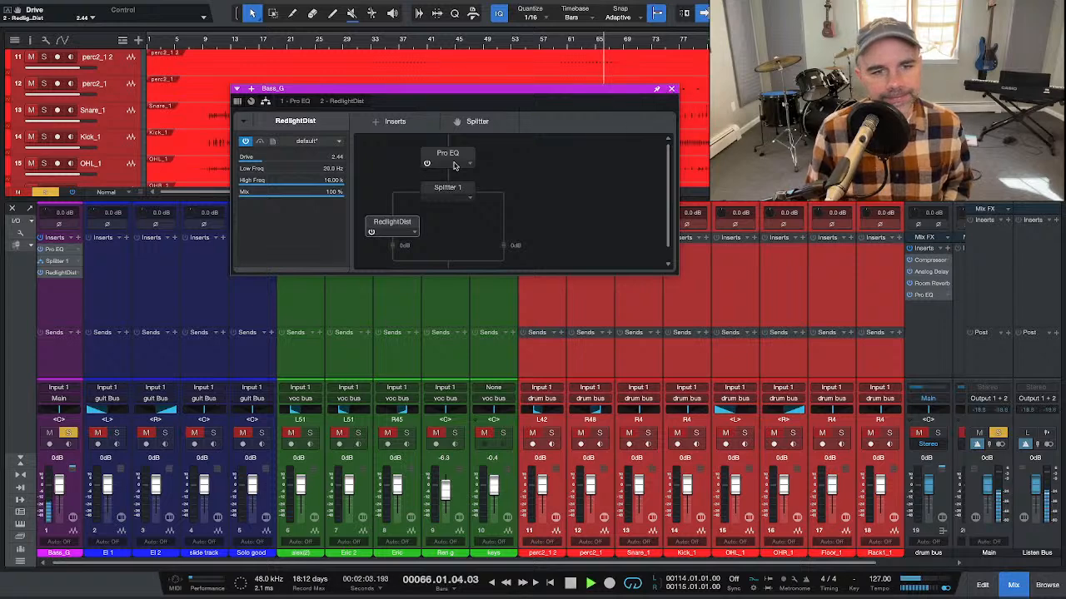
click(371, 233)
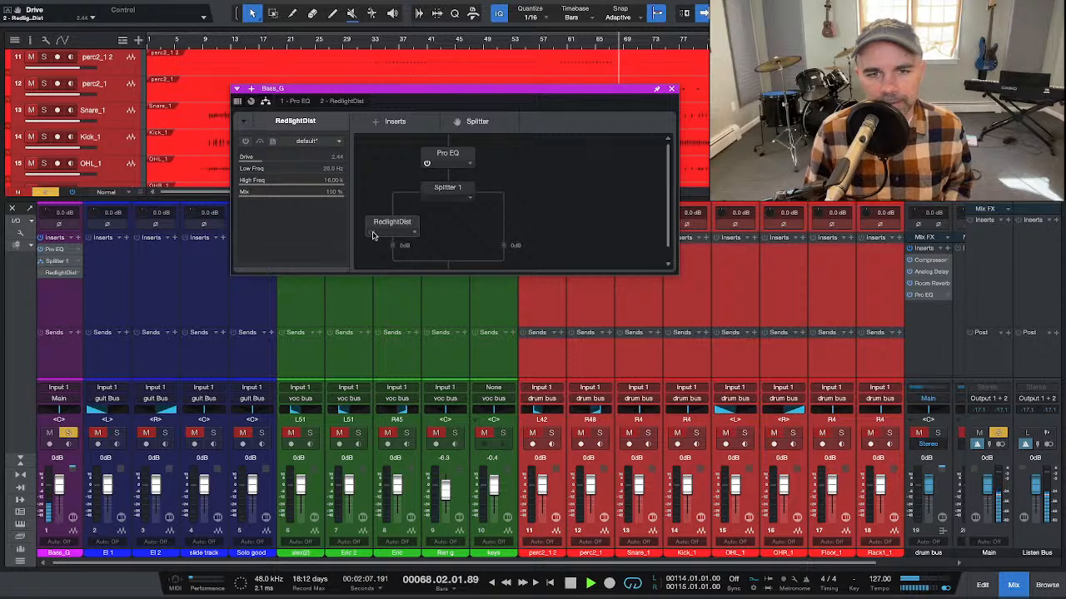
click(371, 233)
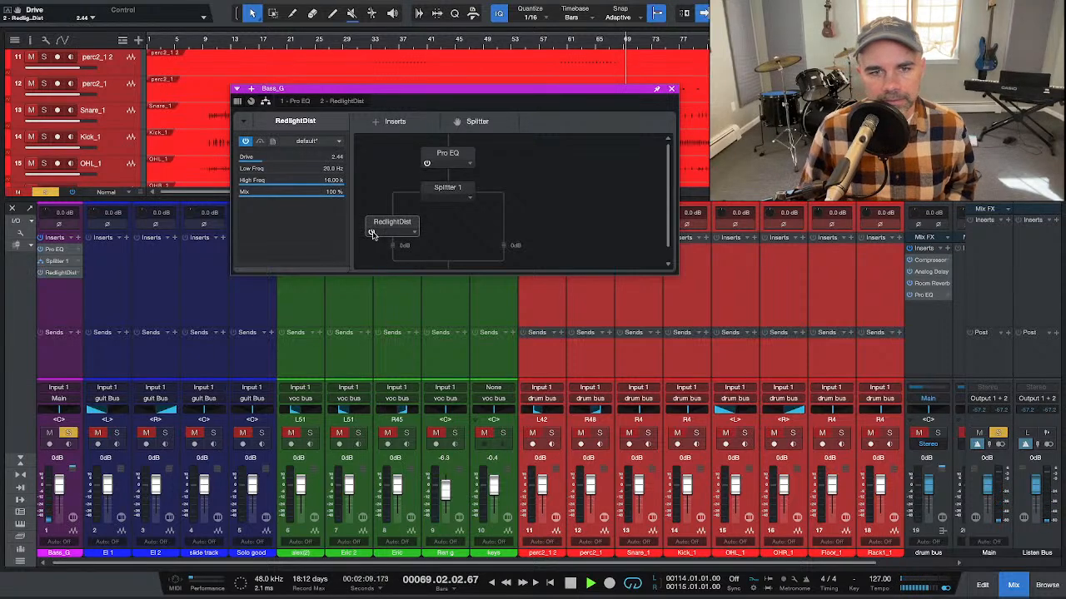
click(575, 42)
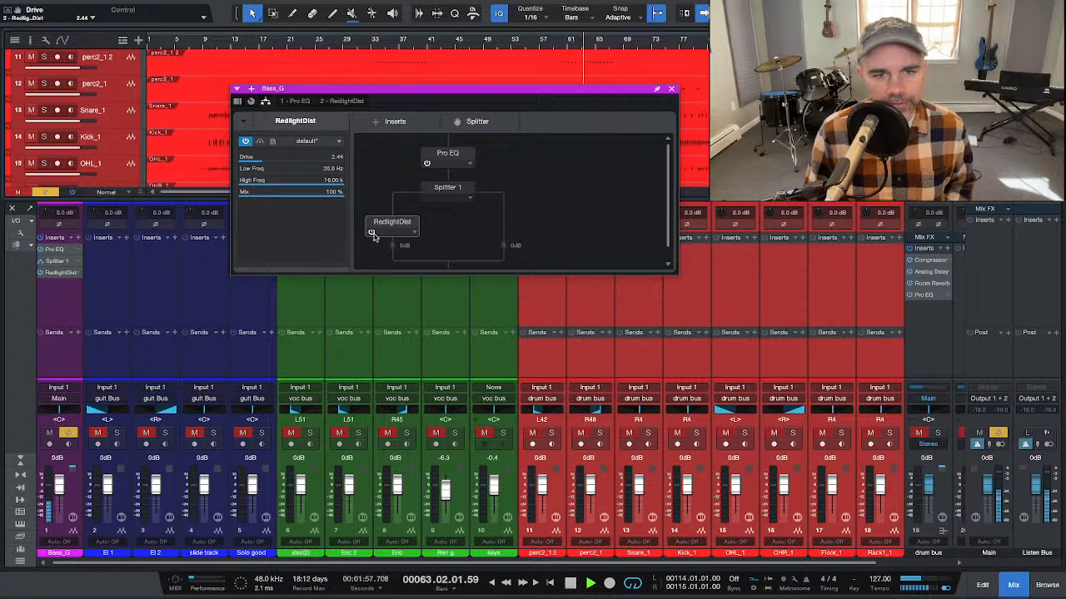
click(372, 232)
click(371, 233)
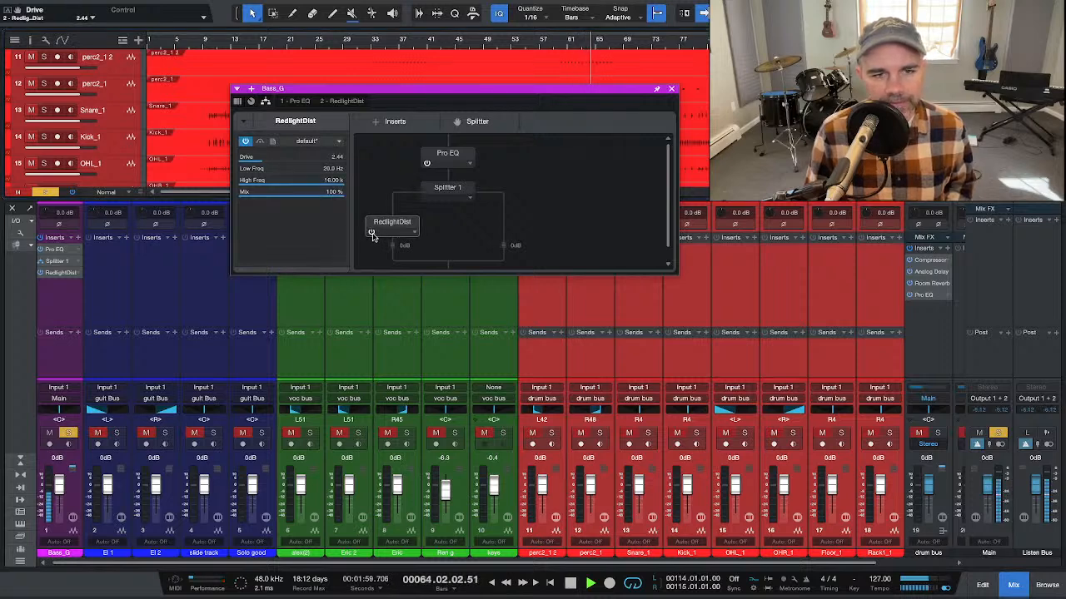
key(space)
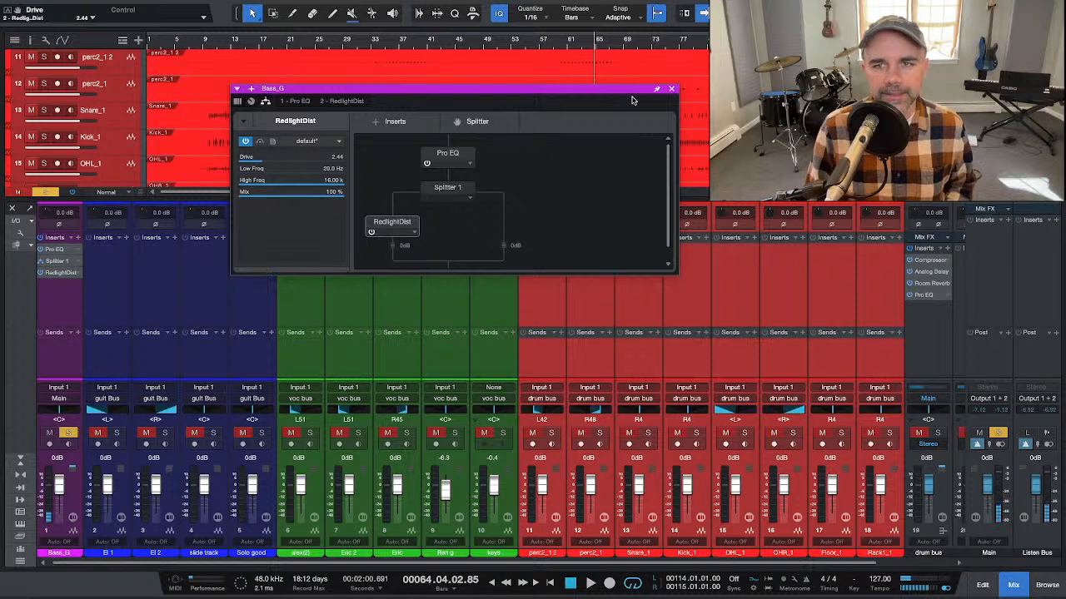
click(672, 89)
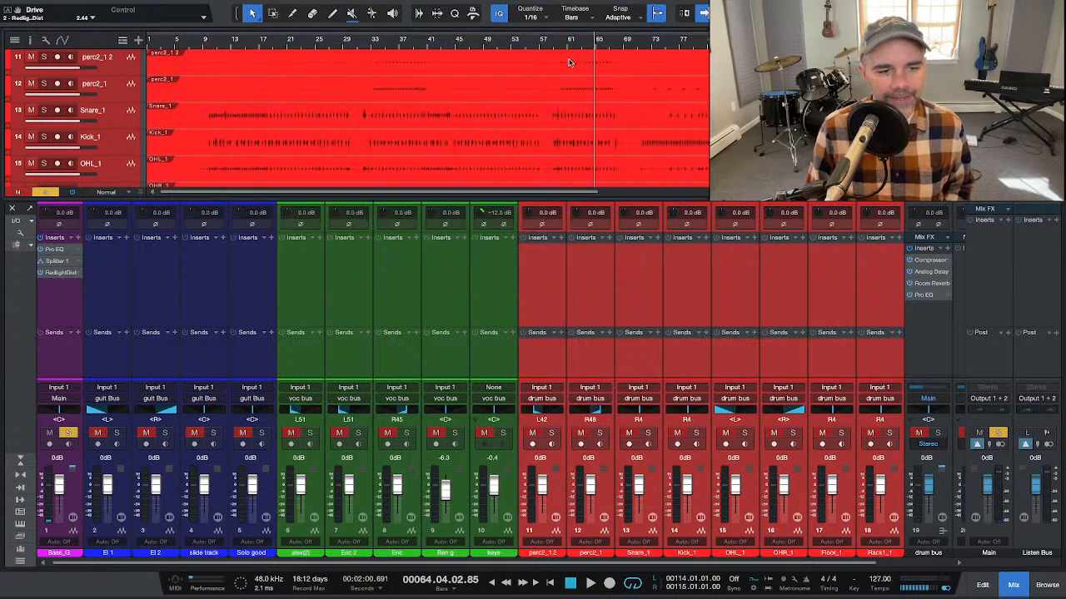
Step: Unsolo the bass channel and solo the four guitar channels from El 1 through Solo good
key(space)
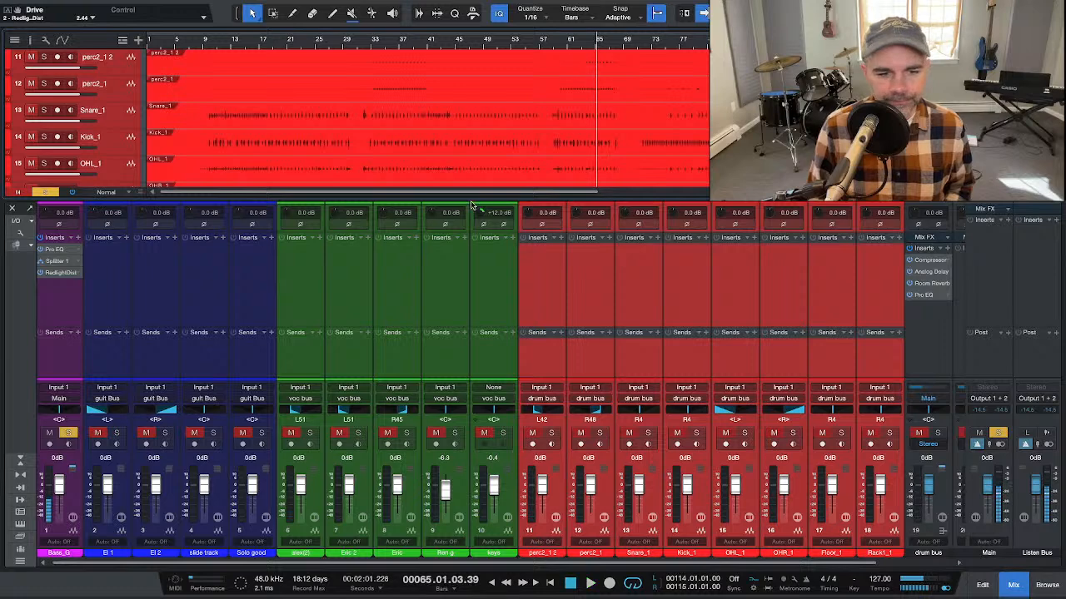
click(67, 433)
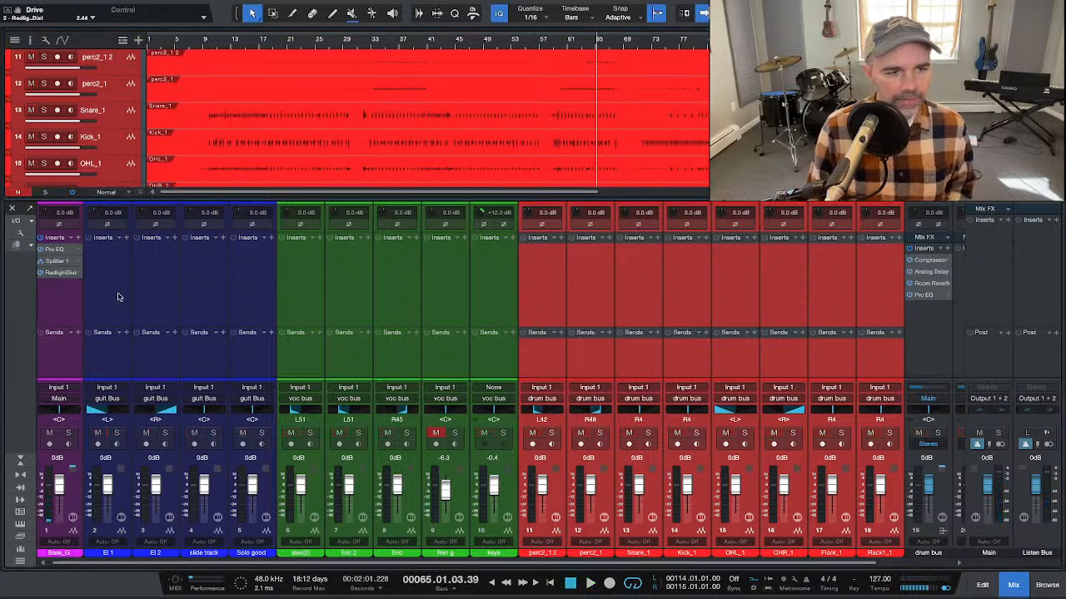
click(114, 325)
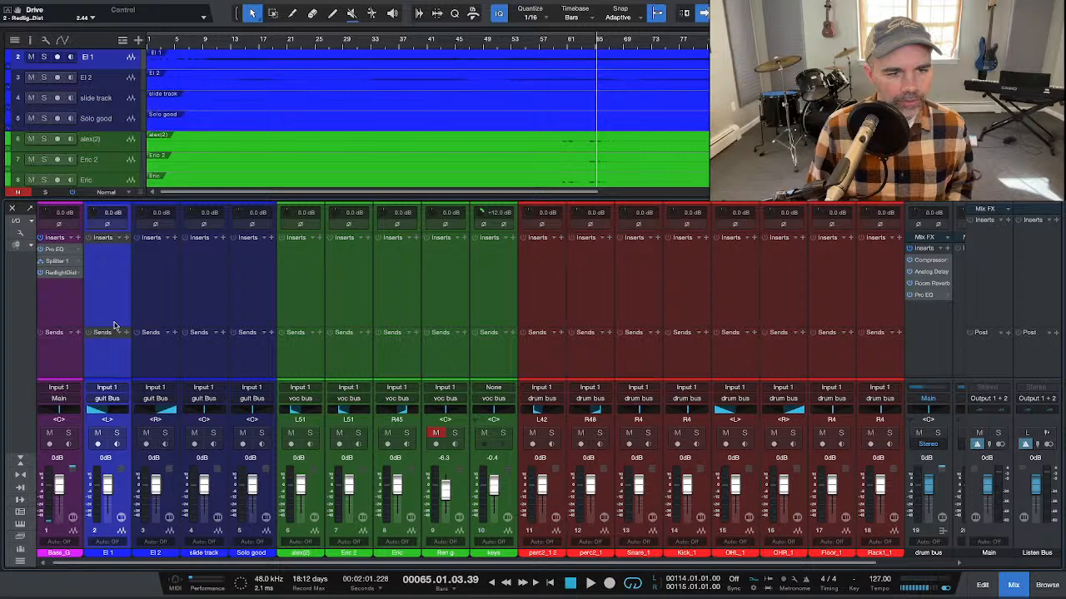
shift+click(255, 304)
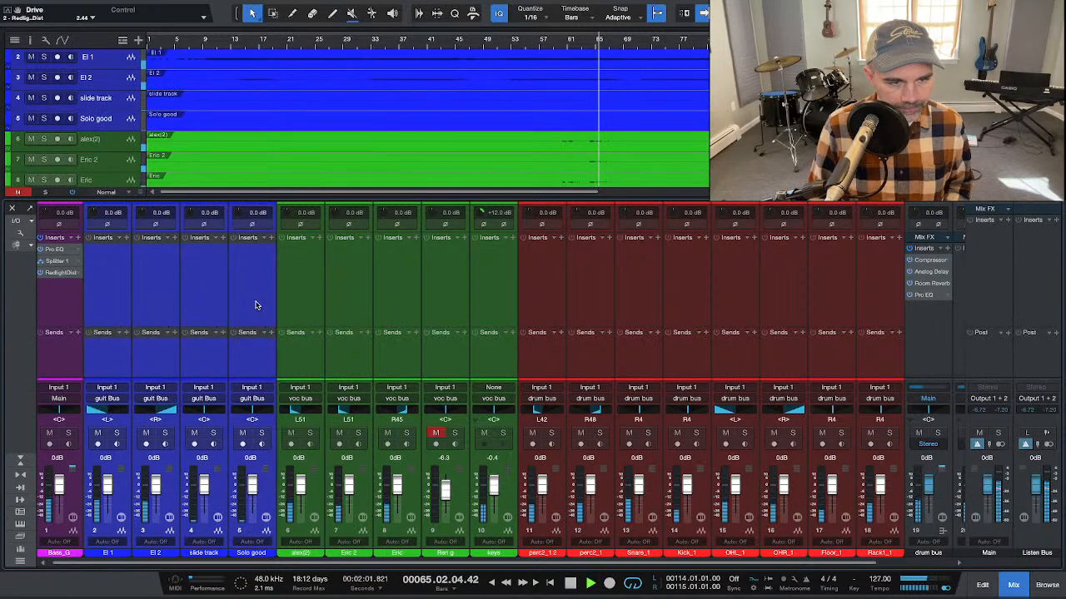
click(213, 433)
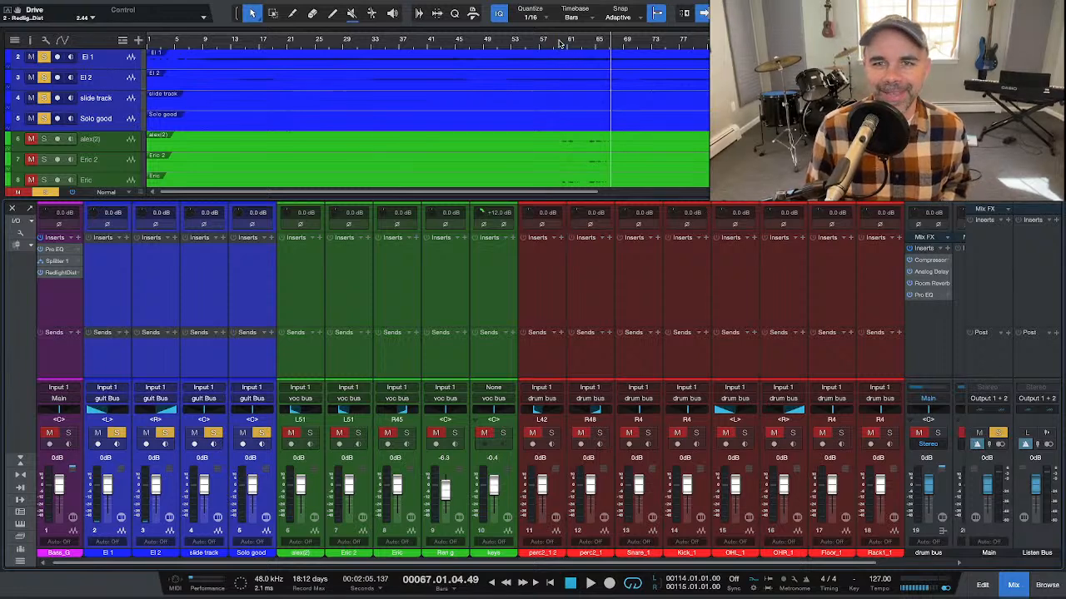
Step: Set the loop range from bar 60 to bar 67 and listen to the soloed guitars
drag(563, 30, 612, 29)
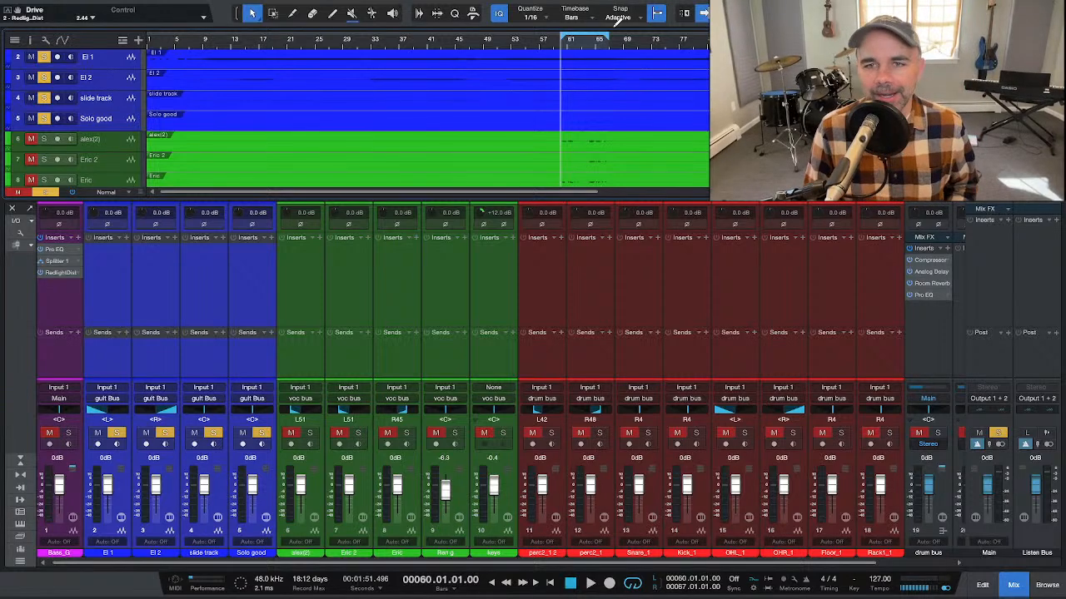
key(space)
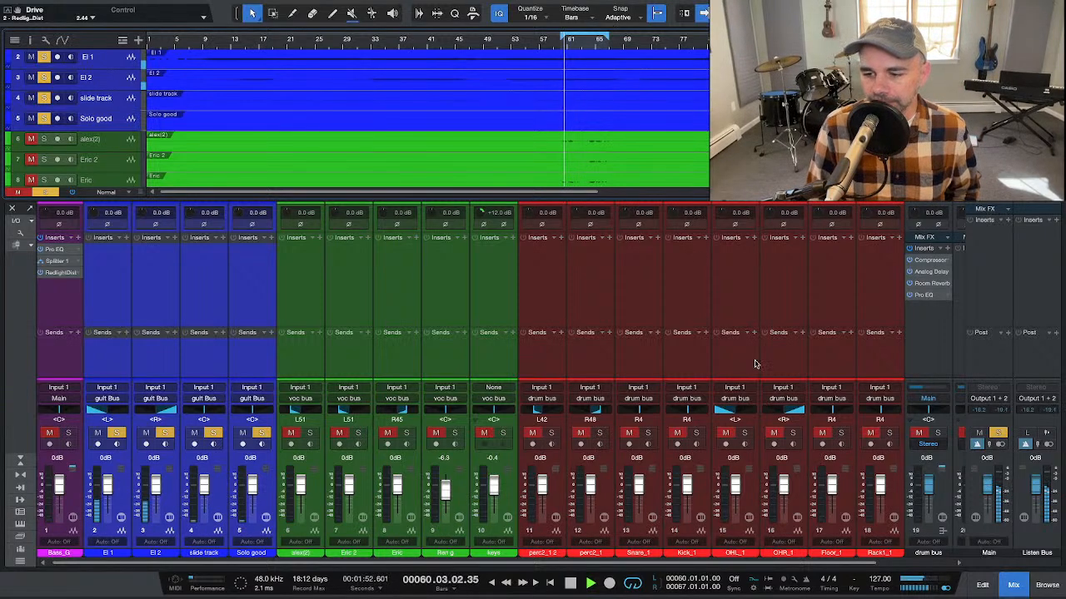
click(905, 567)
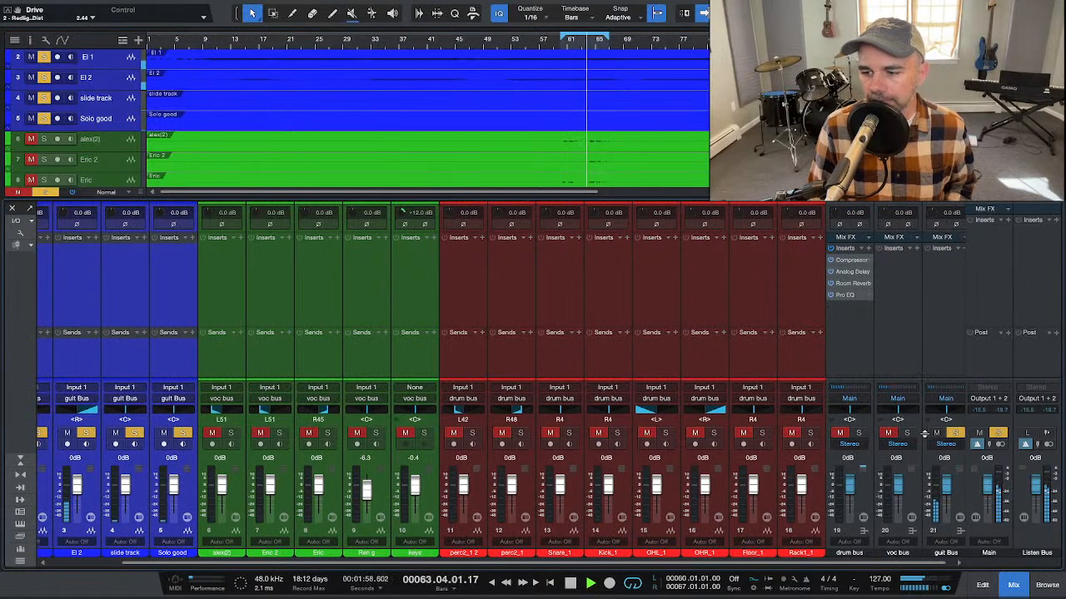
drag(934, 565, 955, 563)
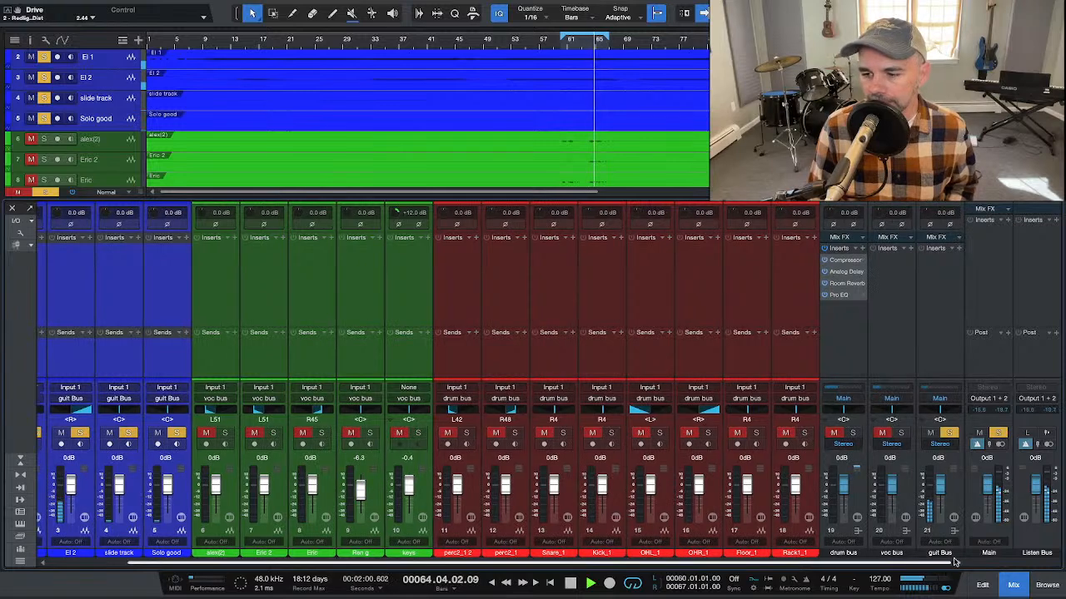
key(space)
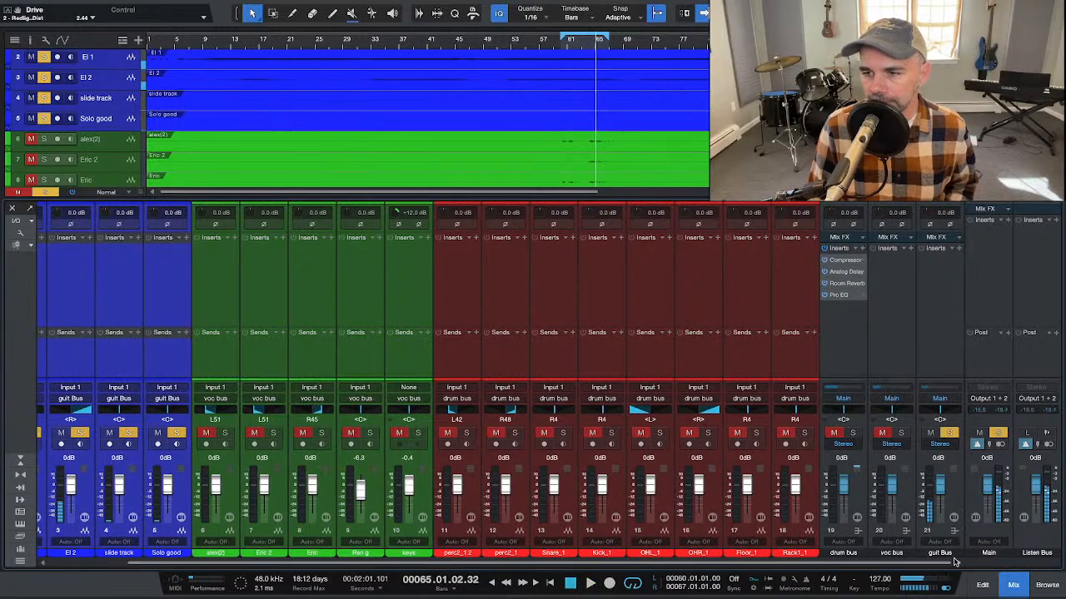
Step: Add the Compressor plug-in as an insert on the guit Bus channel
click(959, 249)
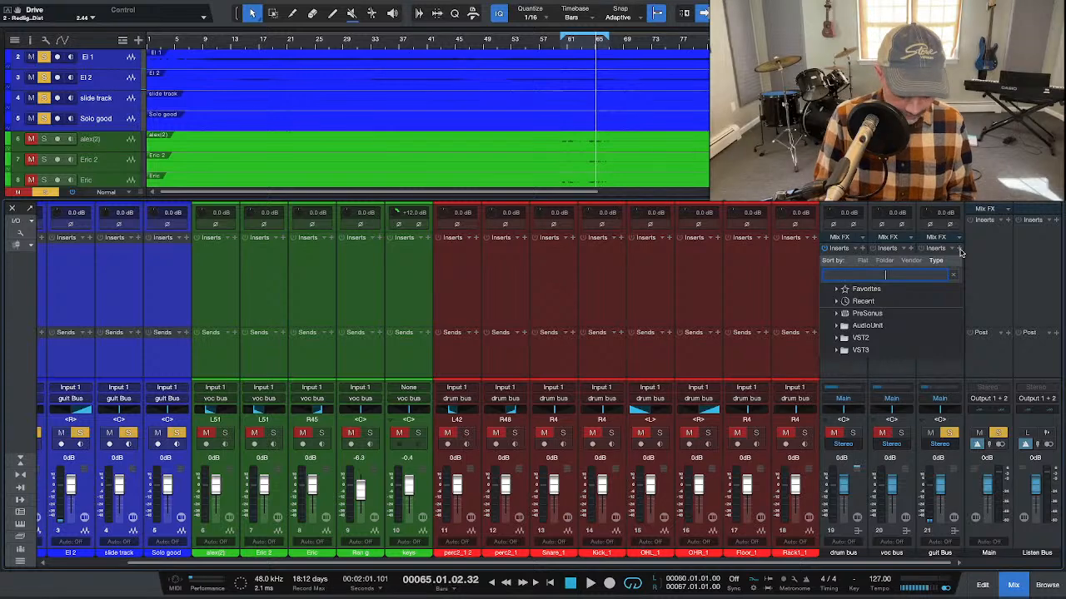
text(co)
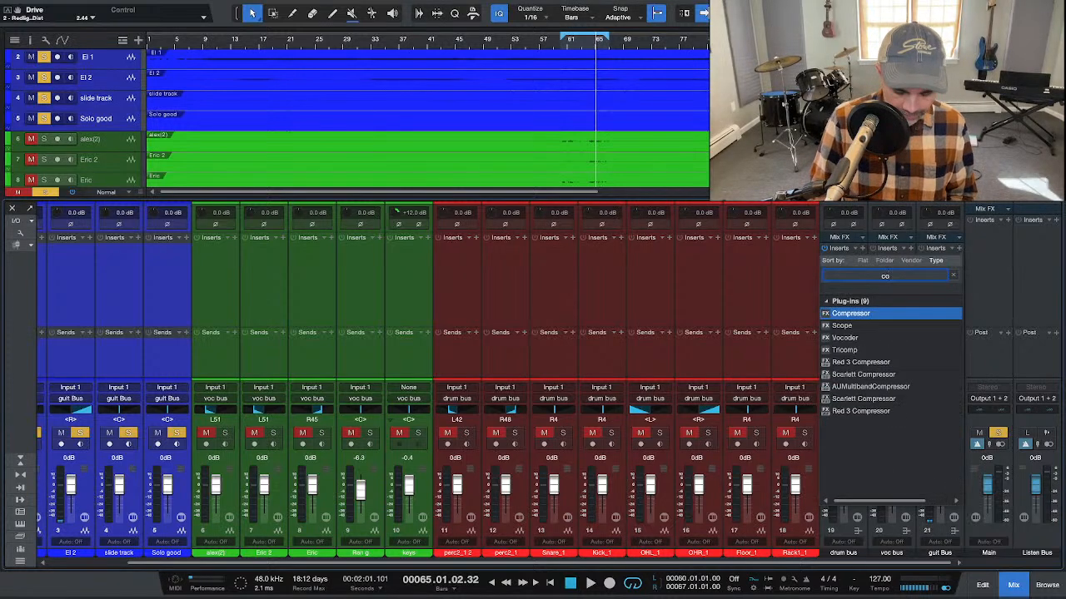
key(Return)
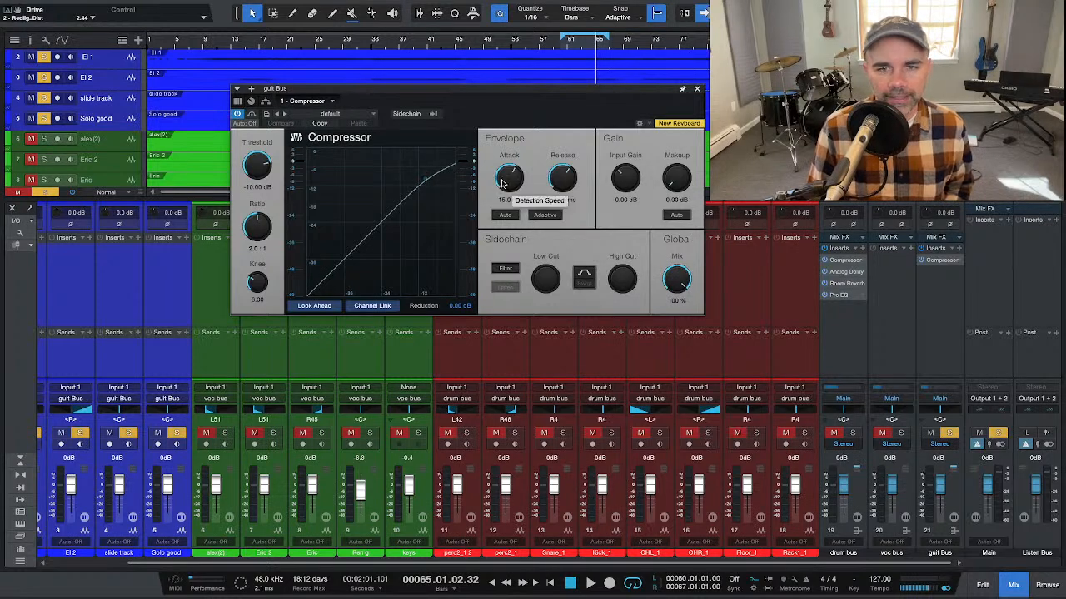
Step: Set the guit Bus compressor to 0.37 ms attack, 3.78 ms release, -18.16 dB threshold and a 4.0:1 ratio while playing the loop
drag(503, 183, 482, 202)
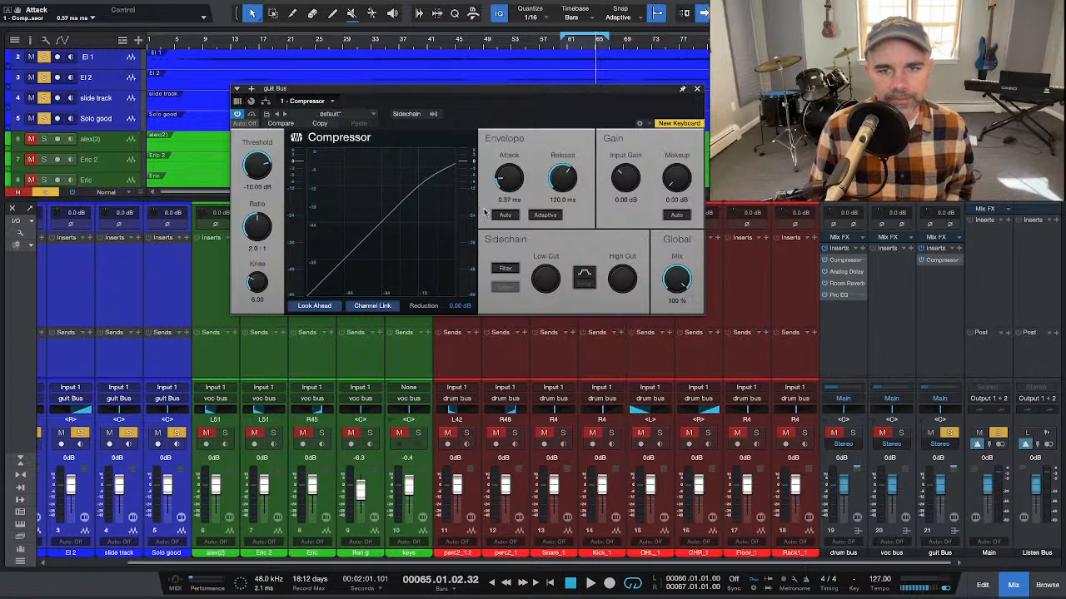
drag(566, 170, 541, 194)
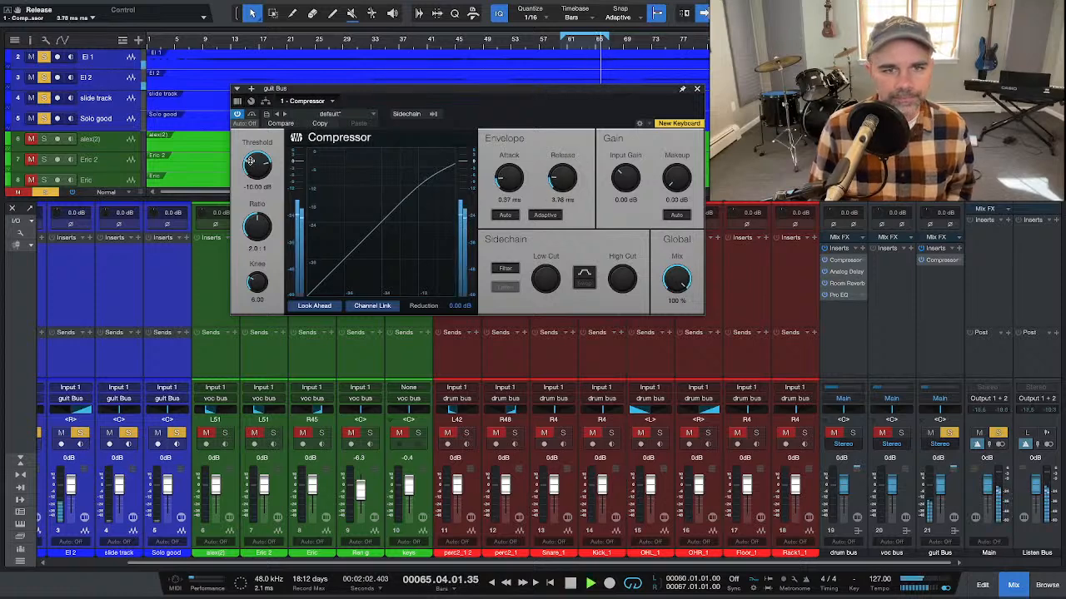
drag(256, 164, 252, 181)
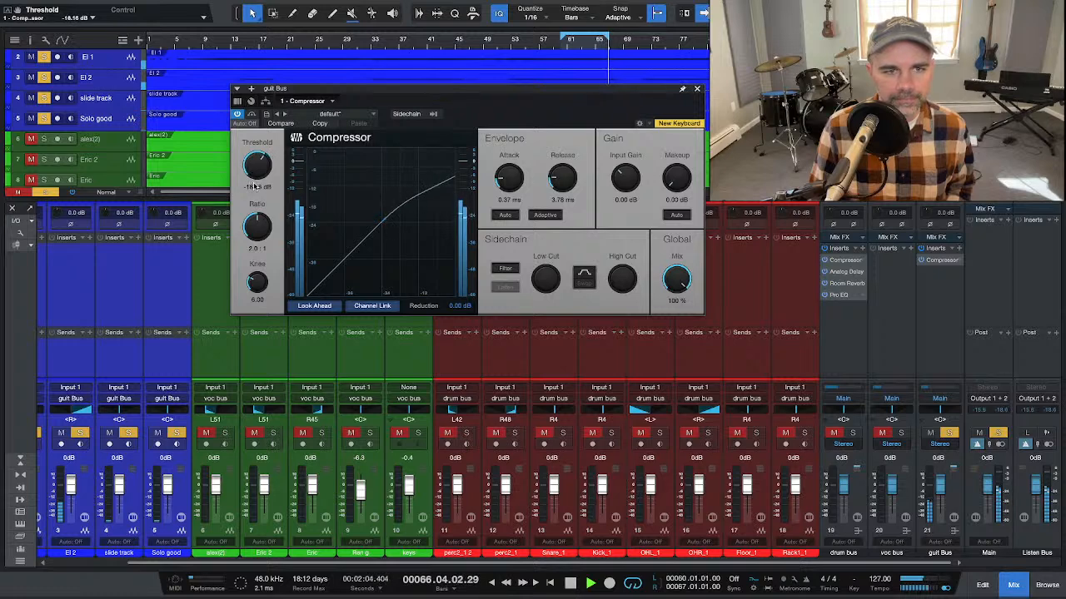
mouse_move(256, 239)
mouse_down()
mouse_move(244, 237)
mouse_move(263, 232)
mouse_up()
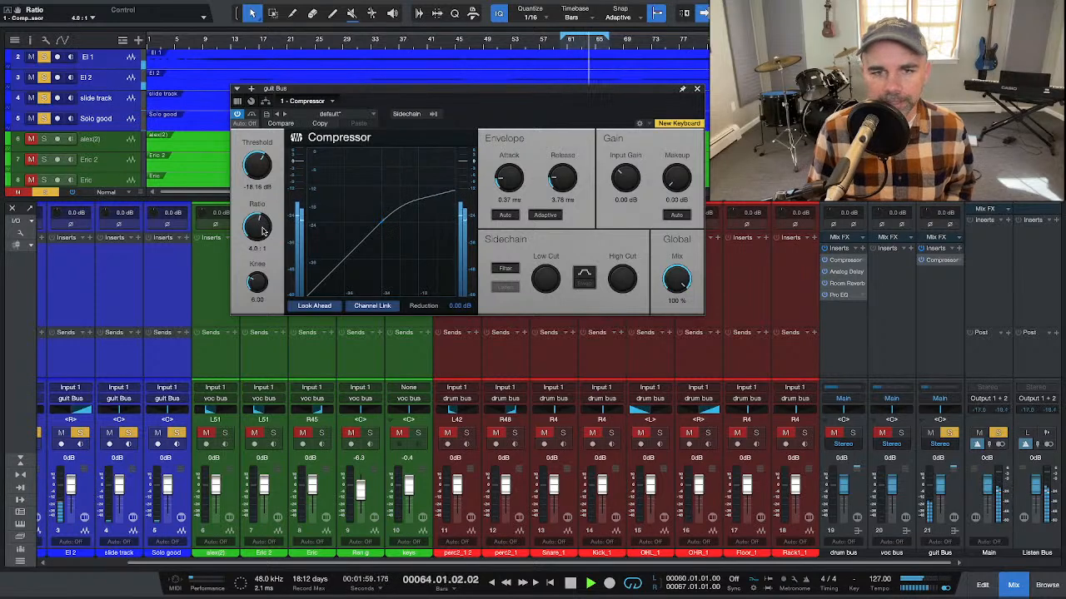
click(697, 89)
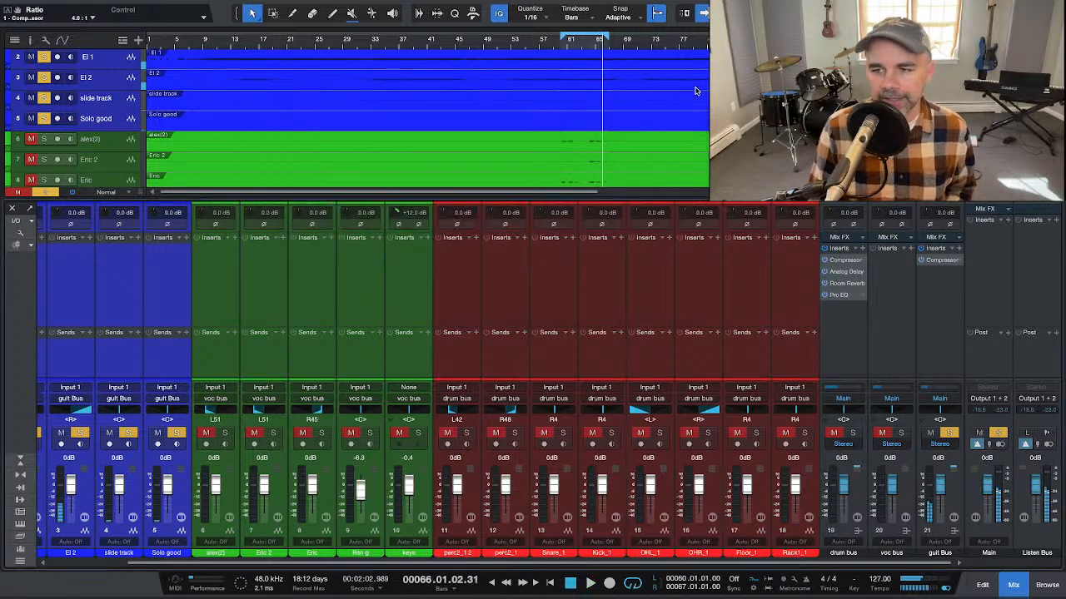
Step: Add the Fat Channel plug-in to the guit Bus and load its Rock 1 guitar preset
click(959, 248)
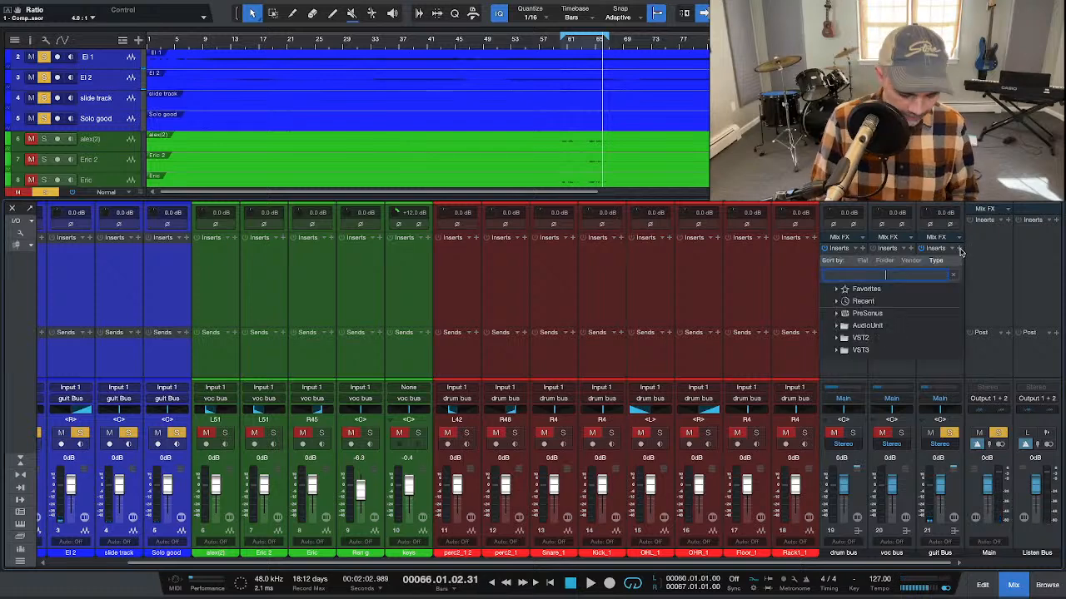
text(fat)
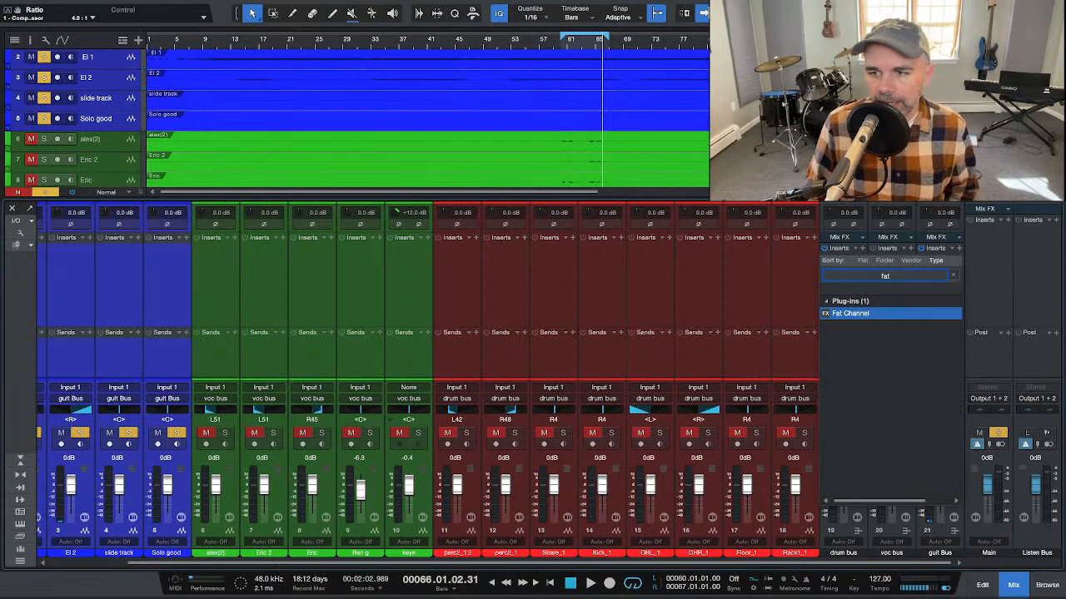
key(Return)
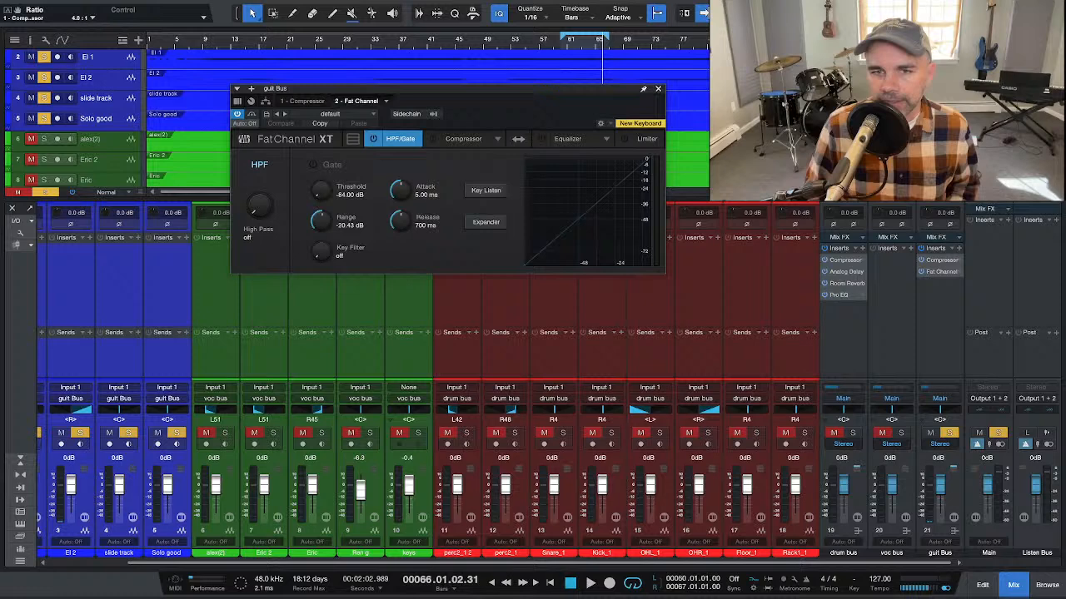
click(373, 114)
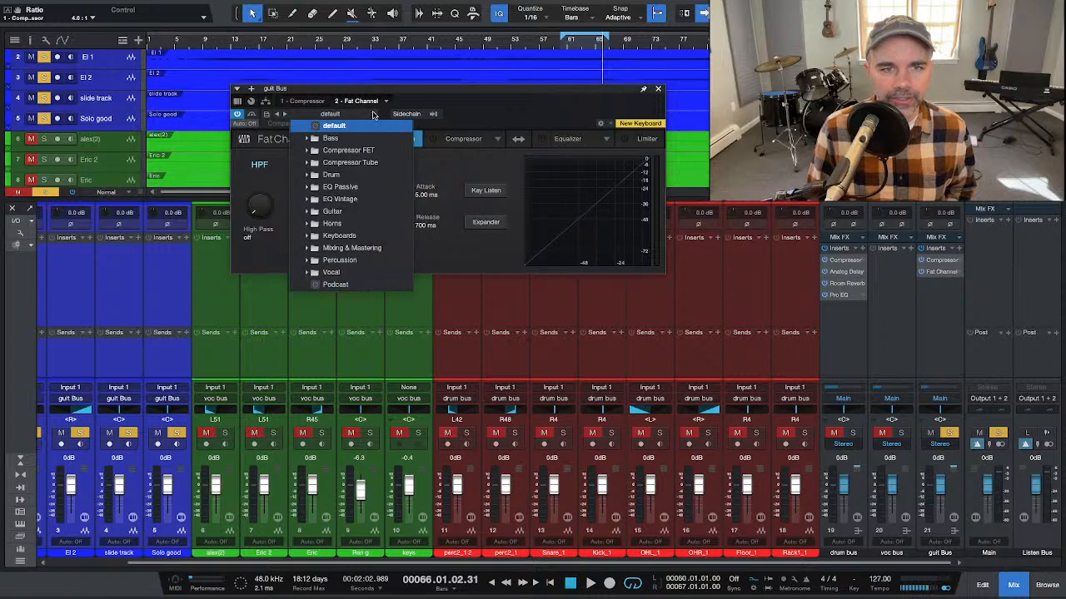
click(344, 212)
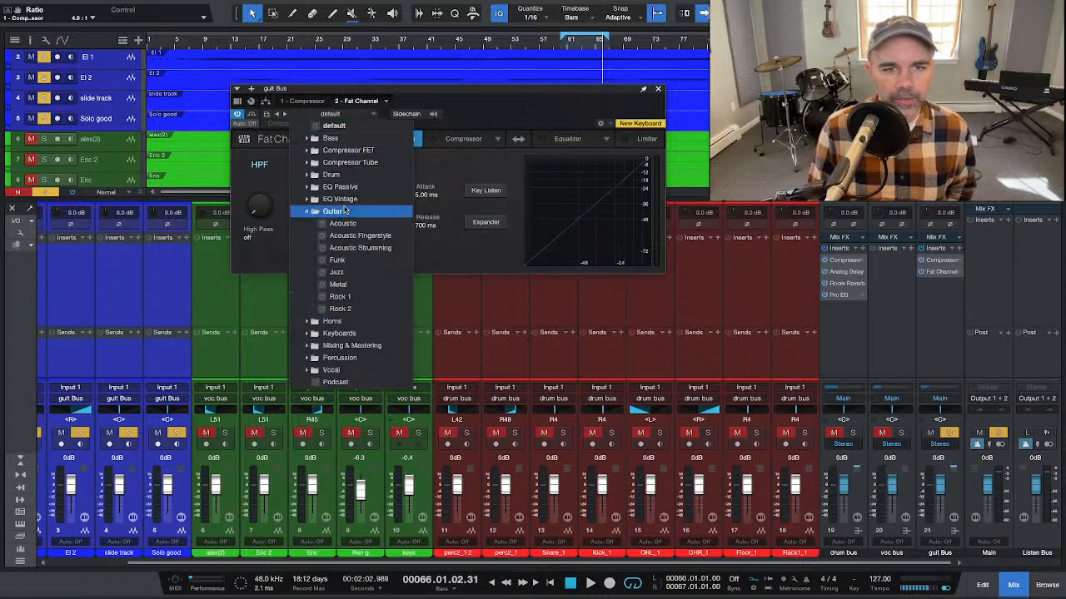
click(333, 298)
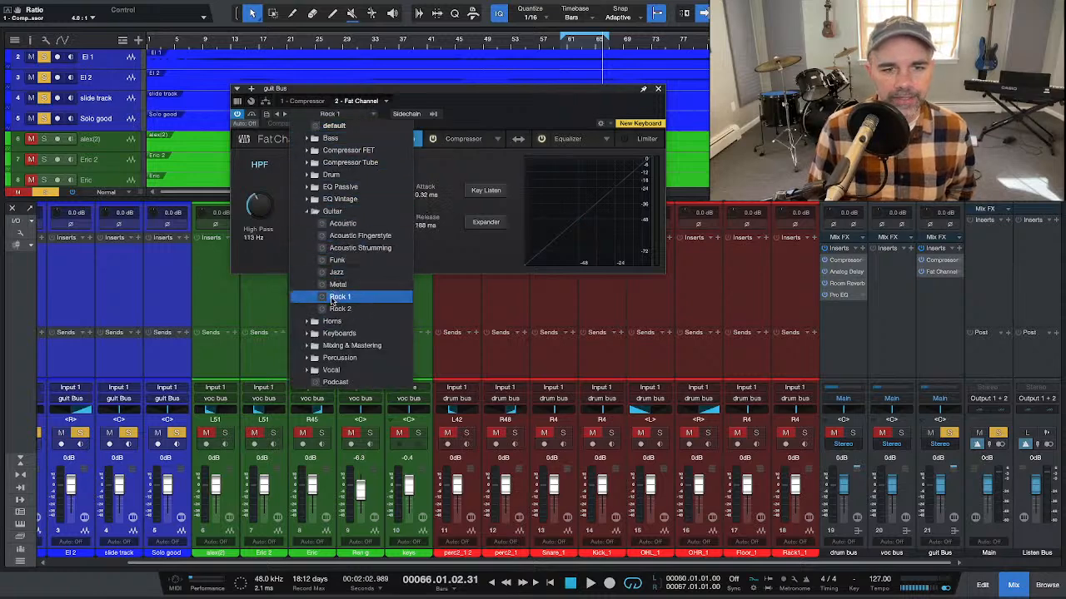
click(466, 247)
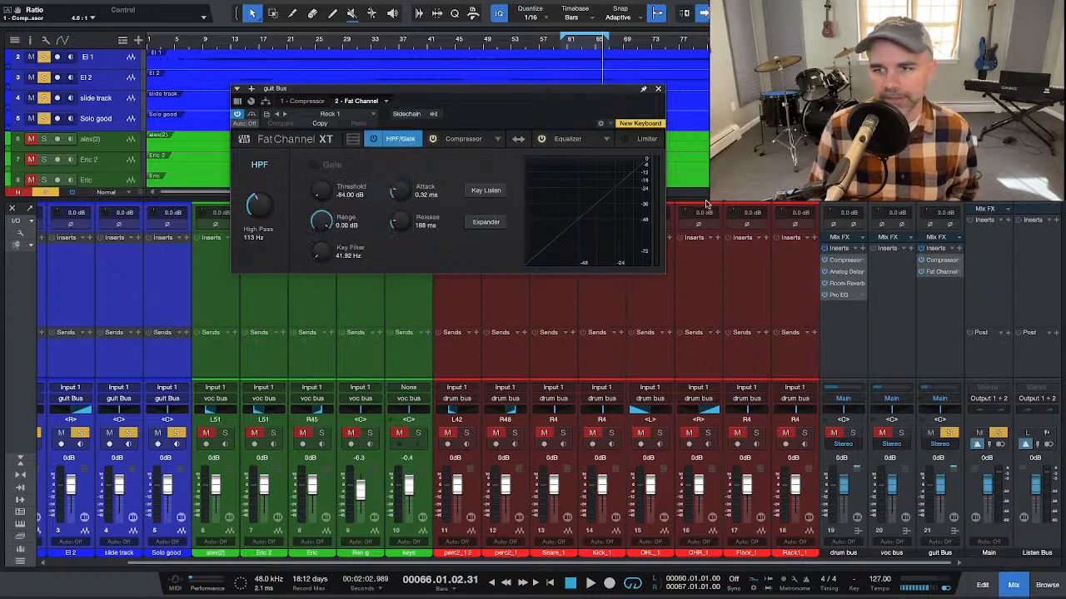
Step: Play the guitar loop and compare the guit Bus sound with the Fat Channel bypassed and active
key(space)
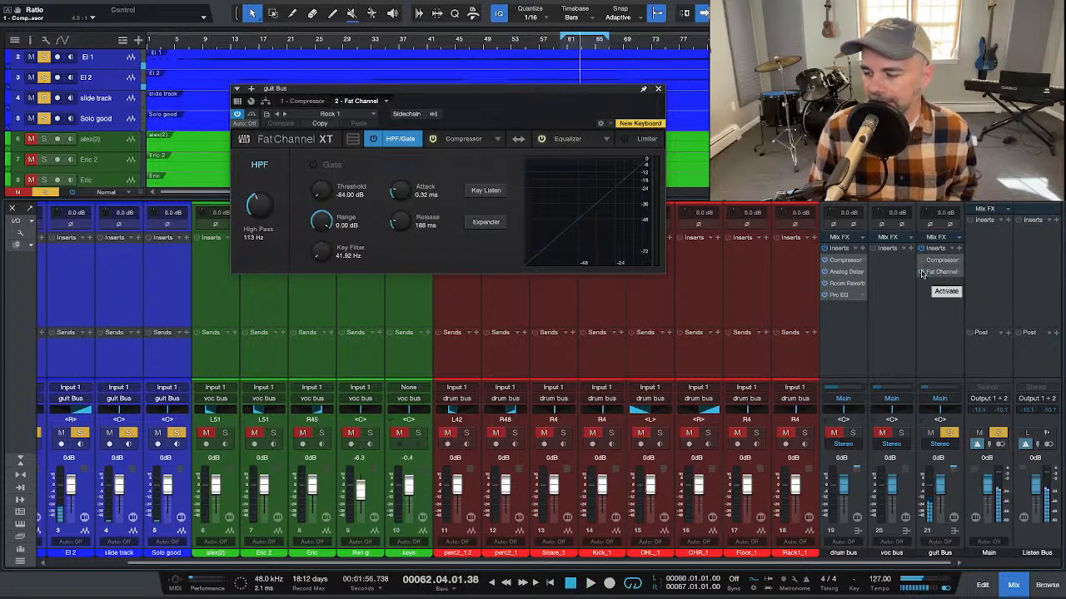
click(922, 273)
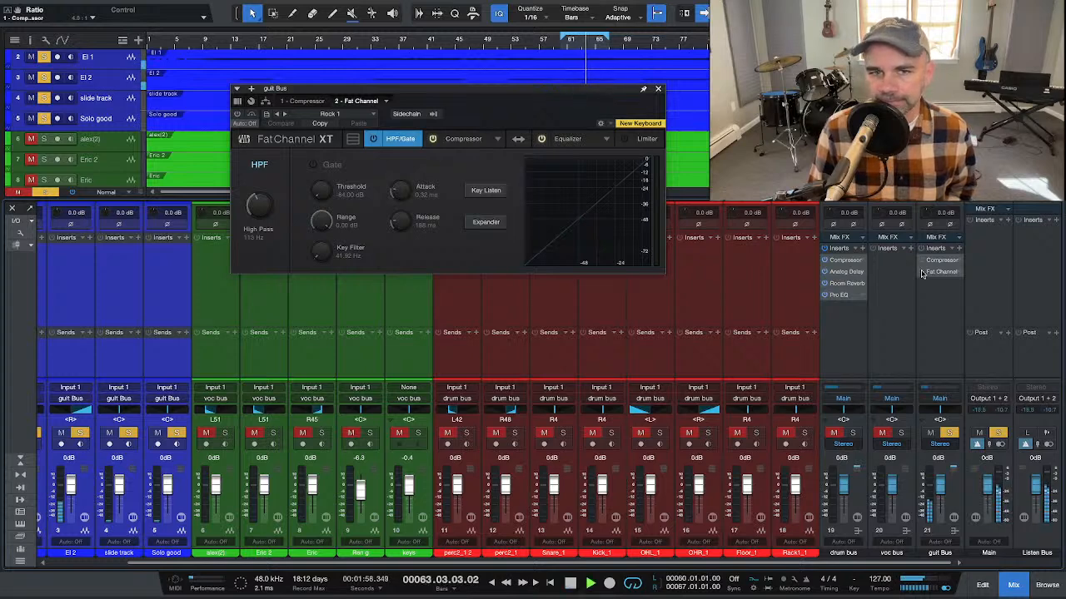
click(922, 274)
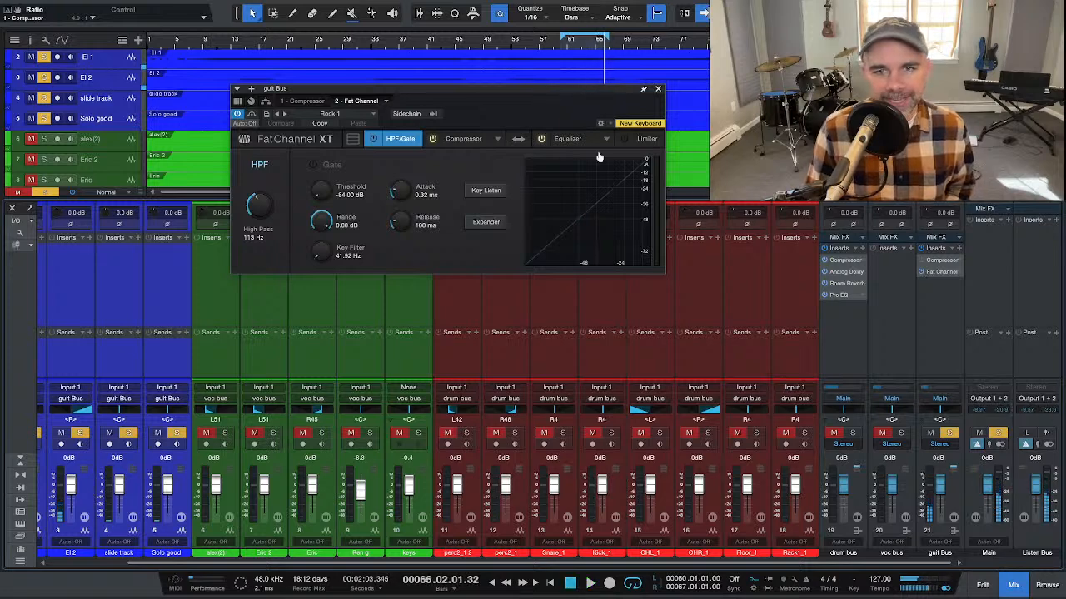
Step: Set the gain of the Fat Channel's compressor to 3.44 dB and play the guitar loop
click(472, 140)
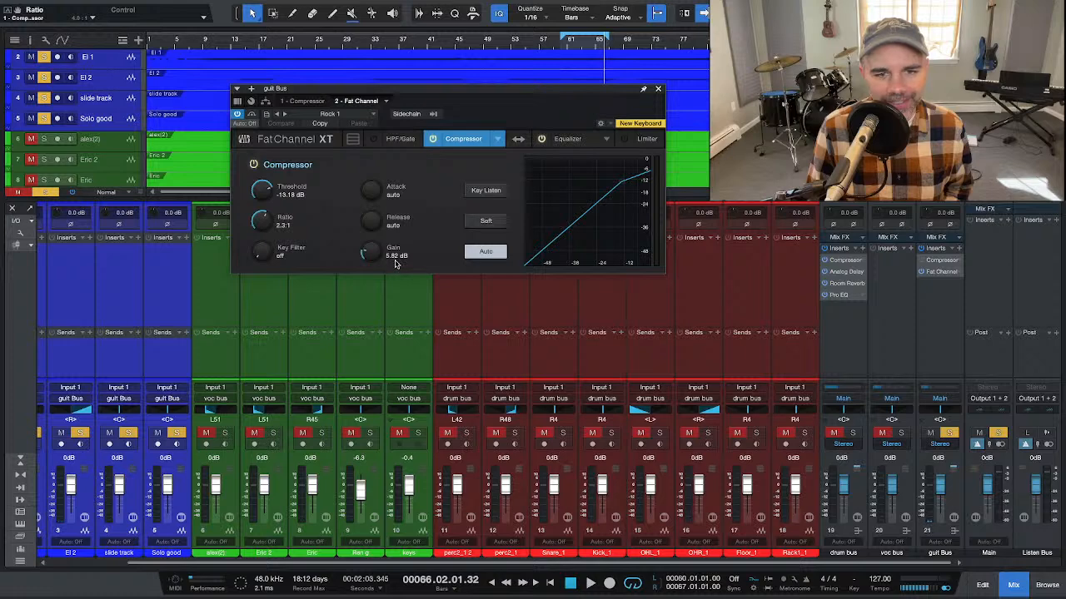
drag(372, 255, 371, 256)
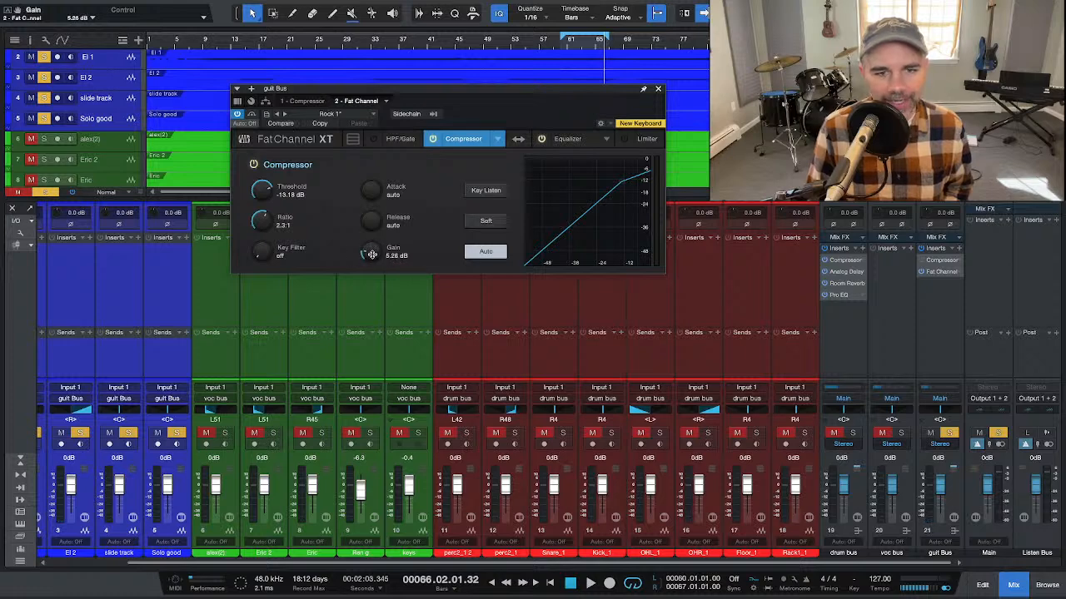
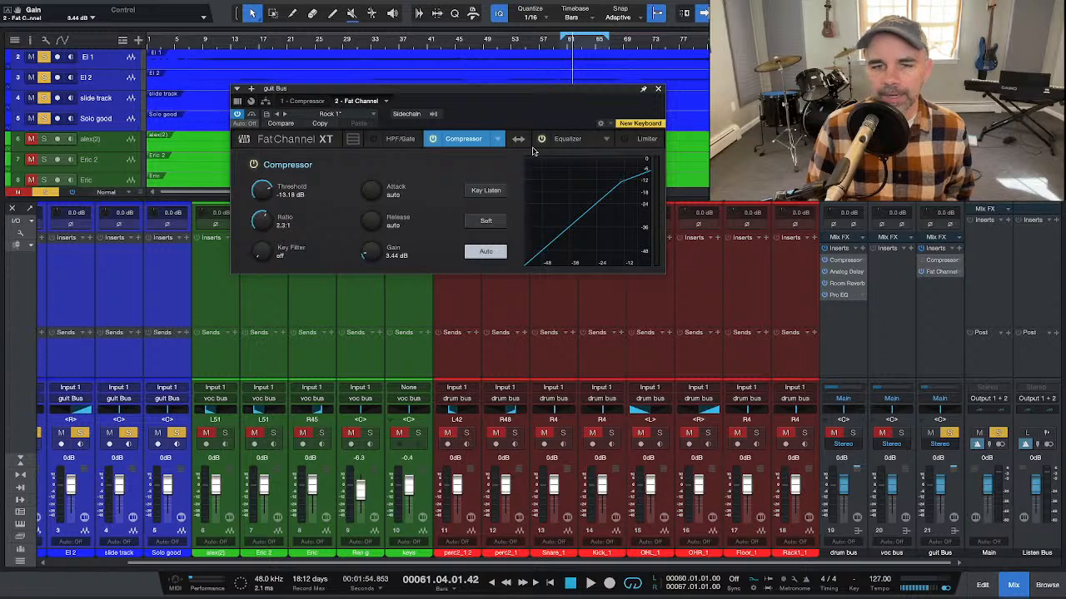
key(space)
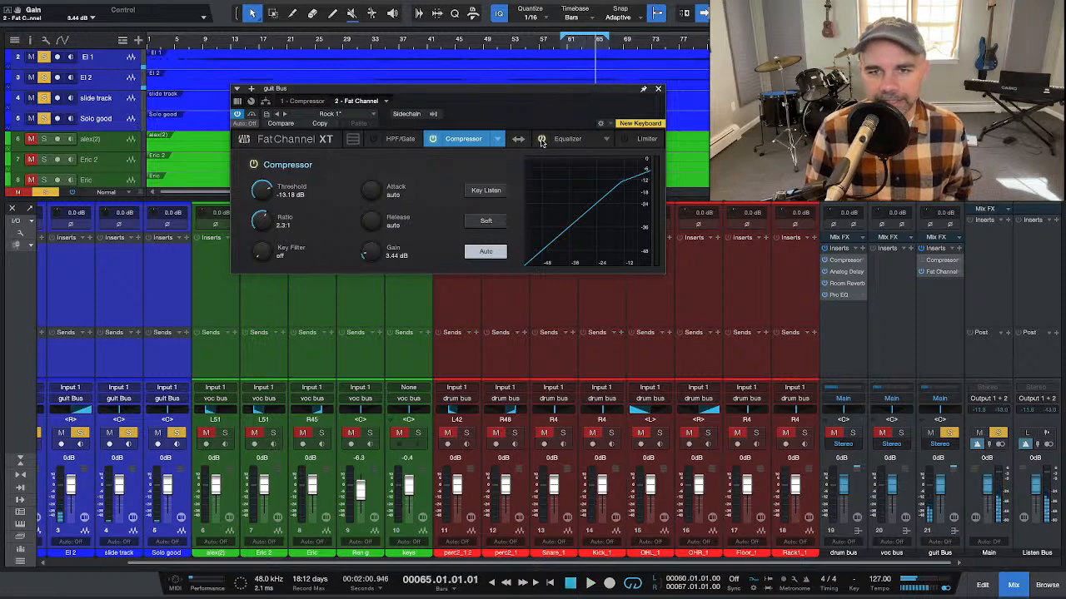
Step: Compare the Fat Channel's equalizer on and off during playback, leave it off and close the plug-in window
click(541, 140)
key(space)
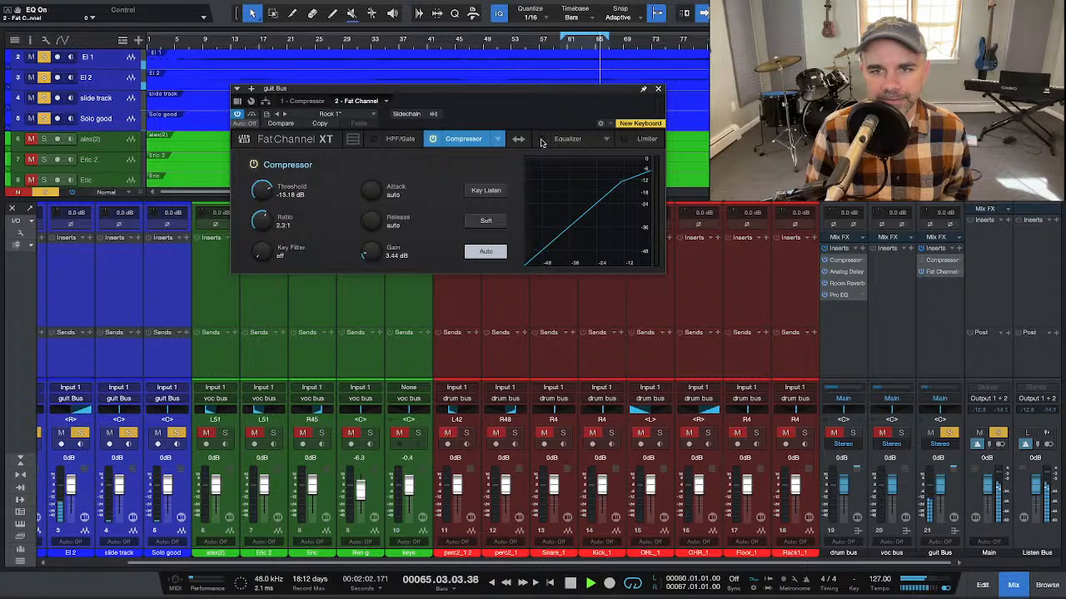
click(541, 140)
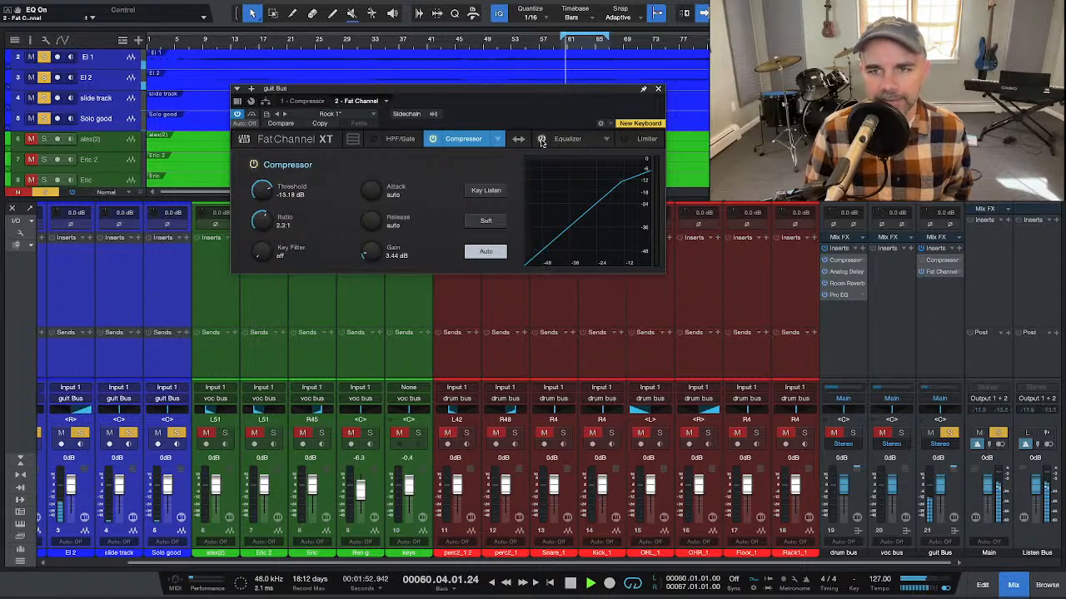
click(541, 140)
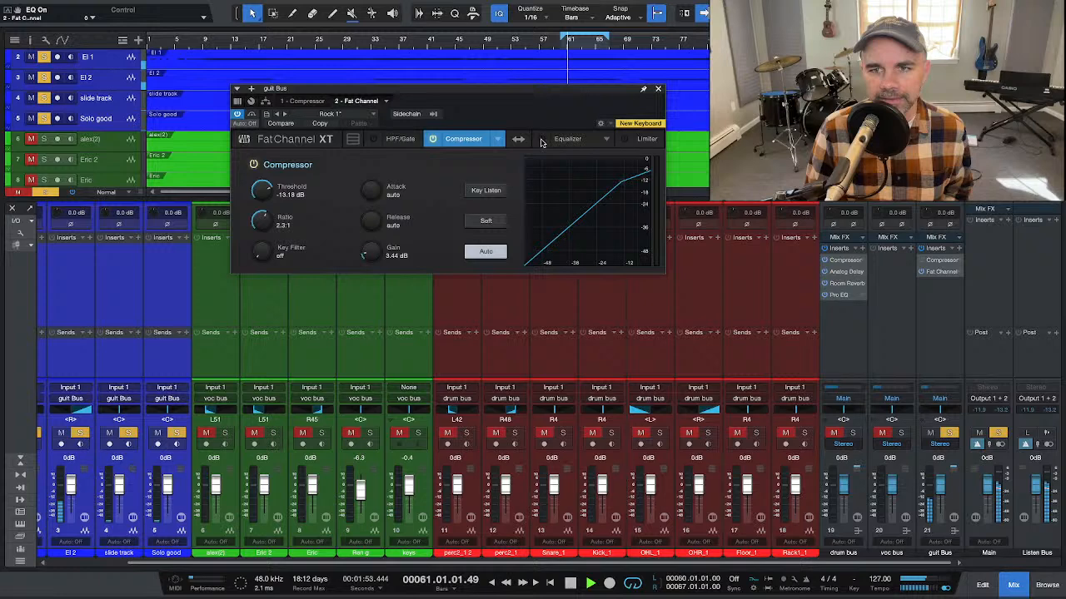
click(658, 90)
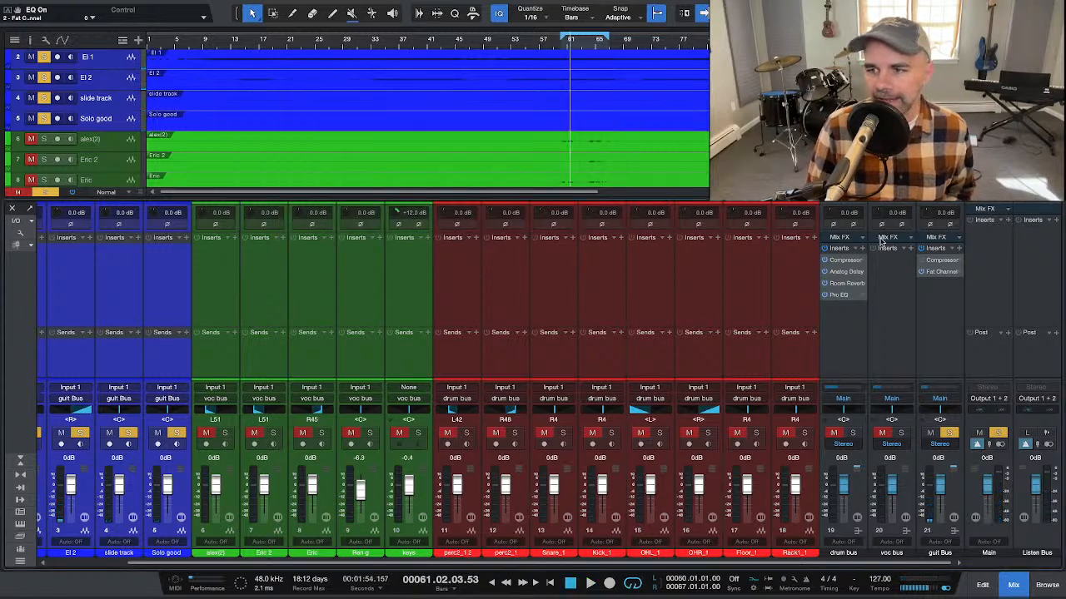
Step: Add the Analog Delay plug-in as an insert on the guit Bus and listen to the loop with it
click(959, 249)
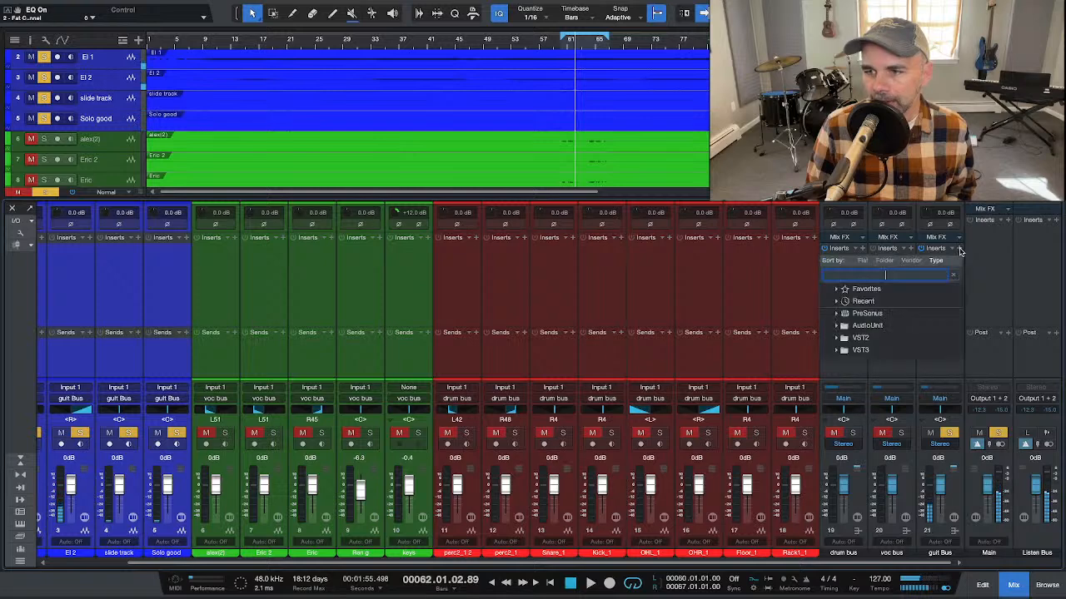
text(de)
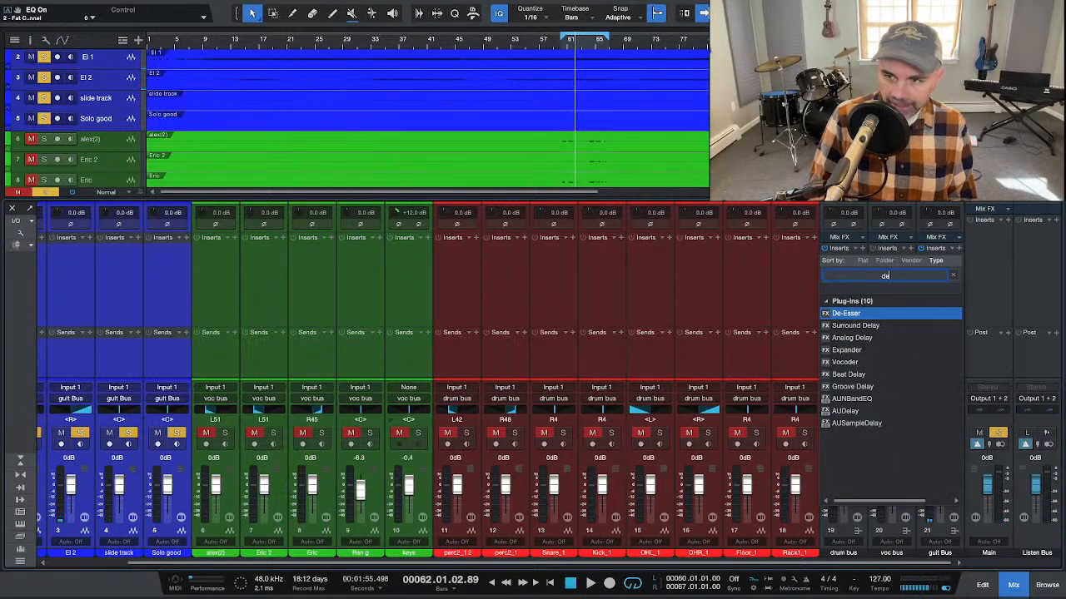
key(Down)
key(Down)
key(Return)
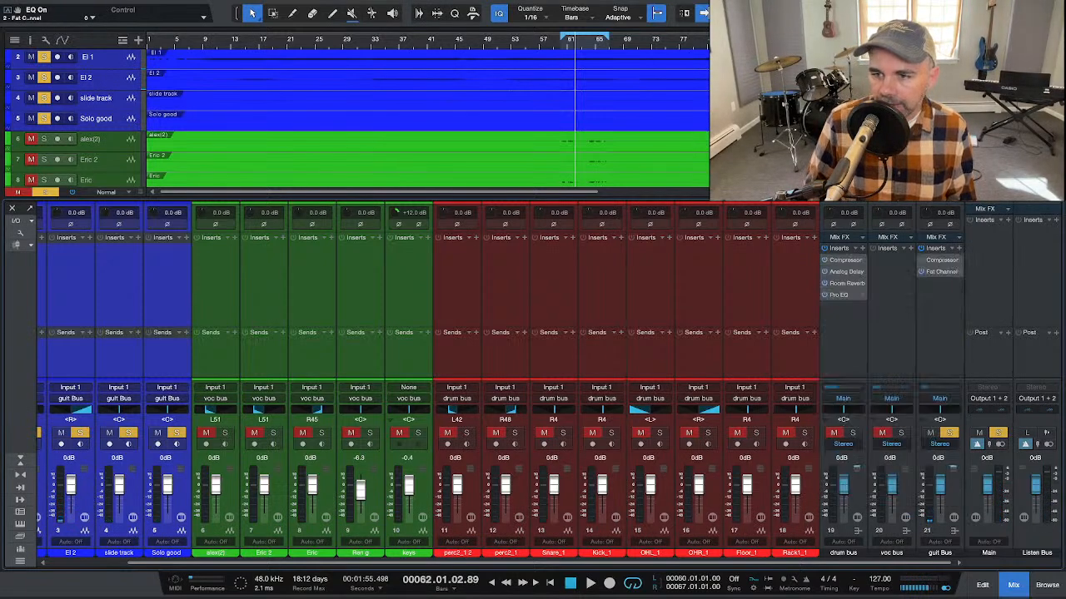
key(space)
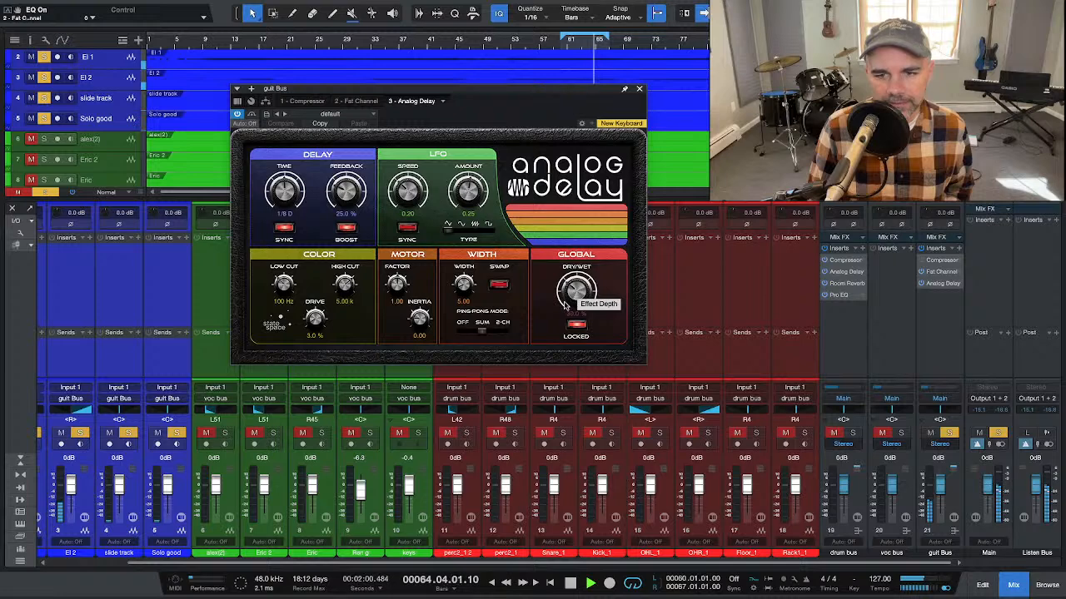
key(space)
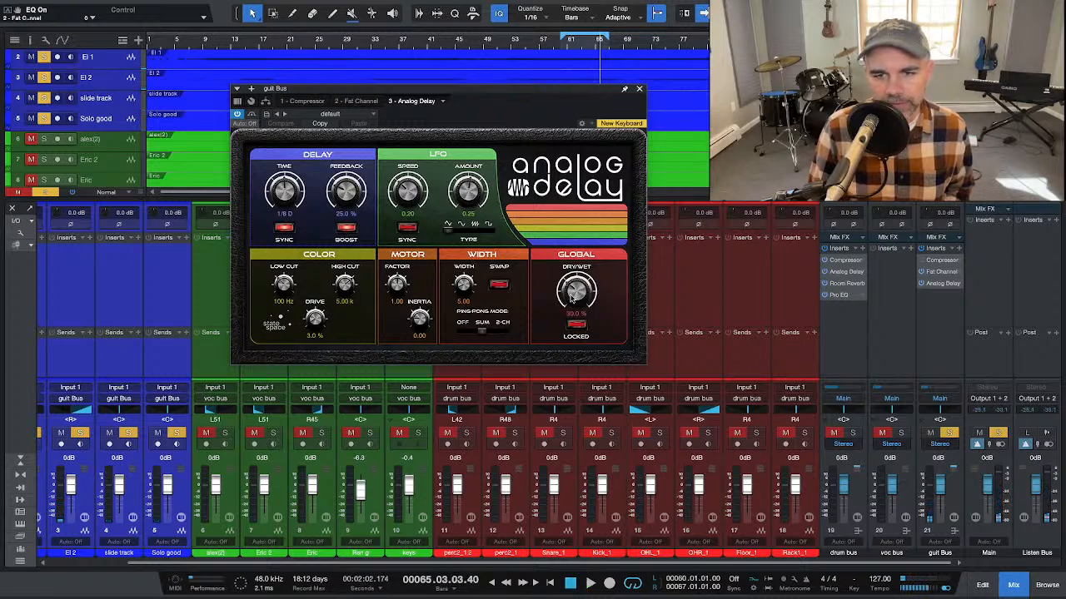
Step: Lower the Analog Delay's dry/wet mix, set its time to 1/8 and feedback to 13.5%, and close its window
mouse_move(570, 293)
mouse_down()
mouse_move(564, 310)
mouse_move(572, 297)
mouse_up()
key(space)
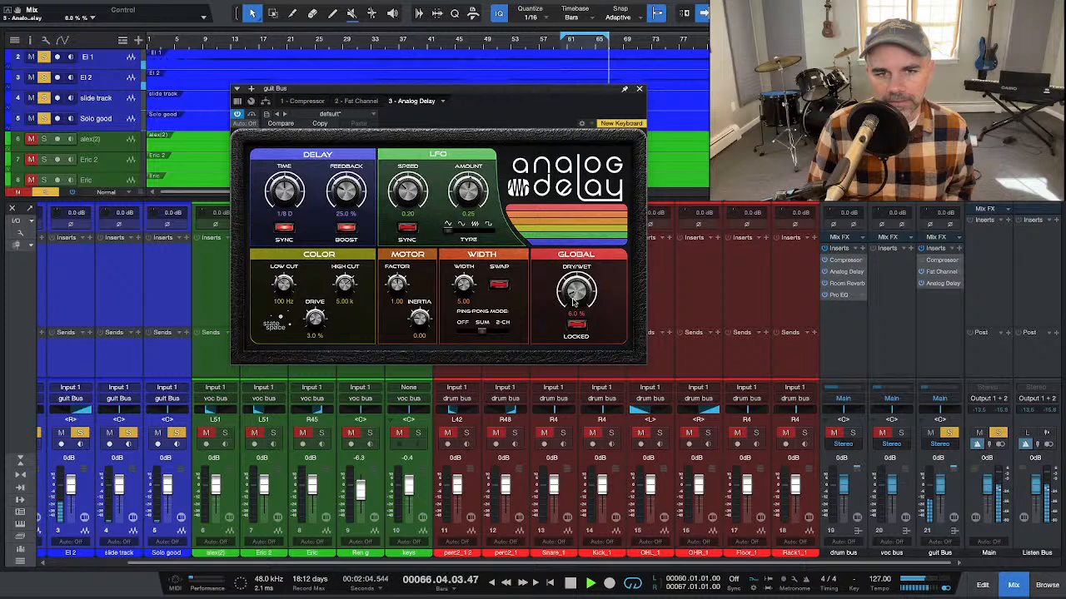
click(290, 218)
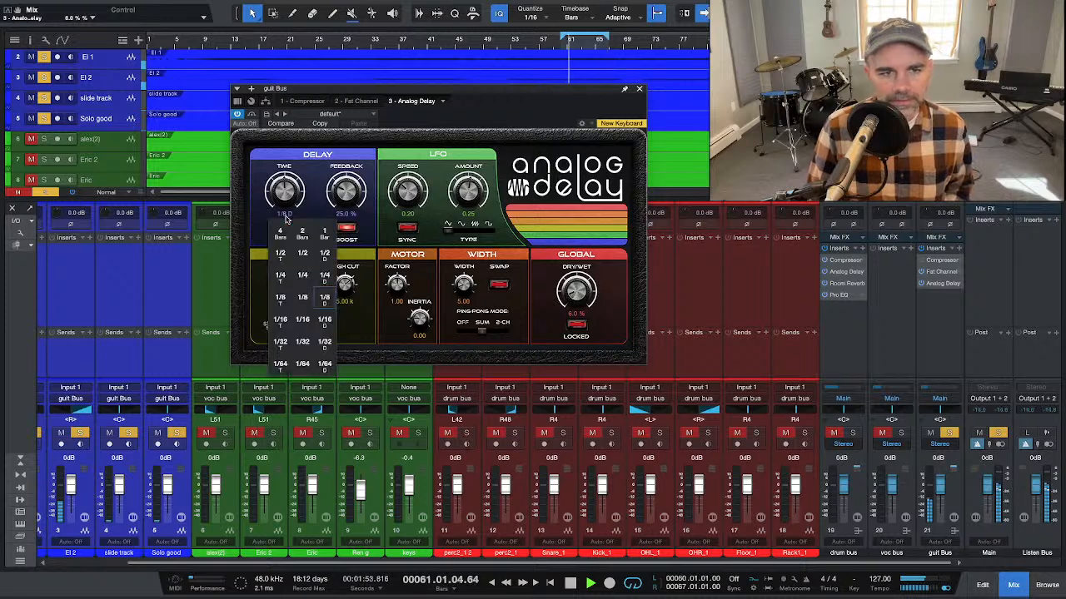
click(303, 298)
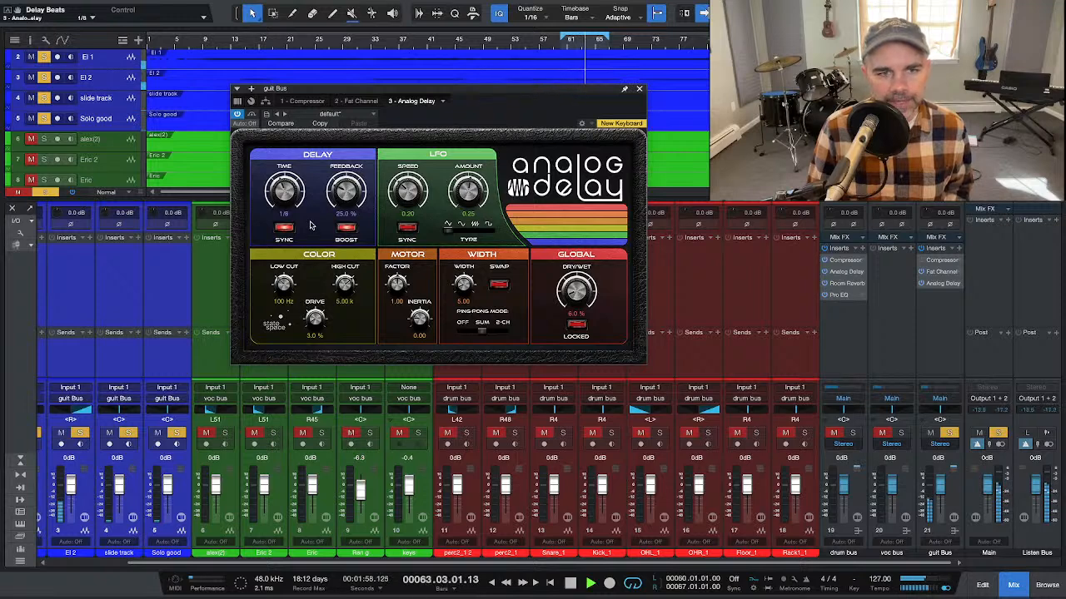
drag(346, 190, 346, 195)
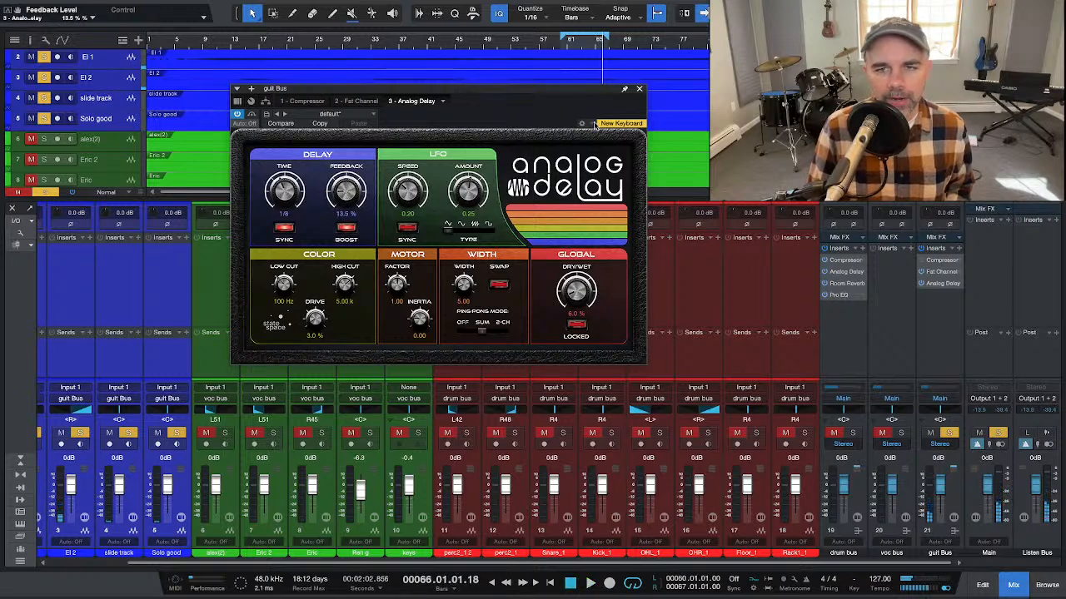
click(640, 90)
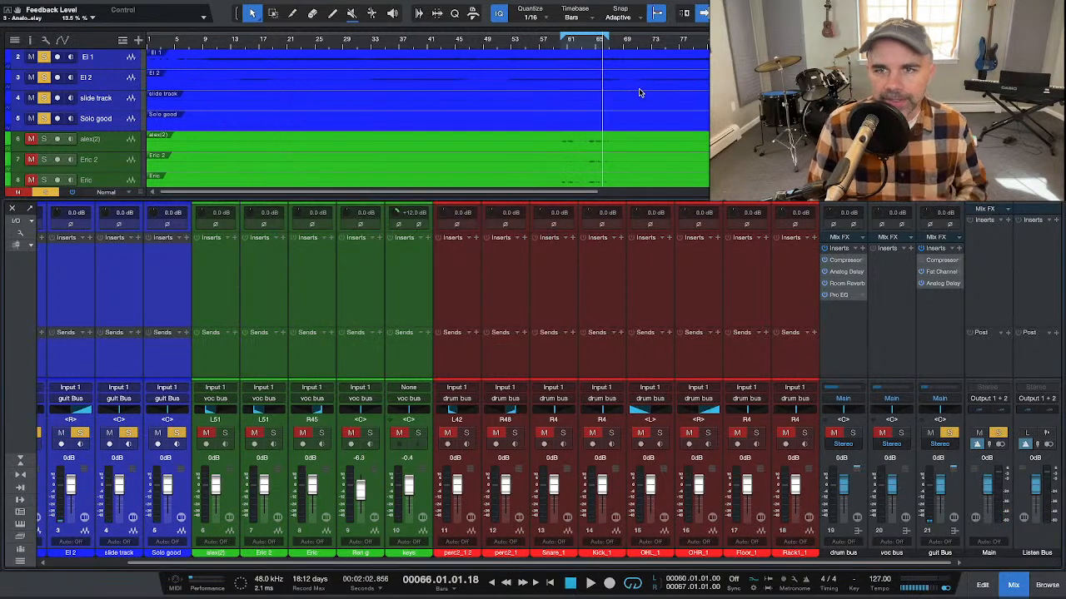
Step: Add the Room Reverb plug-in as an insert on the guit Bus
click(959, 250)
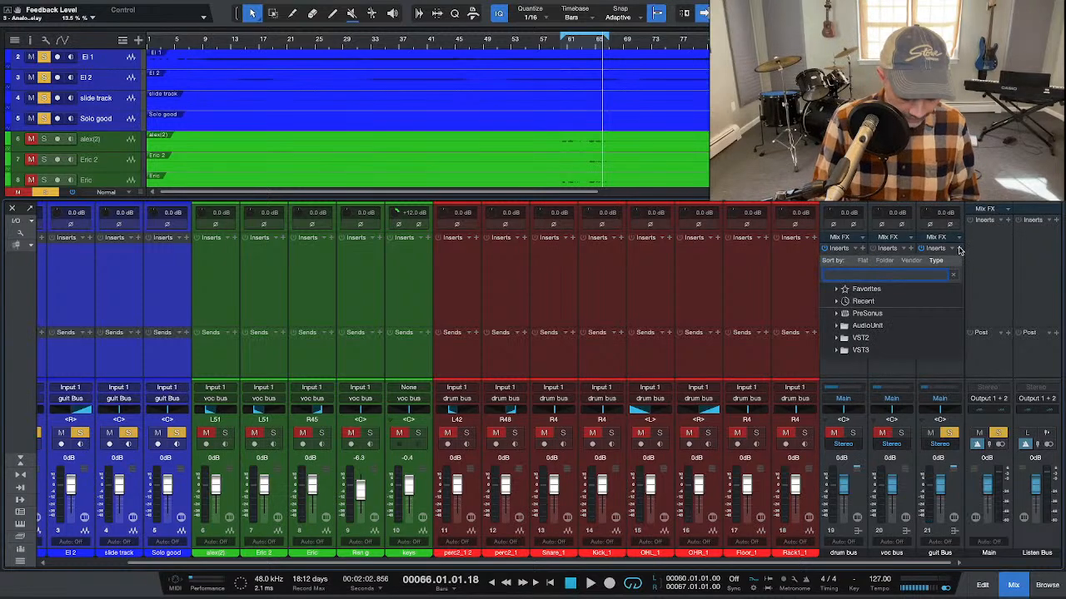
text(re)
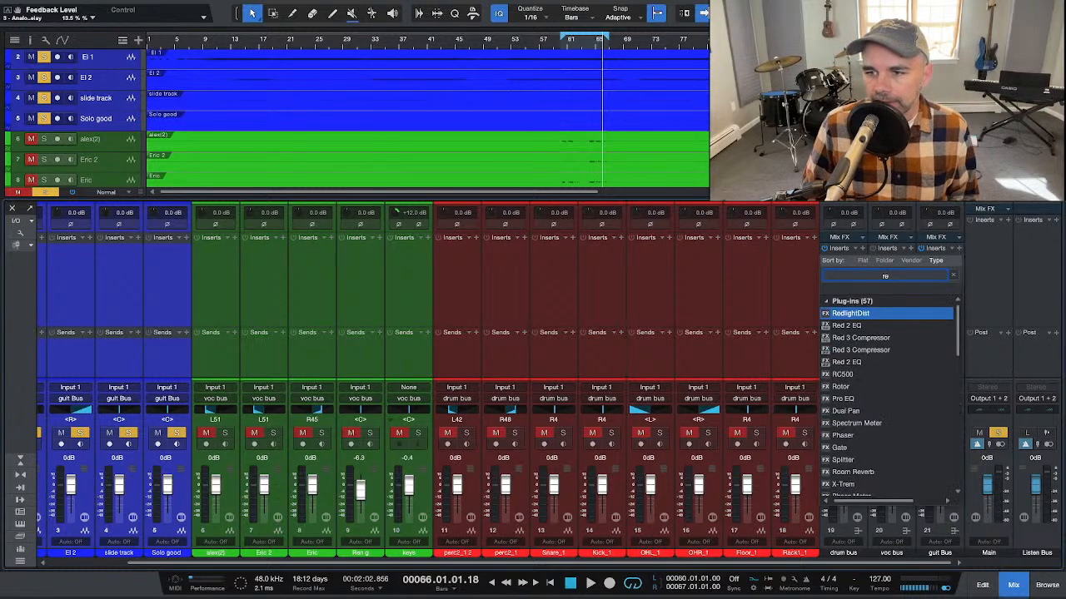
key(Down)
key(Down)
key(Down)
key(Down)
key(Down)
key(Down)
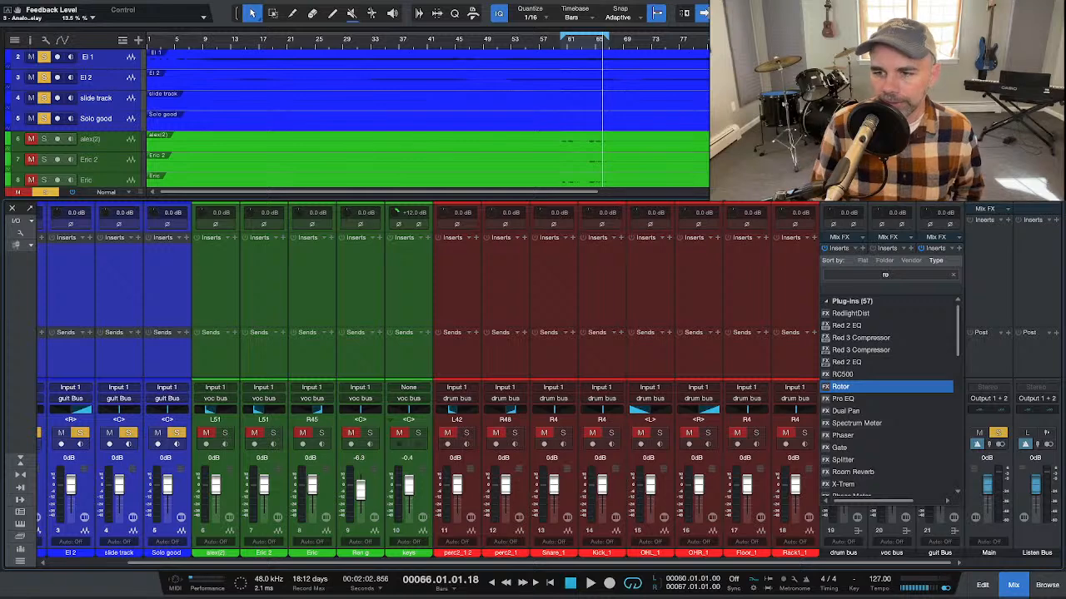
click(880, 480)
Step: Set the guit Bus Room Reverb to 1.81 m size, Room type and 15% global mix while playing the loop
key(space)
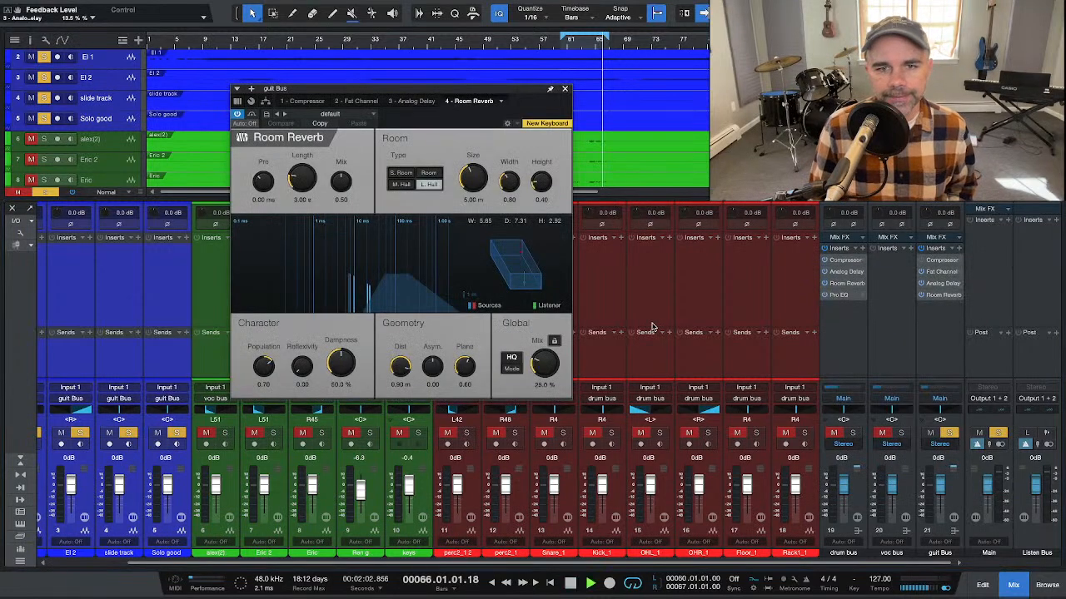
drag(468, 172, 462, 197)
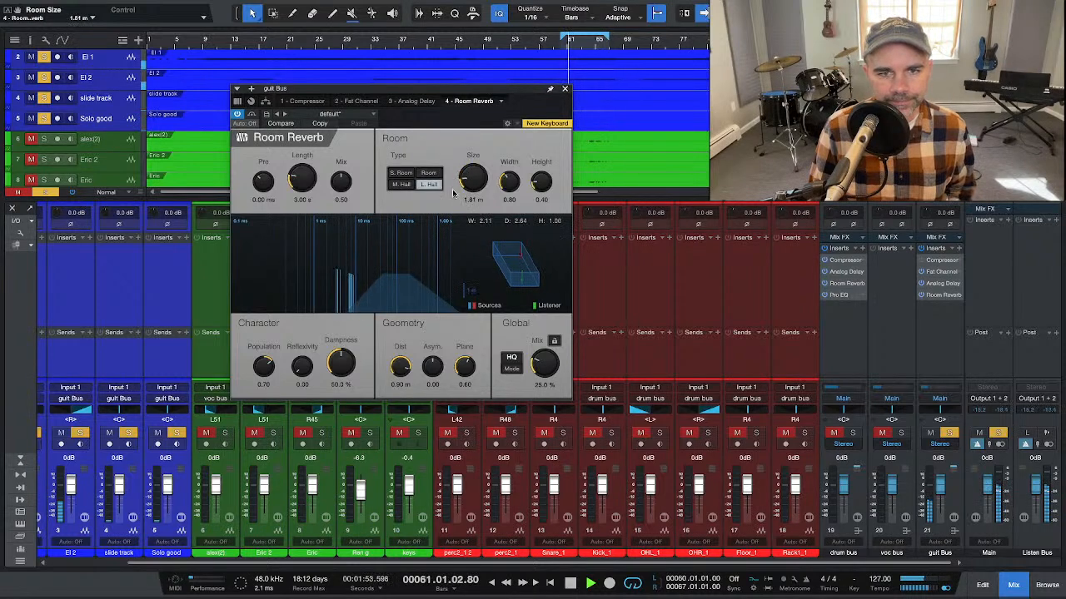
click(428, 174)
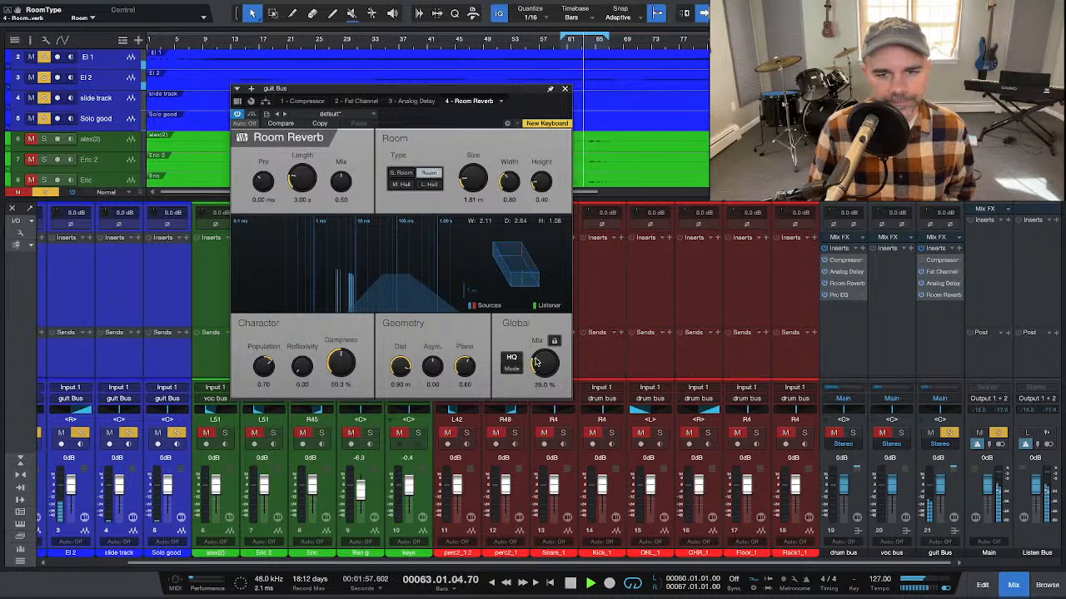
drag(535, 360, 534, 370)
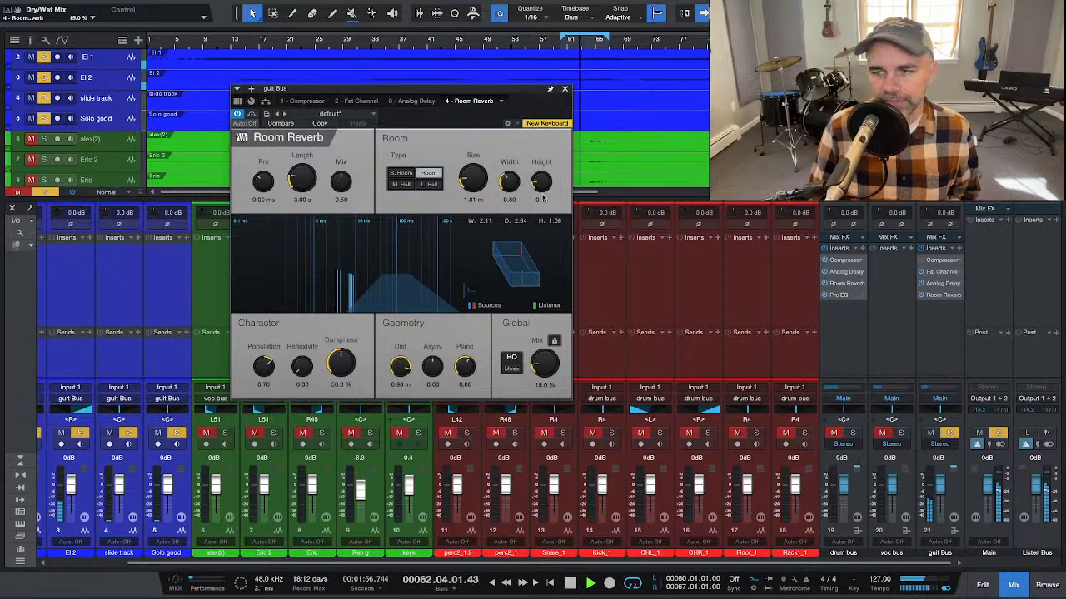
Step: Compare the guit Bus with all its inserts bypassed and active during playback, then close the Room Reverb window
click(922, 250)
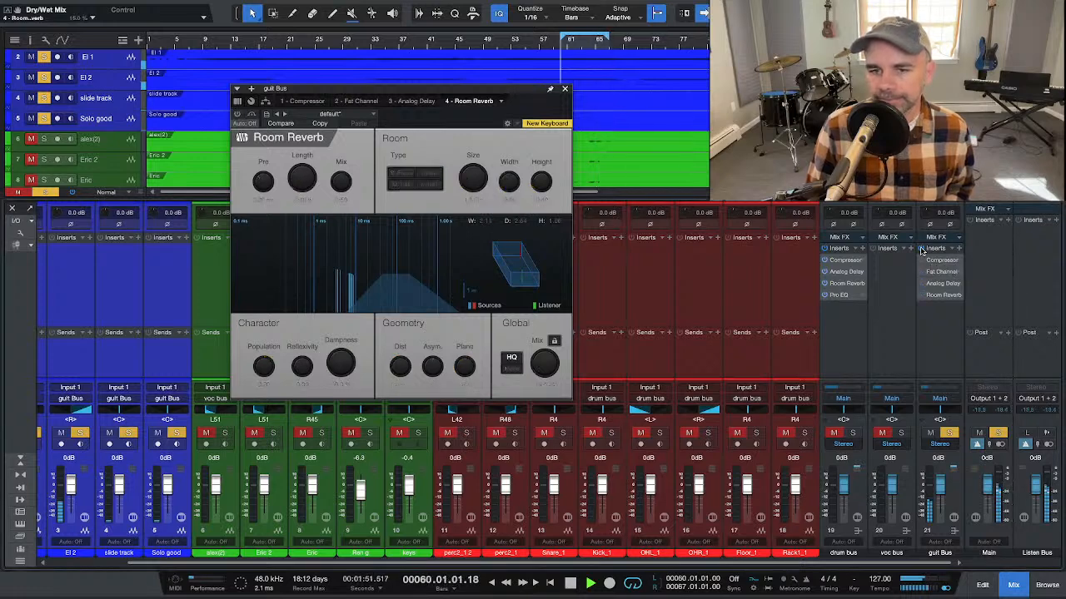
click(921, 250)
key(space)
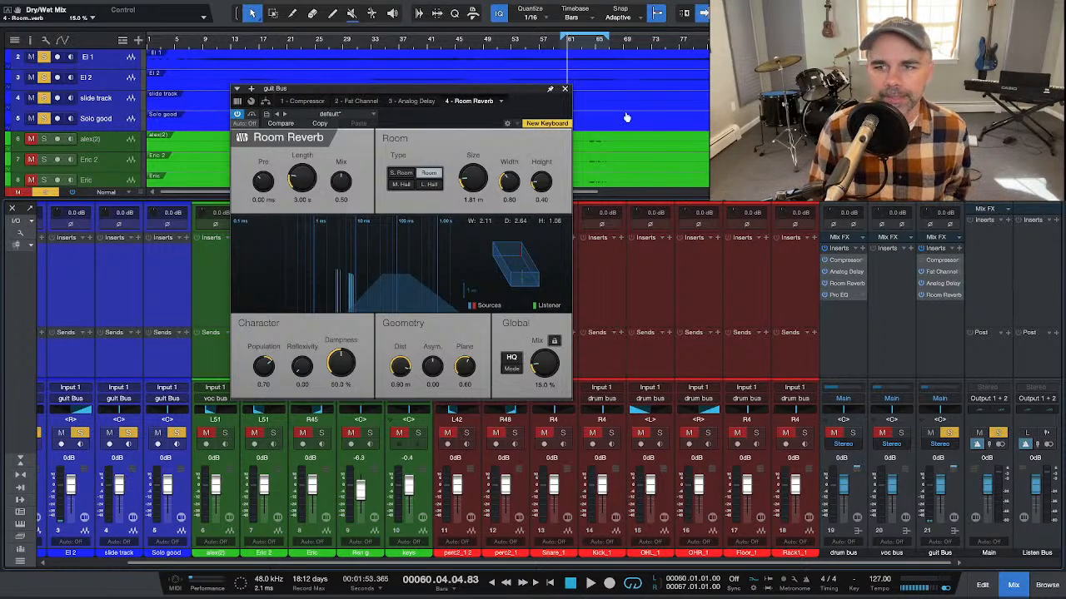
click(564, 89)
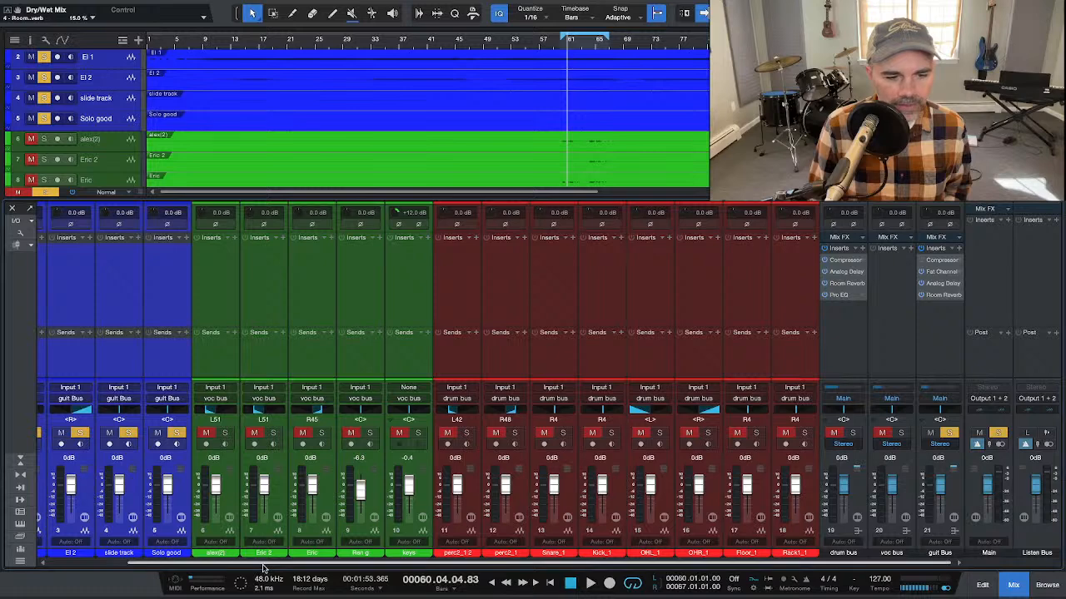
Step: Solo and unmute all five tracks routed to the voc bus, including keys
click(221, 356)
shift+click(397, 349)
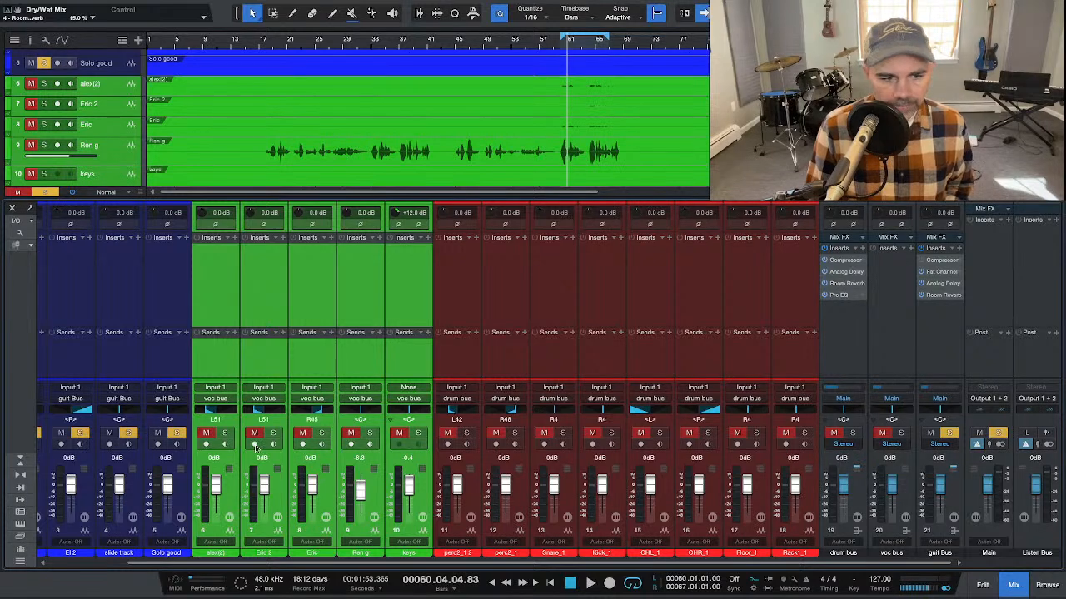
click(223, 434)
click(206, 433)
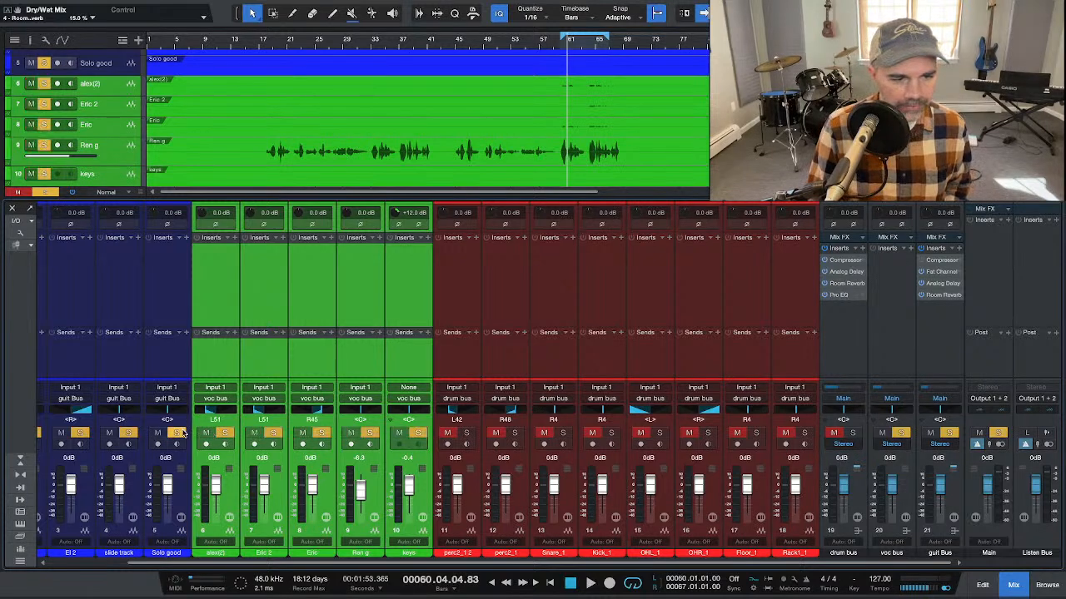
Step: Take the four guitar tracks from El 1 to Solo good out of solo and play the loop of the voc bus tracks
click(177, 366)
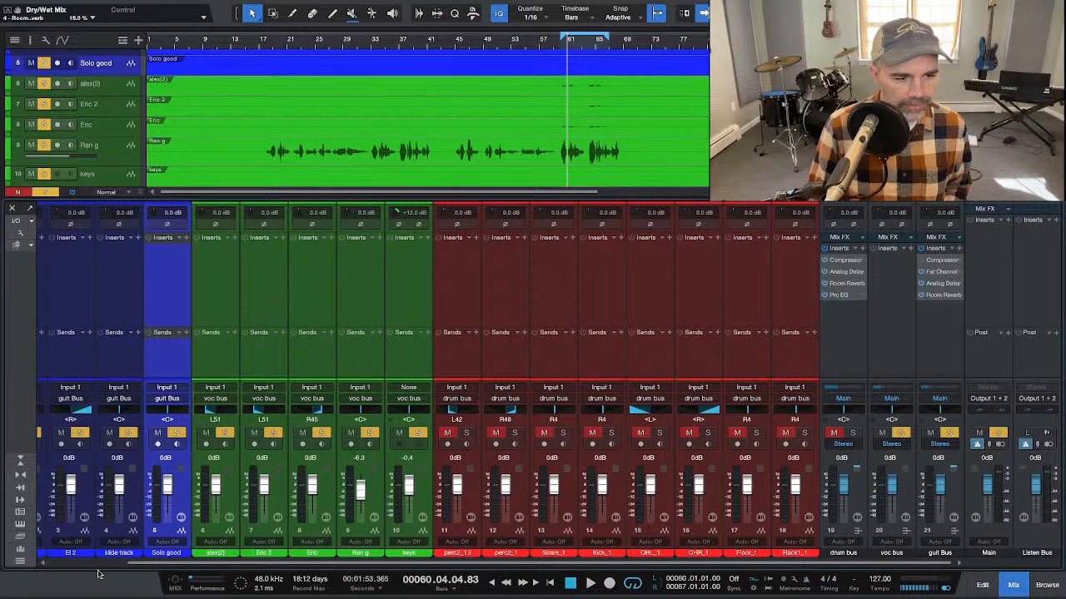
scroll(98, 565, left, 2)
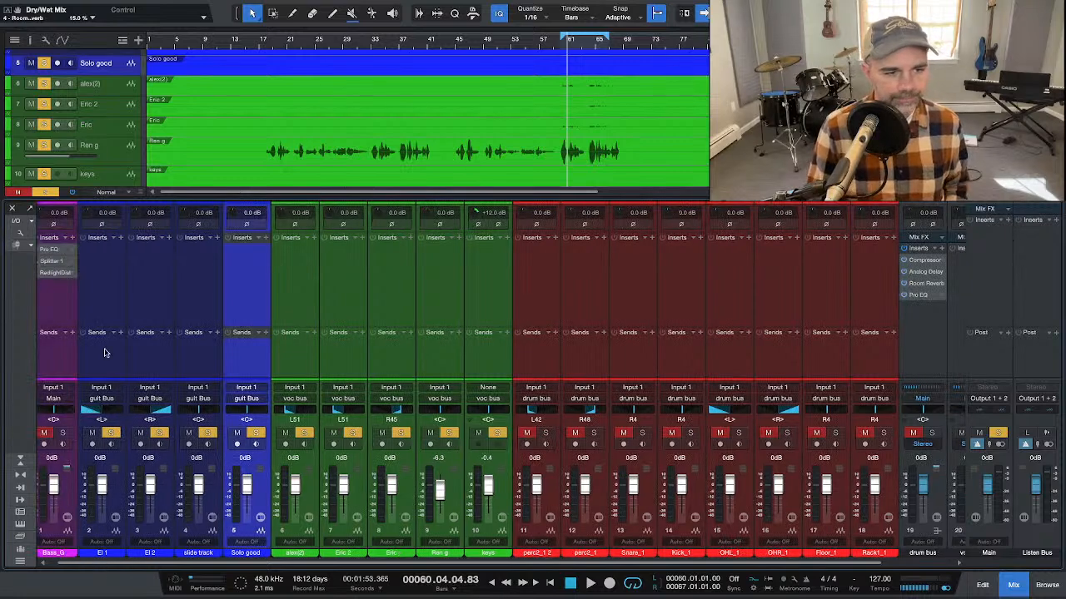
shift+click(106, 360)
click(113, 434)
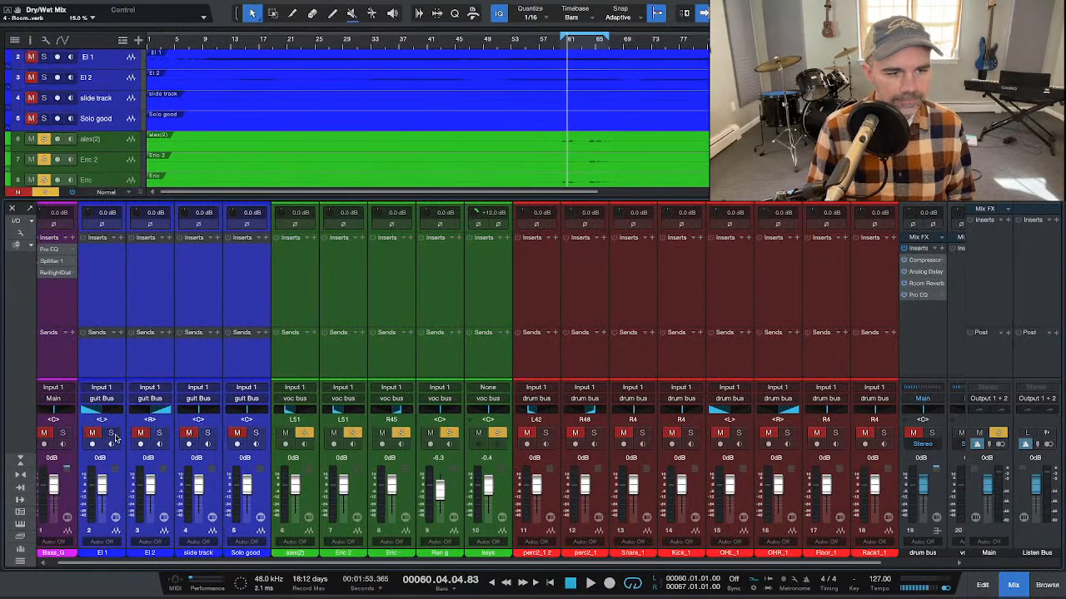
click(303, 365)
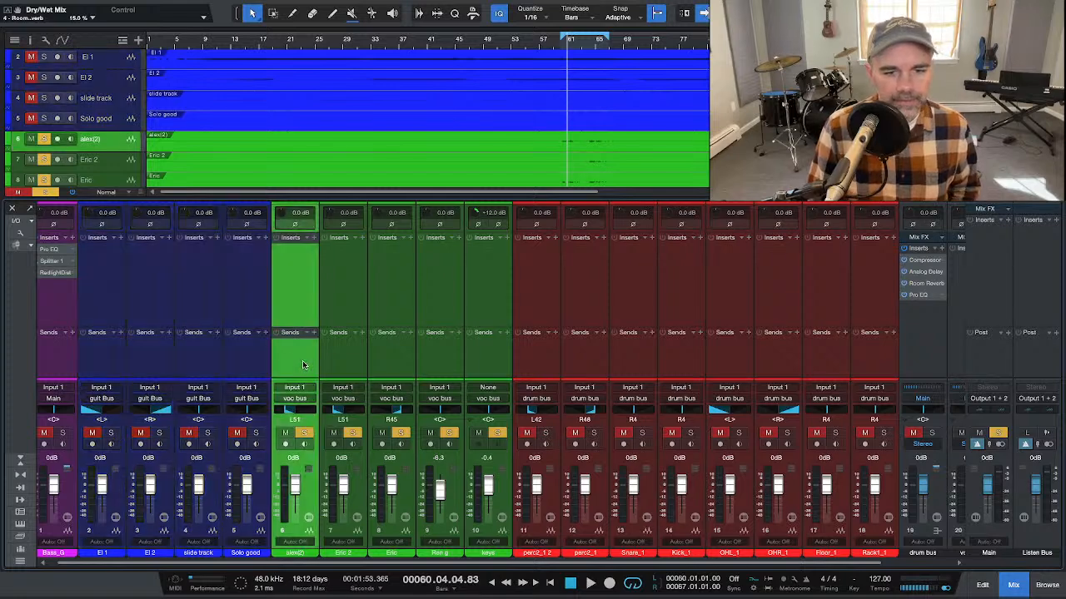
key(space)
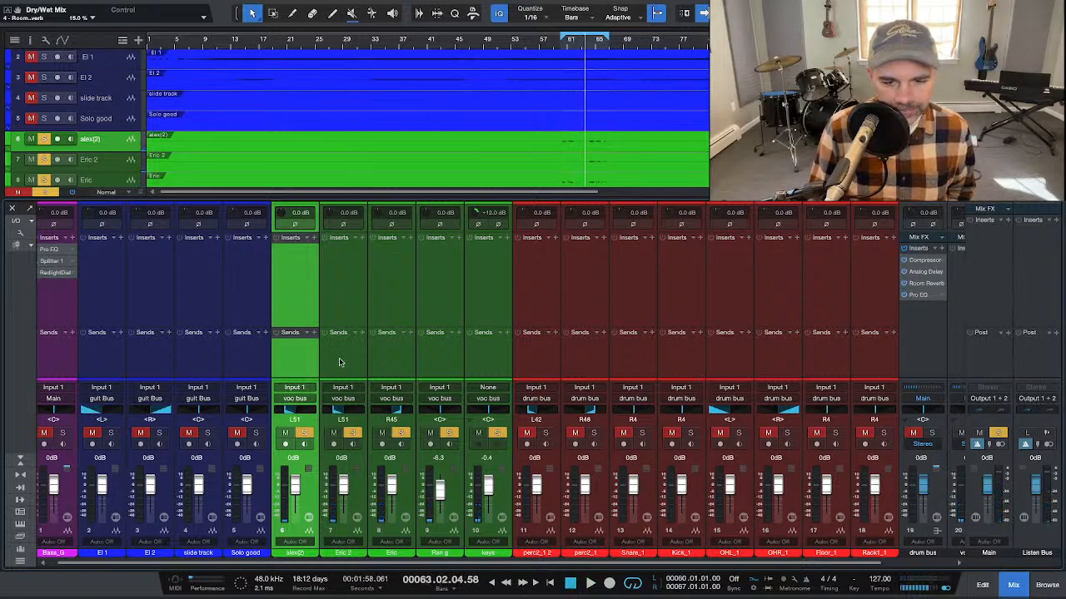
Step: Mute the keys track and route its output to Main instead of the voc bus
click(479, 433)
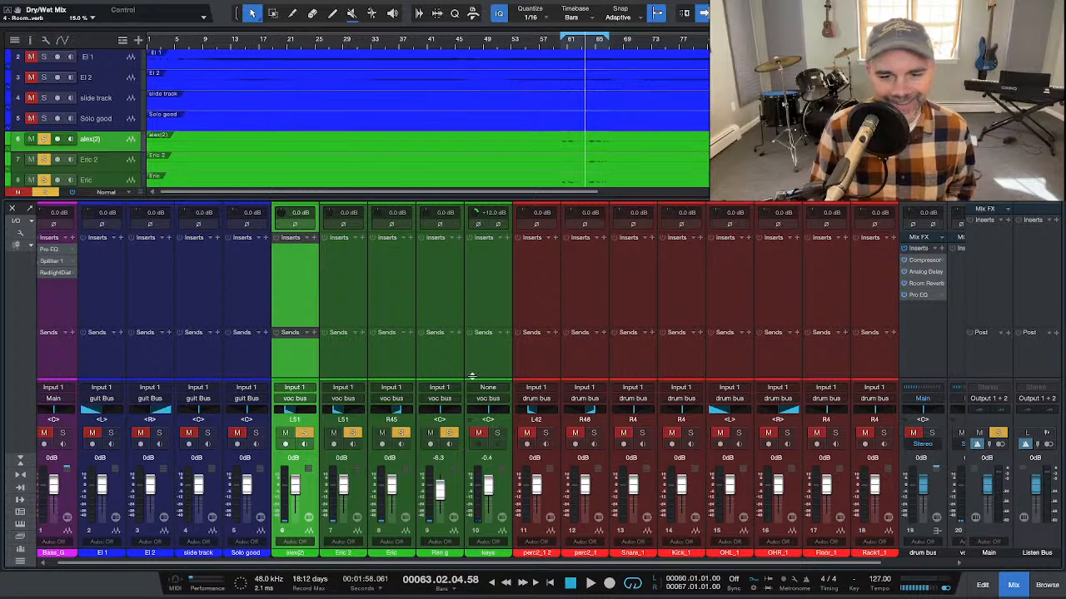
key(space)
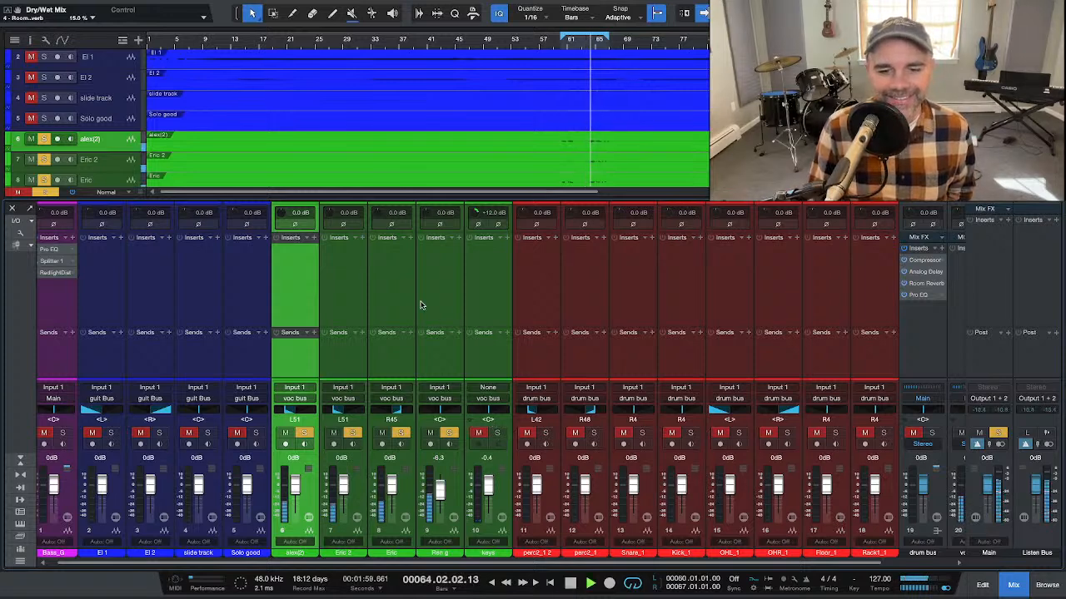
key(space)
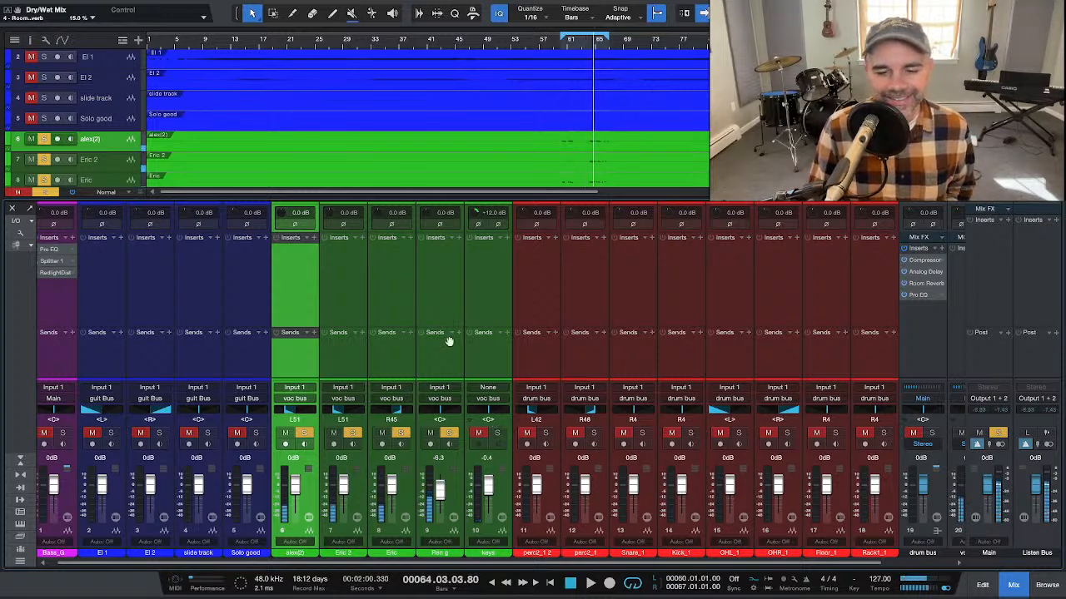
click(490, 400)
click(493, 412)
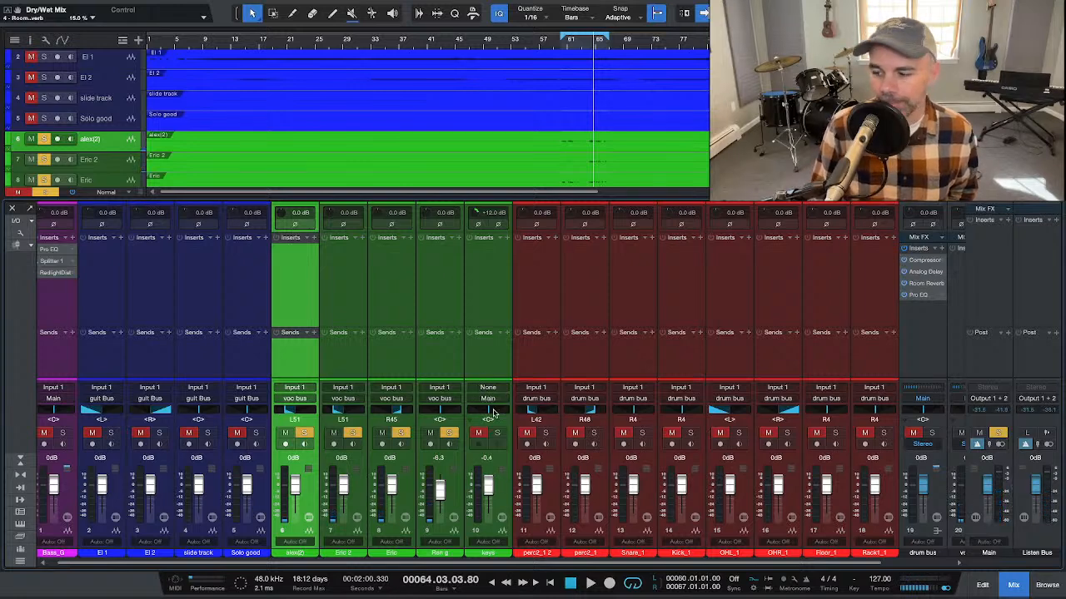
Step: Compare the vocals with and without track 9 during loop playback, then lower track 9's volume to -8.2 dB
key(space)
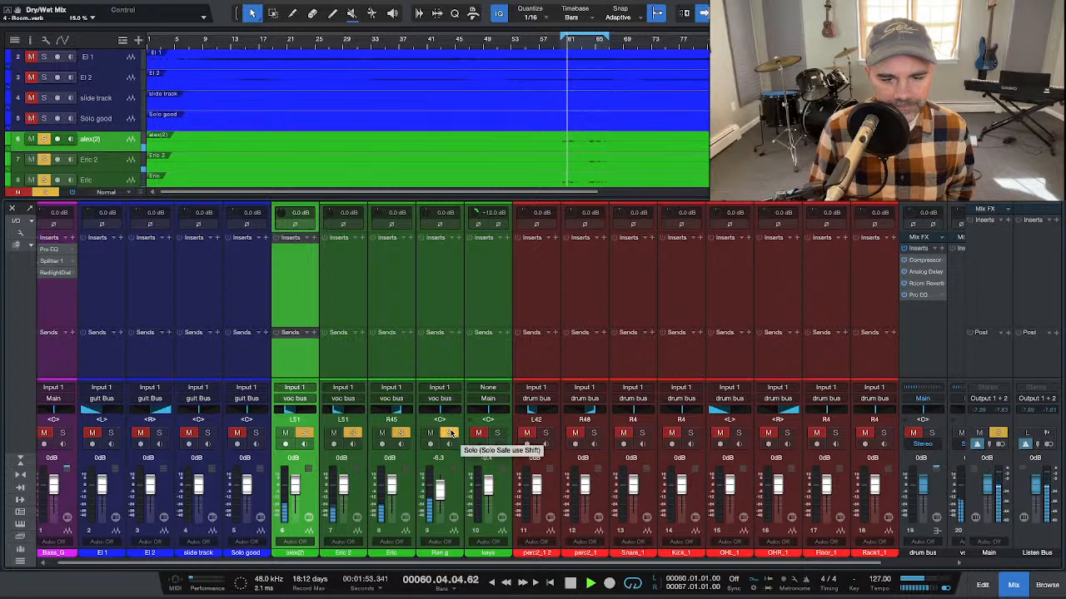
click(450, 433)
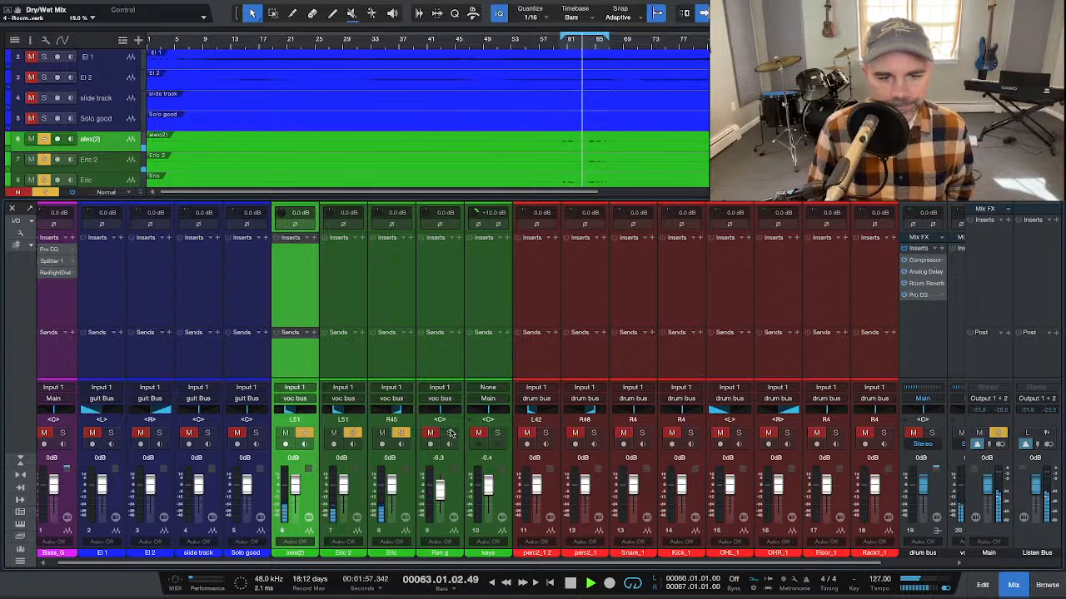
click(449, 433)
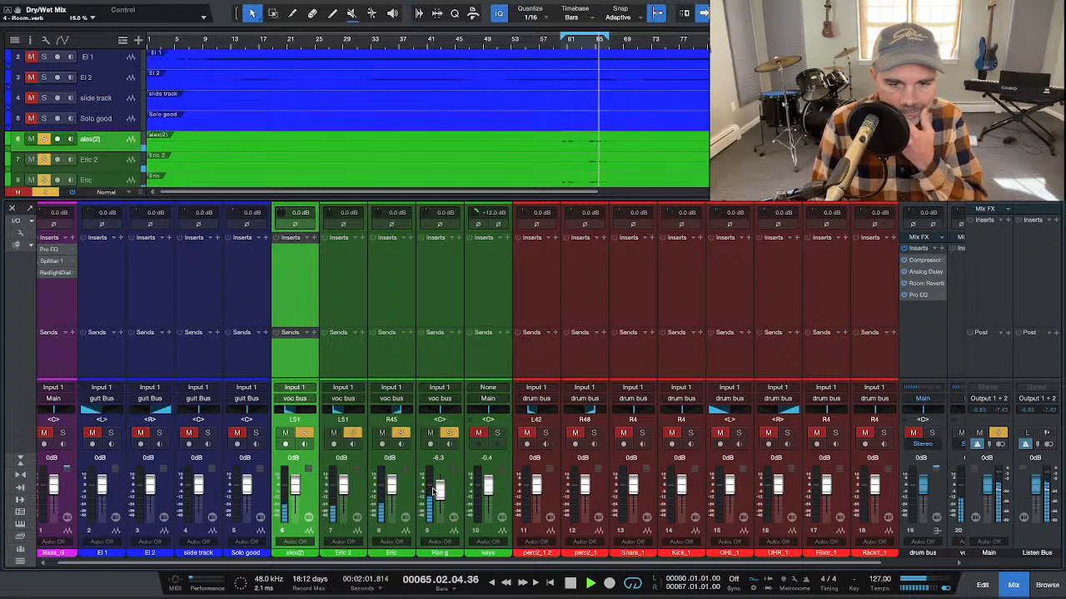
drag(440, 491, 440, 494)
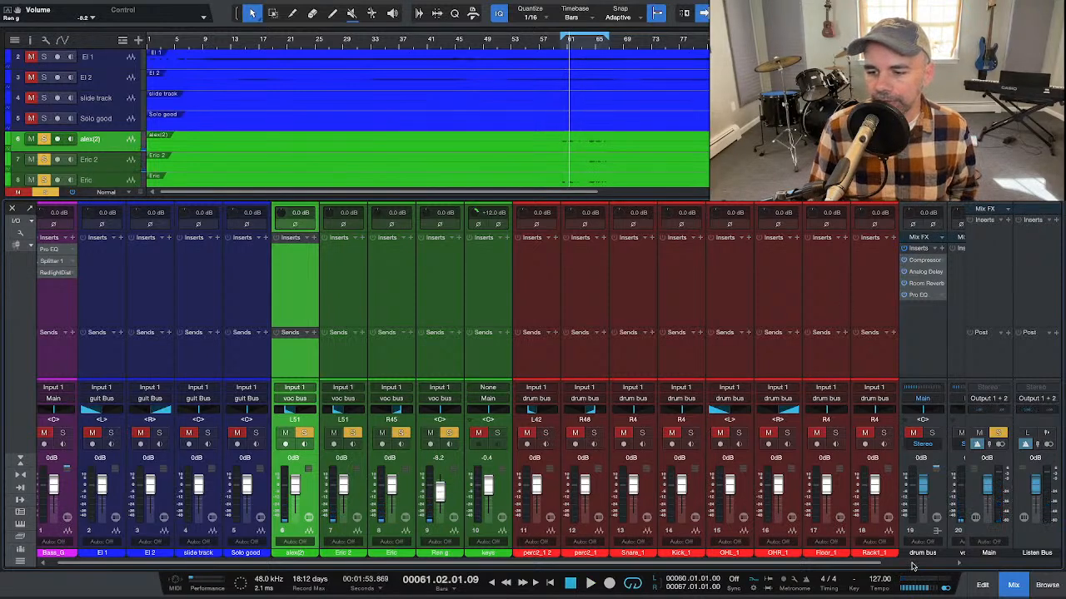
Step: Insert a Pro EQ on the voc bus
scroll(911, 567, right, 2)
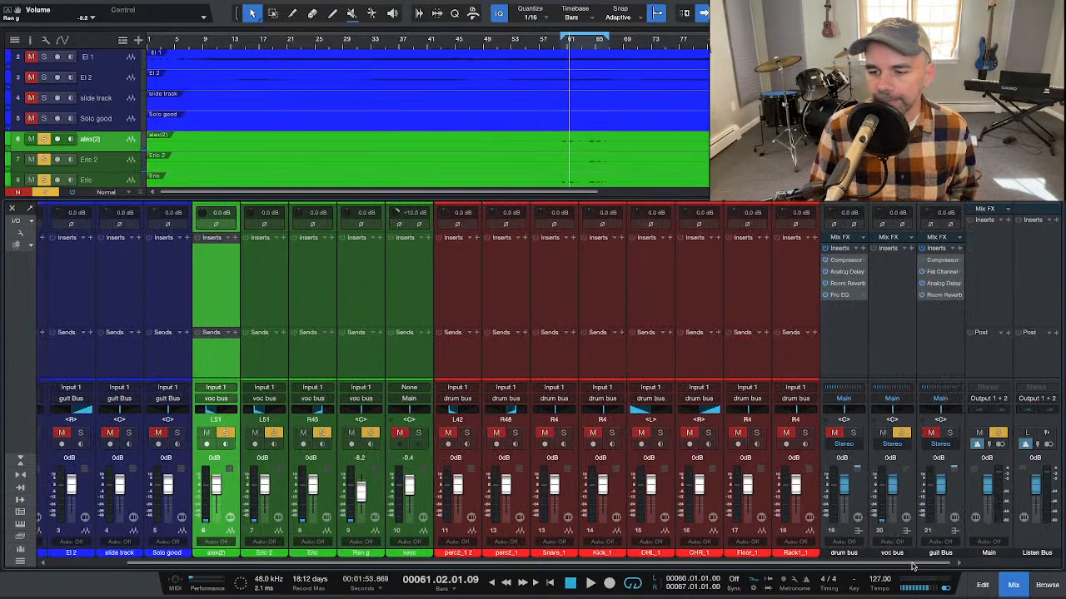
click(911, 250)
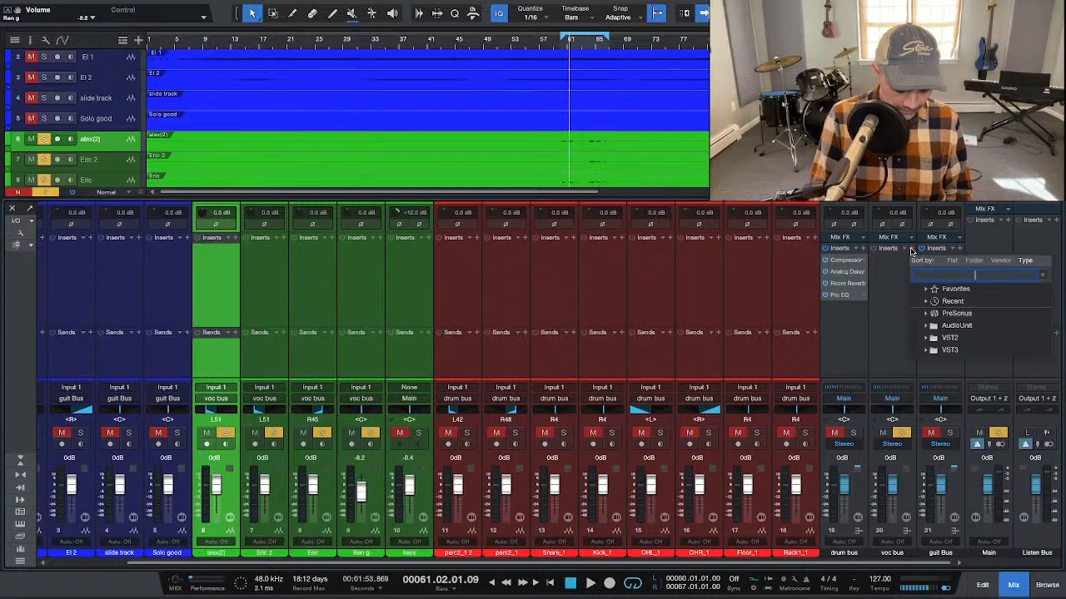
text(eq)
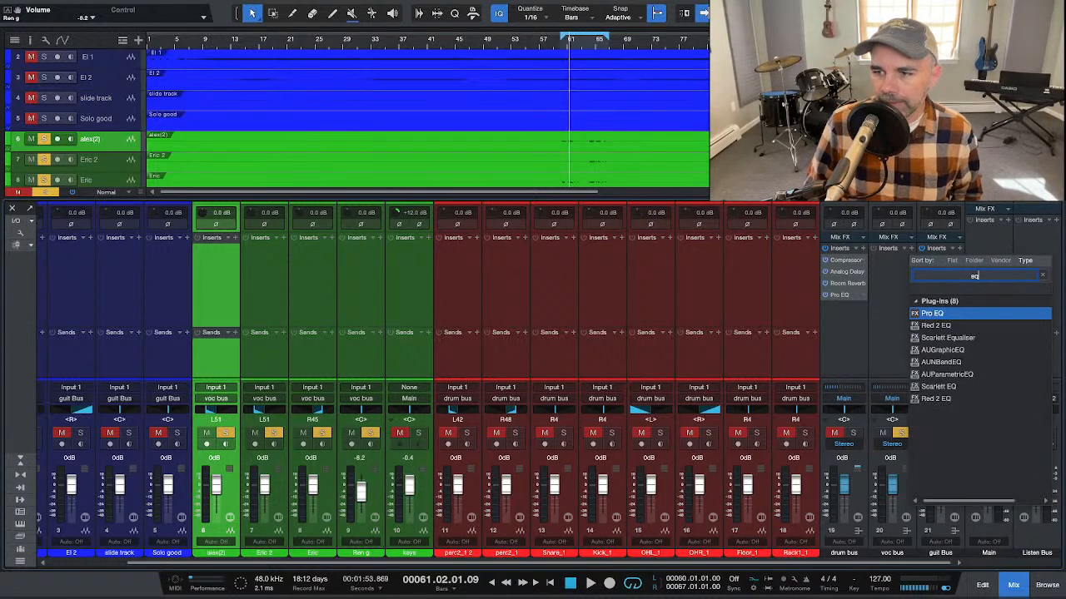
key(Return)
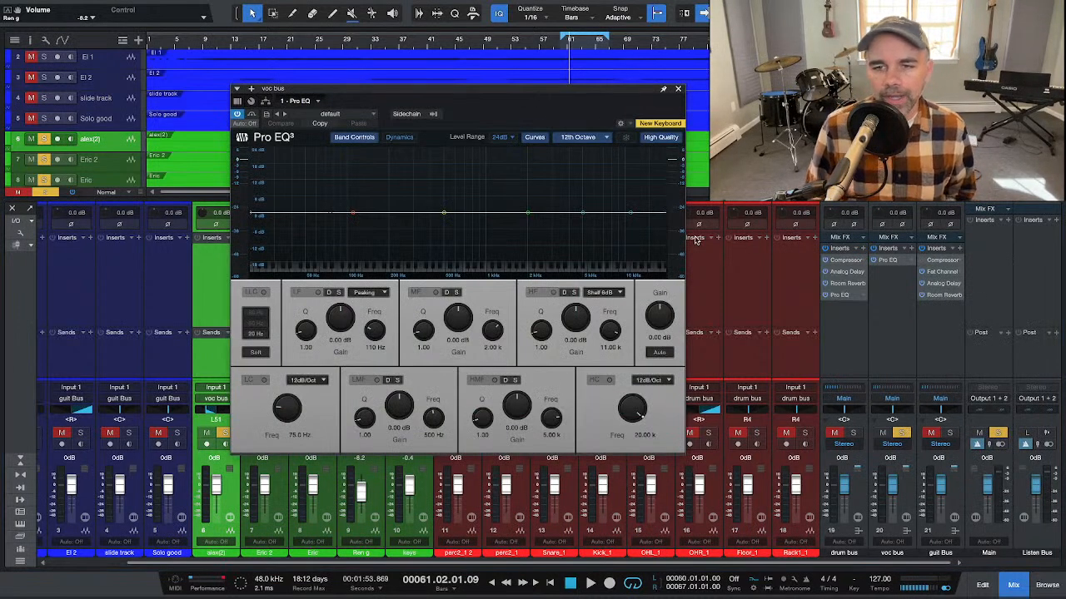
Step: Activate the Pro EQ's MF band while playing the loop and set it to -3.17 dB at 1.33 kHz with Q 2.81
key(space)
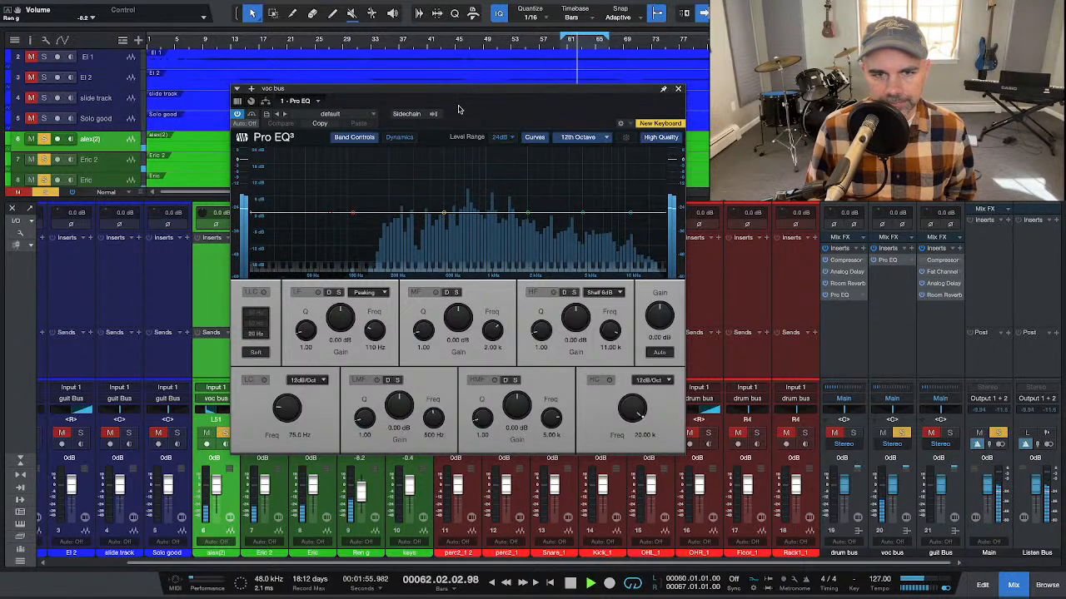
click(528, 215)
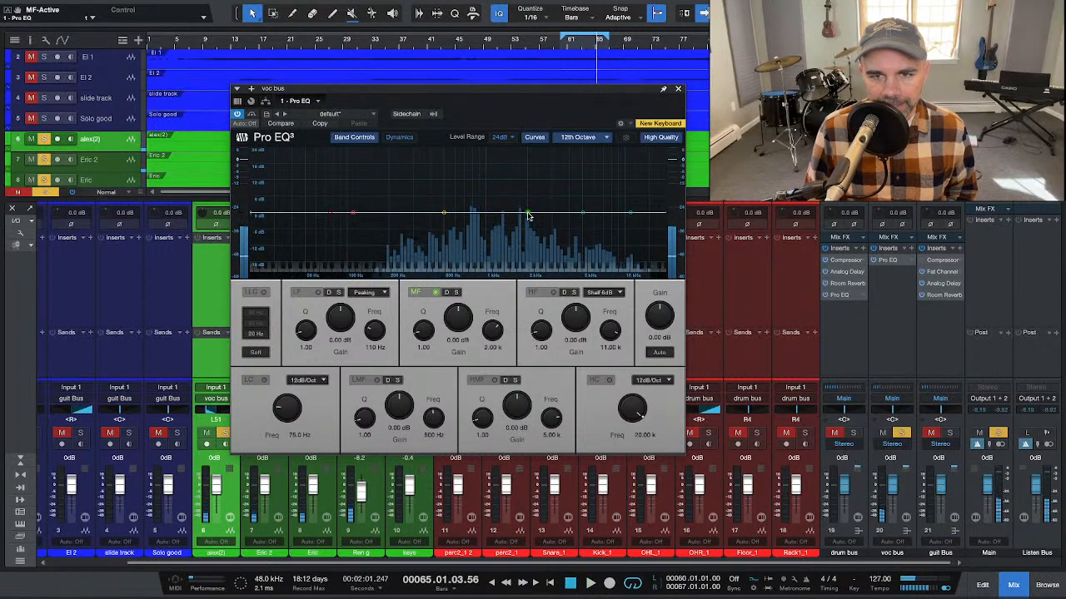
drag(528, 214, 503, 220)
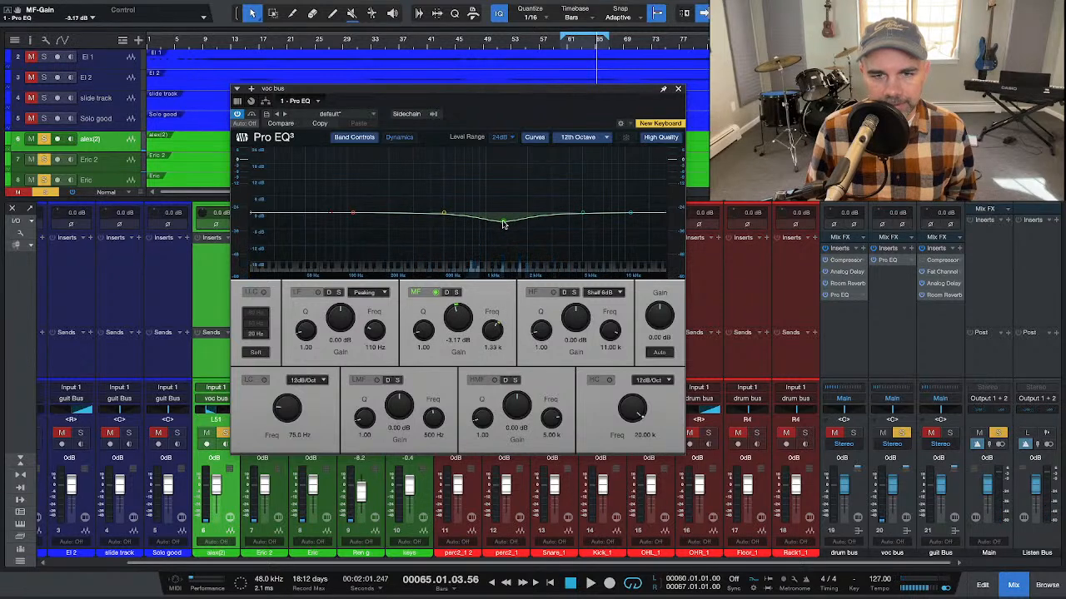
key(space)
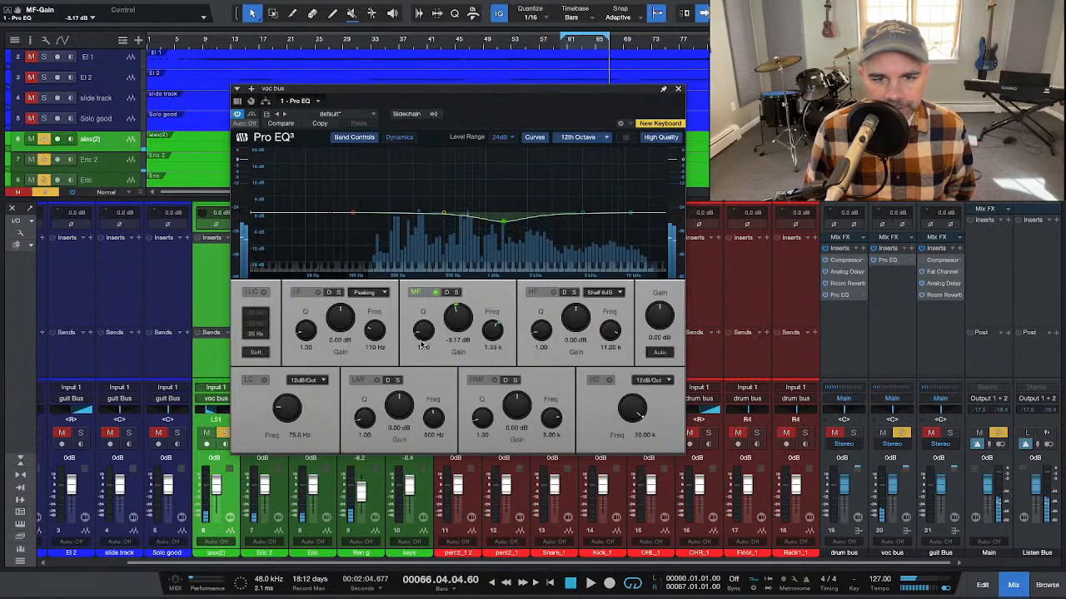
drag(422, 345, 416, 313)
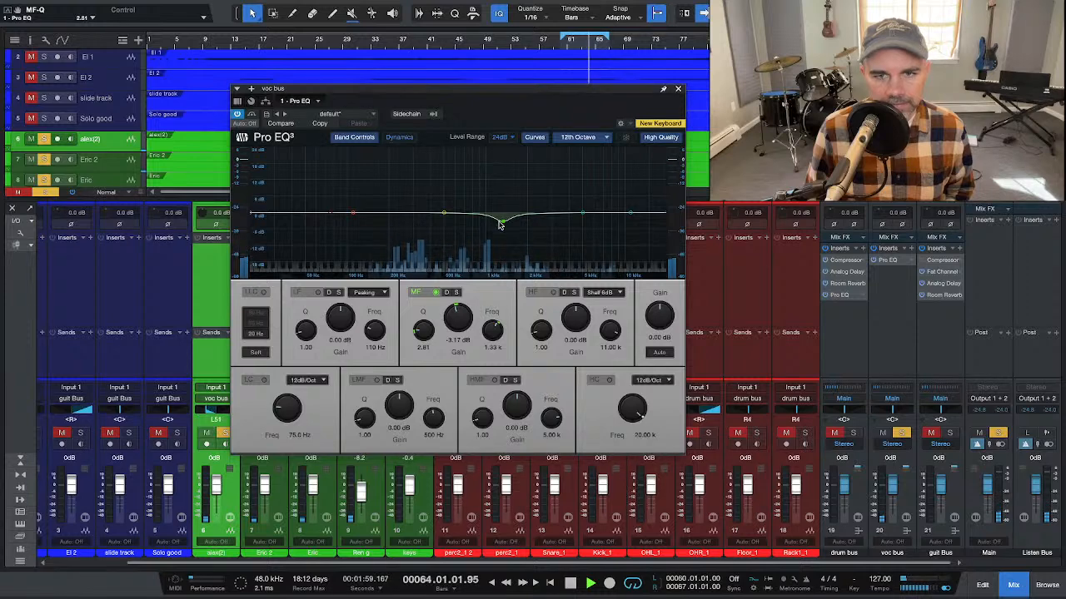
Step: Sweep the MF cut during playback, then set it to -10.12 dB at 1.33 kHz with Q 5.40
drag(502, 225, 513, 244)
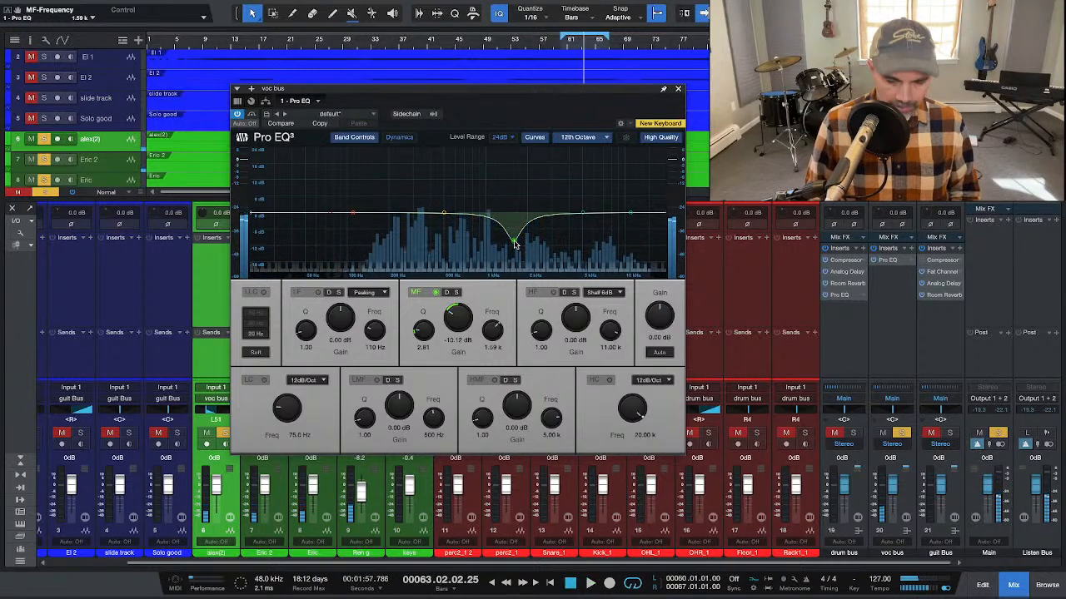
key(space)
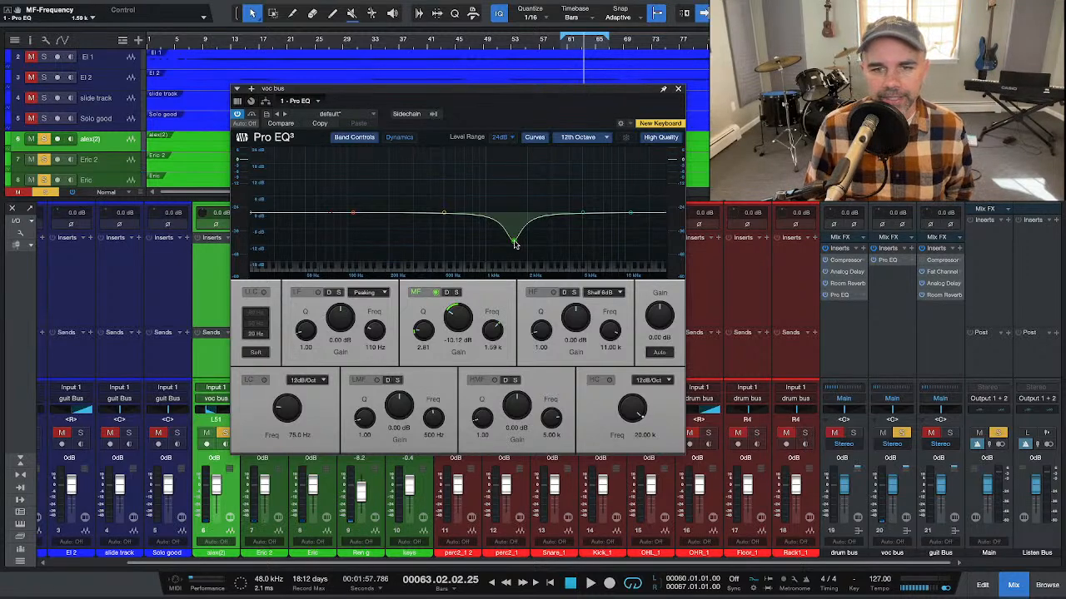
key(space)
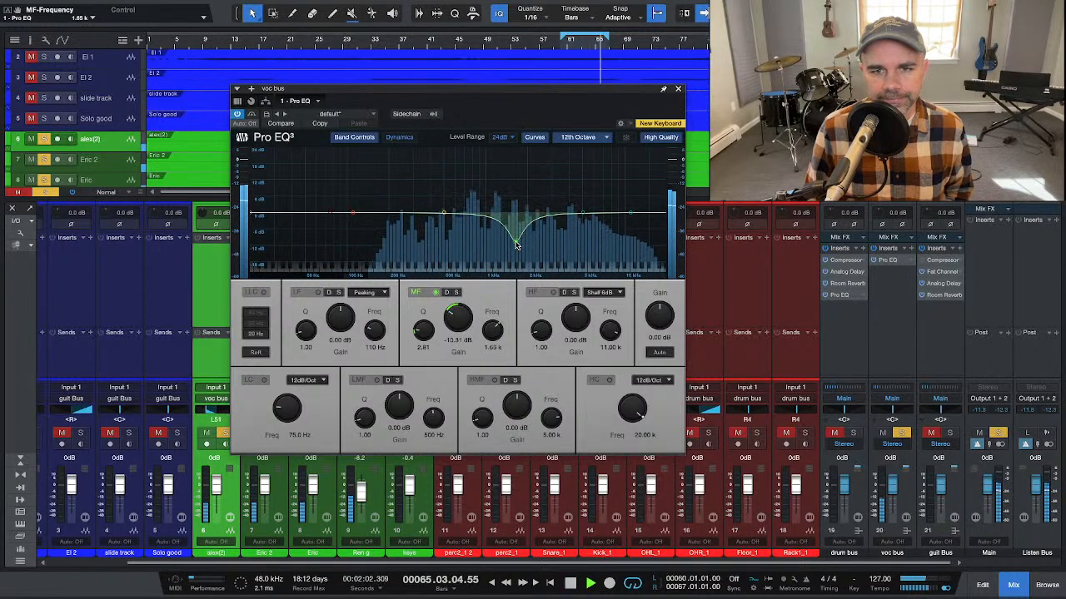
mouse_move(514, 243)
mouse_down()
mouse_move(519, 258)
mouse_move(519, 243)
mouse_up()
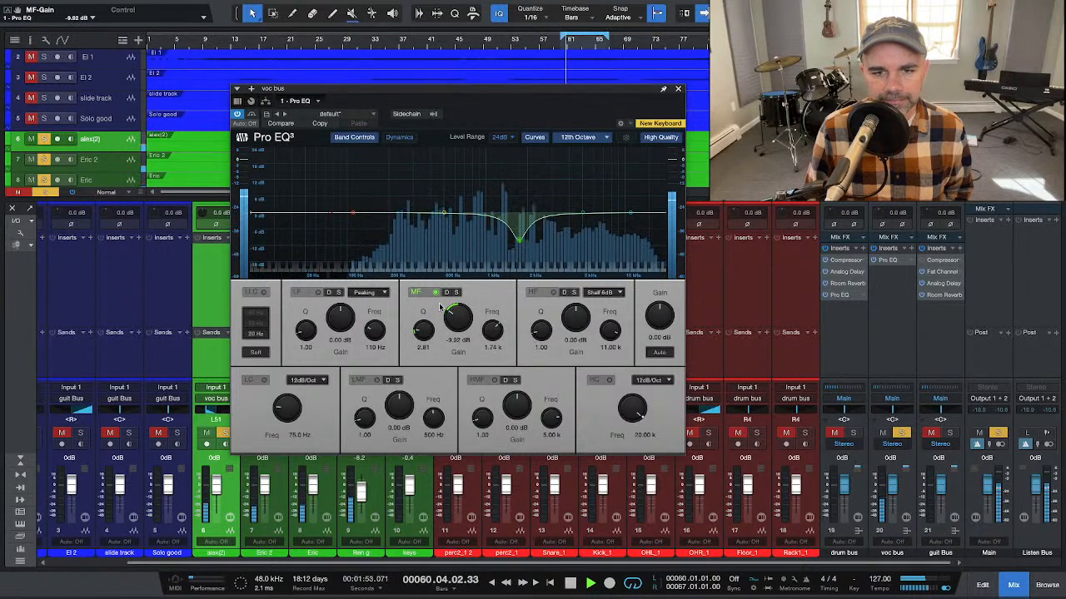
drag(422, 331, 420, 316)
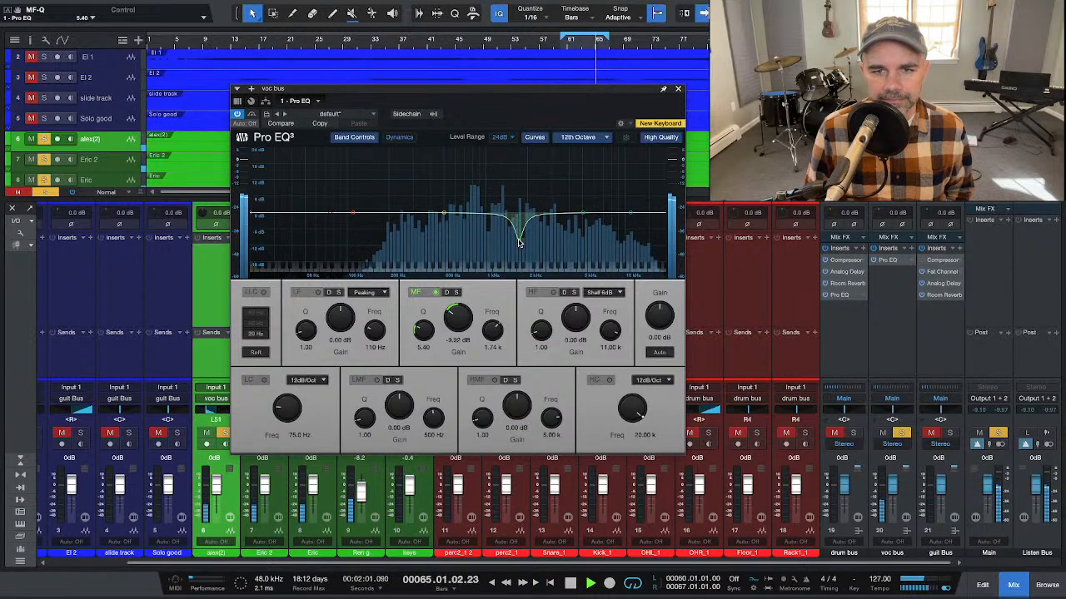
drag(518, 242, 502, 242)
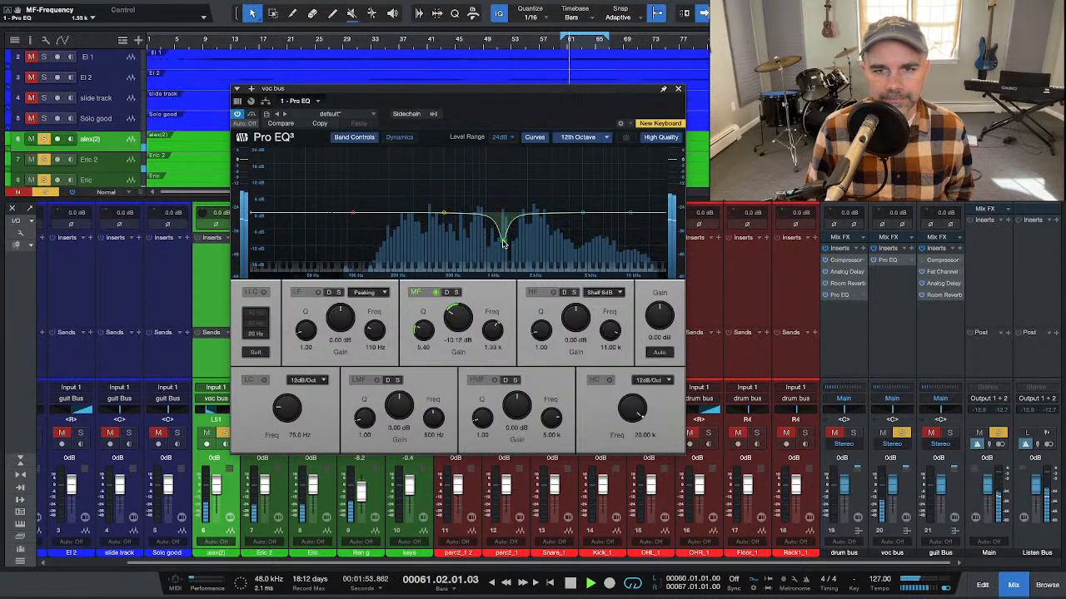
key(space)
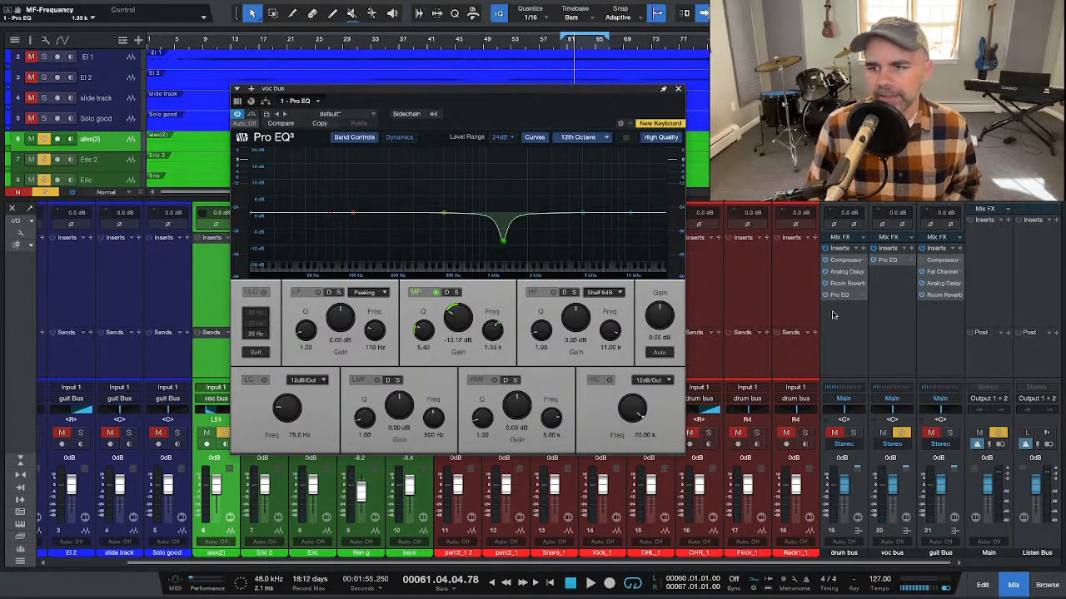
Step: Insert Fat Channel after the Pro EQ on the voc bus and load its Vocal preset Female 1
click(911, 249)
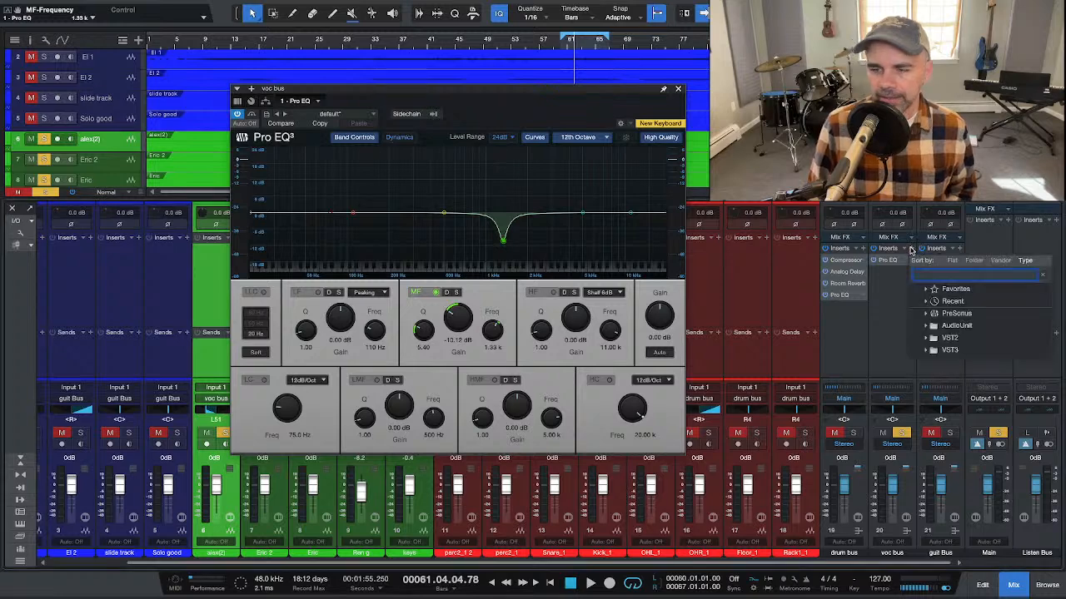
text(fat)
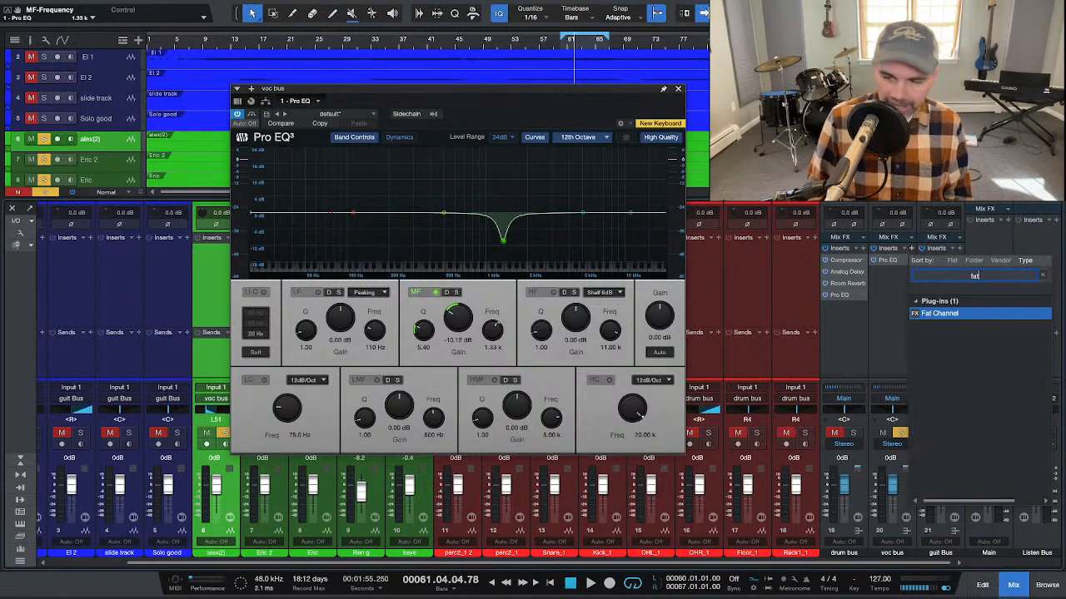
key(Return)
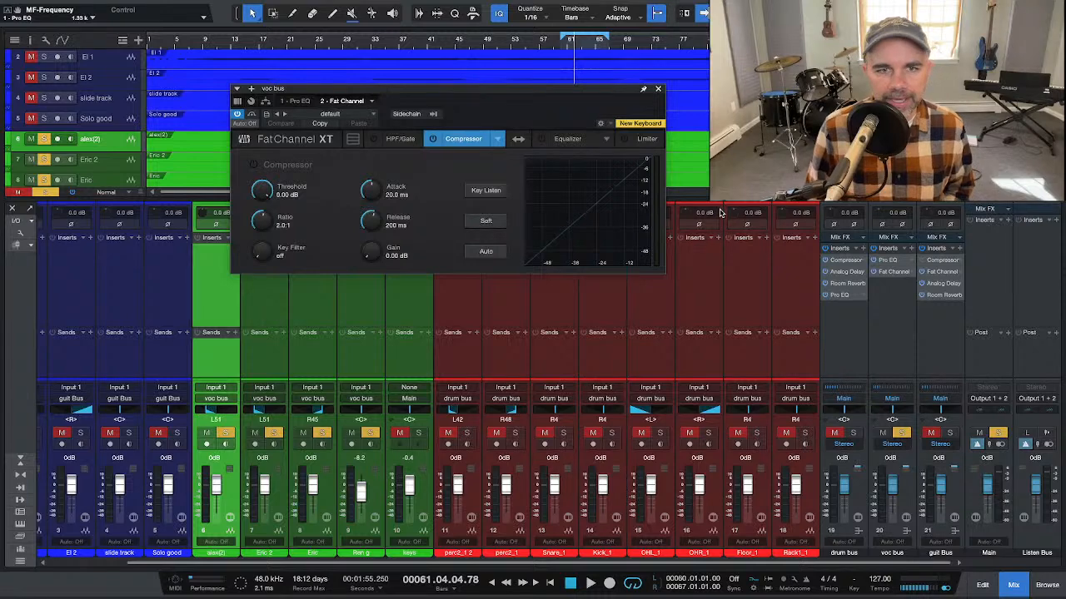
click(364, 114)
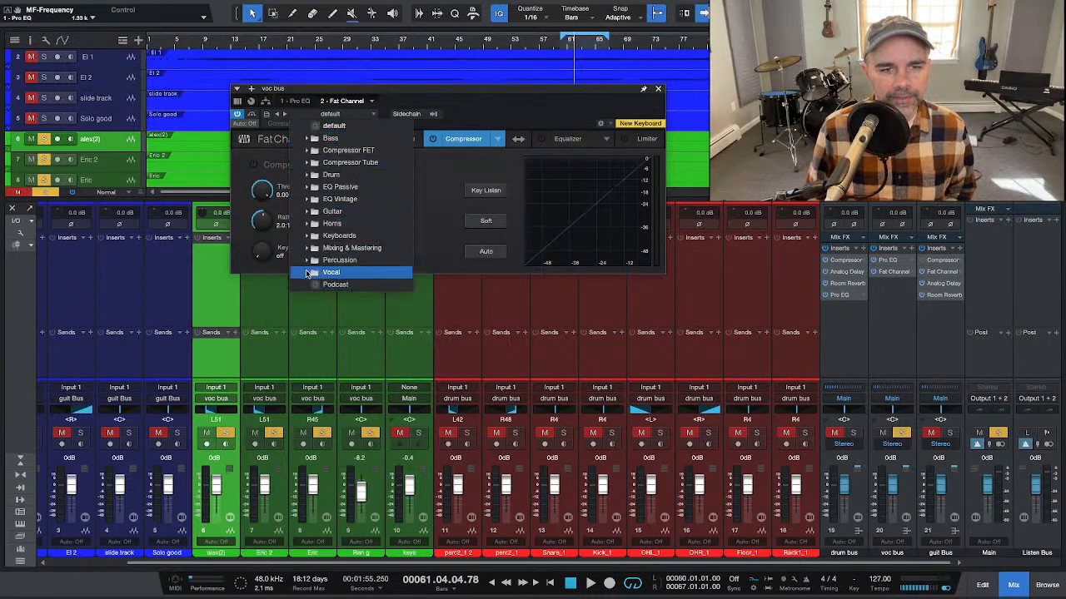
click(307, 273)
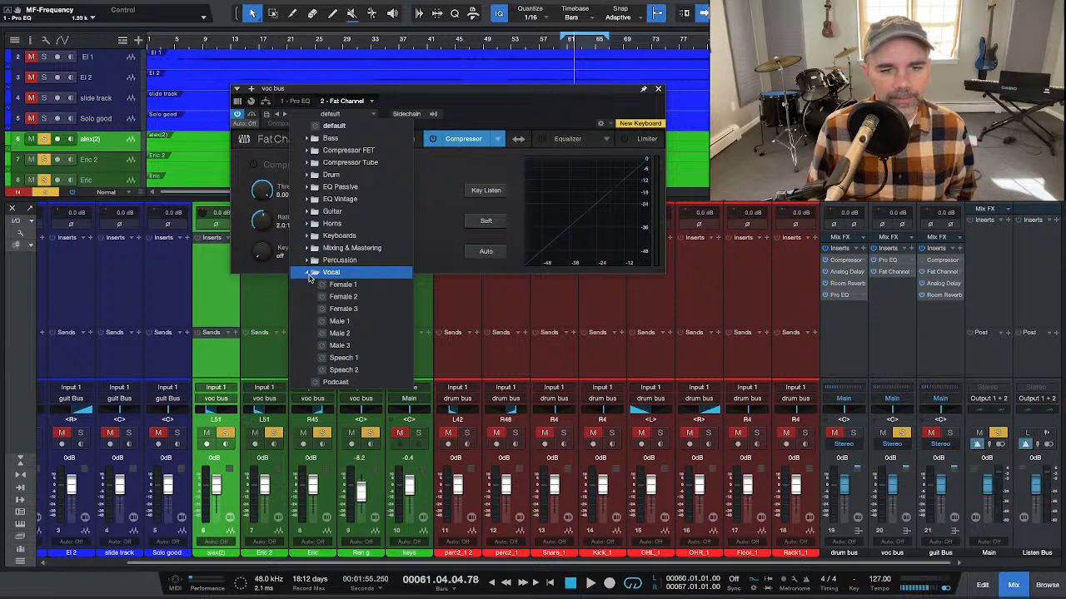
click(312, 285)
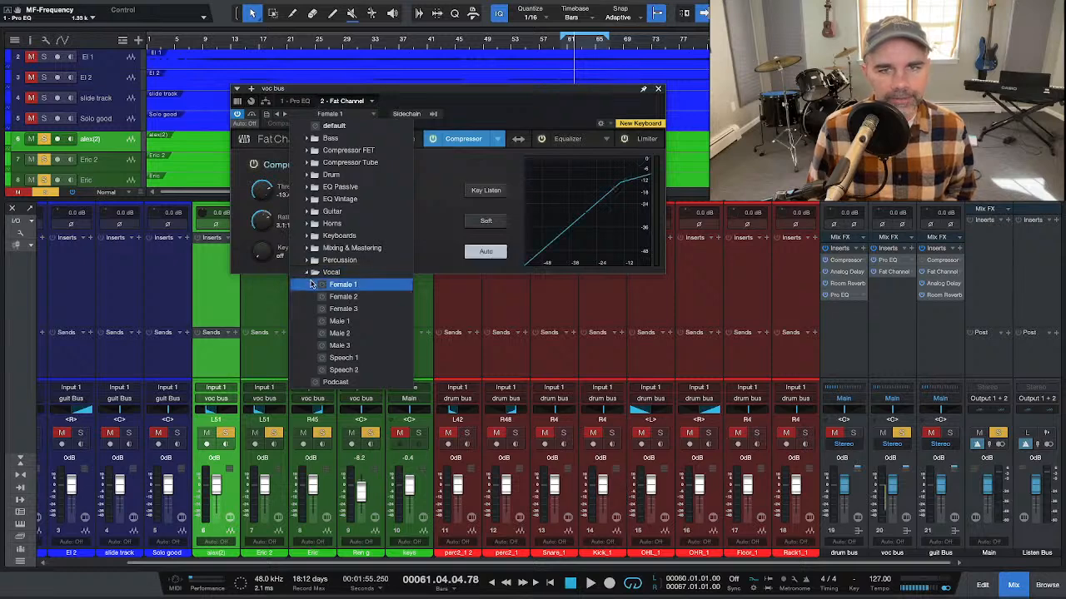
click(439, 221)
Step: Switch off Fat Channel's limiter and equalizer during playback, then examine the equalizer's HMF and LMF bands
key(space)
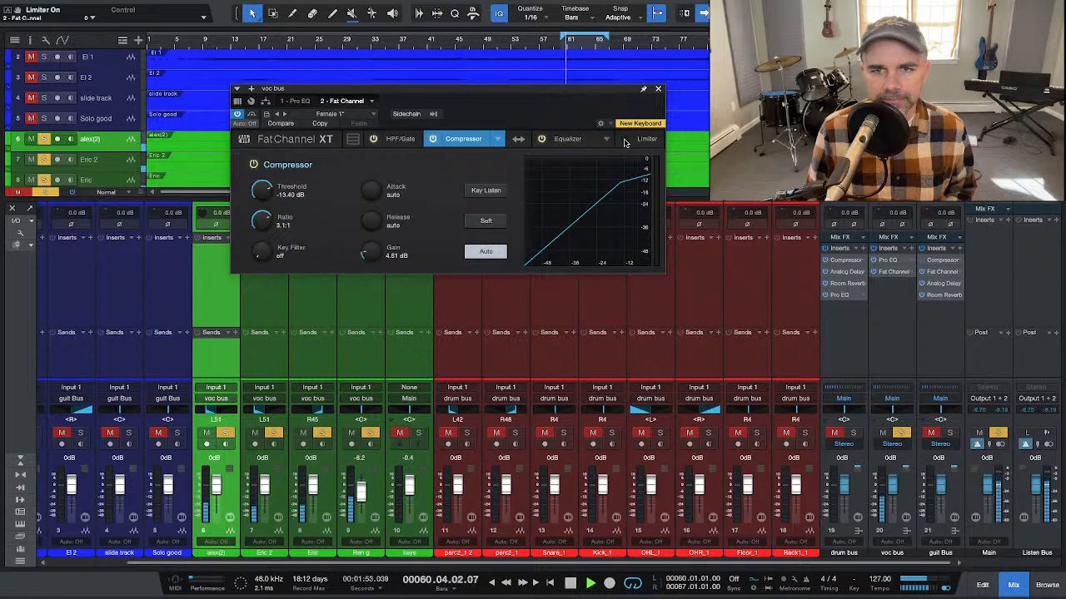
click(542, 140)
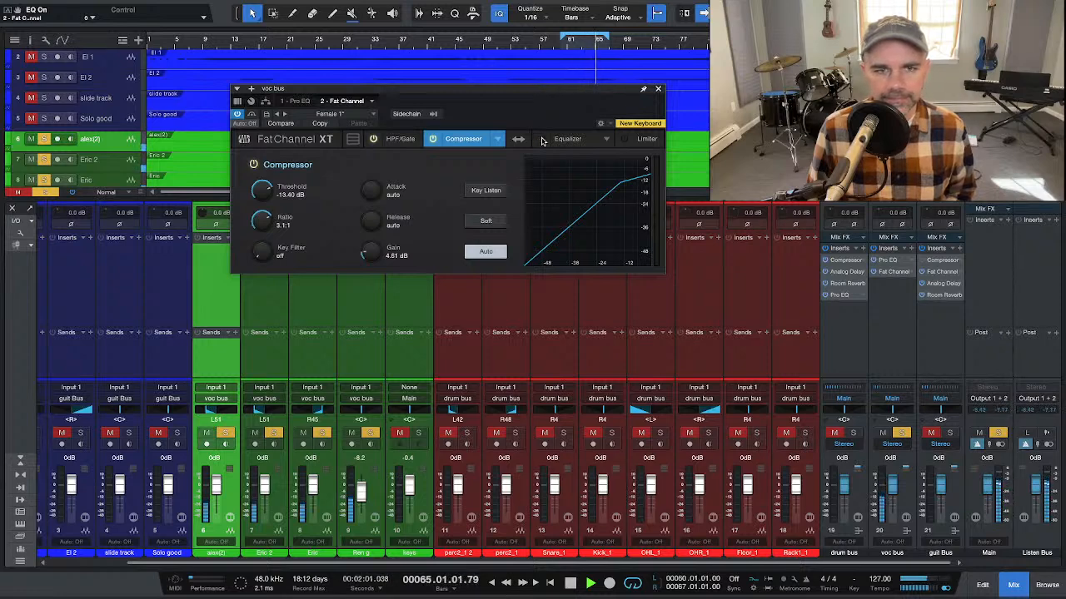
click(571, 142)
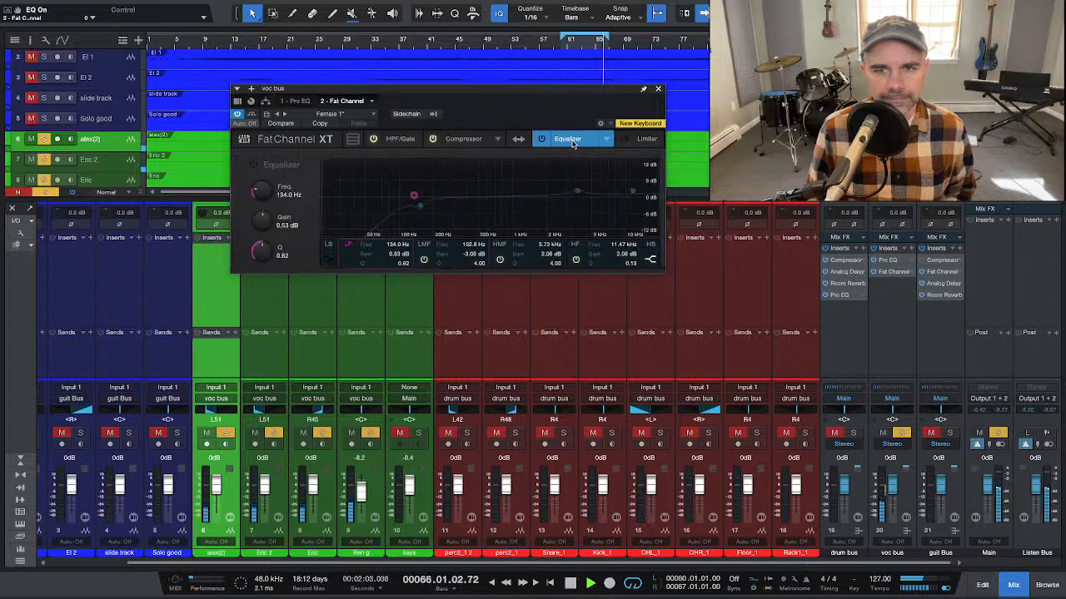
click(575, 193)
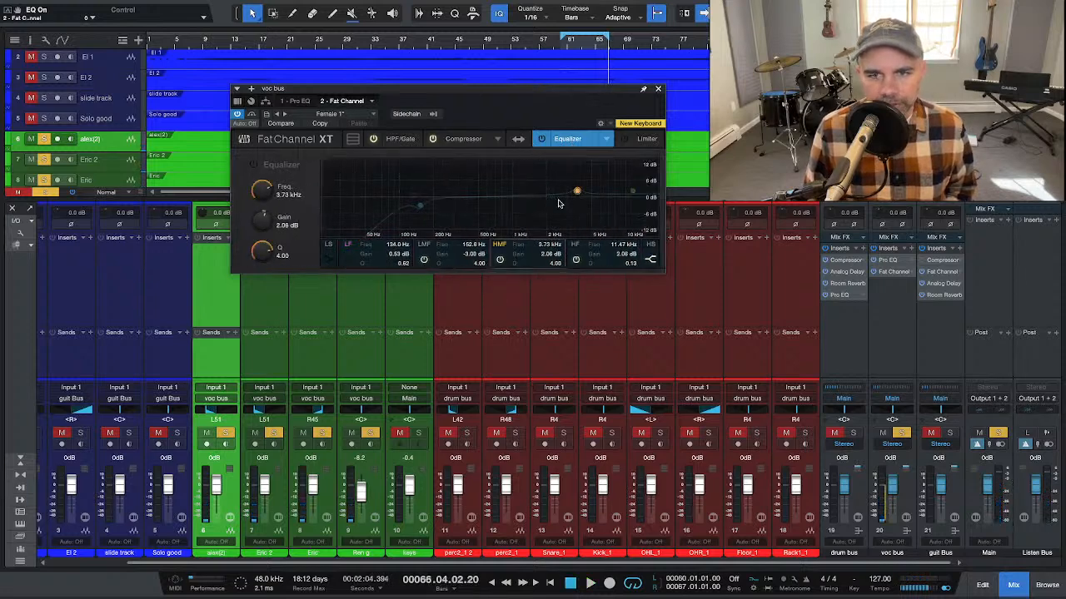
click(419, 205)
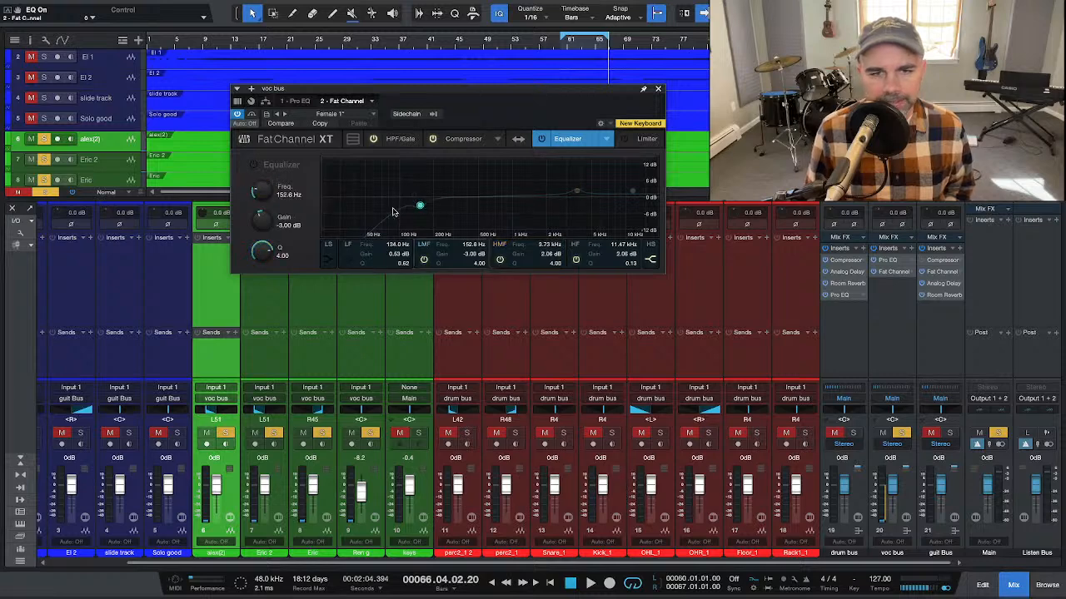
Step: Examine the Fat Channel equalizer's LF and HMF bands, then switch the equalizer back on during playback
click(415, 197)
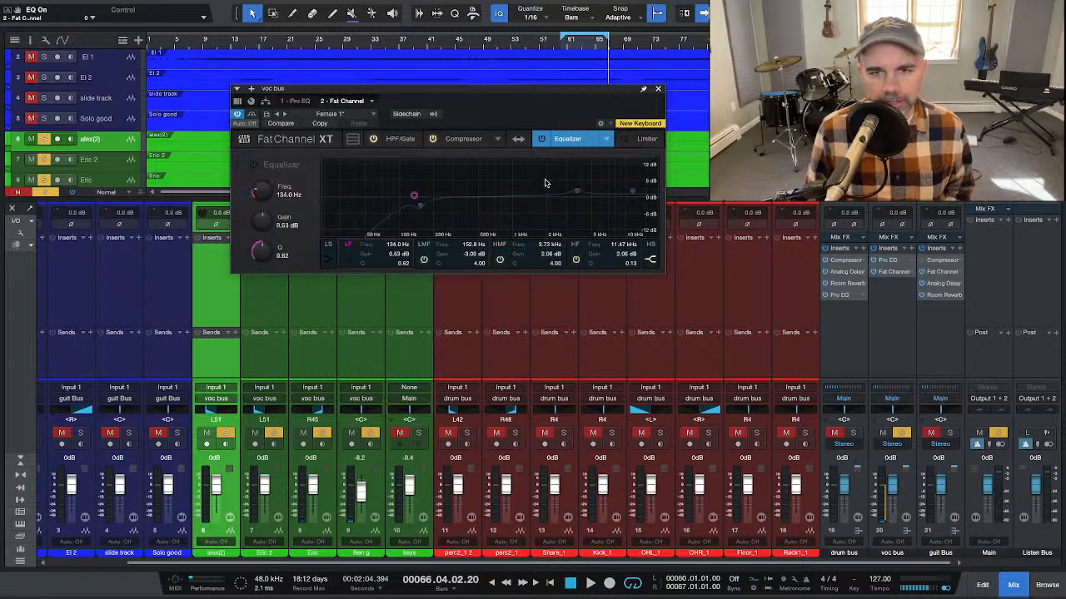
click(577, 191)
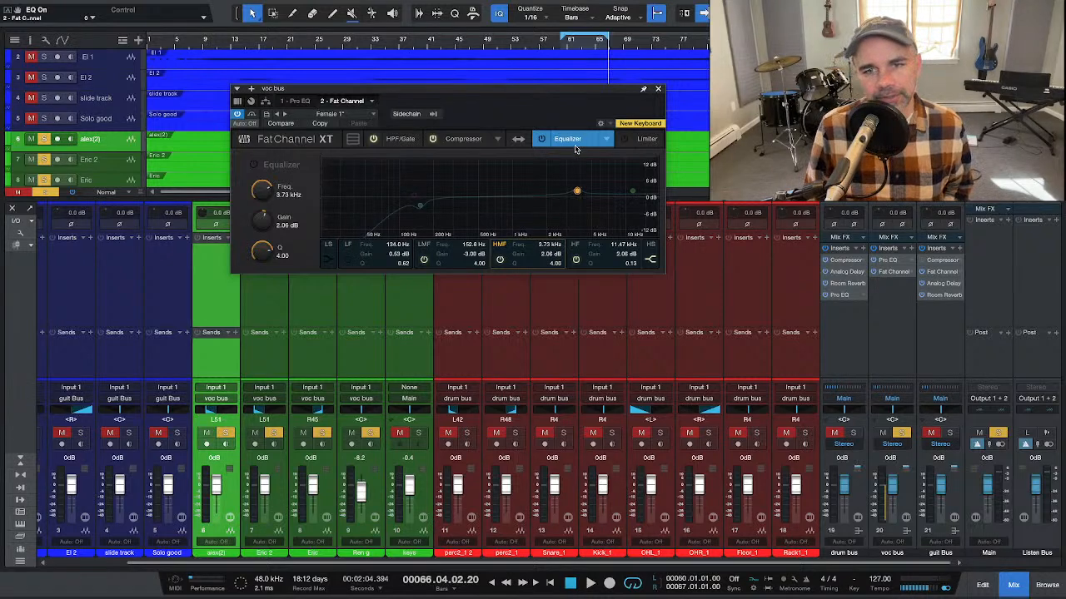
key(space)
click(542, 139)
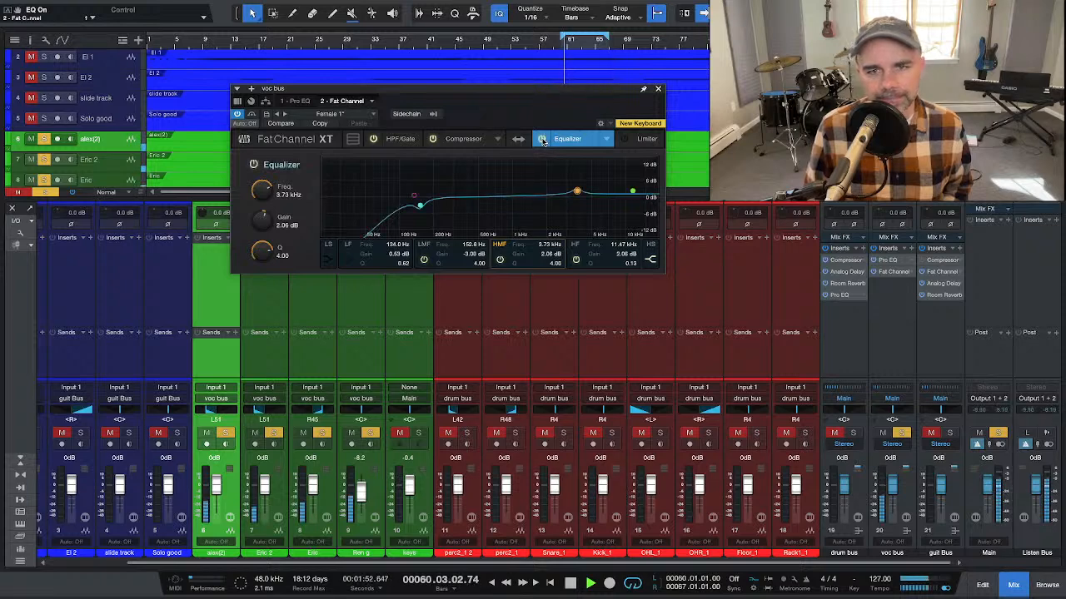
Step: Set the Fat Channel compressor's gain to 2.37 dB during playback and close the plug-in window
click(404, 139)
click(463, 140)
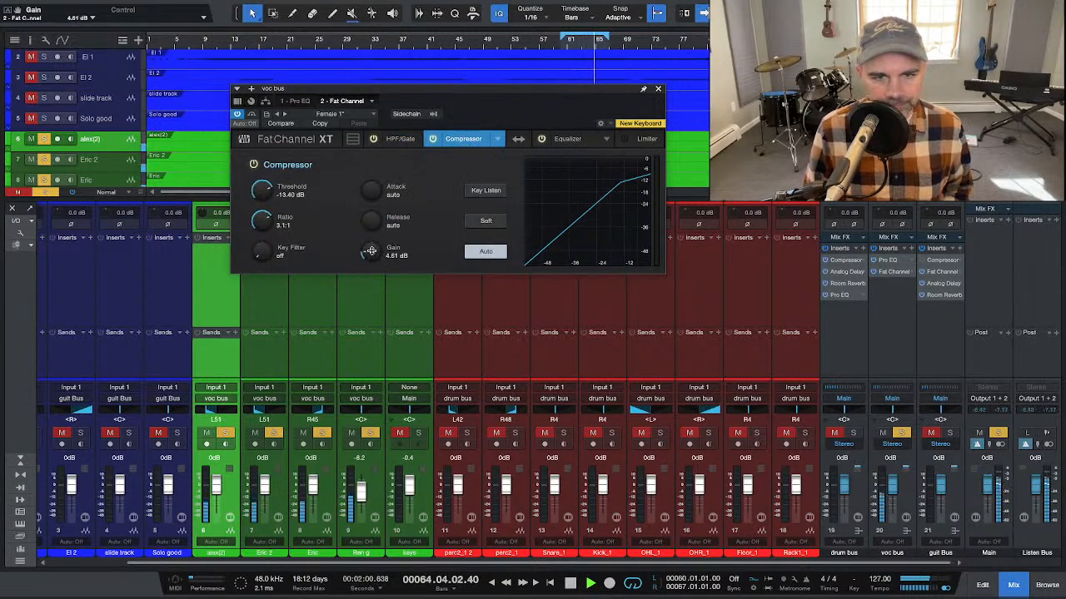
drag(371, 251, 368, 258)
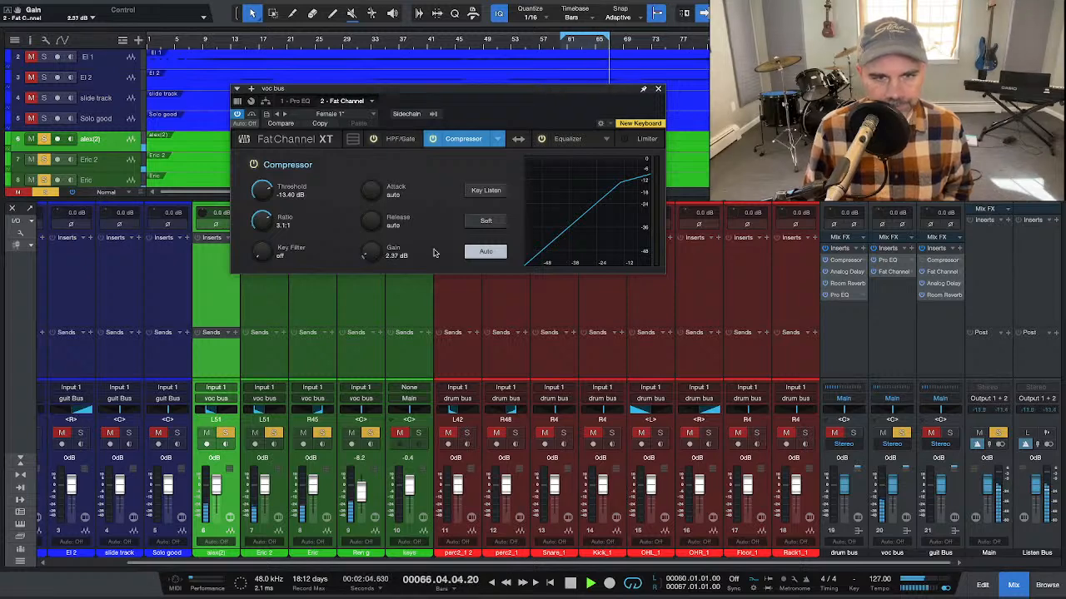
click(658, 89)
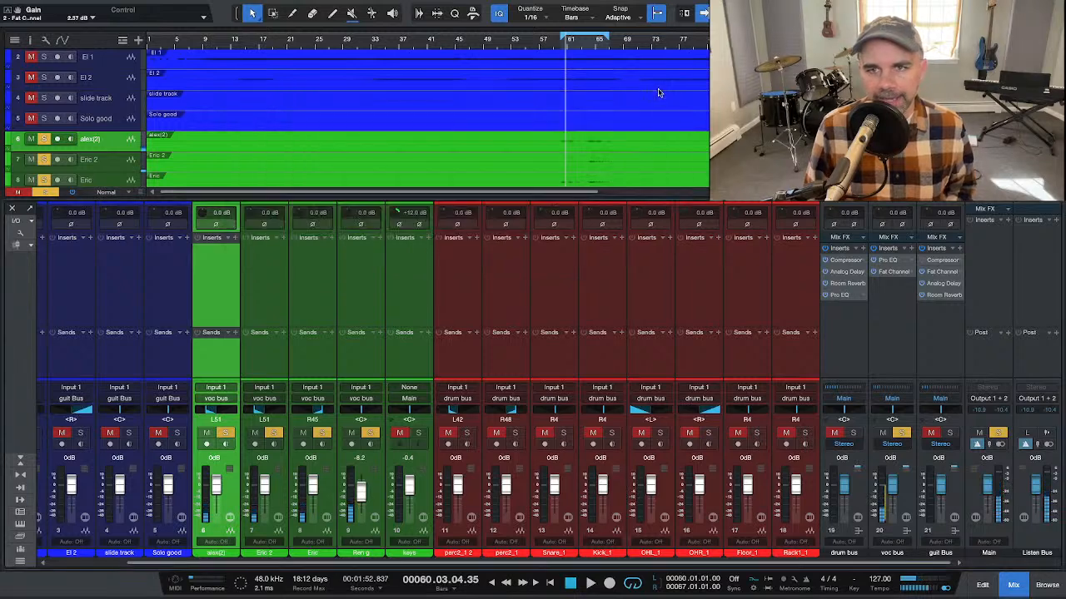
Step: Insert Analog Delay after Fat Channel on the voc bus and play the loop
click(910, 238)
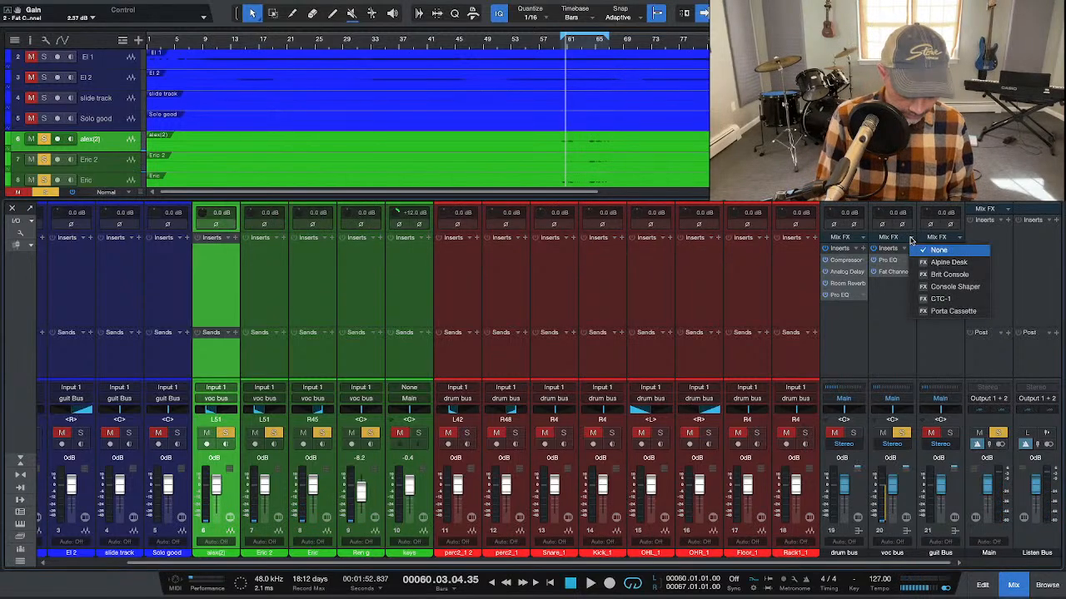
click(910, 240)
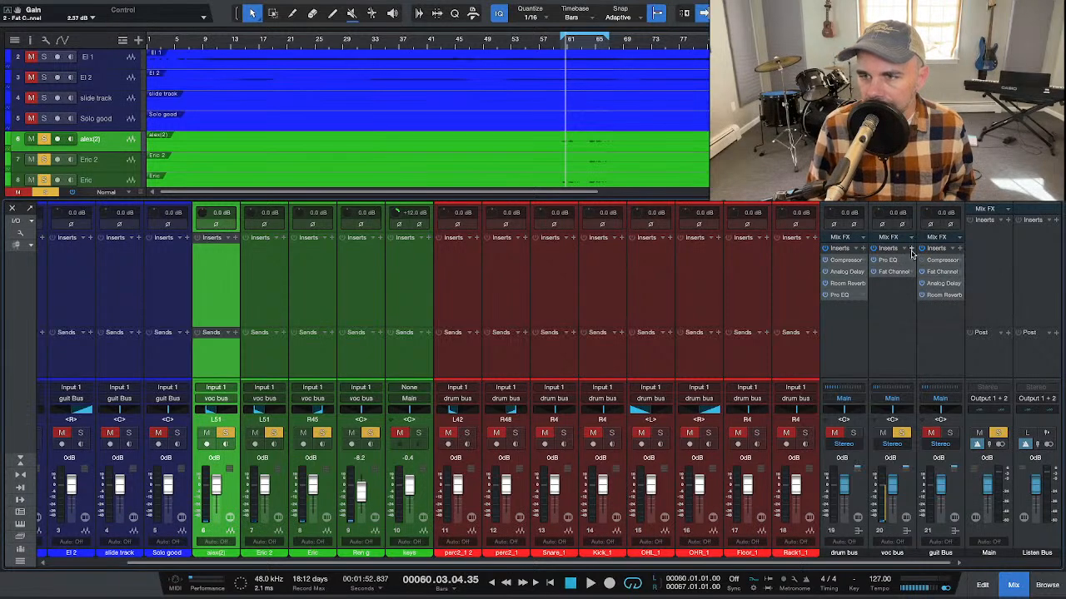
click(912, 249)
text(de)
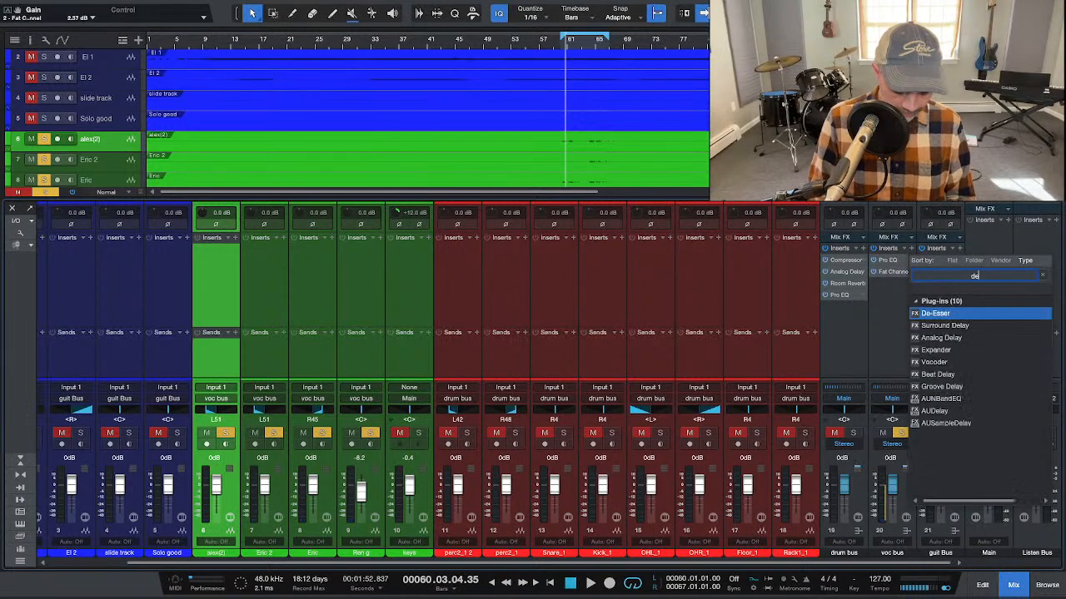
text(lay)
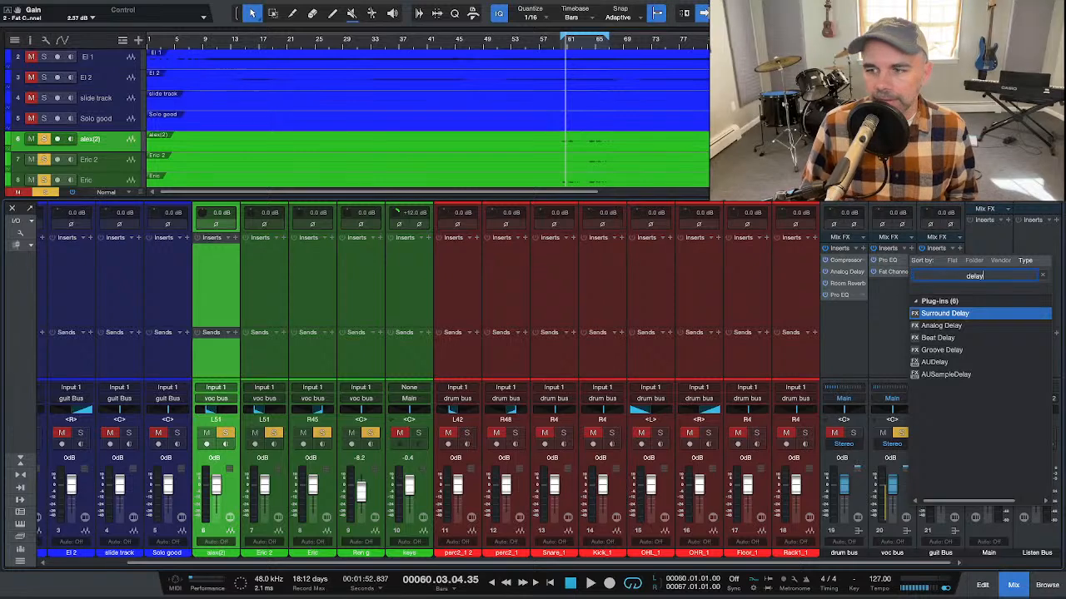
click(941, 326)
key(Return)
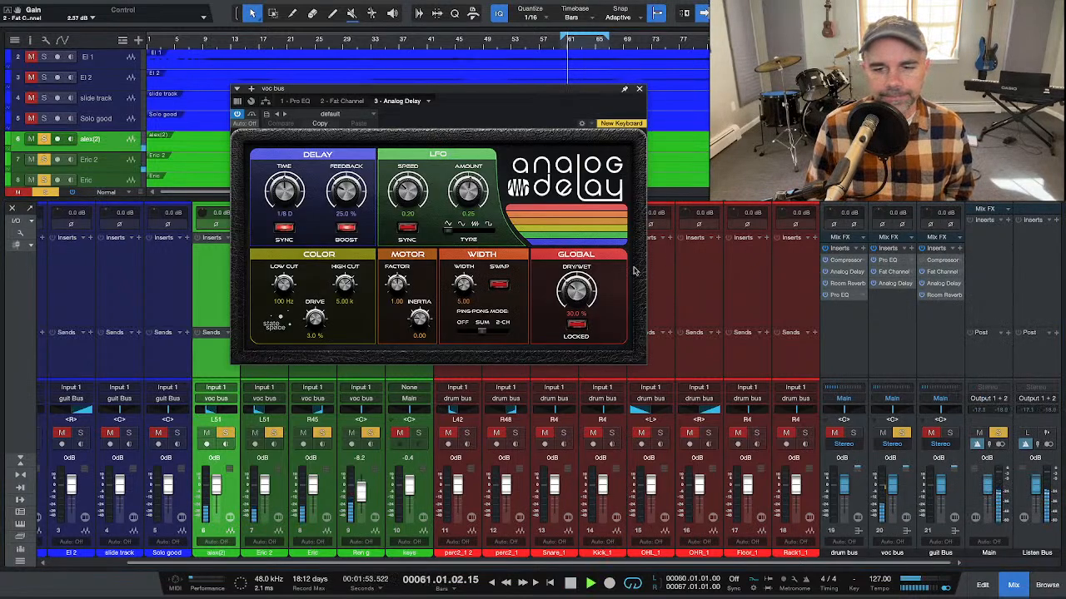
Step: Set the Analog Delay's dry/wet to 4.0% and feedback to 14.0% during playback, then close its window
drag(572, 290, 564, 318)
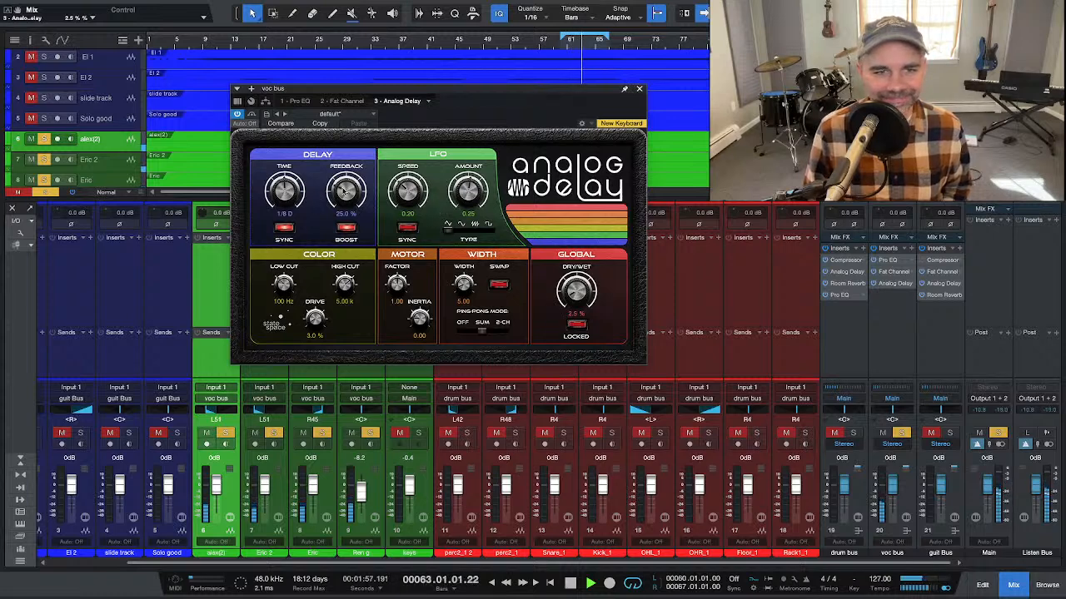
drag(343, 192, 341, 196)
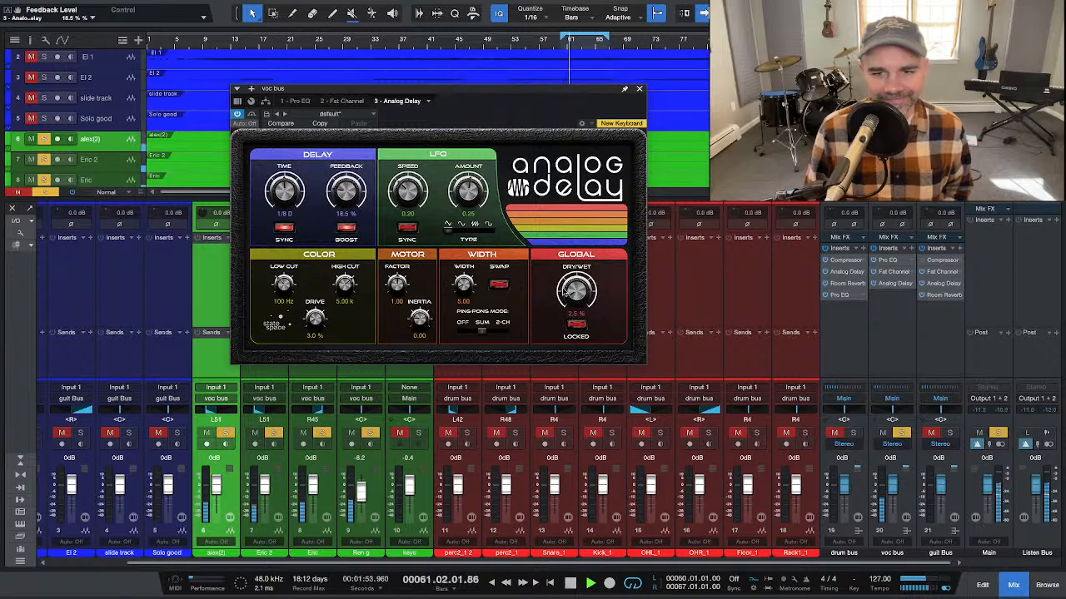
drag(566, 292, 566, 288)
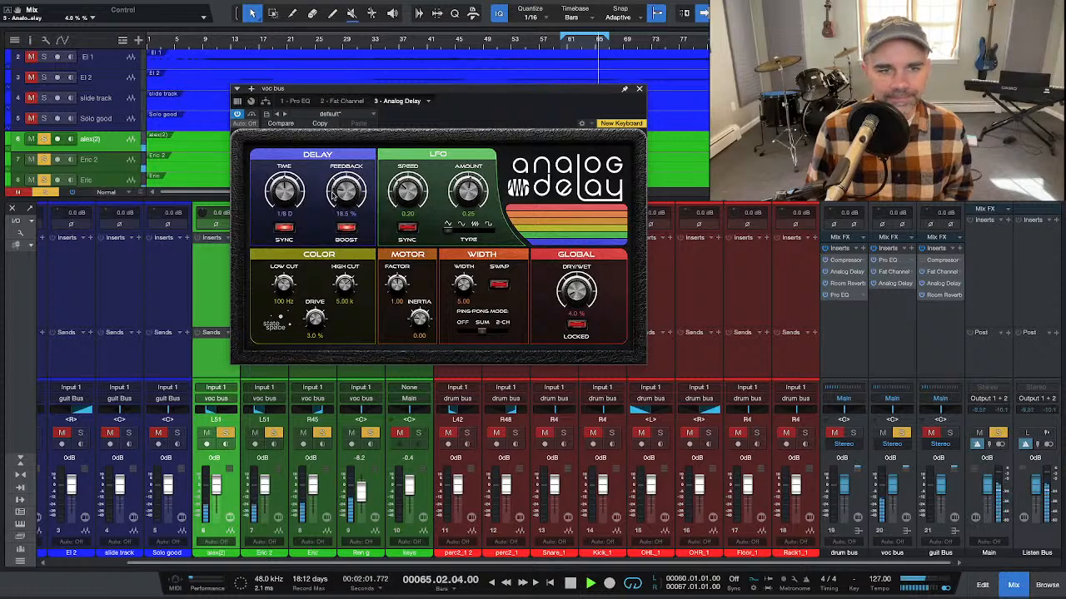
mouse_move(332, 191)
mouse_down()
mouse_move(341, 184)
mouse_move(337, 200)
mouse_up()
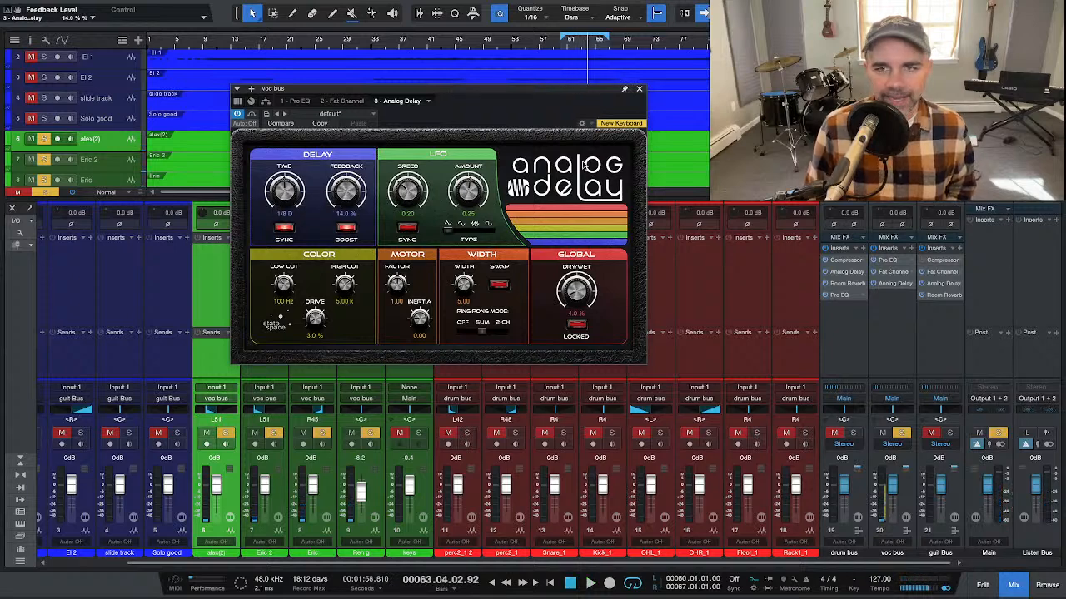
click(640, 89)
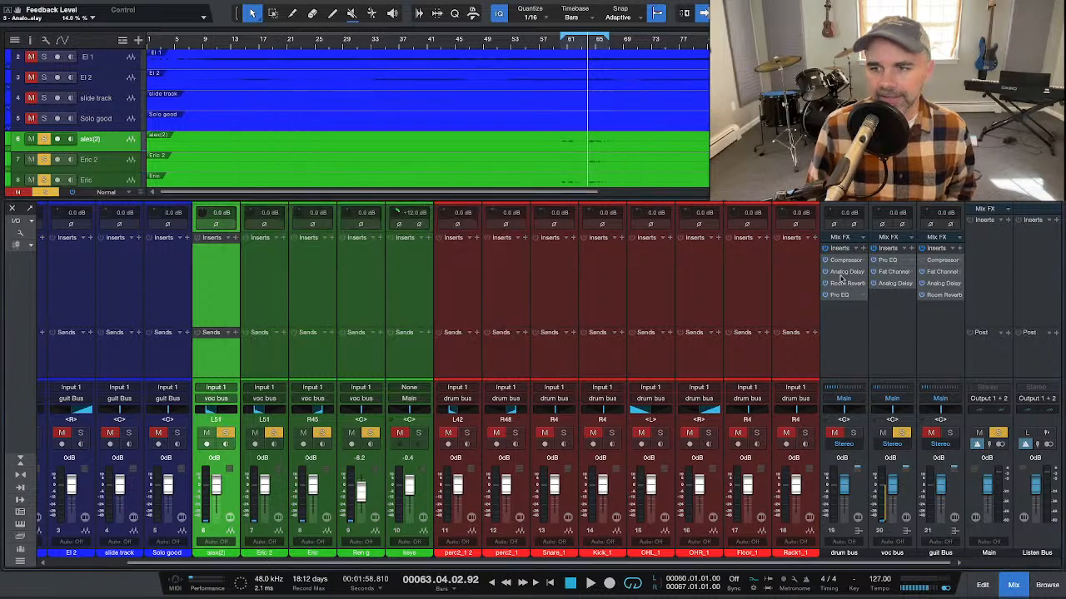
Step: Insert Room Reverb after the Analog Delay on the voc bus
click(913, 249)
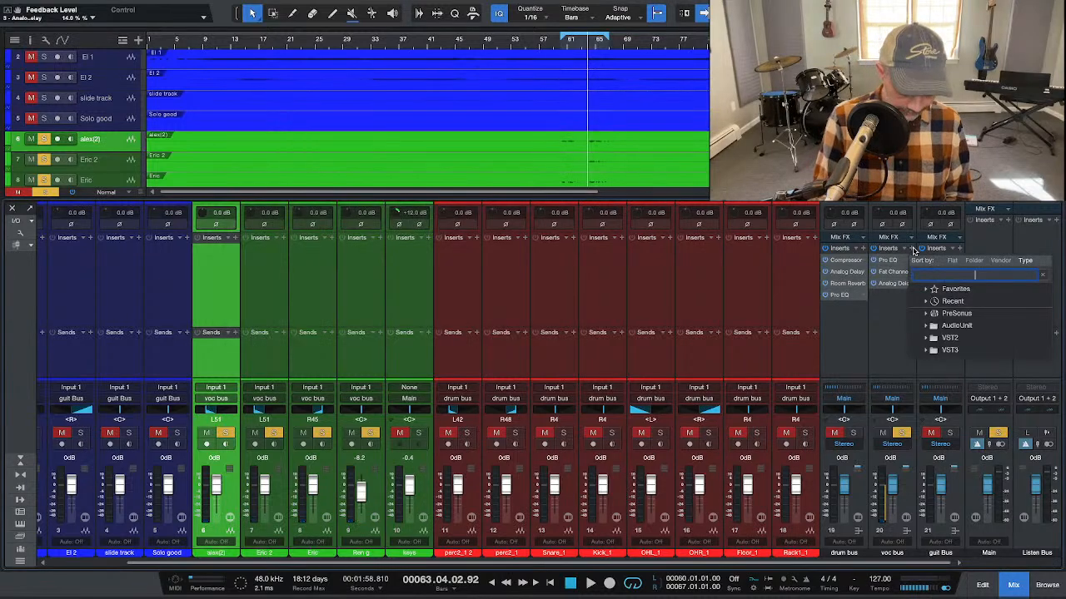
text(re)
text(v)
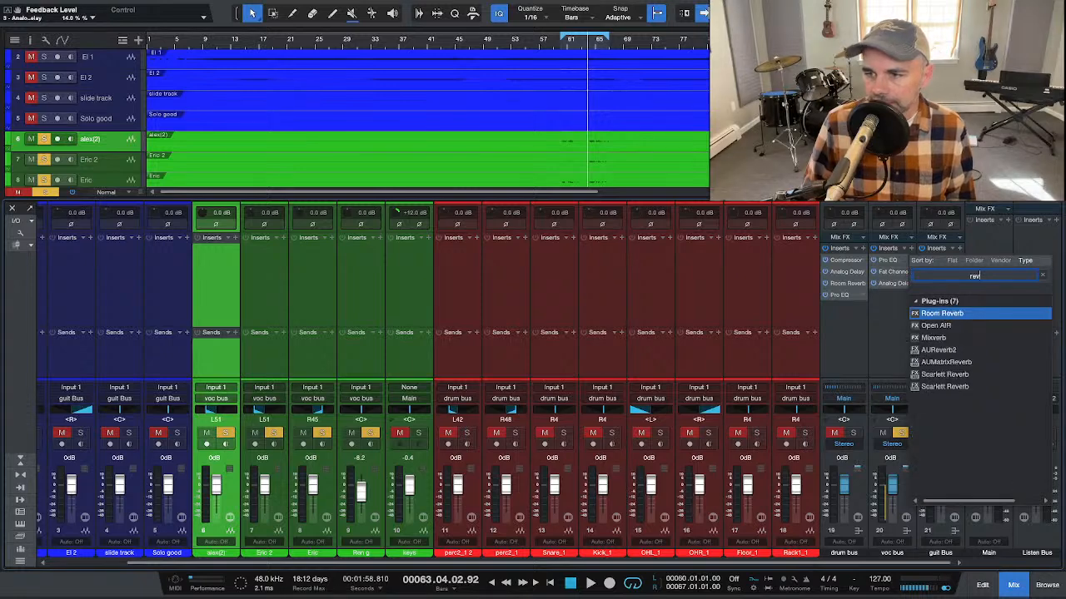
key(Return)
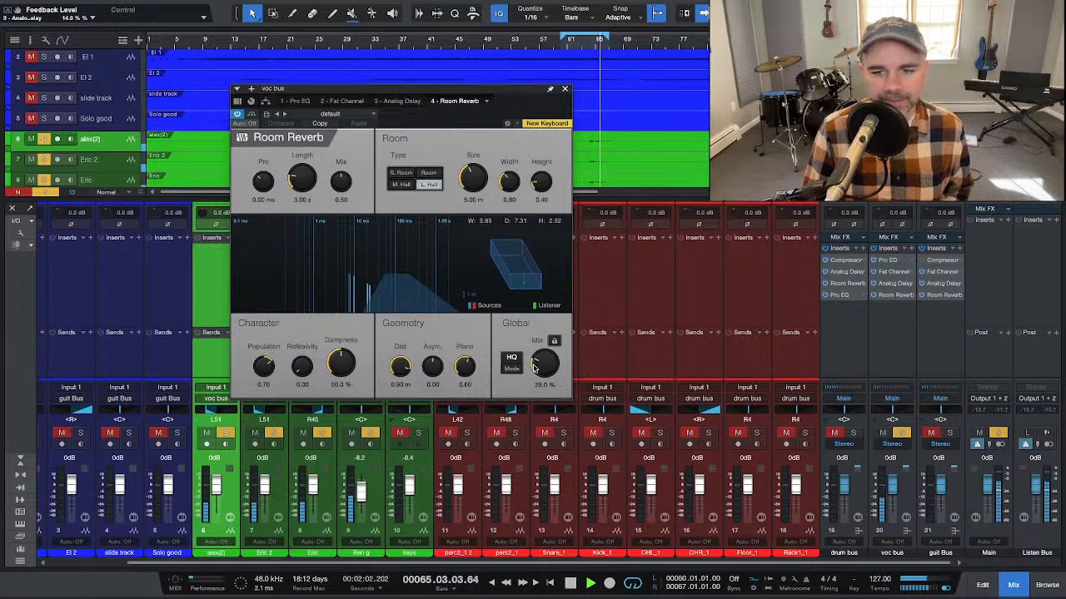
Step: Set the Room Reverb's global mix to 18.5%, type to Room and length to 2.40 s while playing the loop
drag(541, 363, 537, 380)
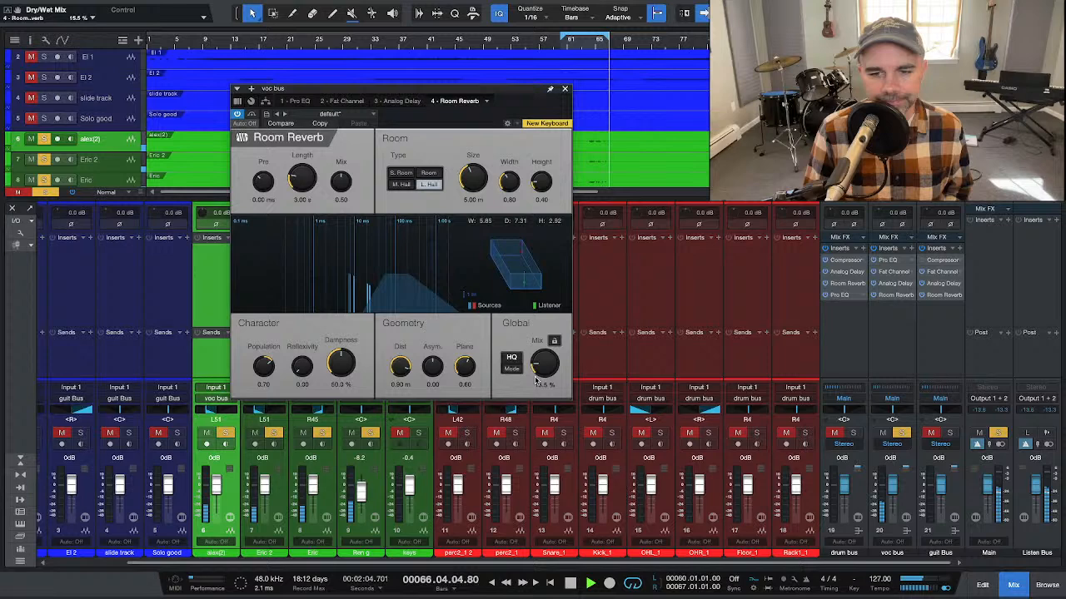
click(429, 173)
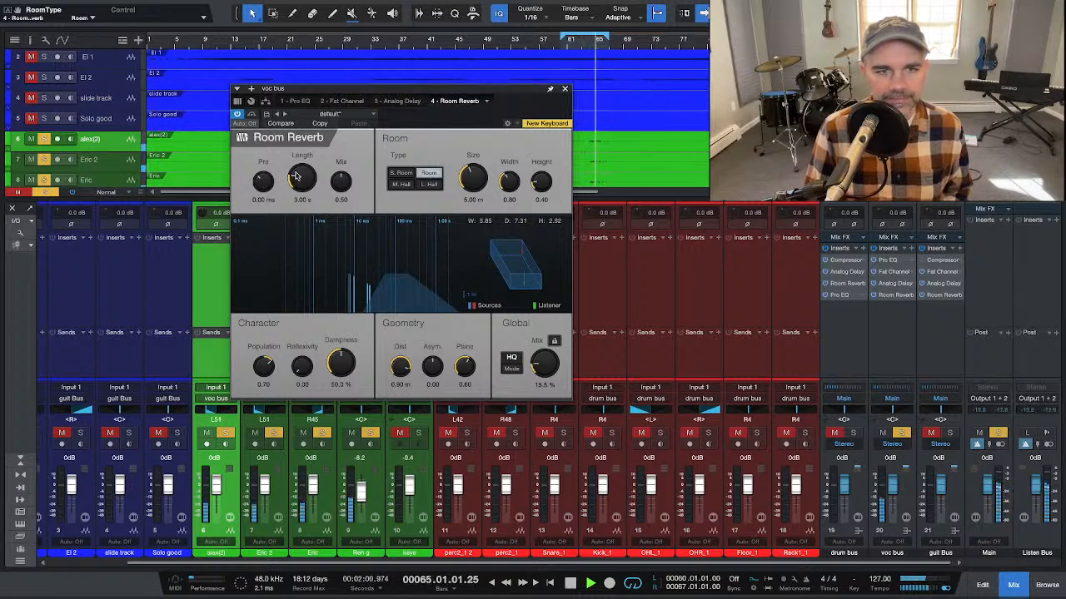
drag(295, 175, 296, 179)
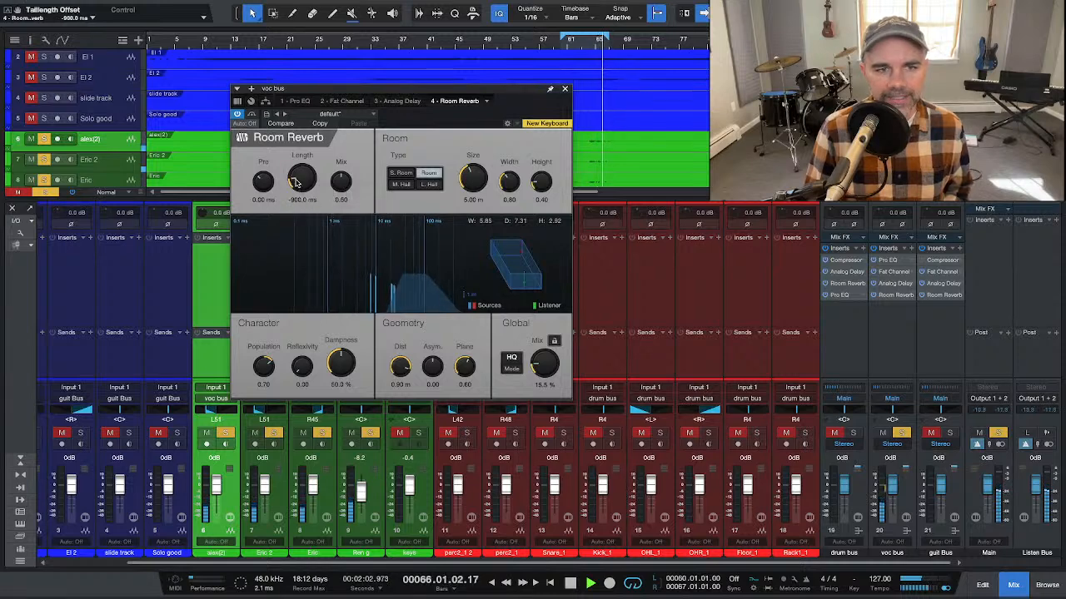
key(space)
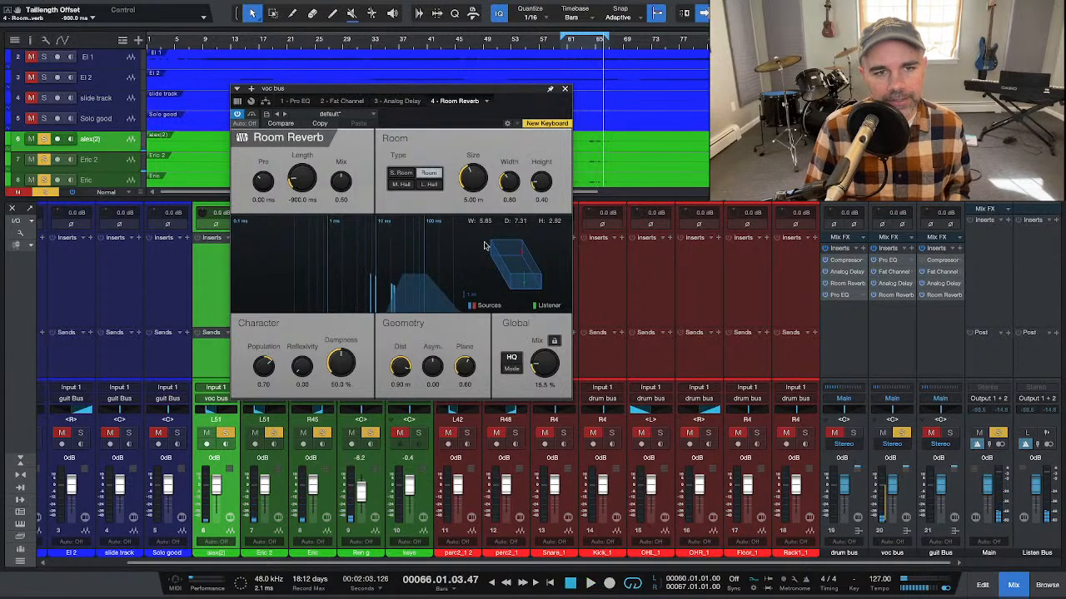
key(space)
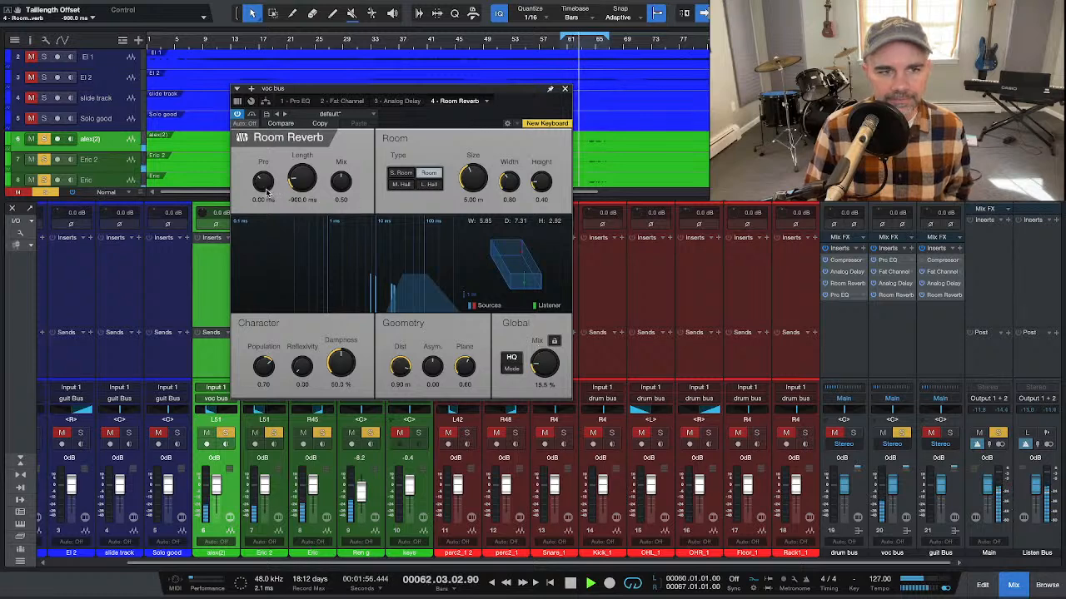
drag(303, 179, 304, 174)
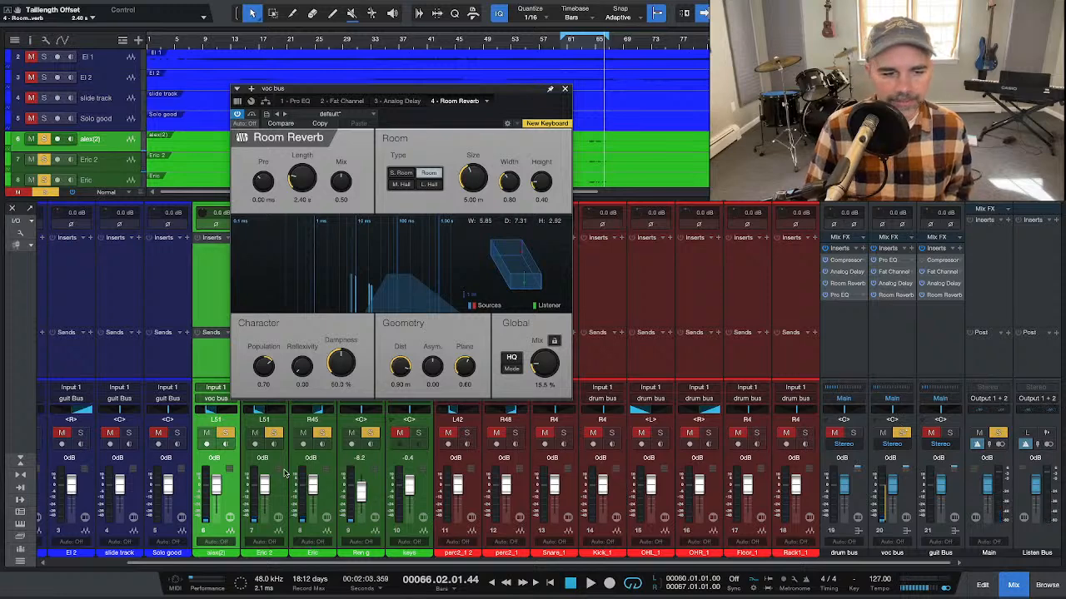
Step: Clear all solos, unmute channel 9 and set its fader to -6.3 dB against the full mix, then close the Room Reverb
click(46, 194)
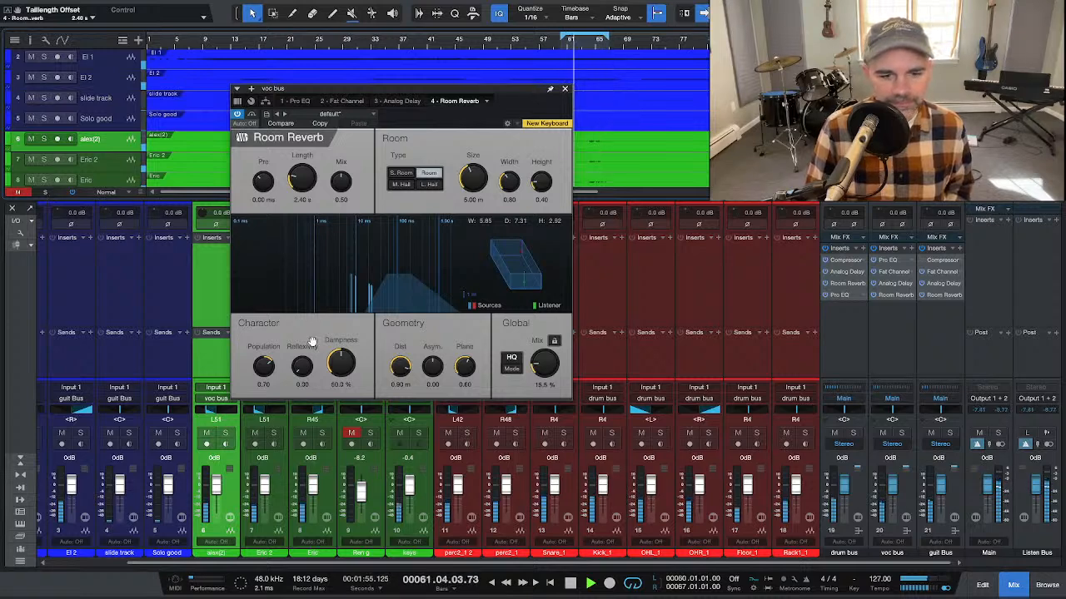
click(351, 433)
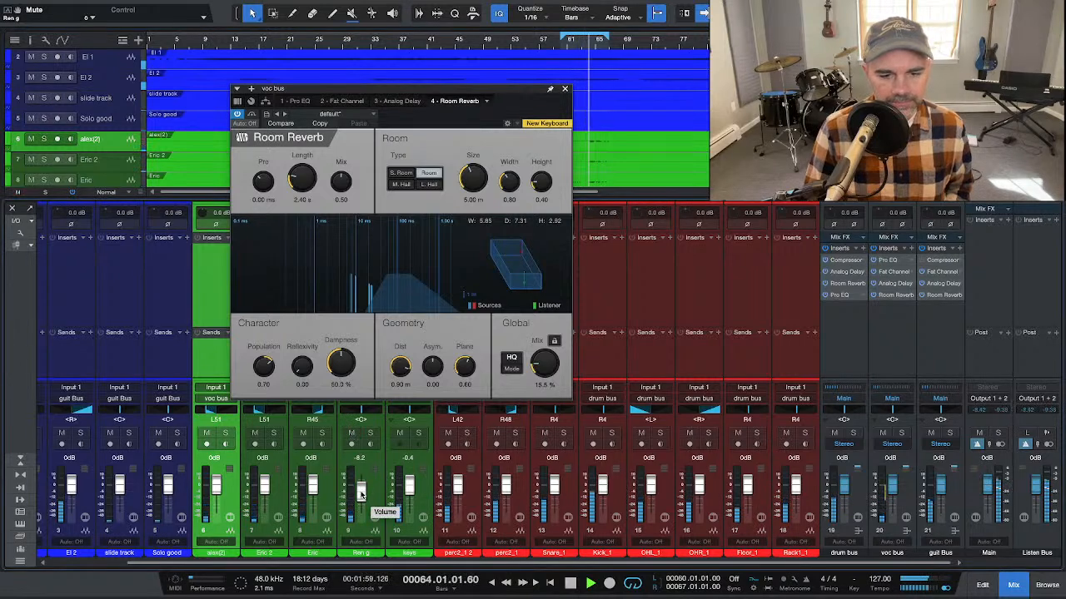
drag(360, 494, 360, 494)
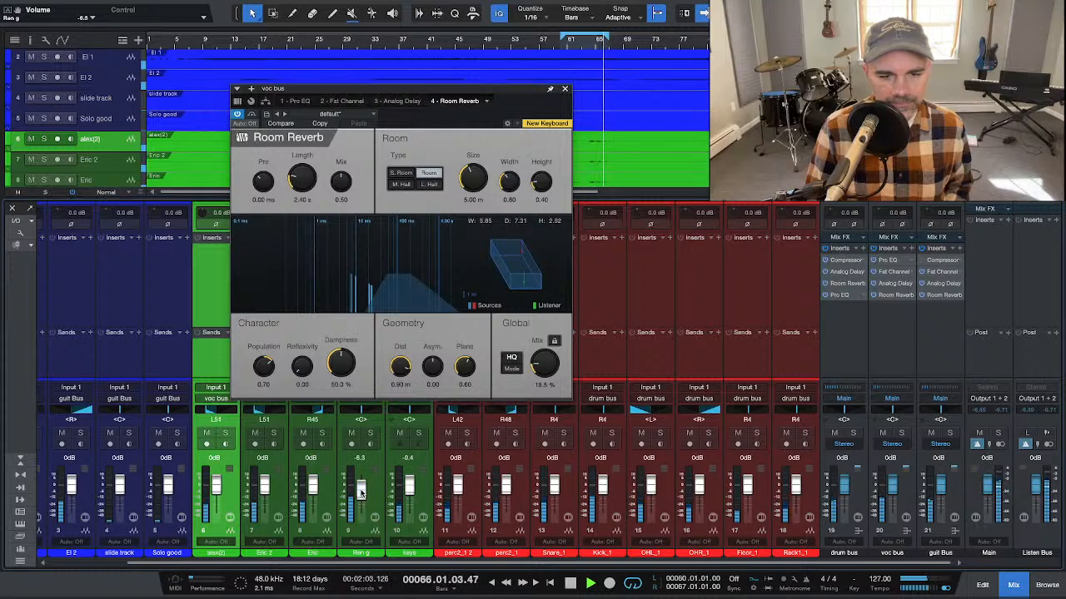
key(space)
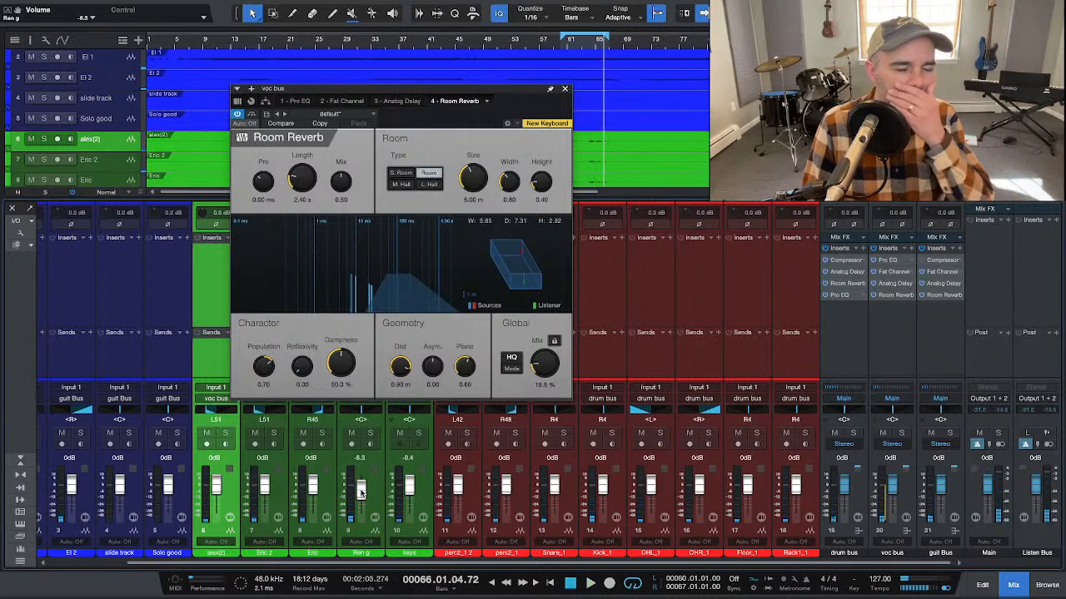
key(space)
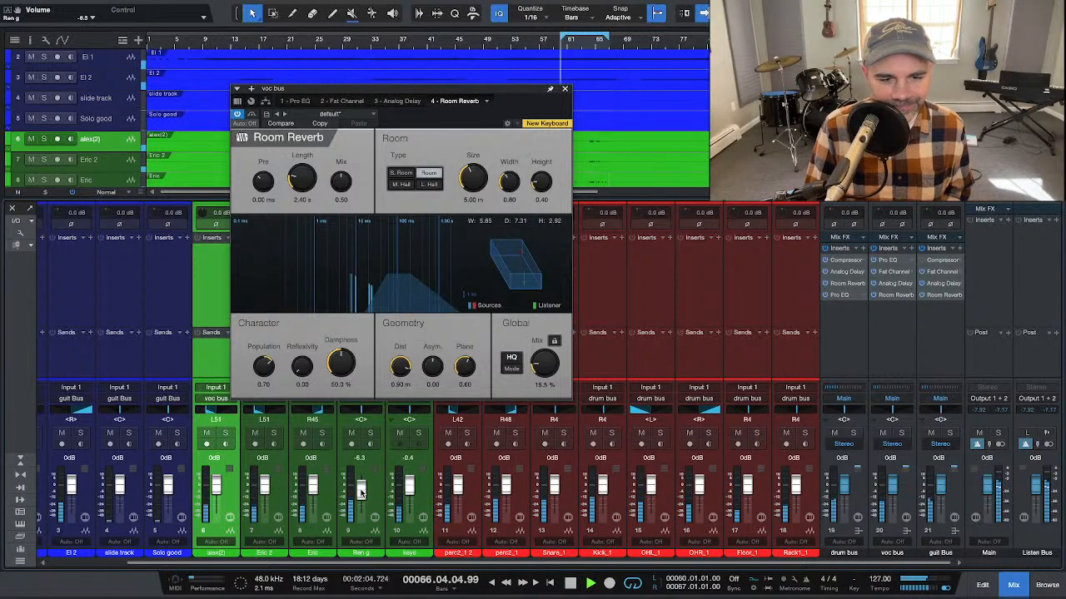
key(space)
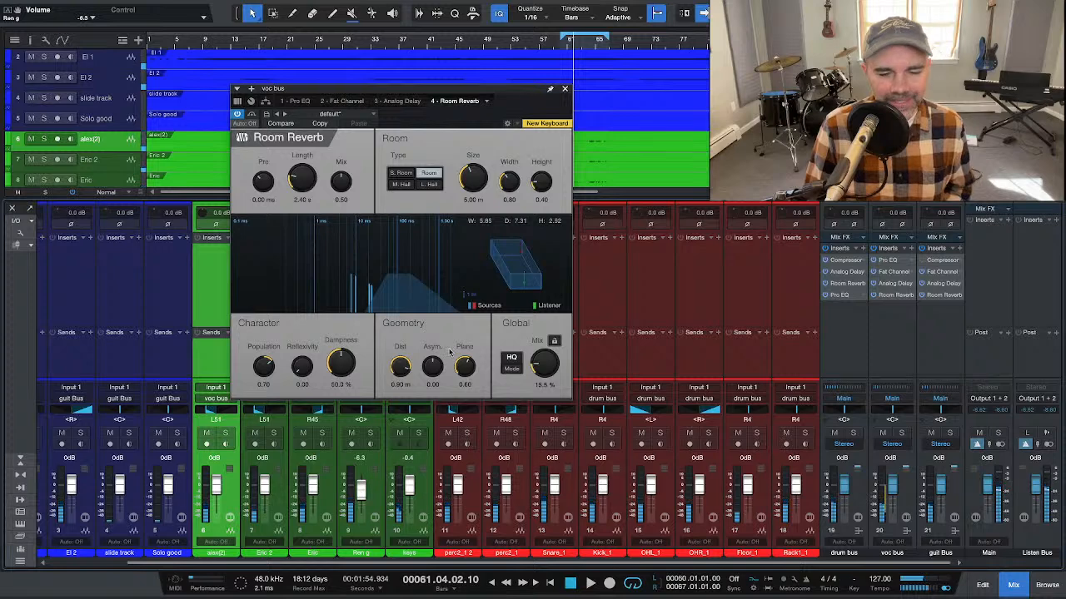
click(565, 91)
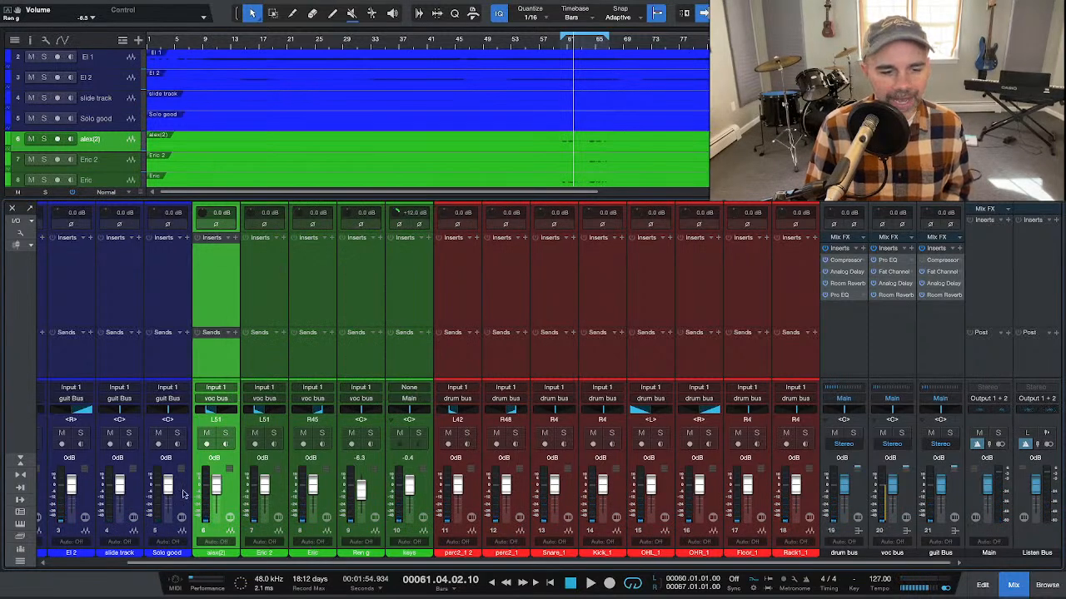
Step: Set the guit bus fader to -3.7 dB
scroll(107, 565, left, 2)
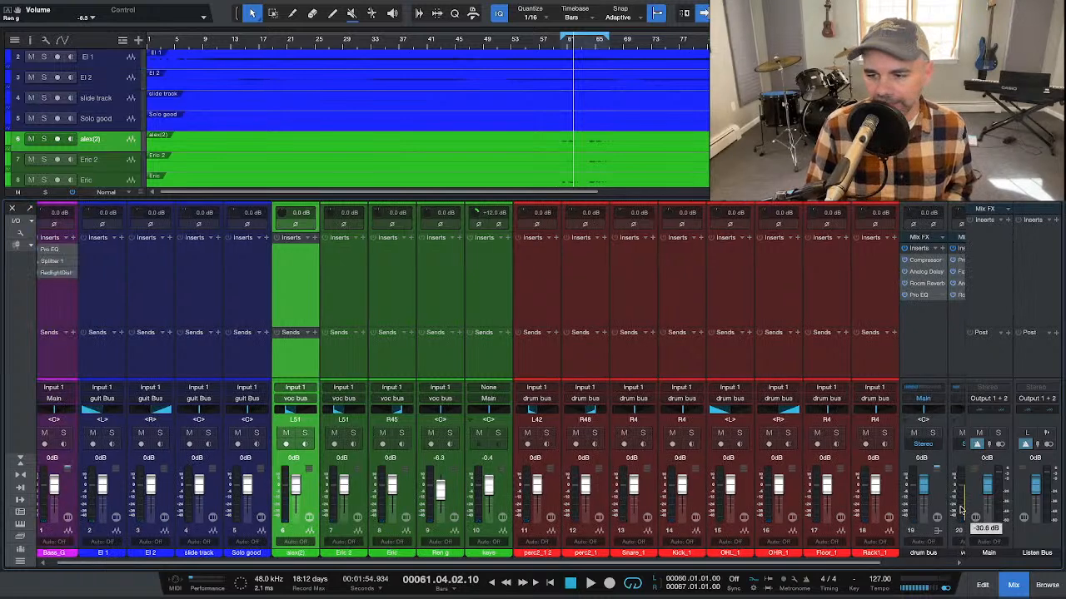
scroll(930, 568, right, 2)
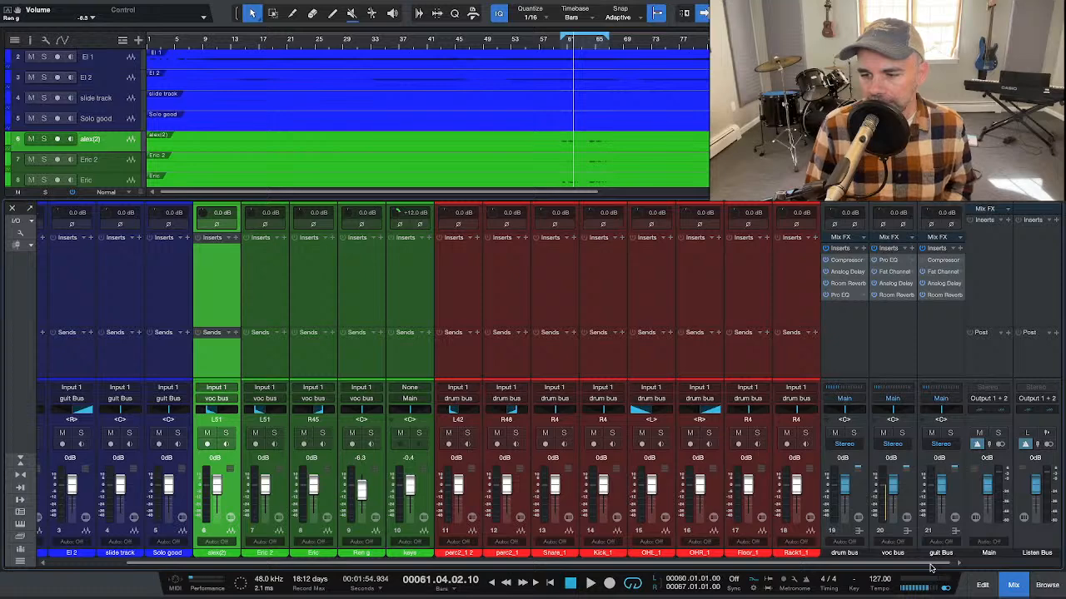
drag(943, 493, 944, 495)
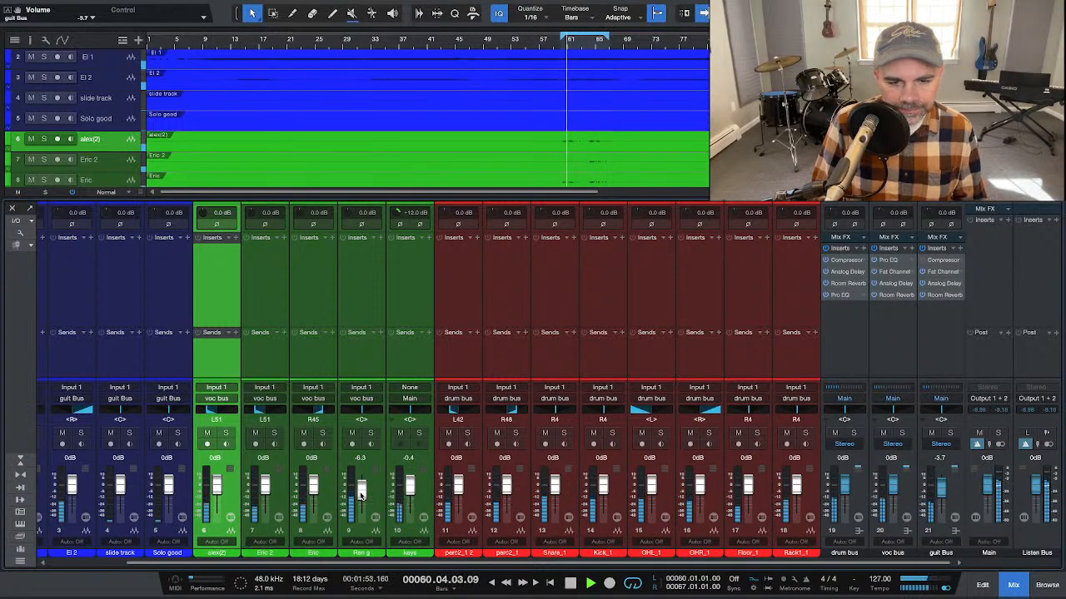
Step: Set the channel 9 vocal fader to -5.6 dB against the full mix
drag(362, 495, 361, 496)
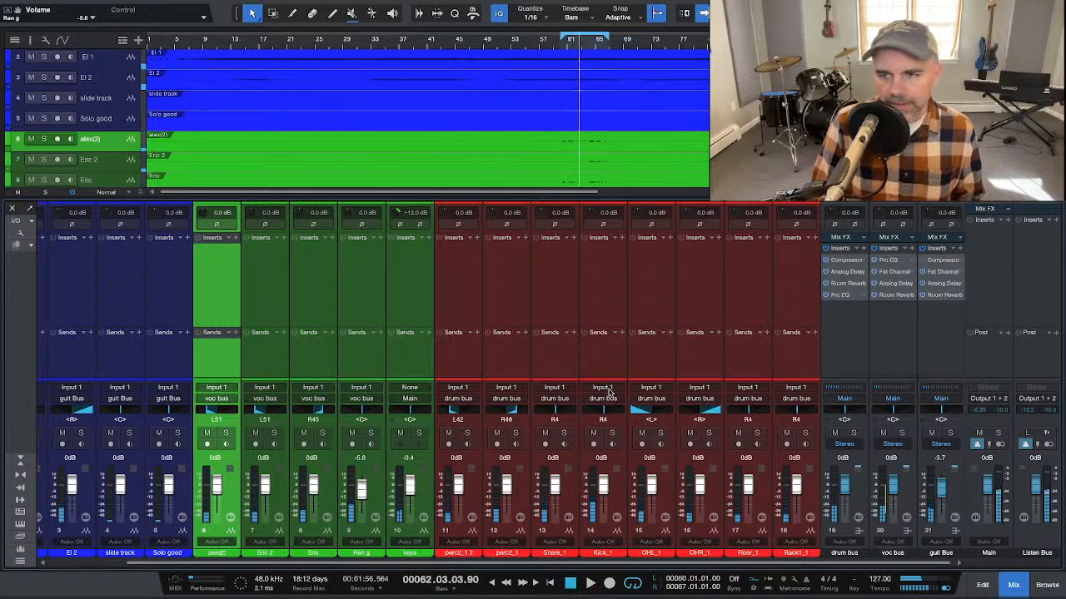
click(911, 295)
key(Escape)
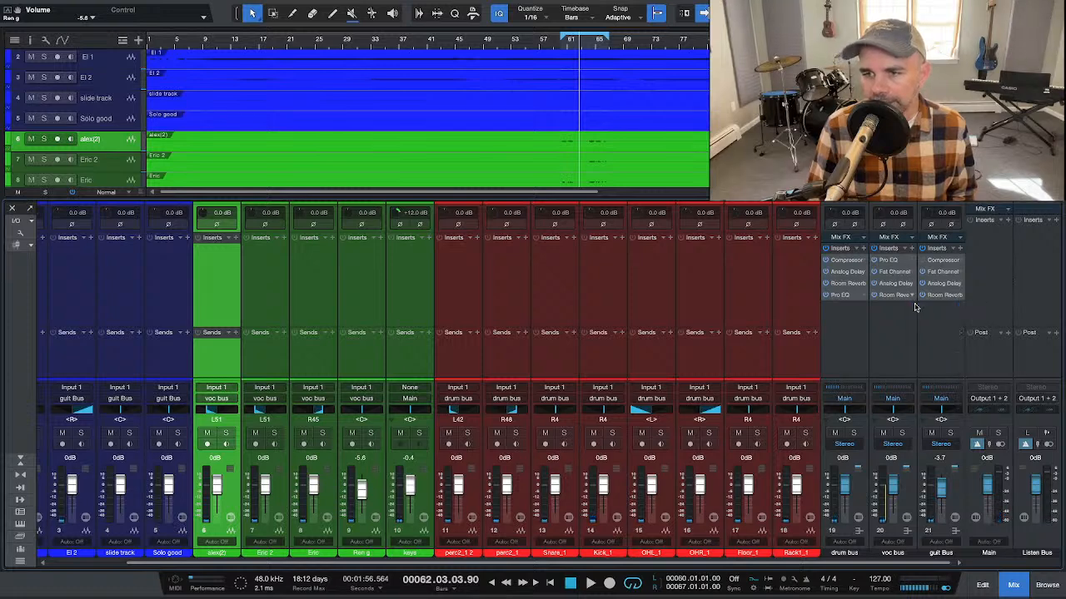
Step: Open the voc bus Room Reverb, switch to its Analog Delay, and audition the vocals with the full mix
click(914, 307)
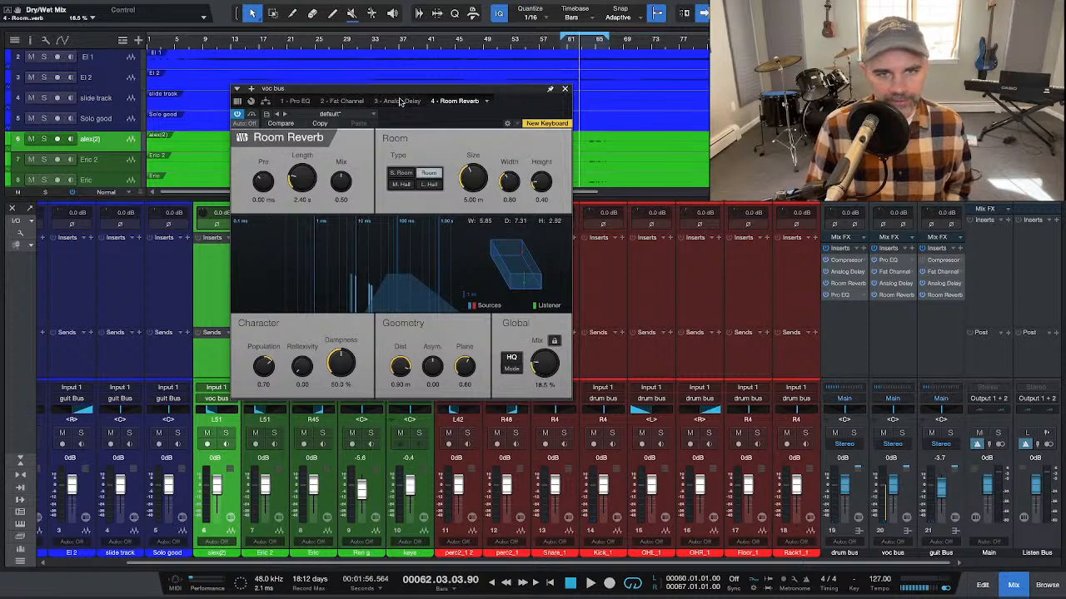
click(400, 101)
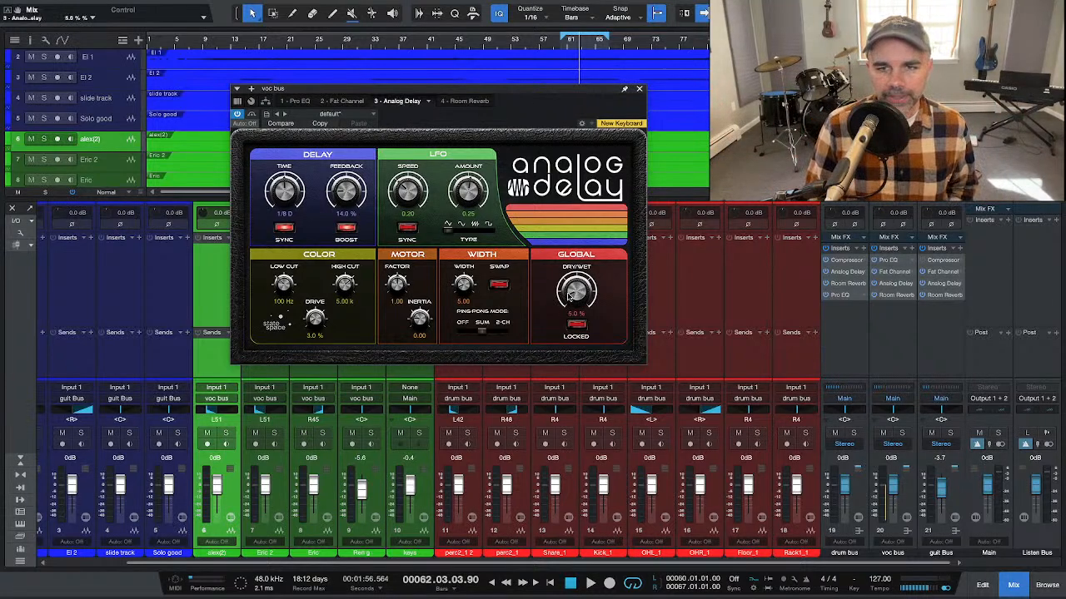
key(space)
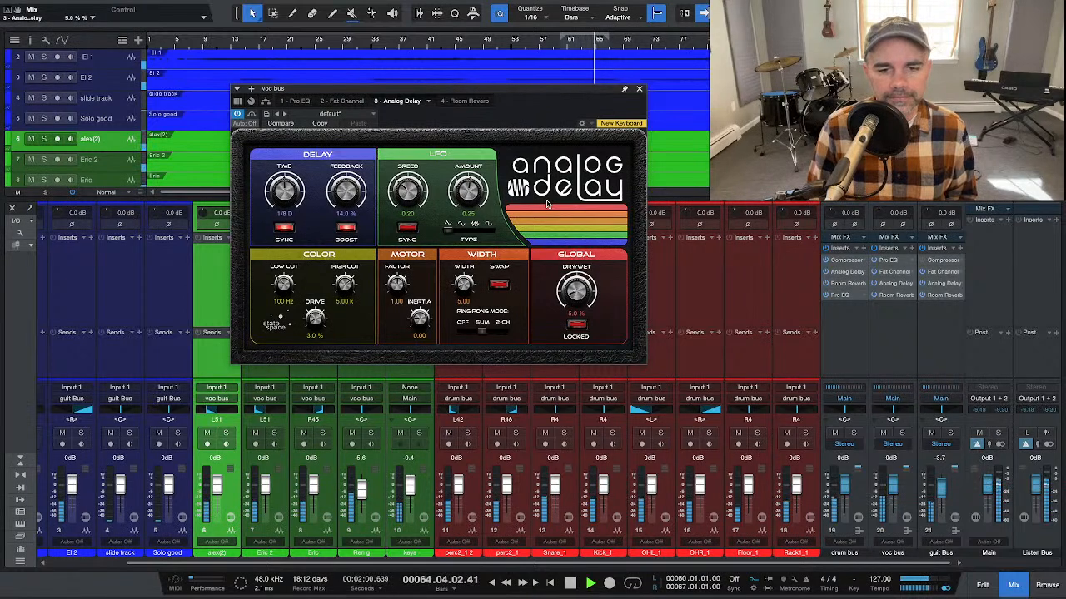
key(space)
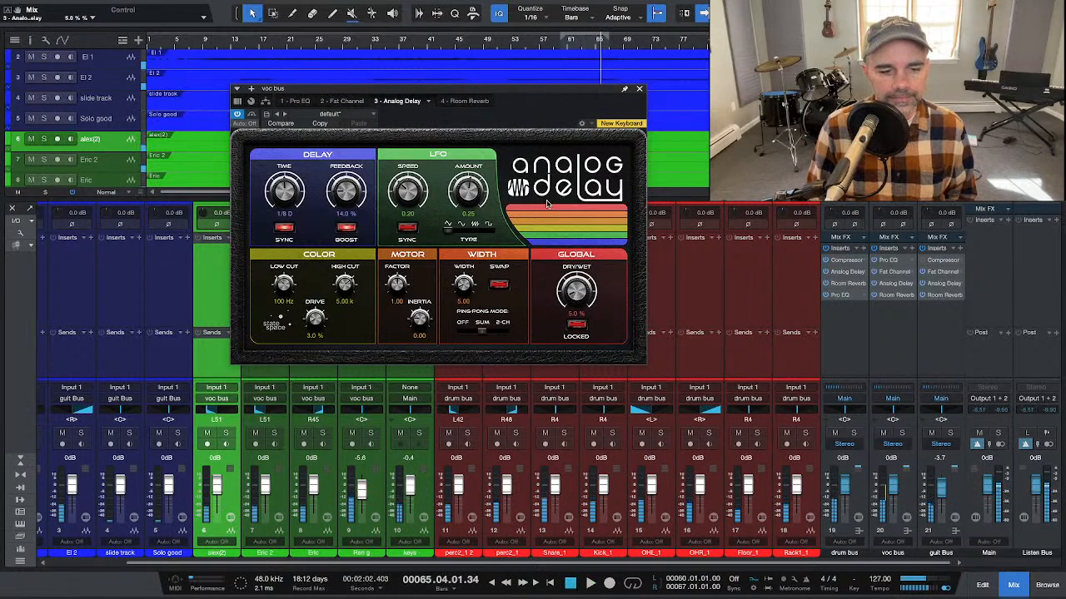
Step: Set the Bass_G channel fader to -1.0 dB and resume playback
click(100, 566)
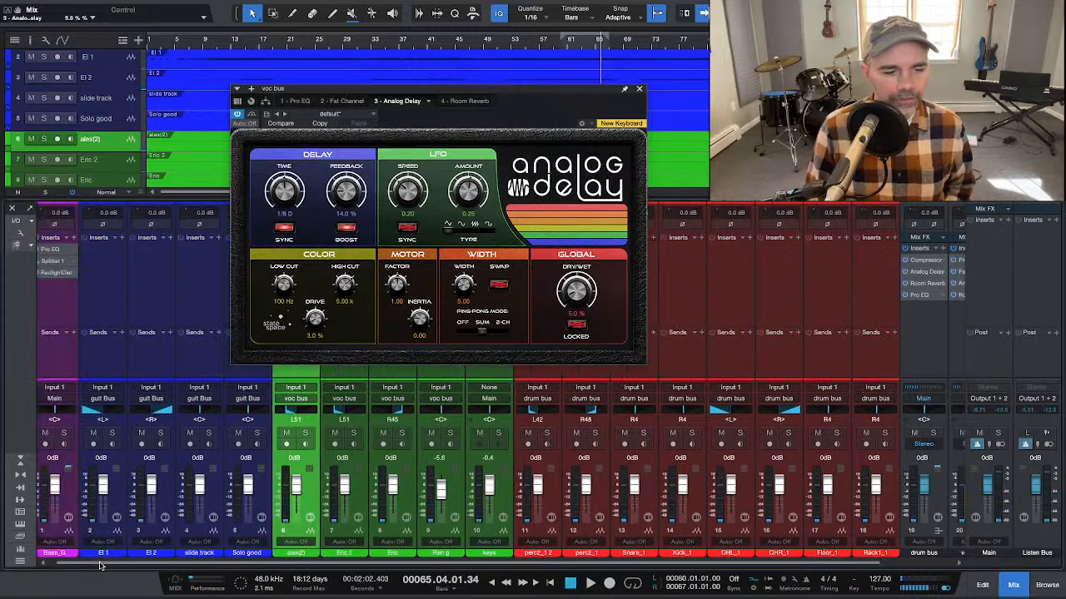
click(53, 457)
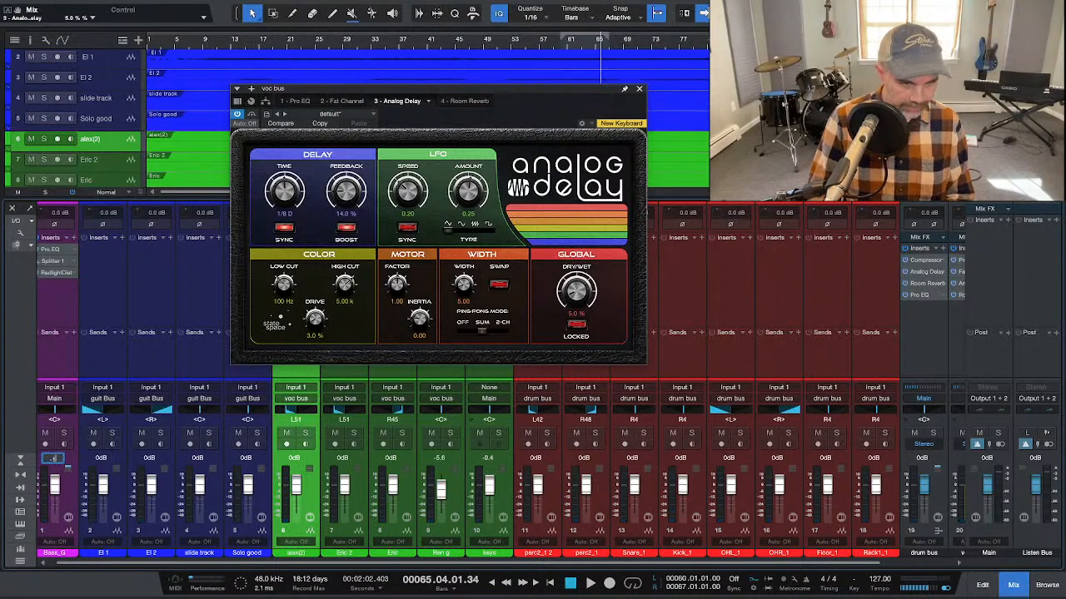
text(-1)
key(Return)
key(space)
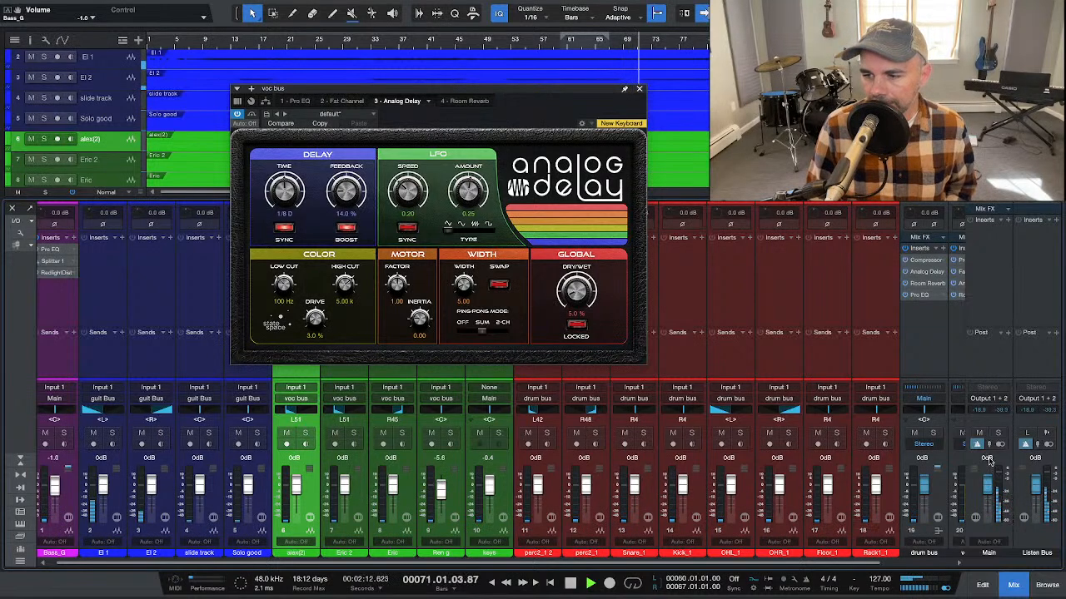
Step: Set the guit bus fader to -4.0 dB during playback, and stop playback
scroll(930, 567, right, 2)
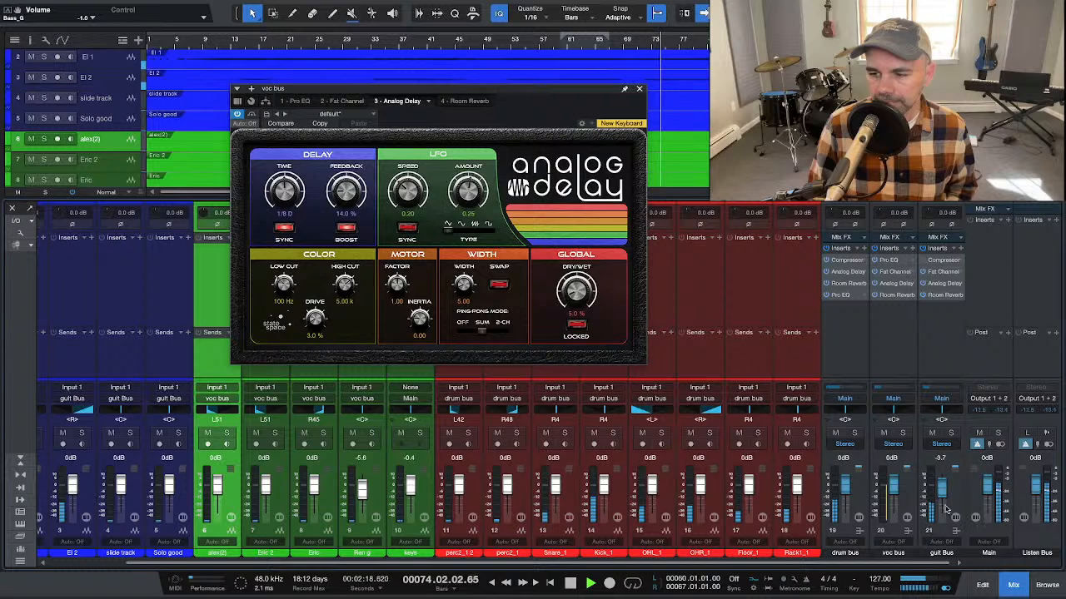
click(939, 459)
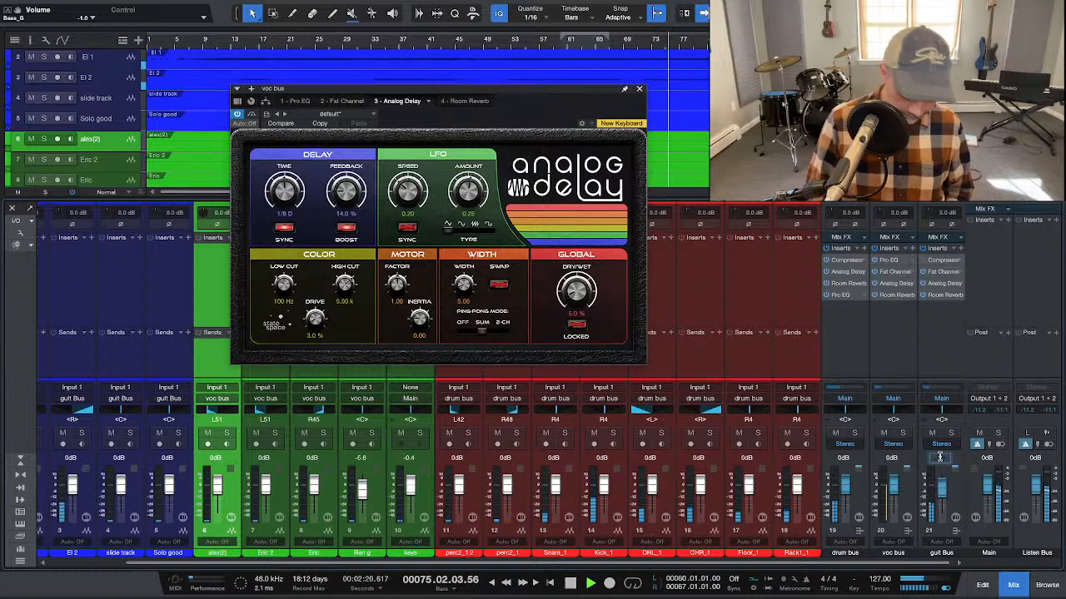
text(-4)
key(Return)
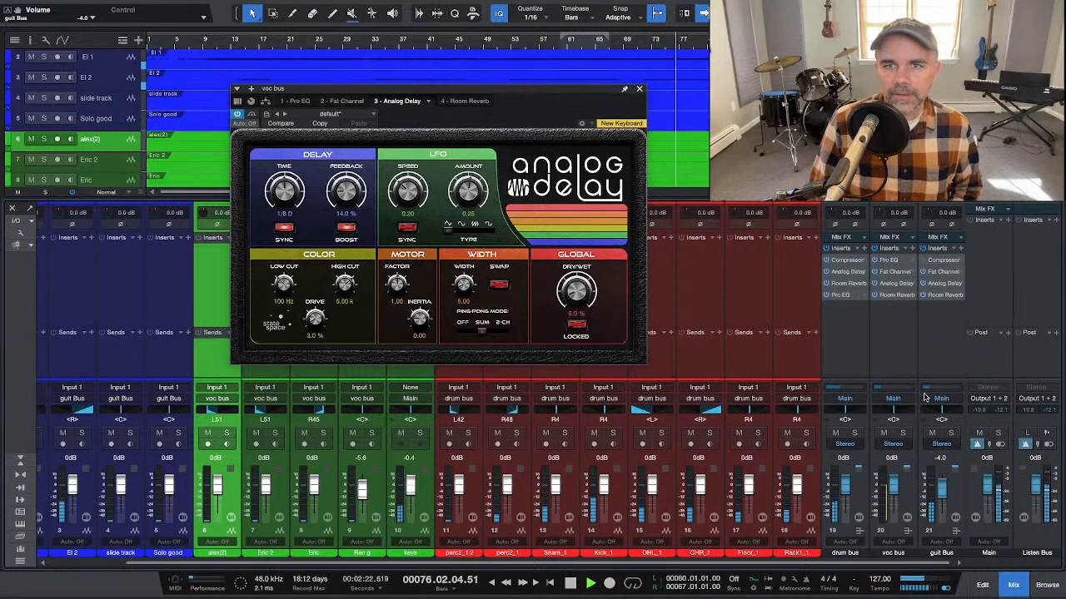
key(space)
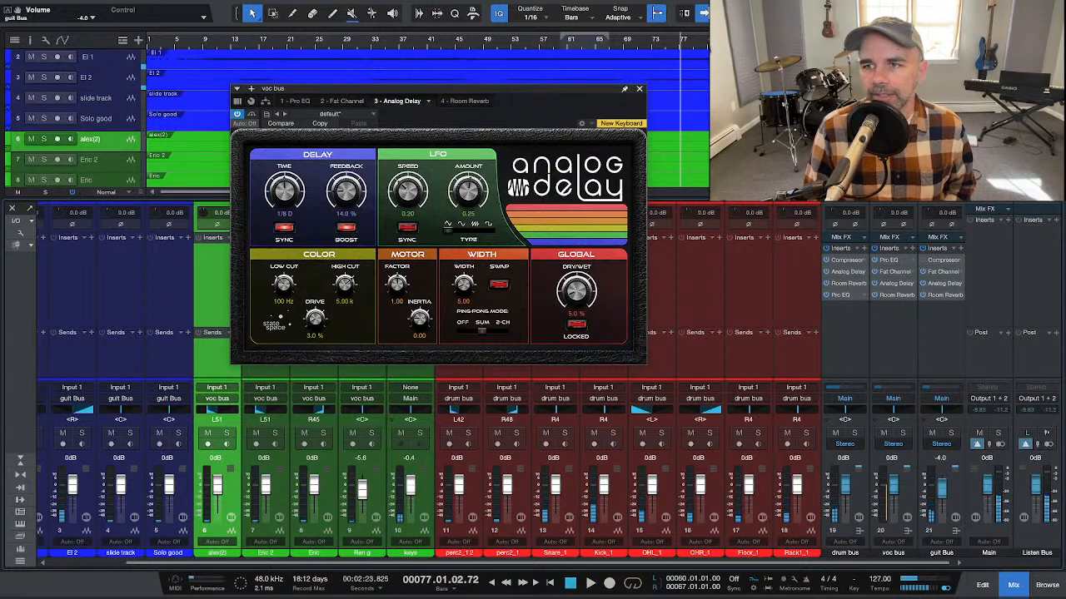
Step: Extend the loop range's start back to bar 56 and play from bar 60
key(End)
key(space)
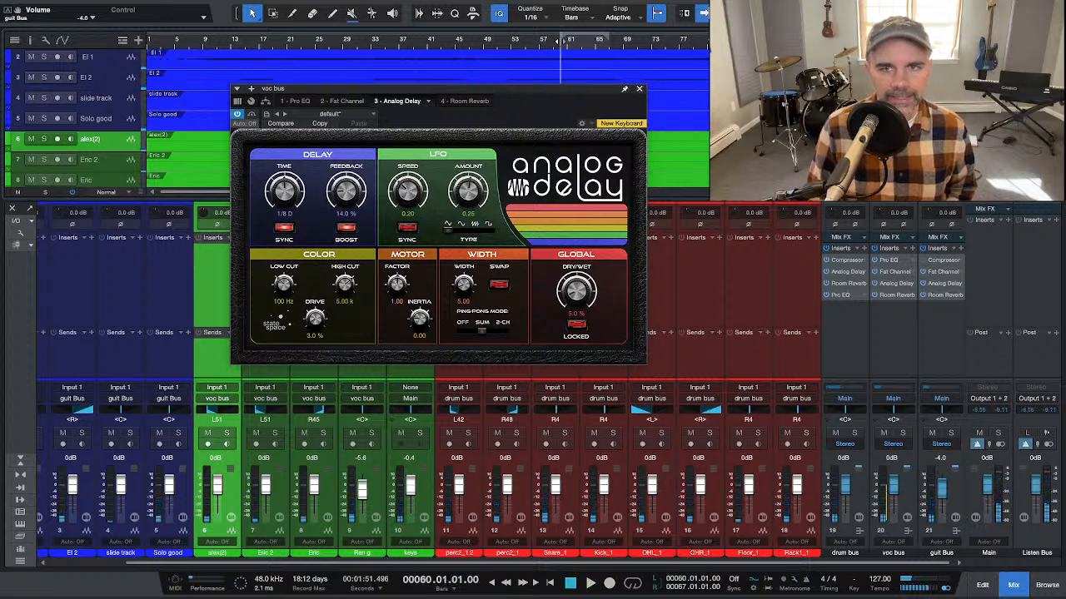
drag(562, 39, 530, 38)
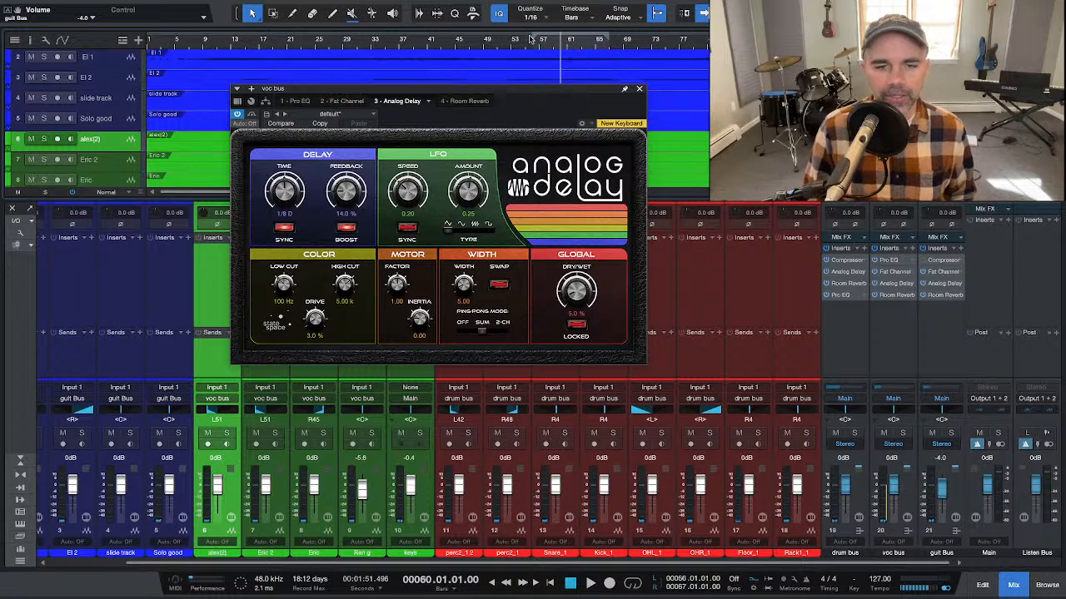
key(space)
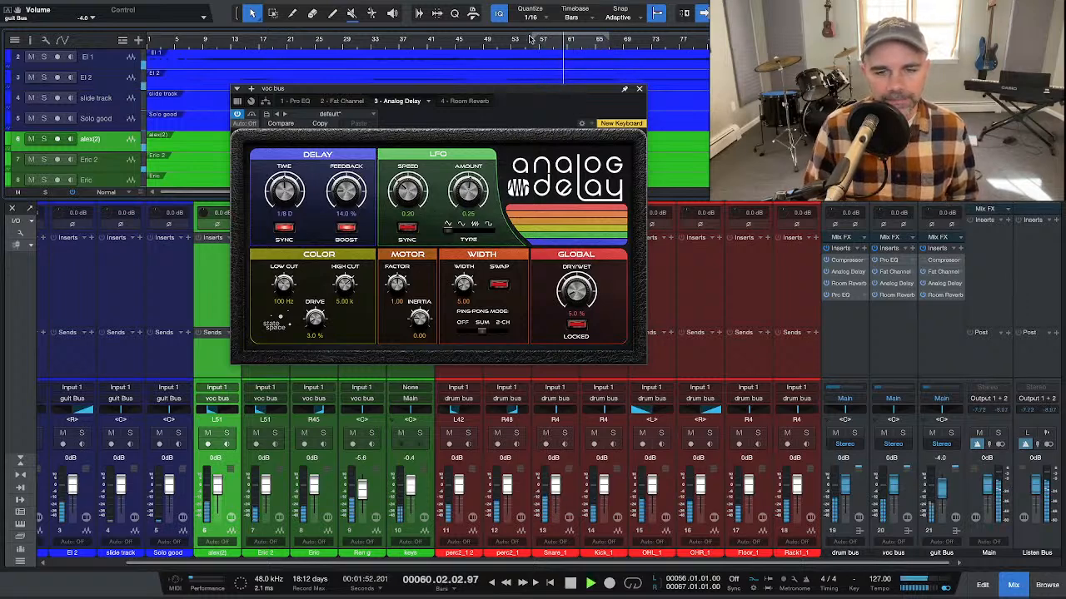
Step: Close the Analog Delay and briefly solo the voc bus to compare the vocals alone with the full mix
click(638, 88)
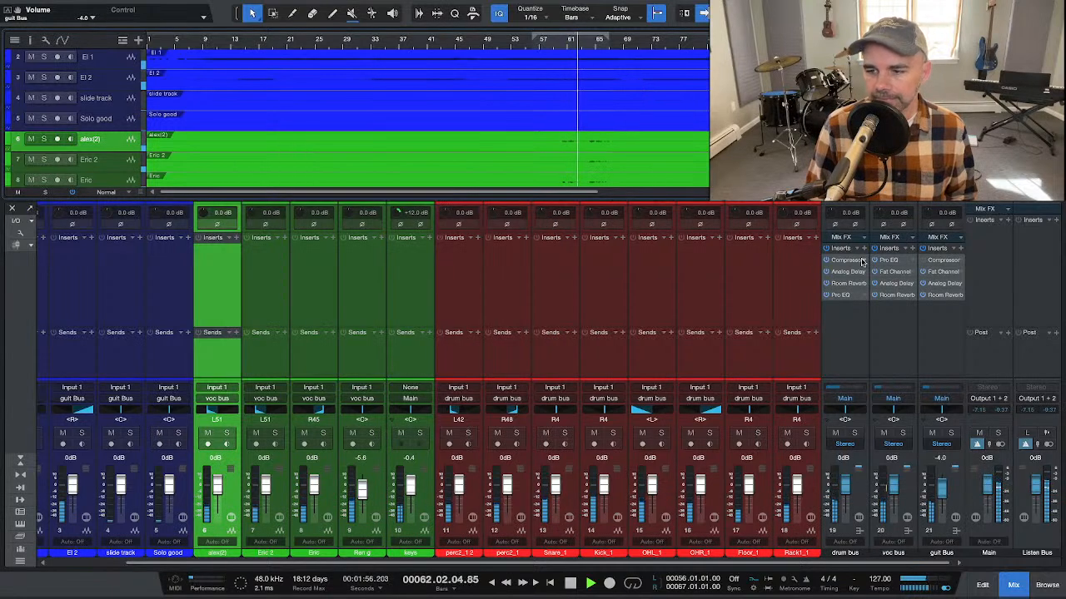
click(902, 433)
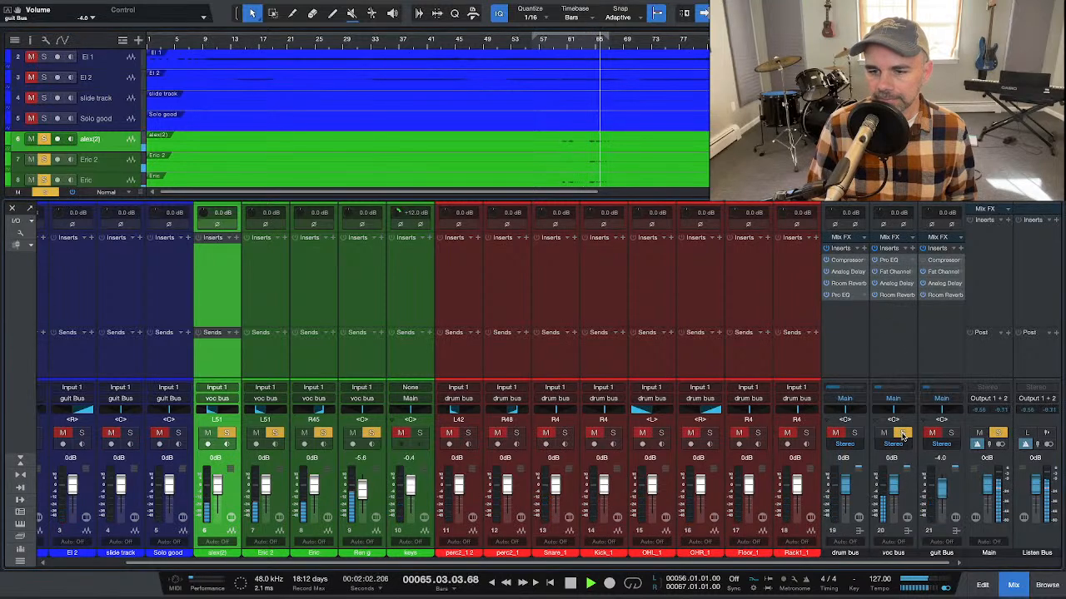
click(903, 433)
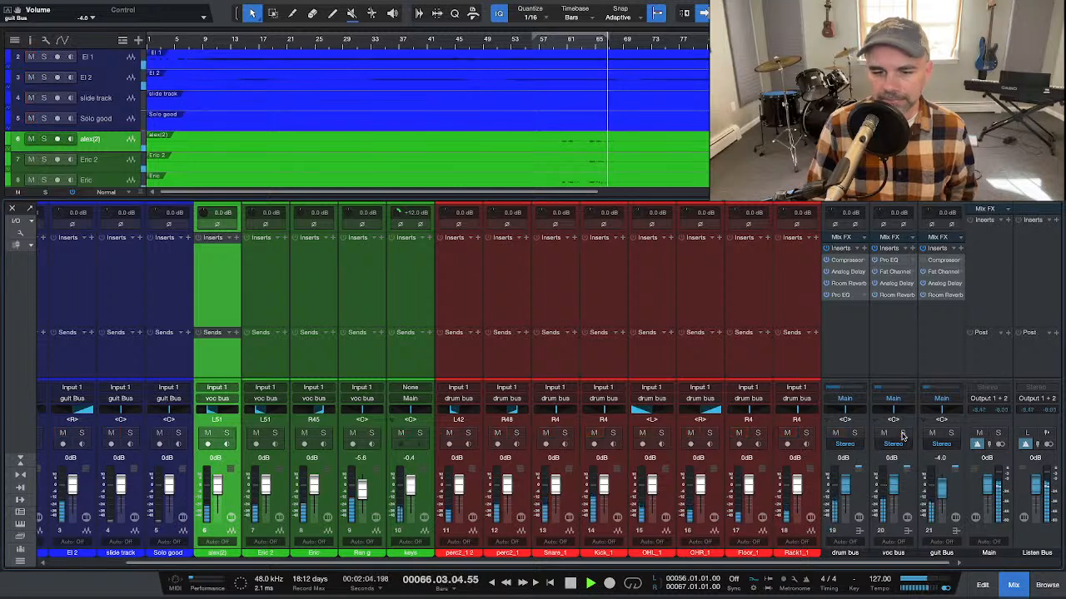
Step: Select guitar channels 2 to 5 together and set their faders to -5.0 dB
click(109, 565)
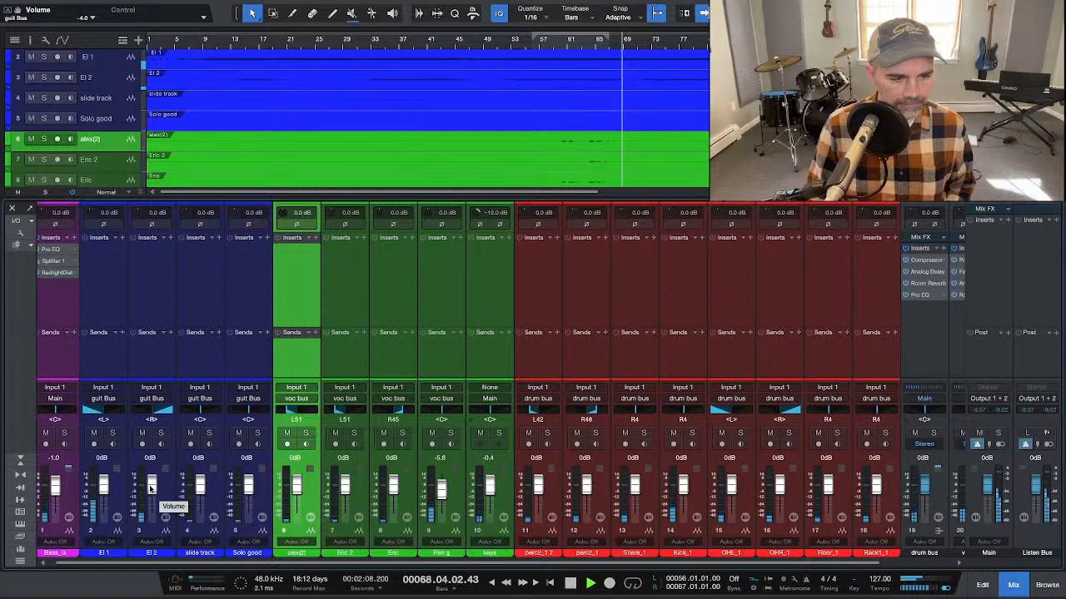
click(79, 370)
click(105, 366)
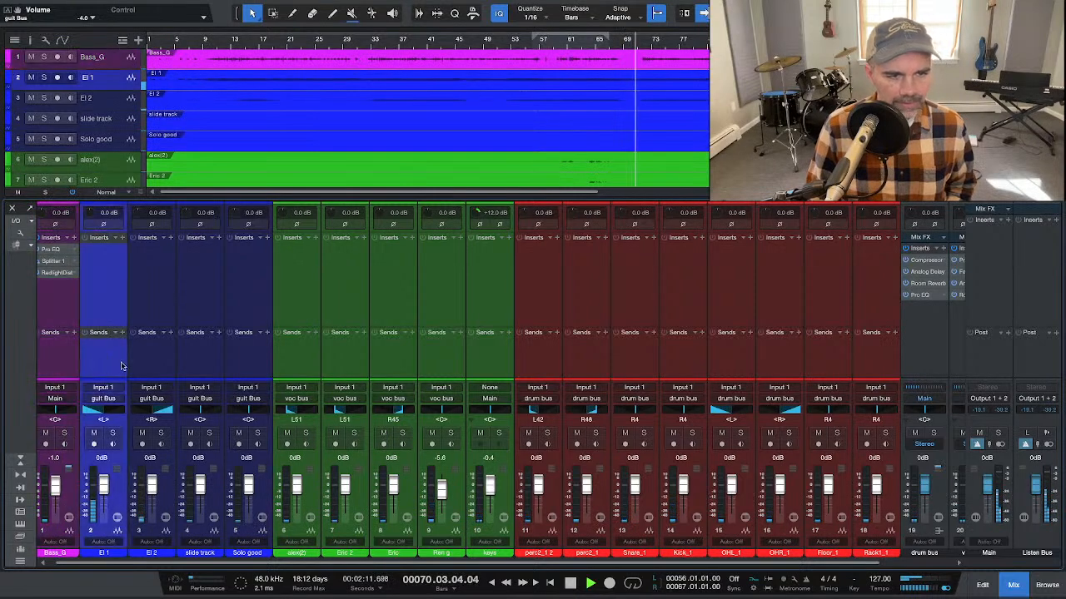
shift+click(236, 369)
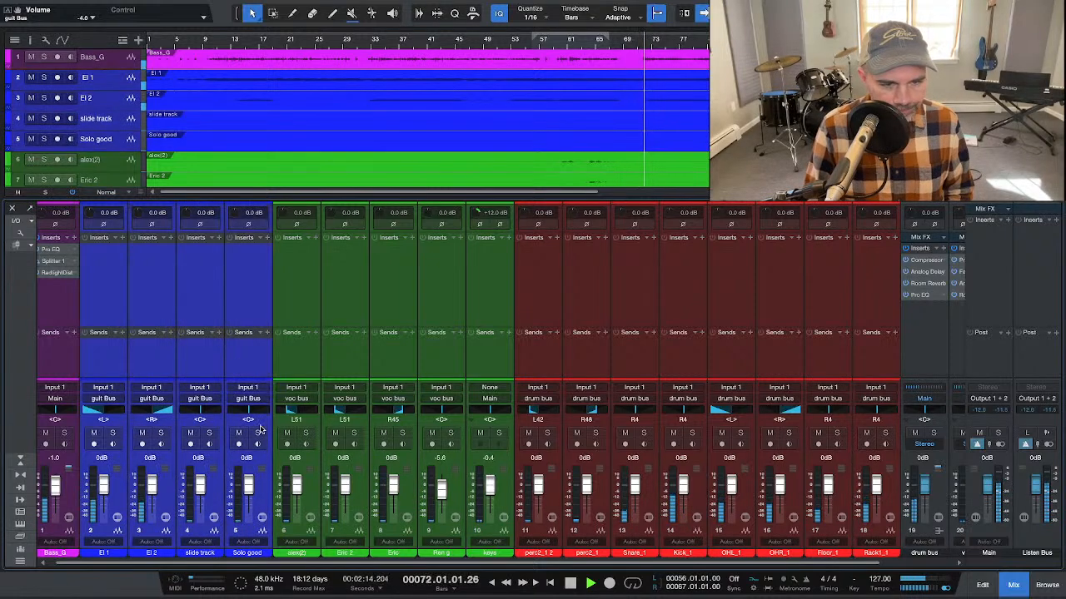
click(246, 458)
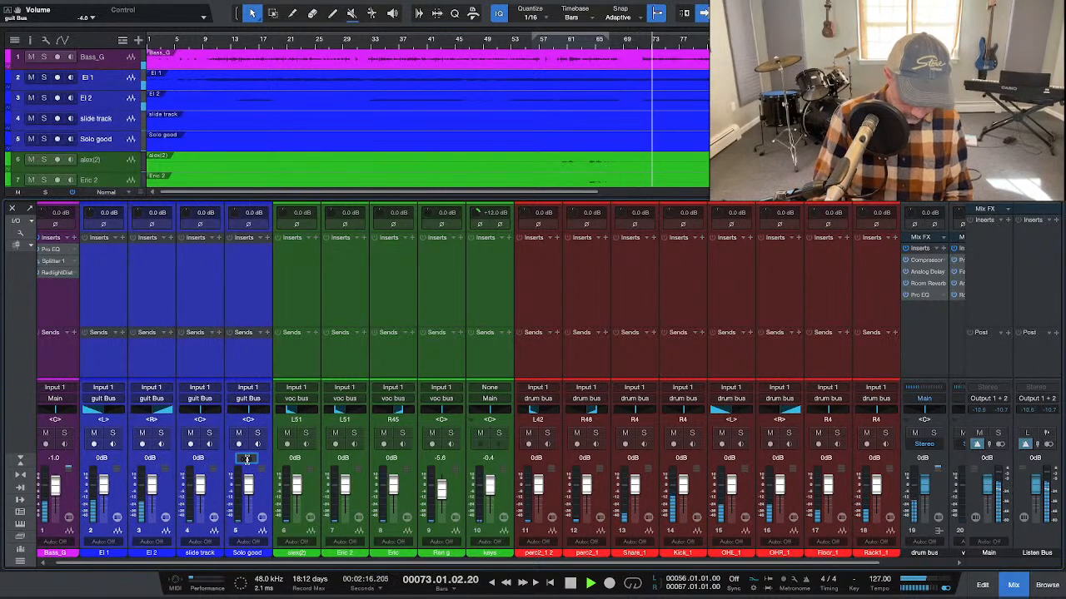
text(-5)
key(Return)
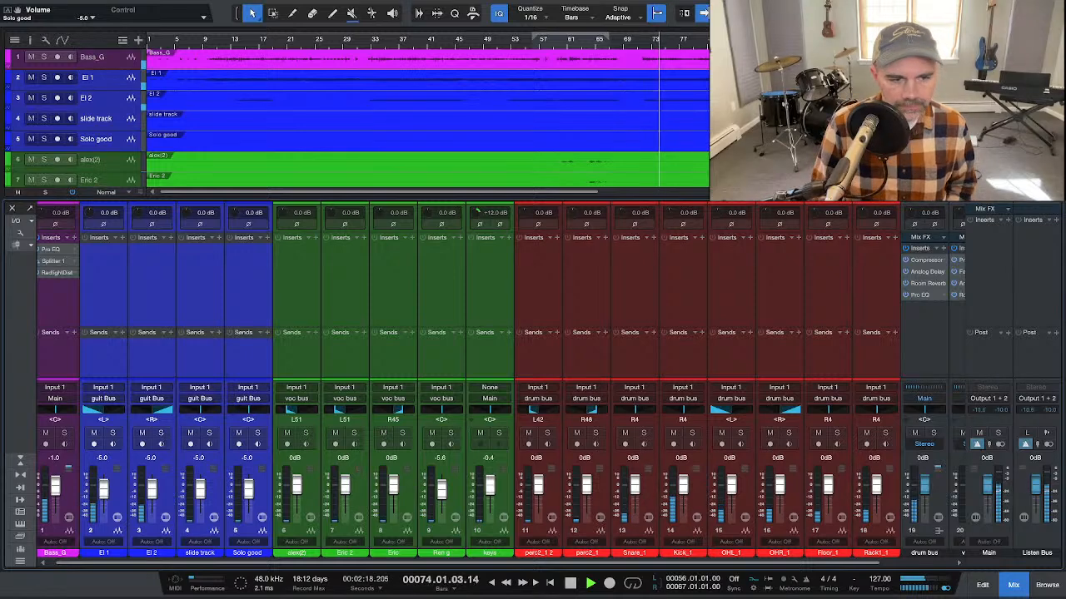
Step: Set the faders of the four selected guitar channels to +0.5 dB
click(247, 458)
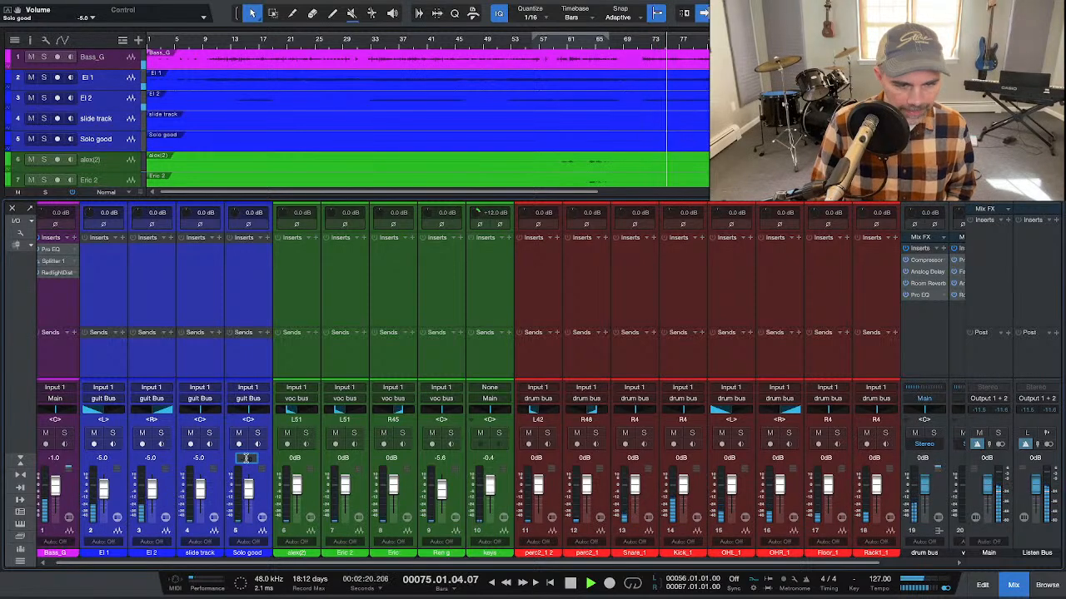
text(-6)
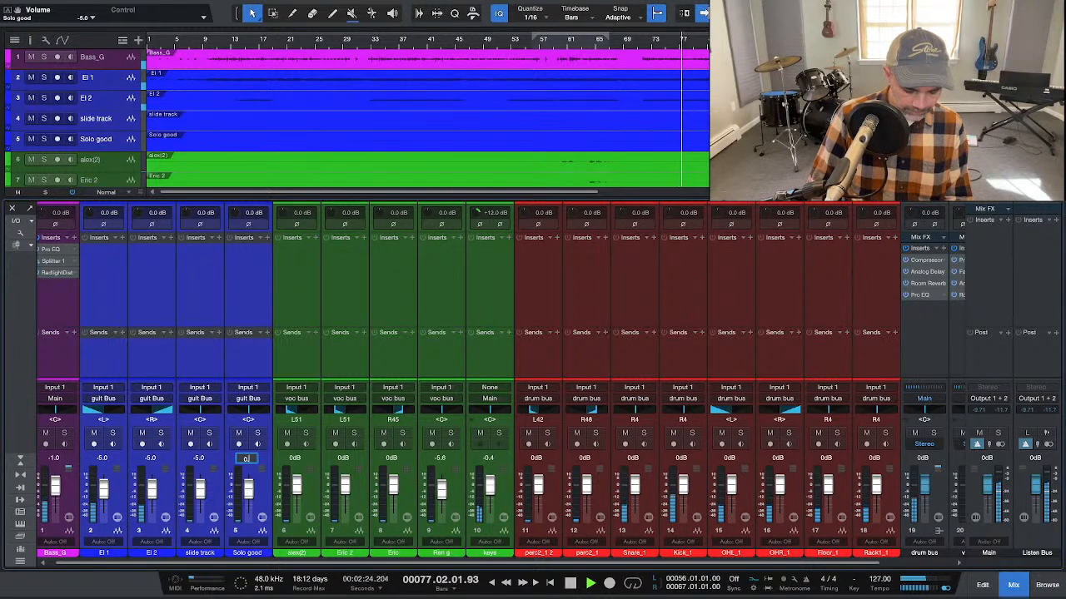
text(.5)
key(Return)
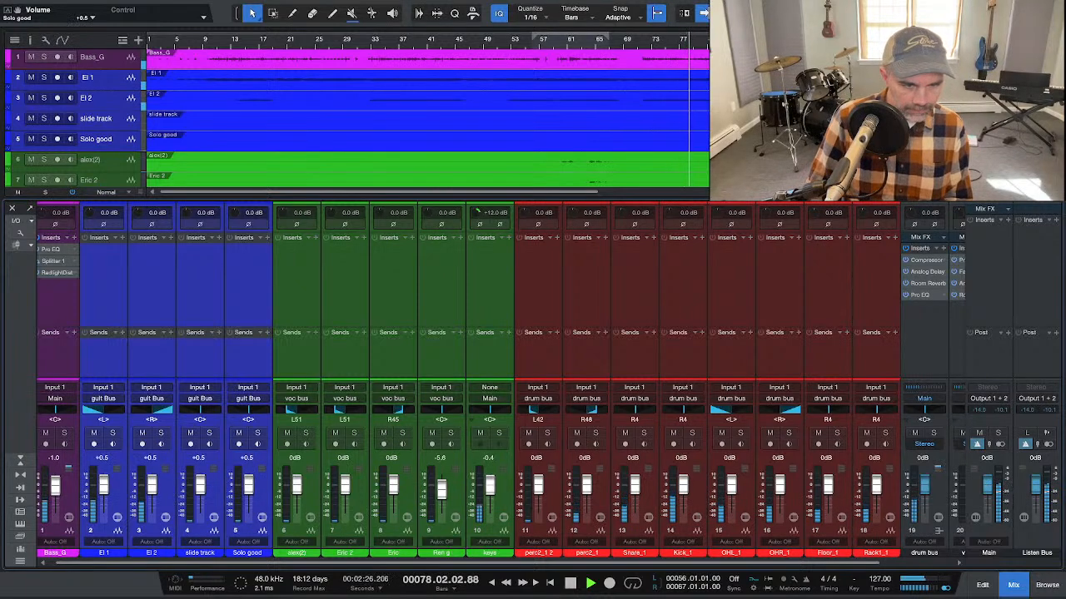
Step: Set the faders of the four selected guitar channels to -1.0 dB while listening to the full mix
click(245, 459)
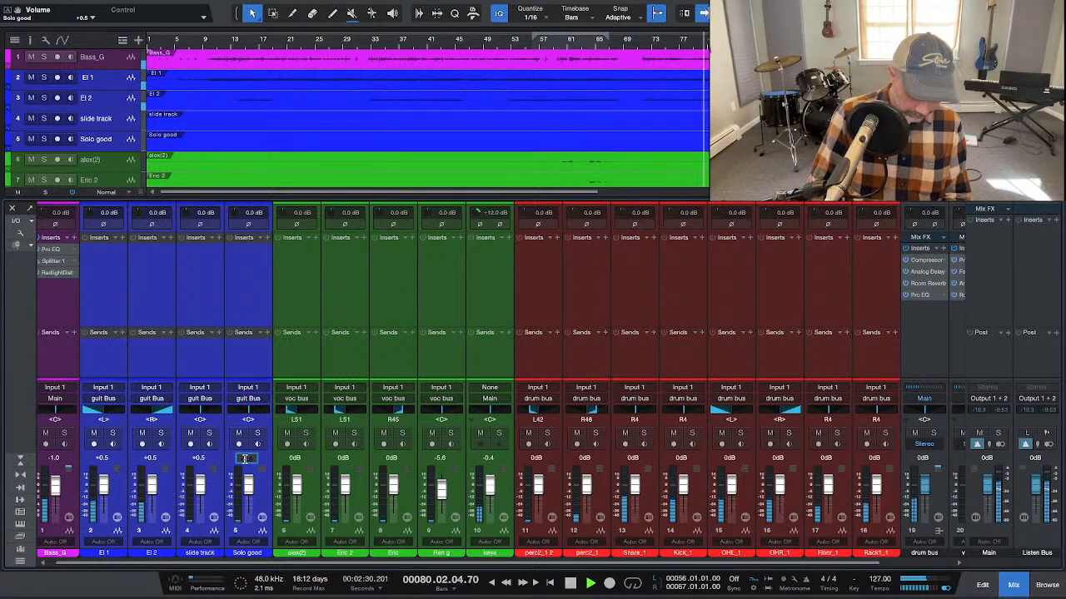
text(-1)
key(Return)
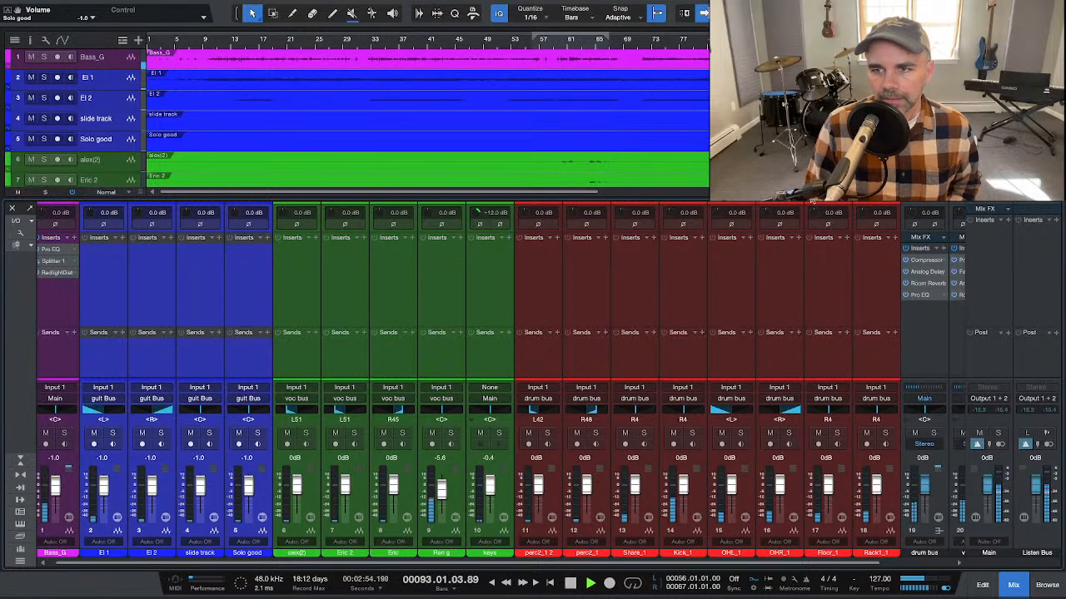
Step: Enlarge the arrangement area and open the channel 9 vocal event in the audio editor
drag(818, 203, 818, 303)
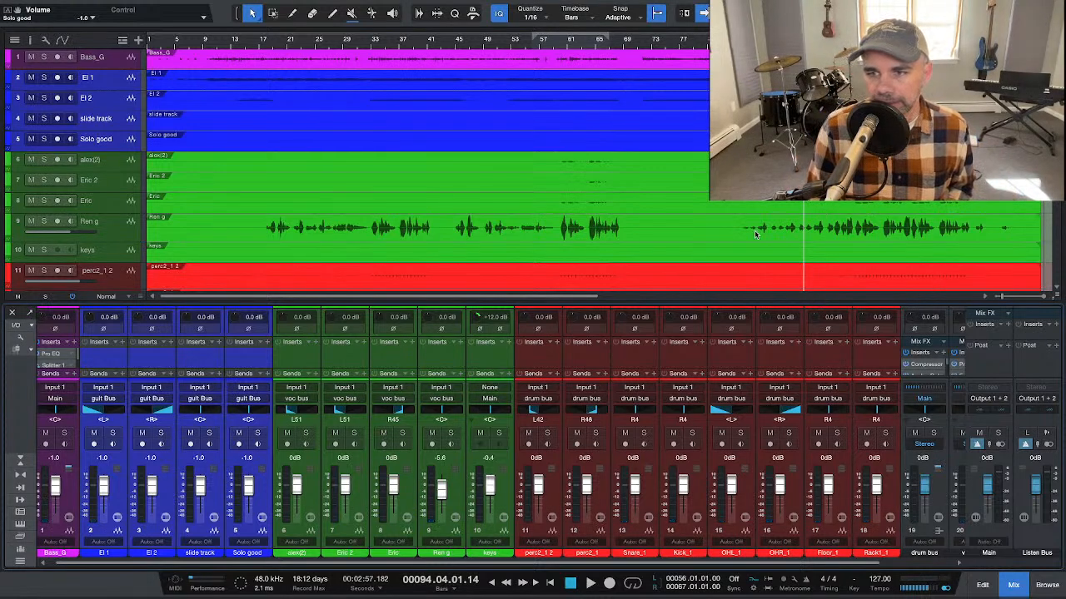
key(F2)
click(818, 244)
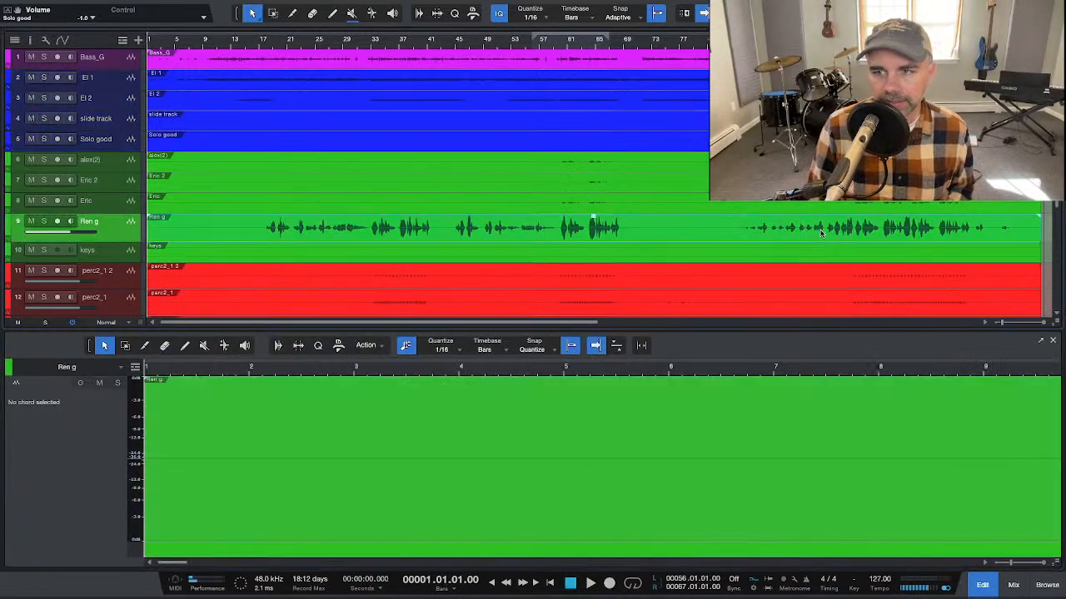
Step: Split the channel 9 vocal event at about bar 98 and again before the quiet phrases near bar 85
click(820, 39)
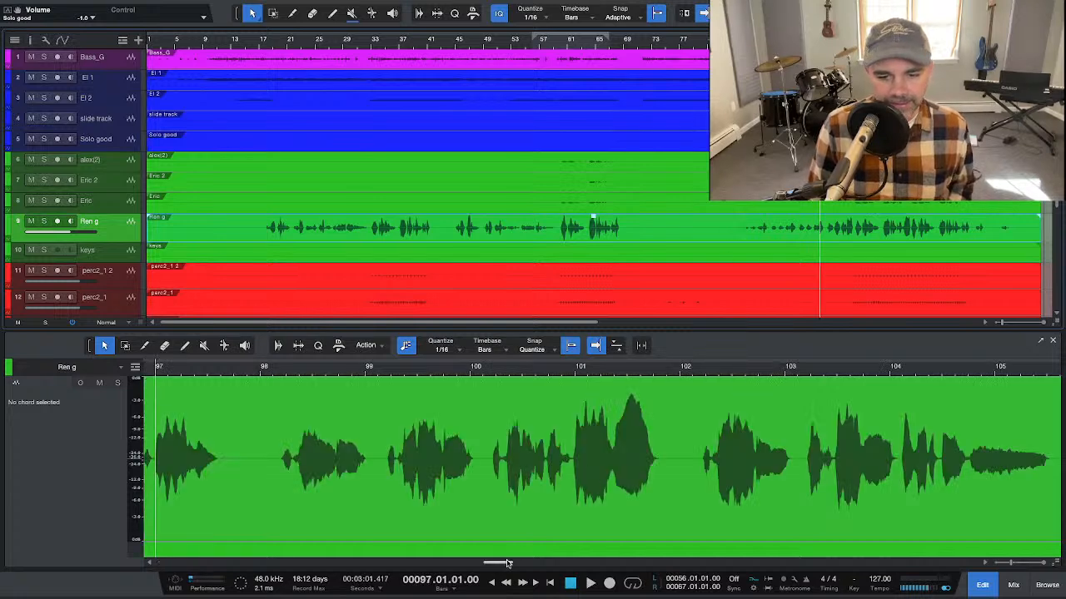
drag(506, 563, 467, 566)
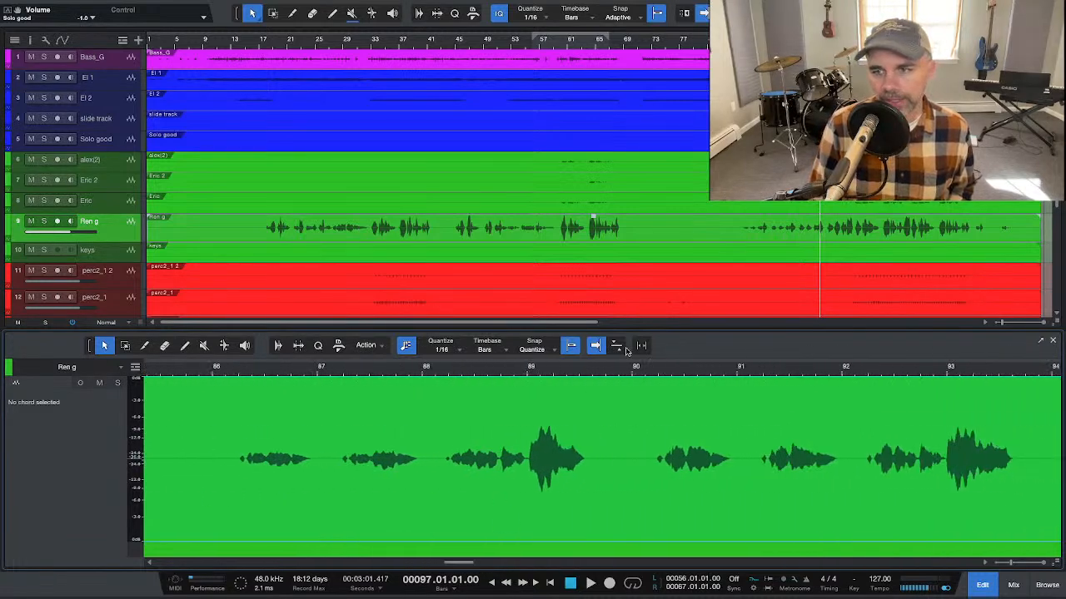
key(KP_Add)
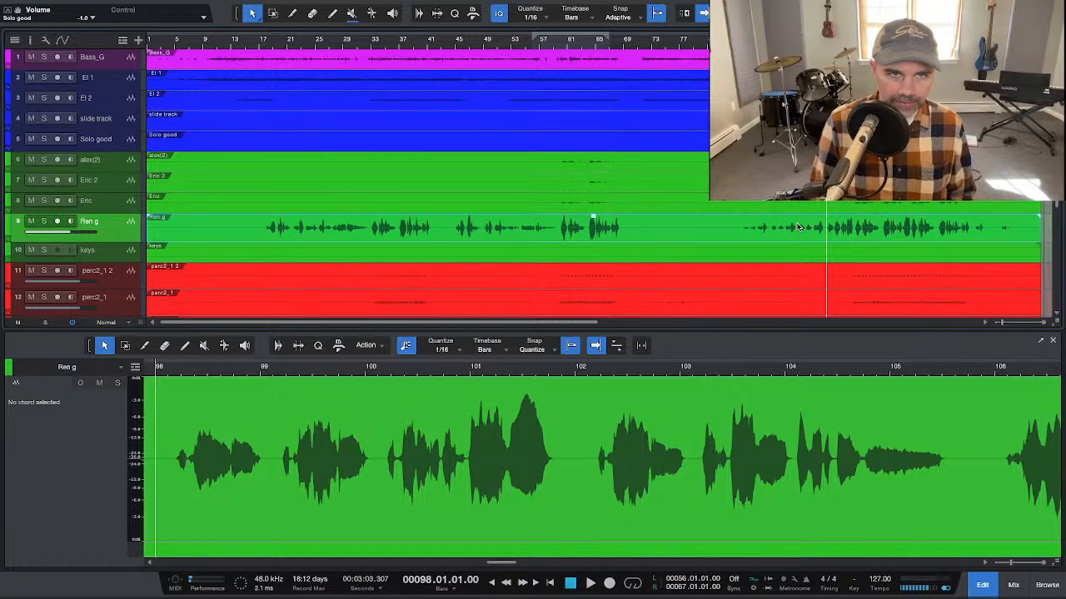
key(3)
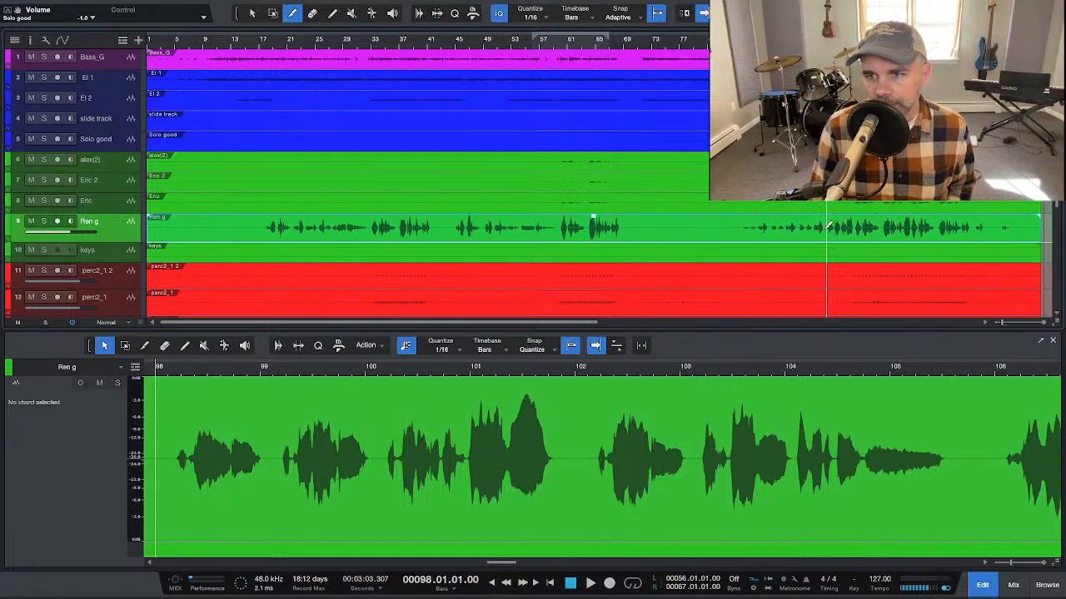
key(space)
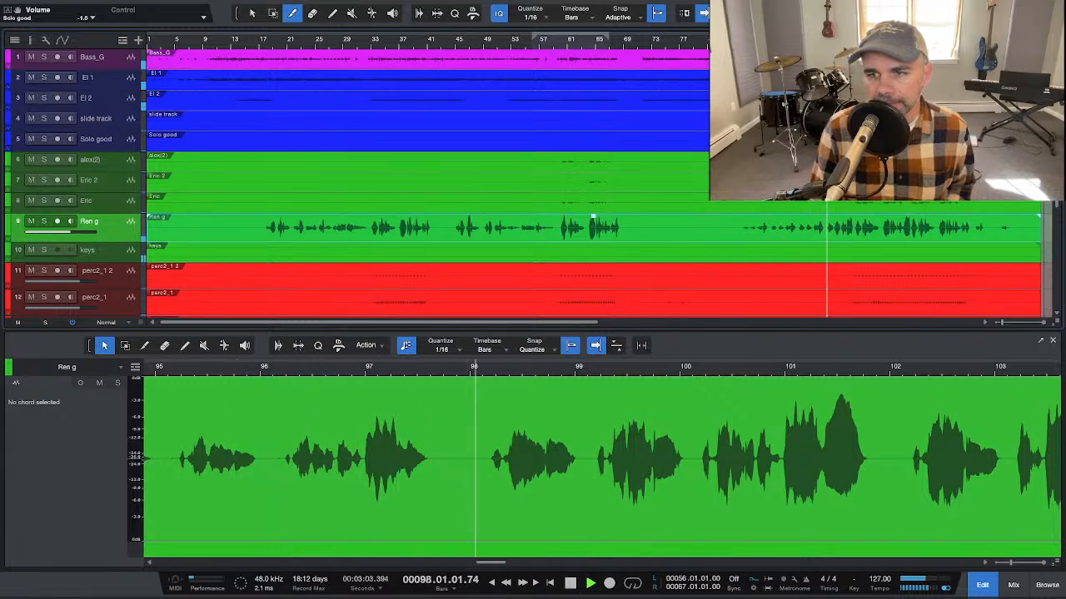
key(space)
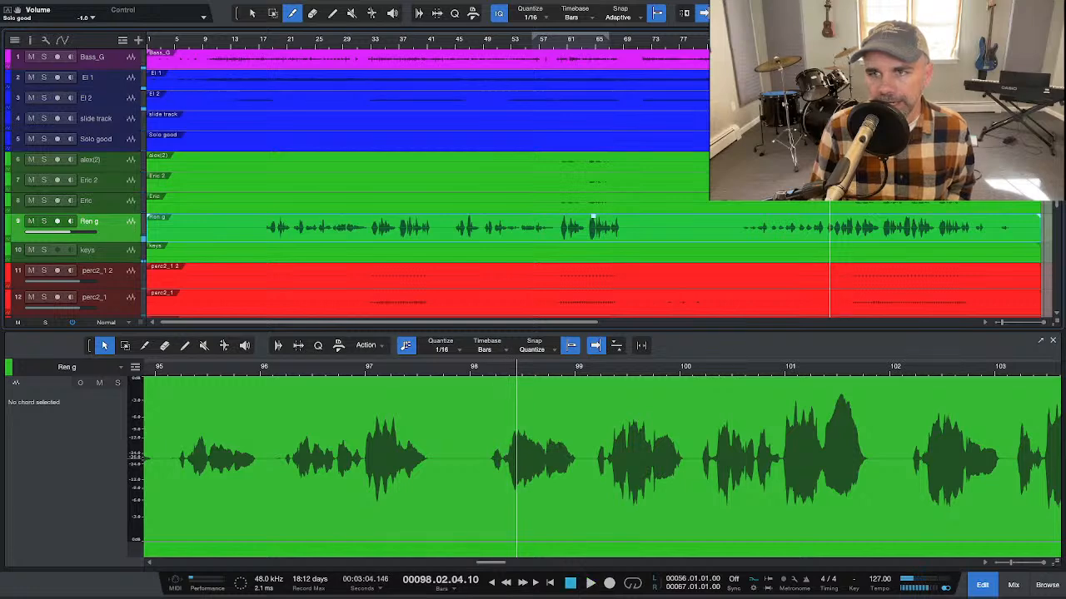
click(830, 218)
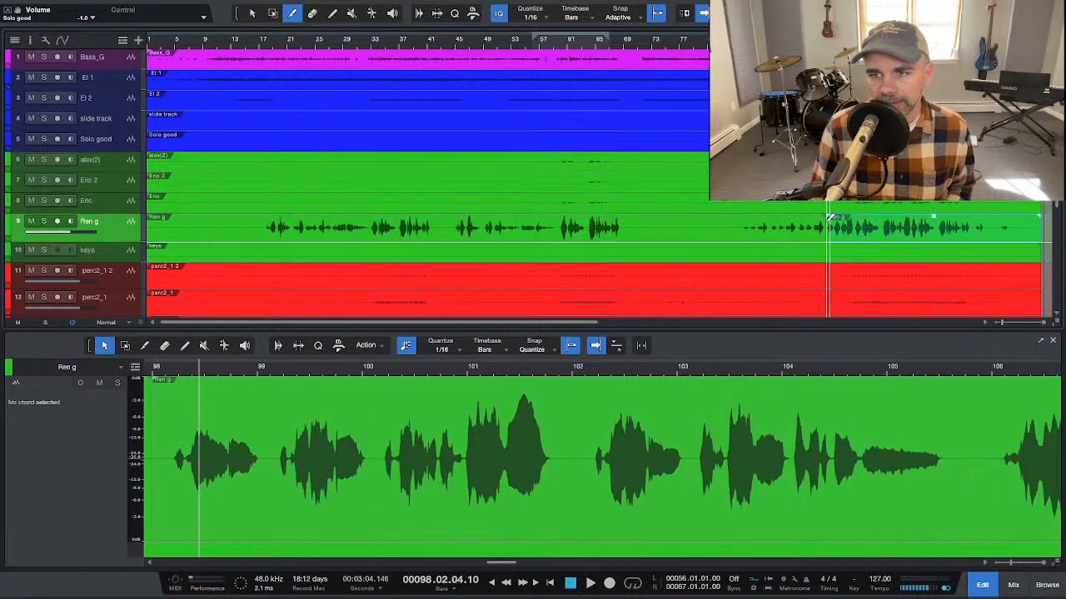
click(738, 224)
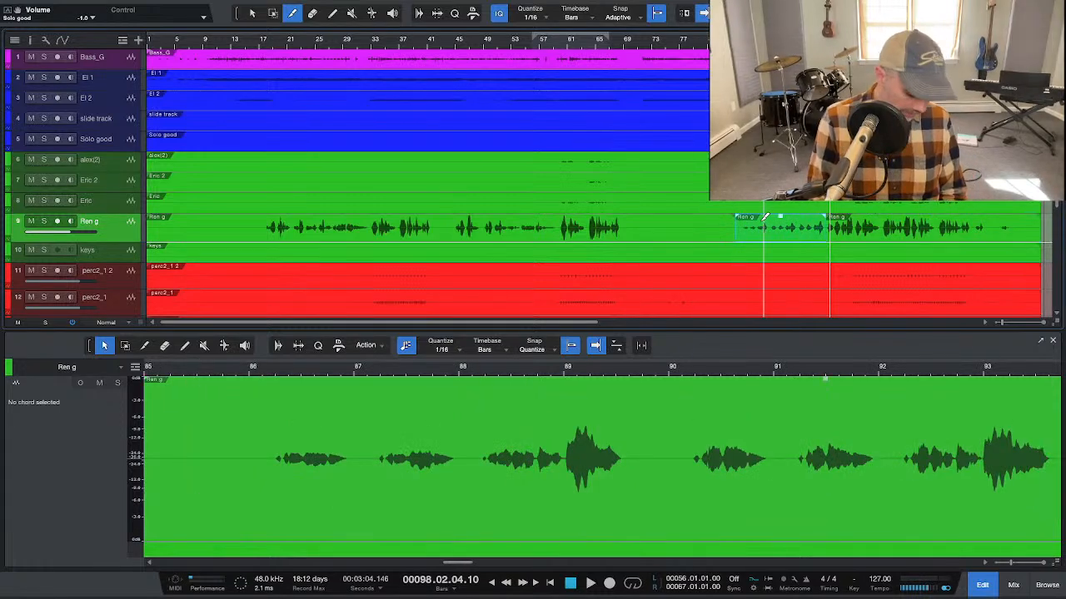
Step: Slightly raise the volume of the vocal event between bars 85 and 98, listen to the passage and save the song
key(1)
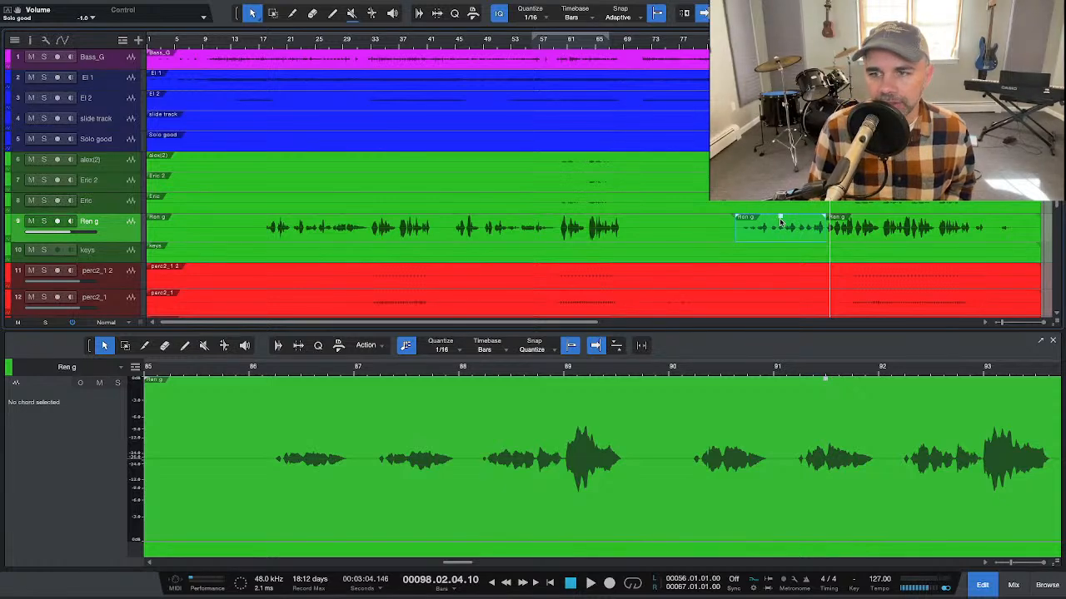
mouse_move(780, 221)
drag(780, 221, 780, 219)
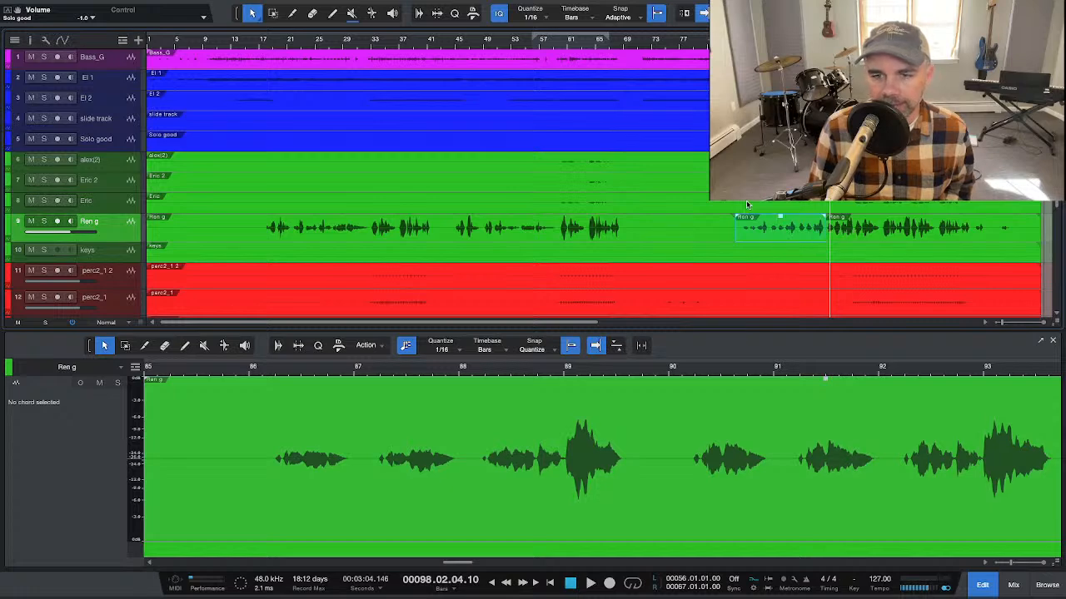
key(space)
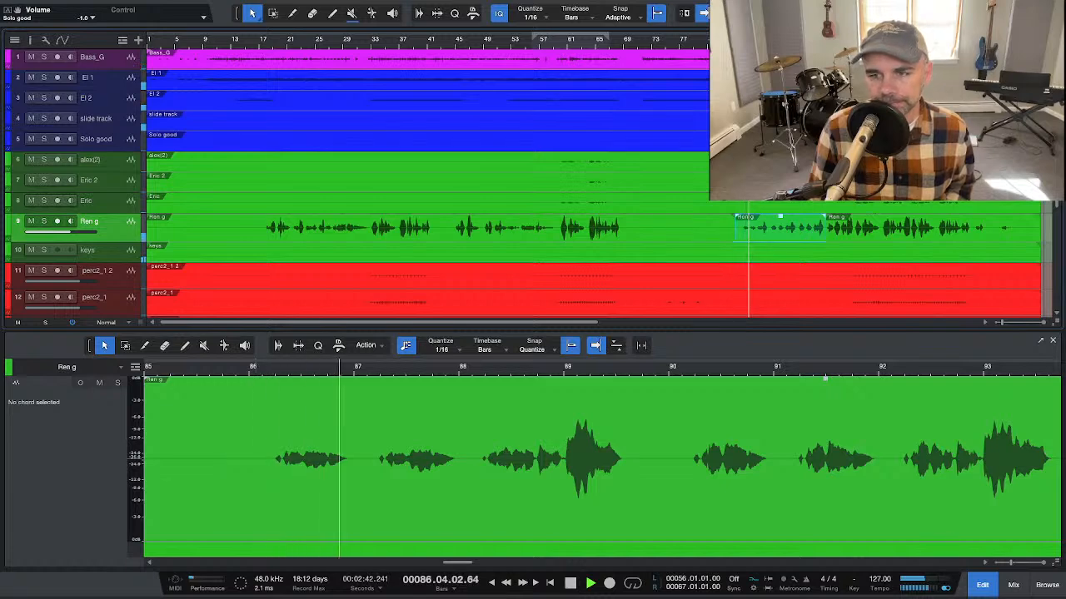
drag(780, 220, 780, 220)
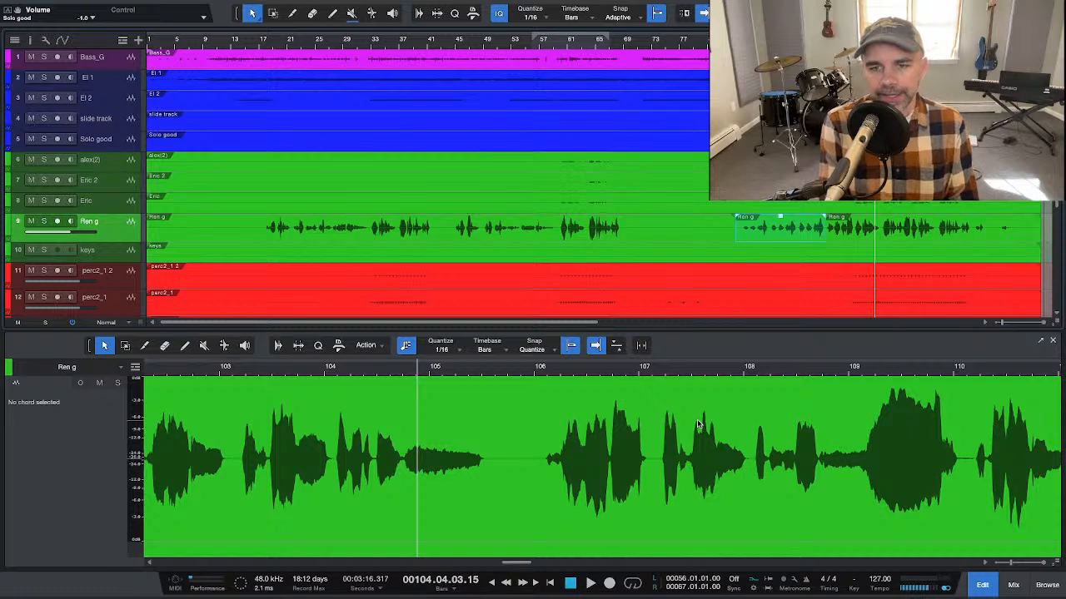
key(space)
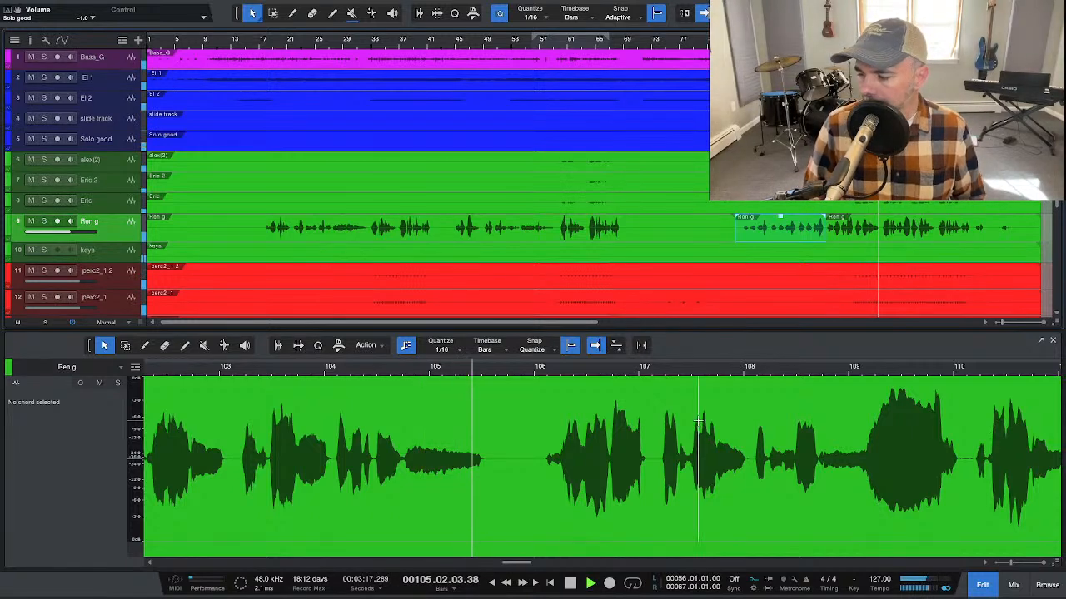
key(ctrl+s)
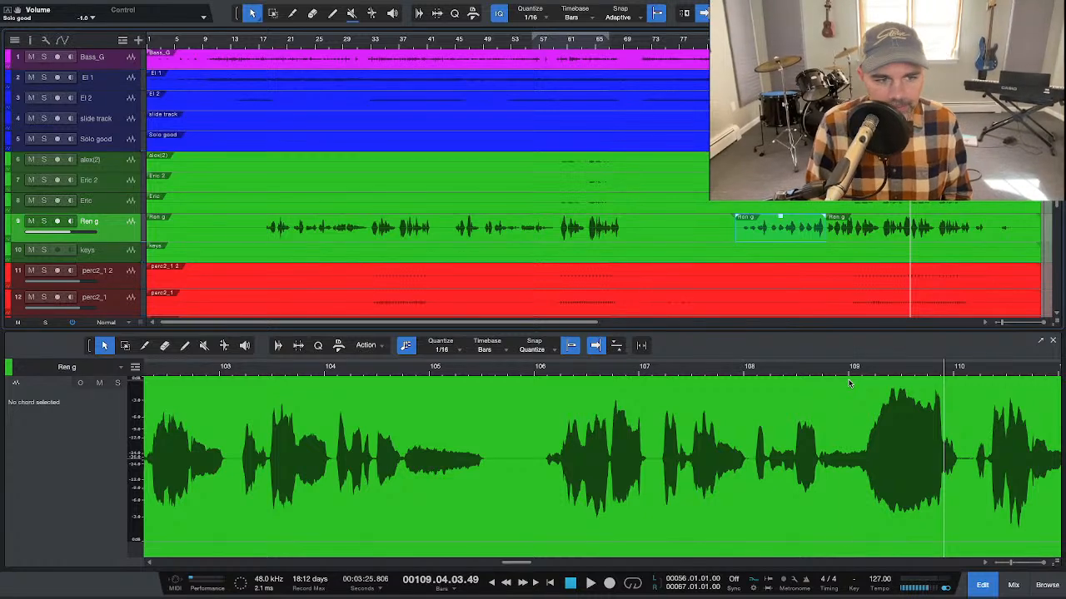
Step: Isolate the loud sustained vocal note by splitting just after bar 109 and just after bar 110
key(3)
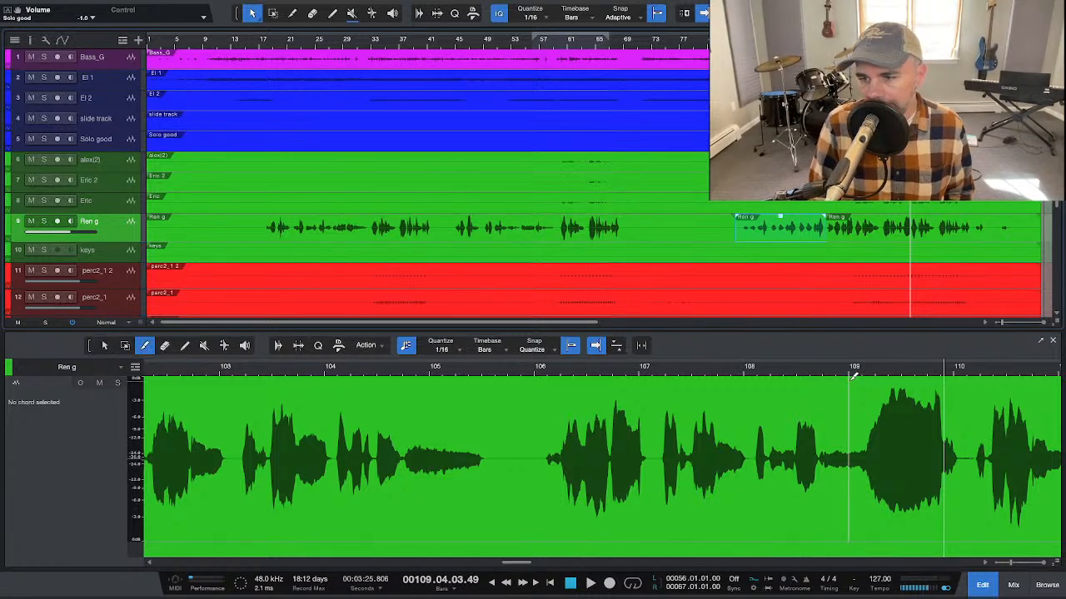
click(869, 377)
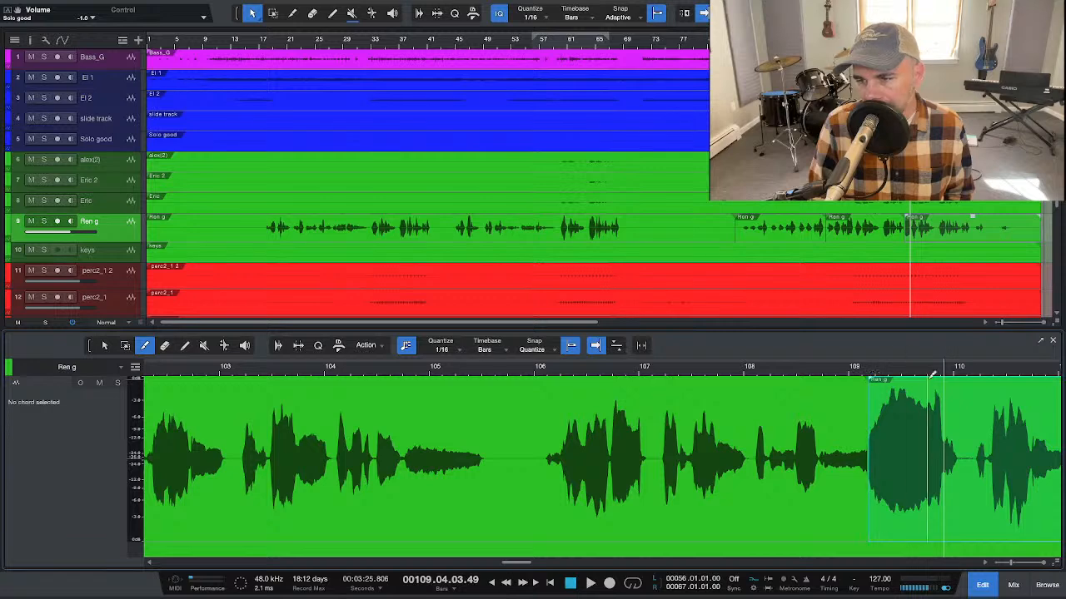
click(967, 378)
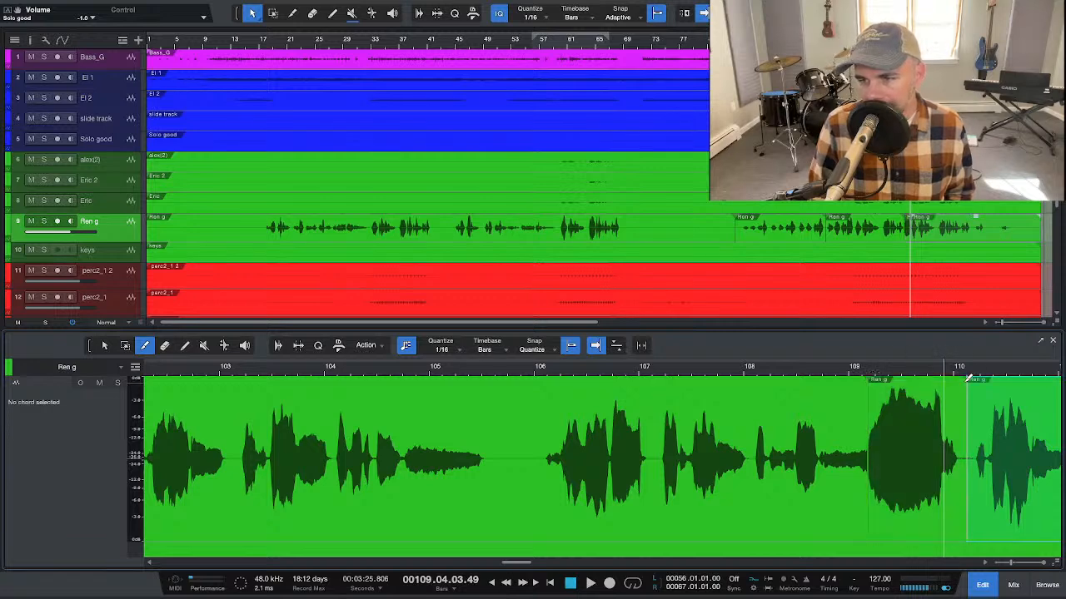
Step: Lower the volume of the isolated loud vocal note in two small amounts, listening to it in the full mix
key(1)
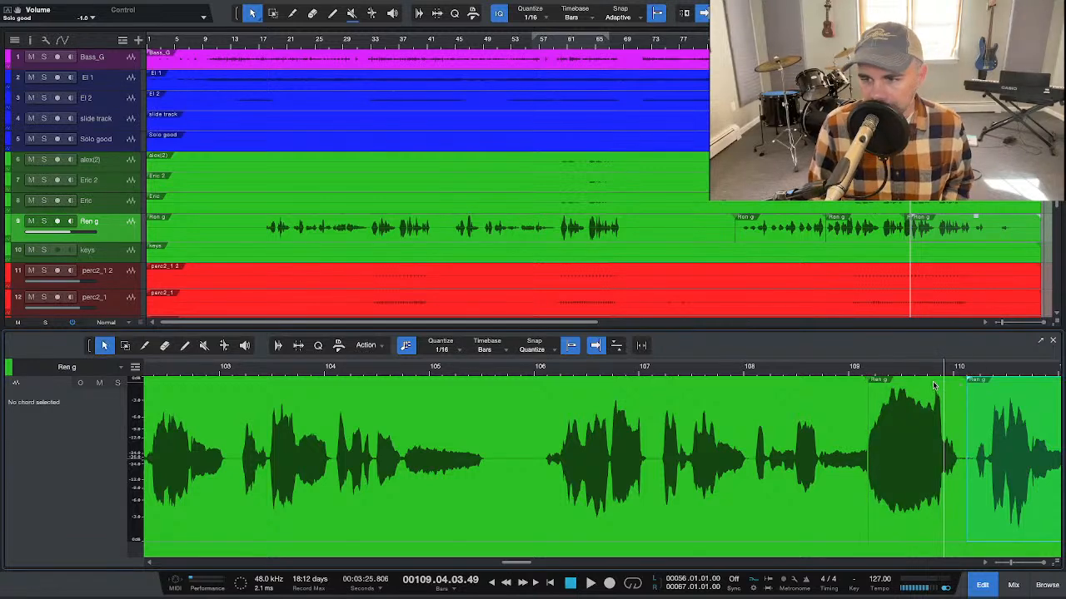
click(933, 385)
drag(920, 384, 920, 389)
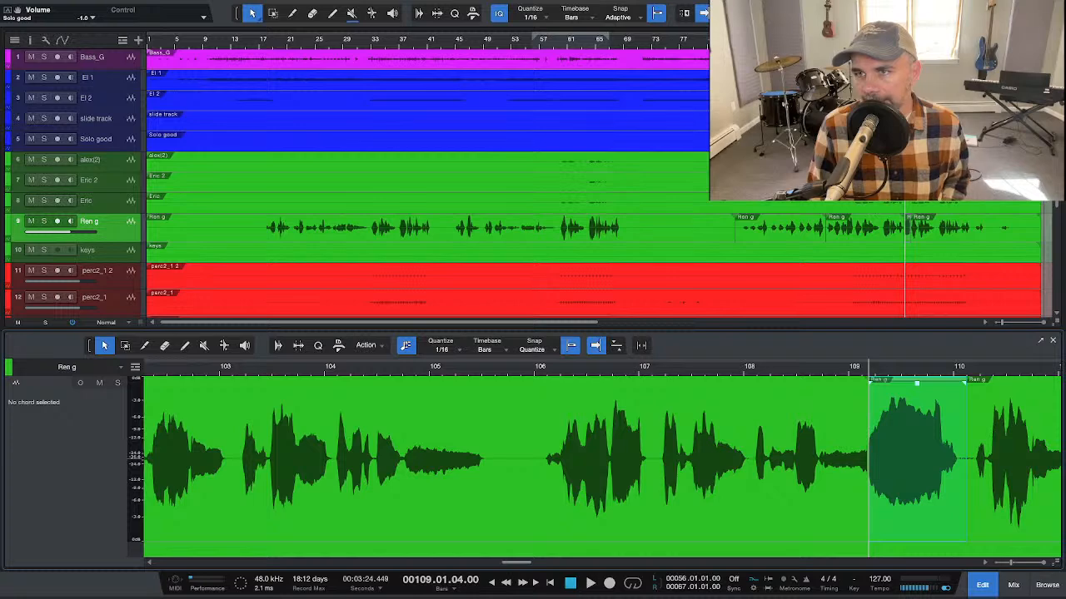
key(space)
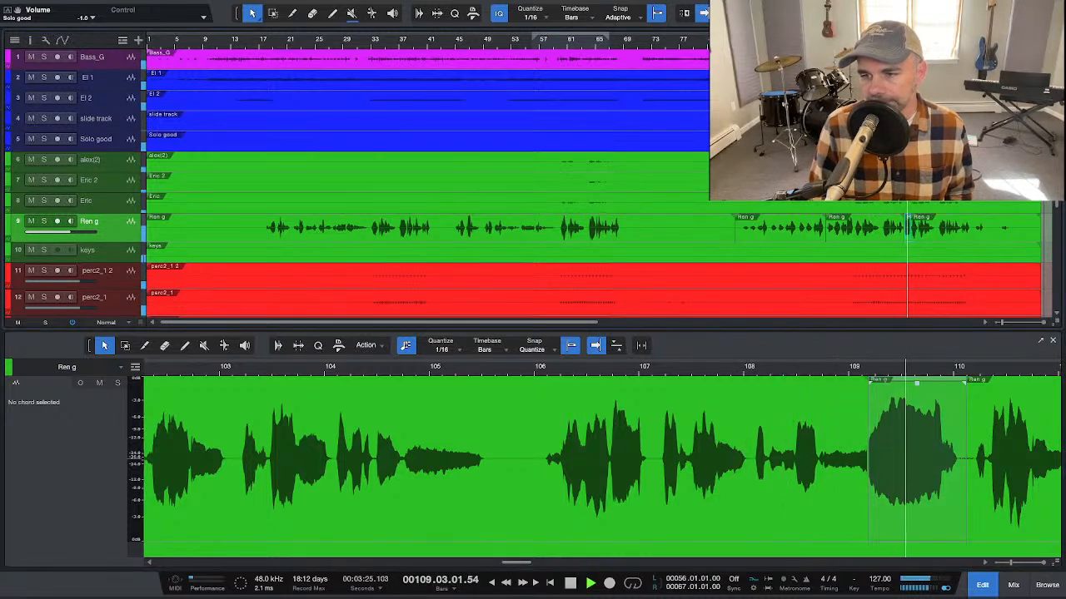
key(space)
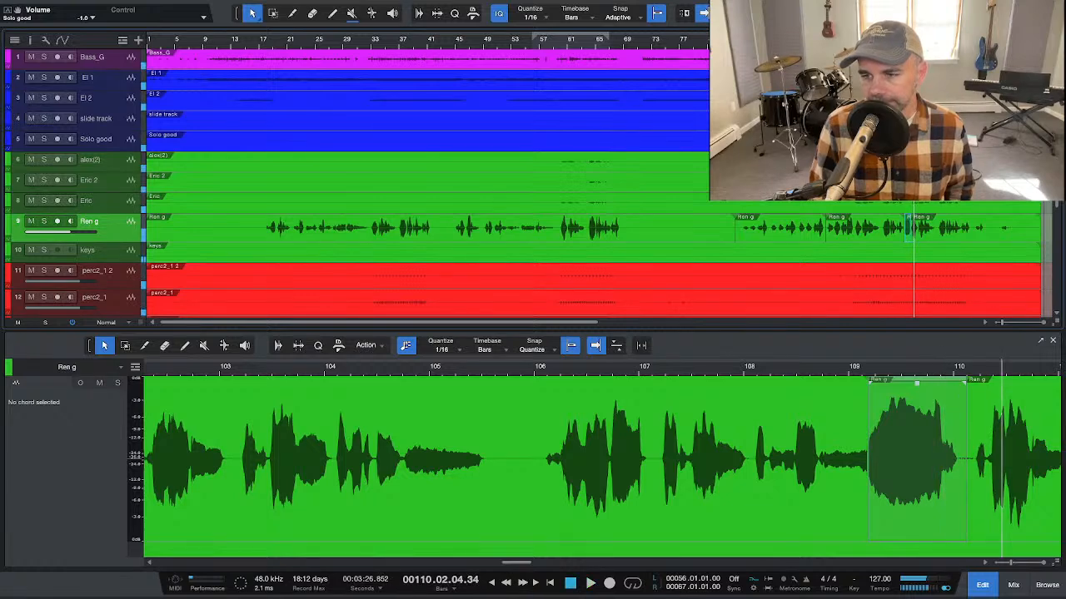
drag(917, 388, 917, 393)
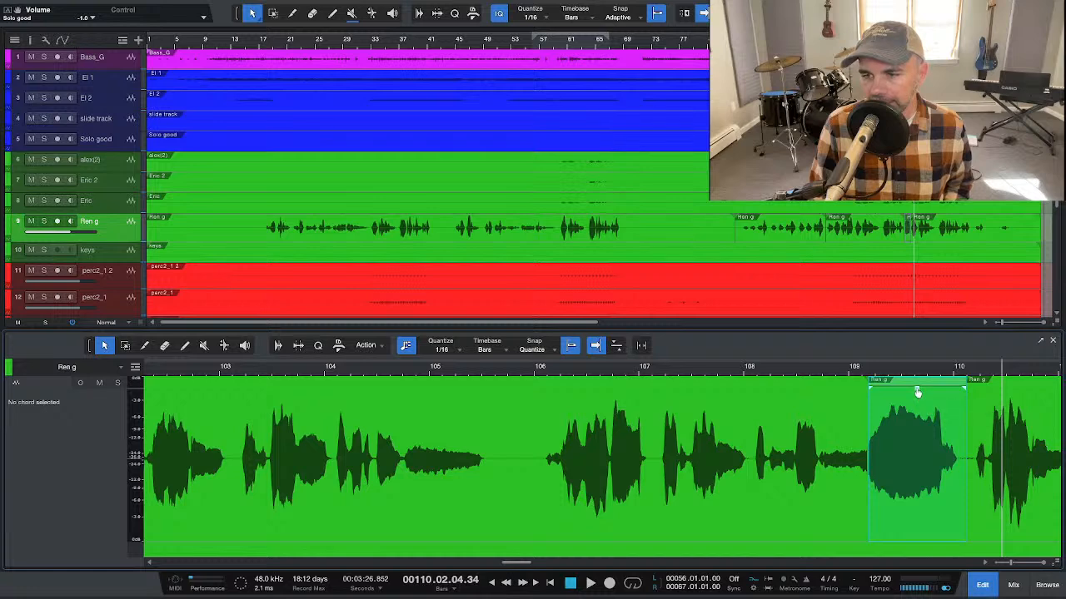
key(space)
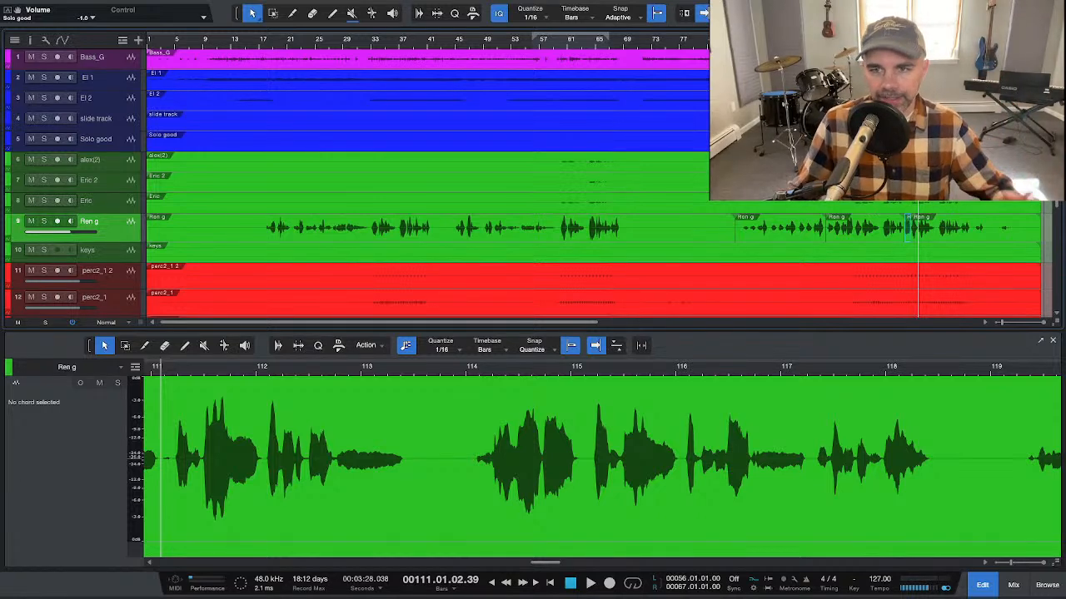
key(space)
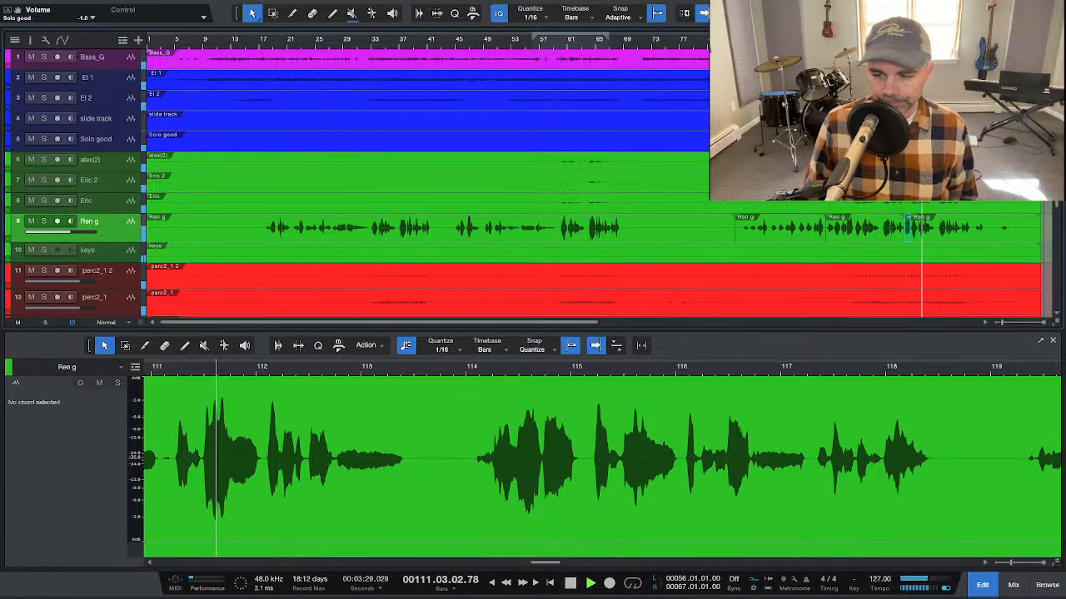
Step: Show the mixer and load Console Shaper as the Mix FX on the Main output channel
key(F3)
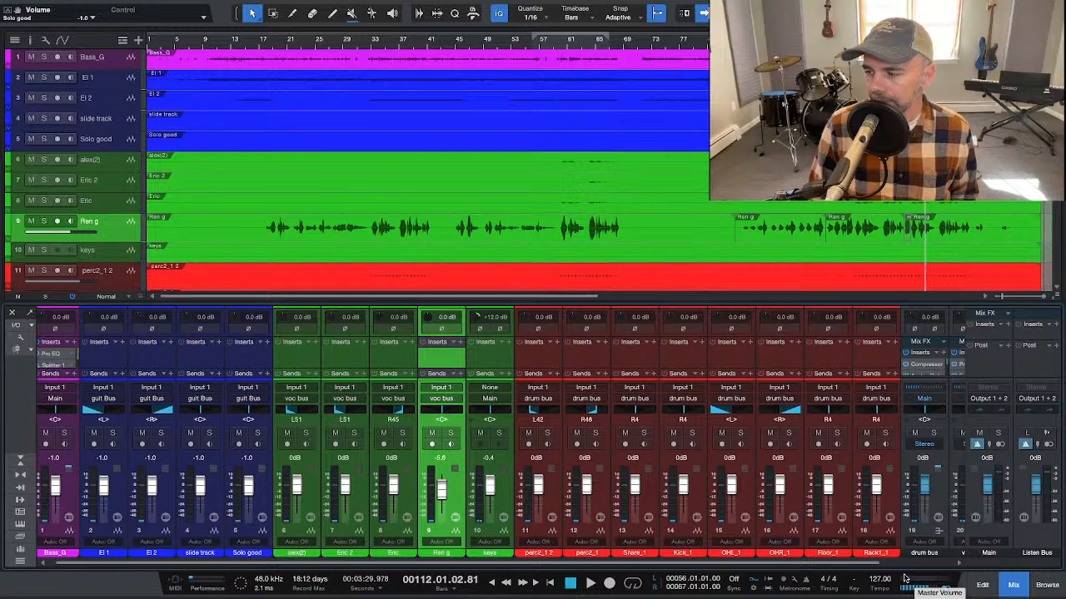
scroll(925, 566, right, 3)
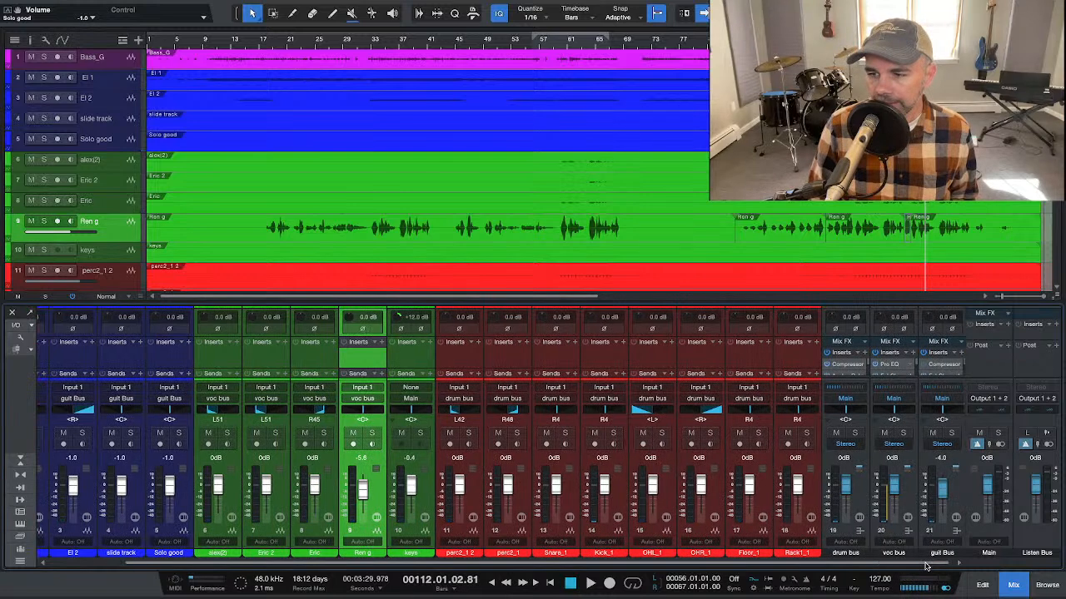
click(1009, 325)
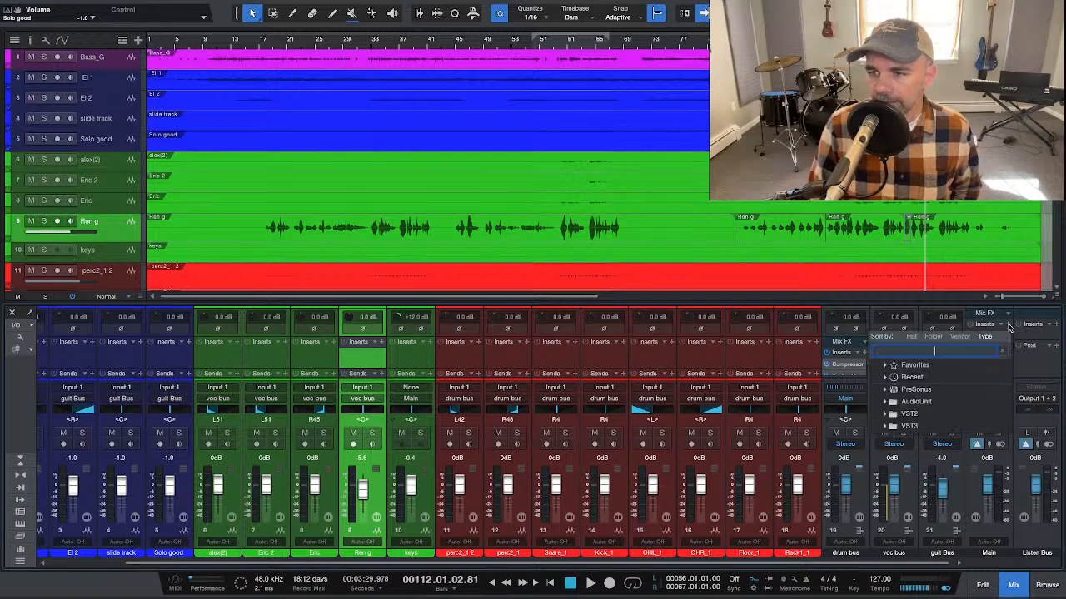
click(1008, 312)
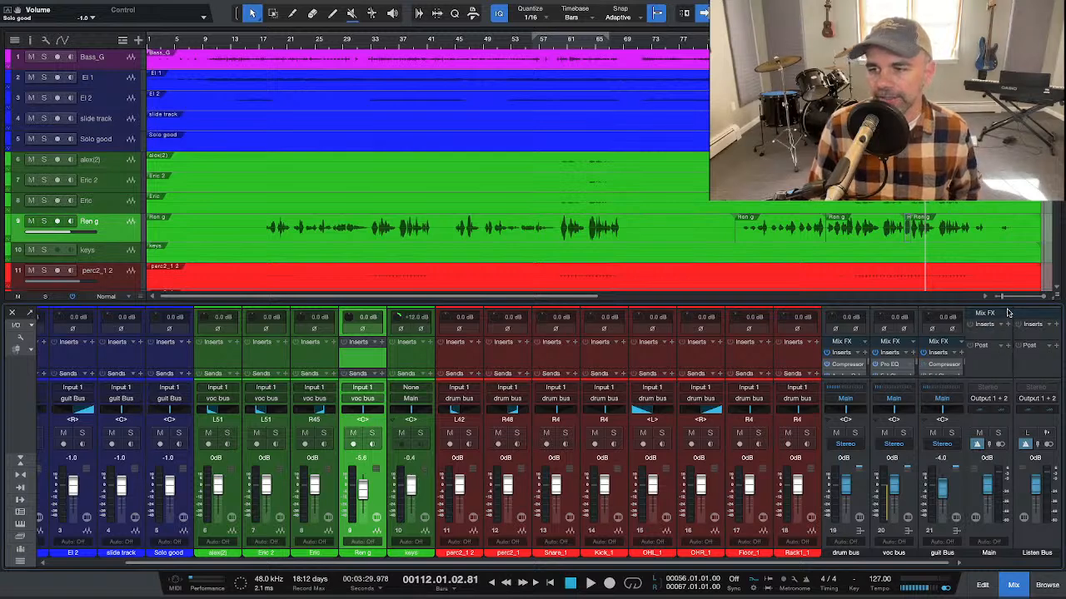
click(1007, 312)
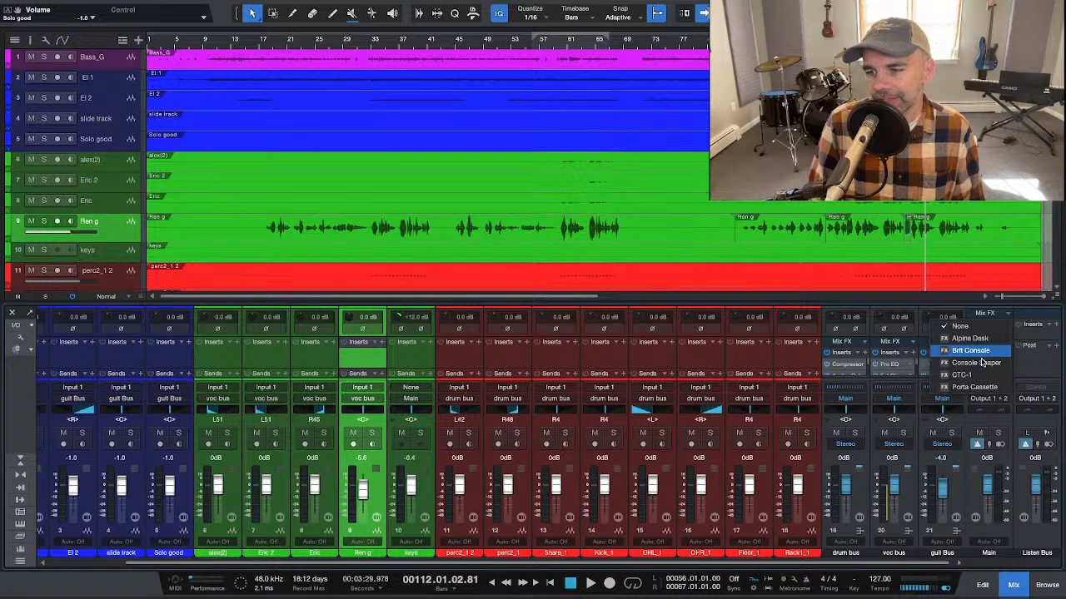
click(978, 363)
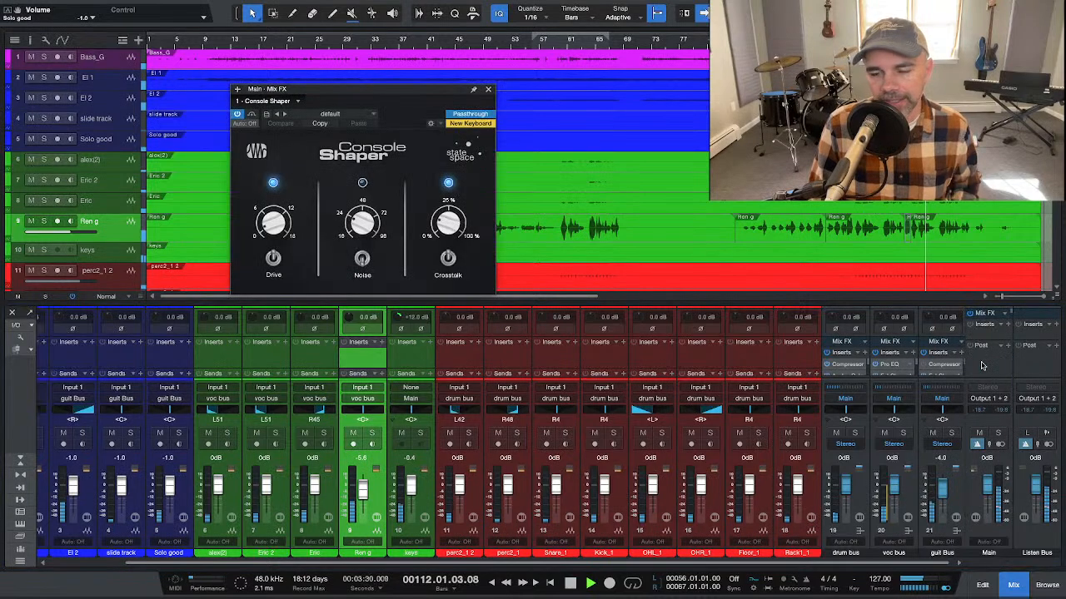
Step: Replace the Main channel's Mix FX with CTC-1, load its 1984 - CU preset and listen from about bar 44
click(1004, 314)
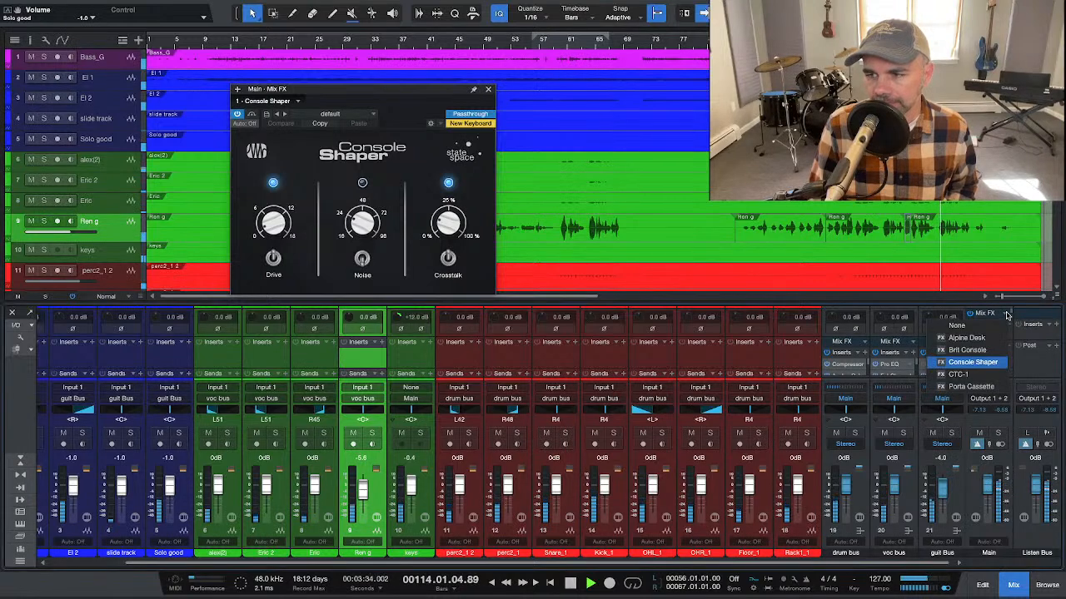
click(987, 374)
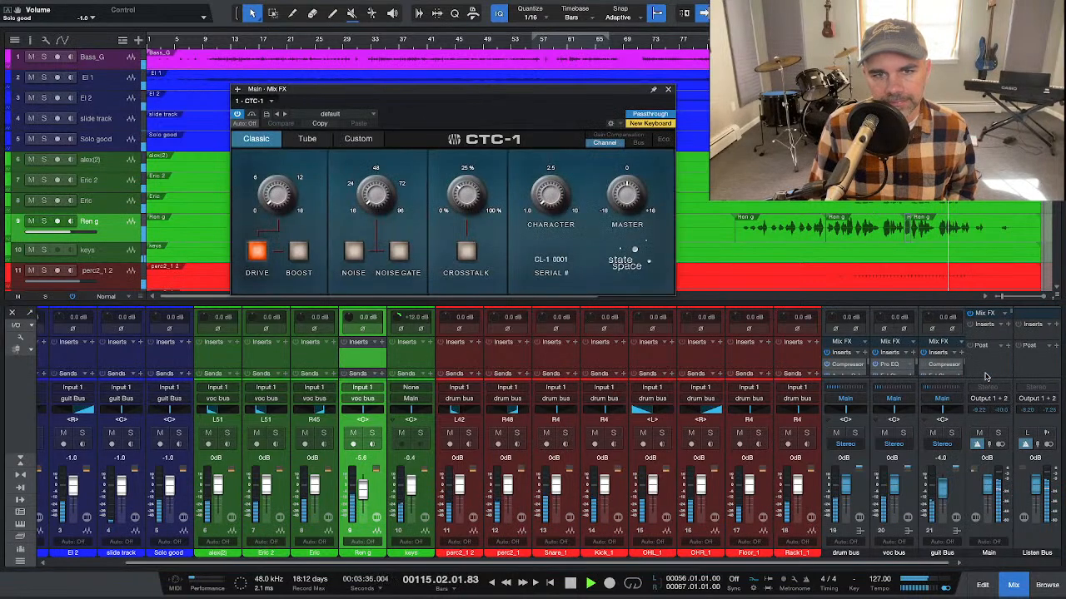
click(340, 114)
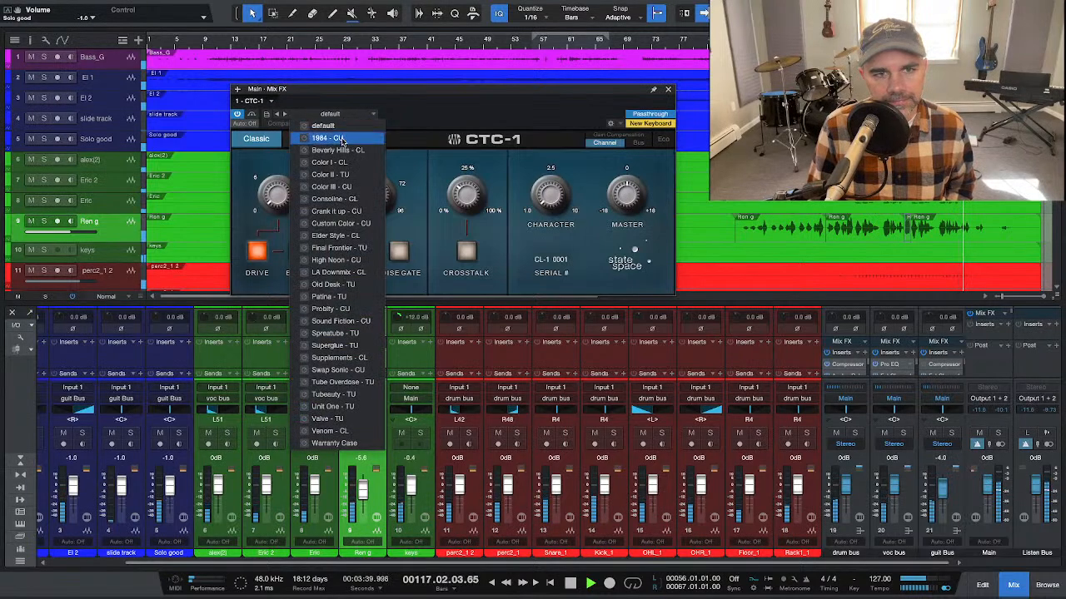
click(341, 140)
click(406, 112)
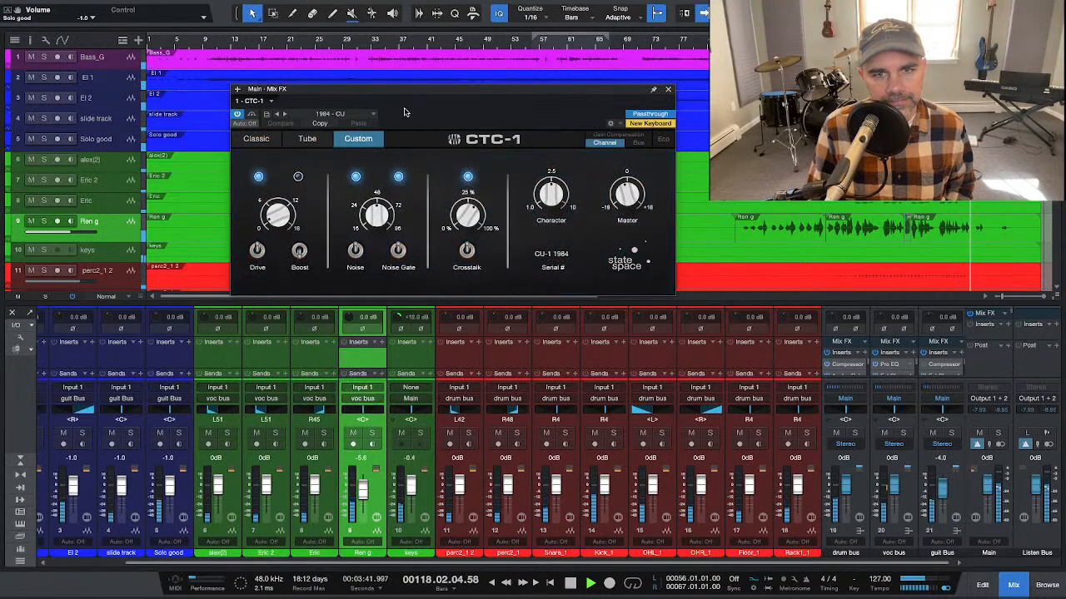
click(450, 39)
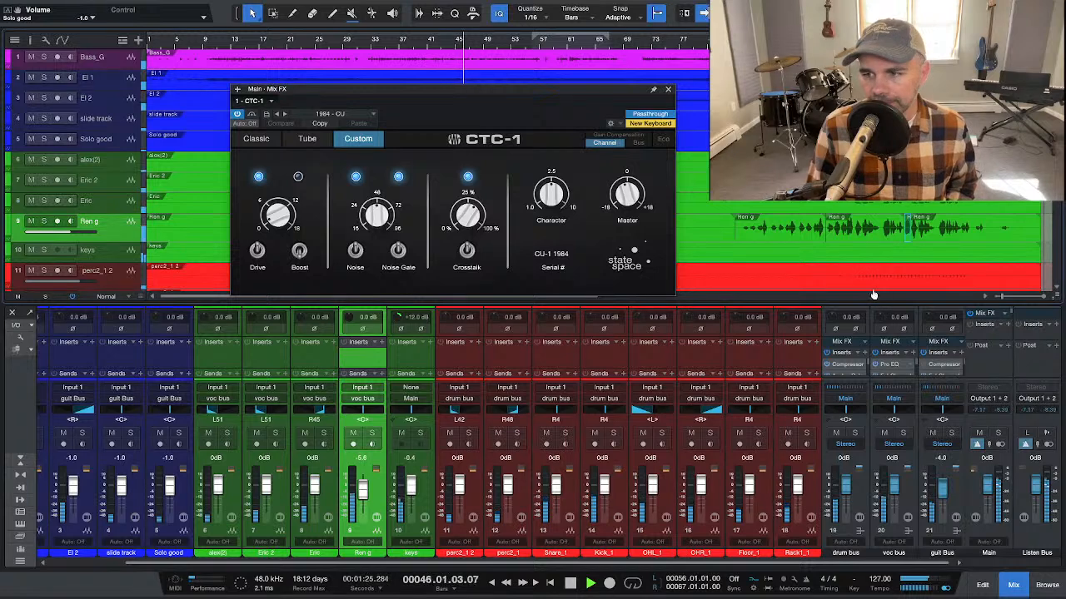
Step: Compare the mix with the Main channel's CTC-1 emulation bypassed and active, listening from about bars 16 and 56
click(969, 314)
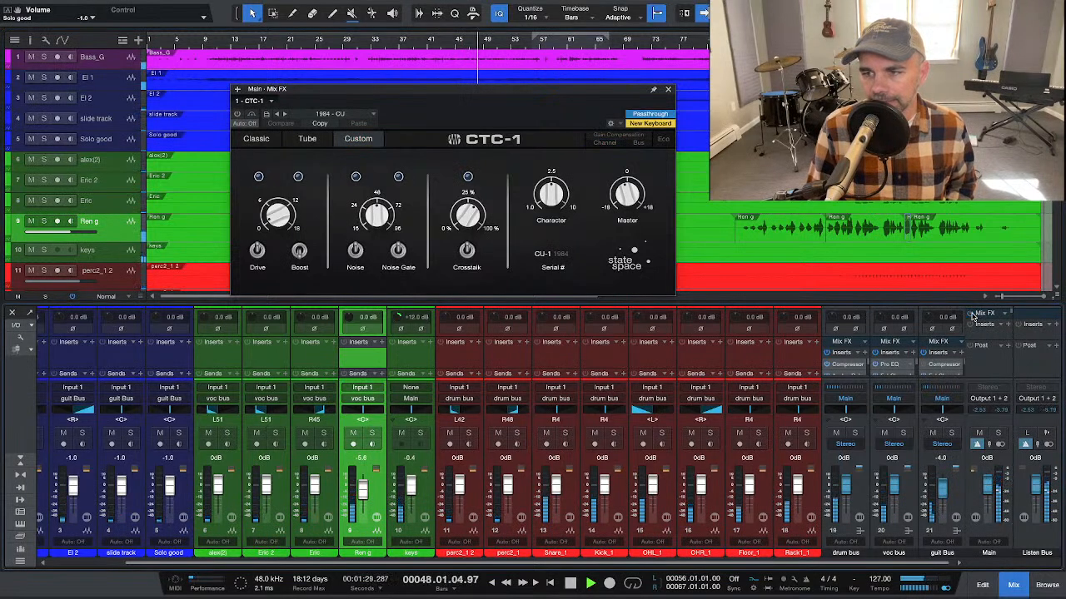
click(970, 314)
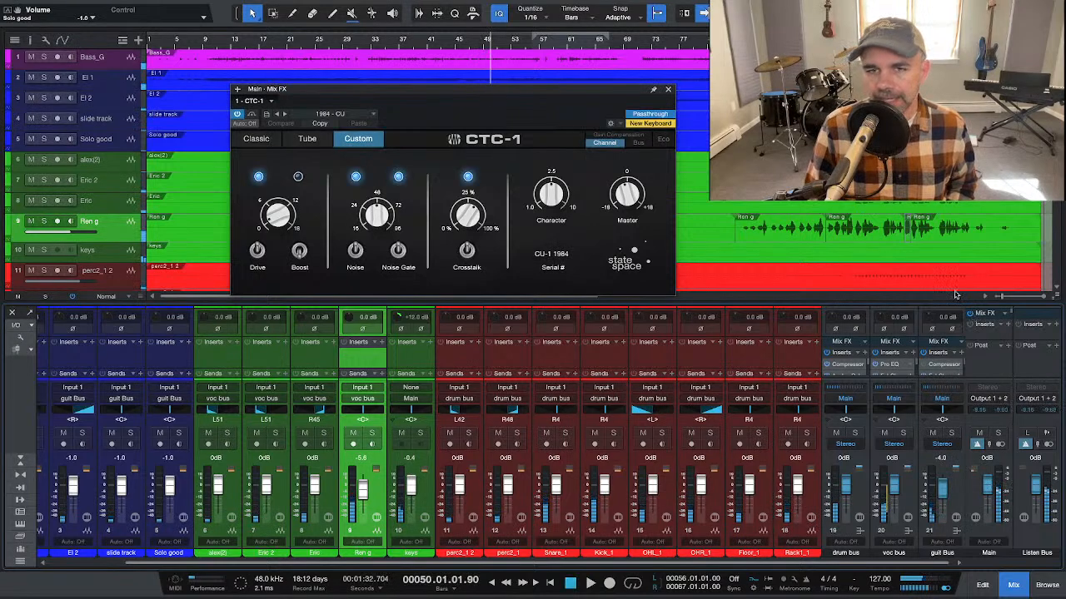
click(255, 44)
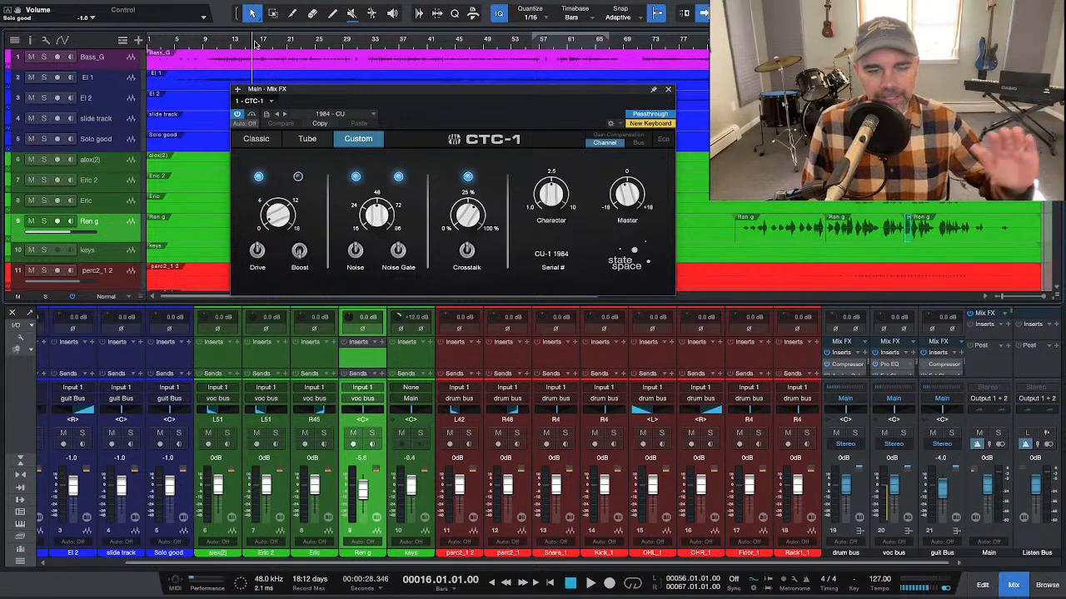
key(space)
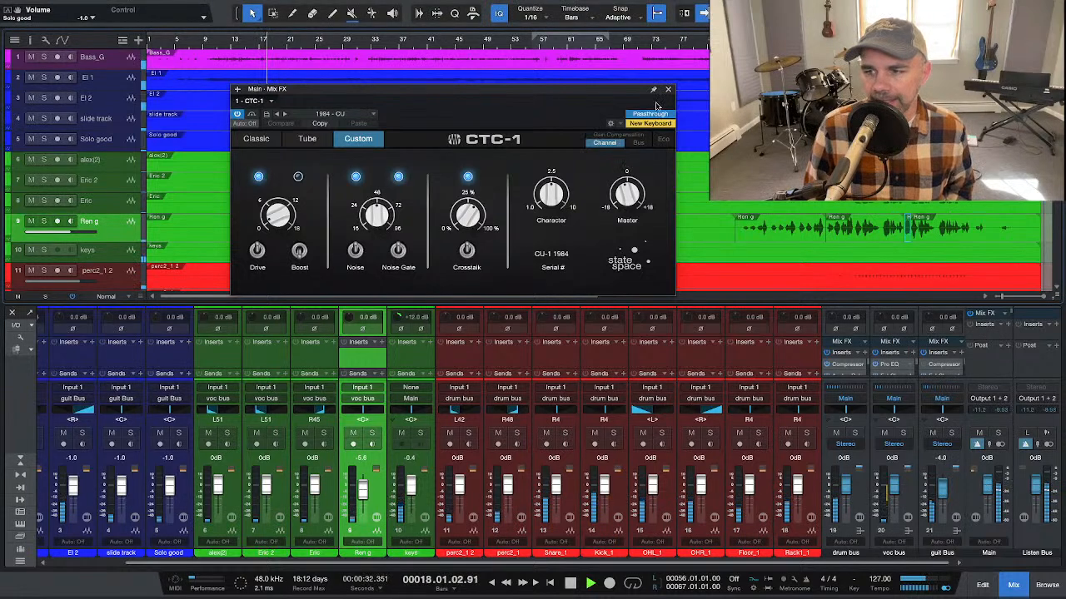
key(space)
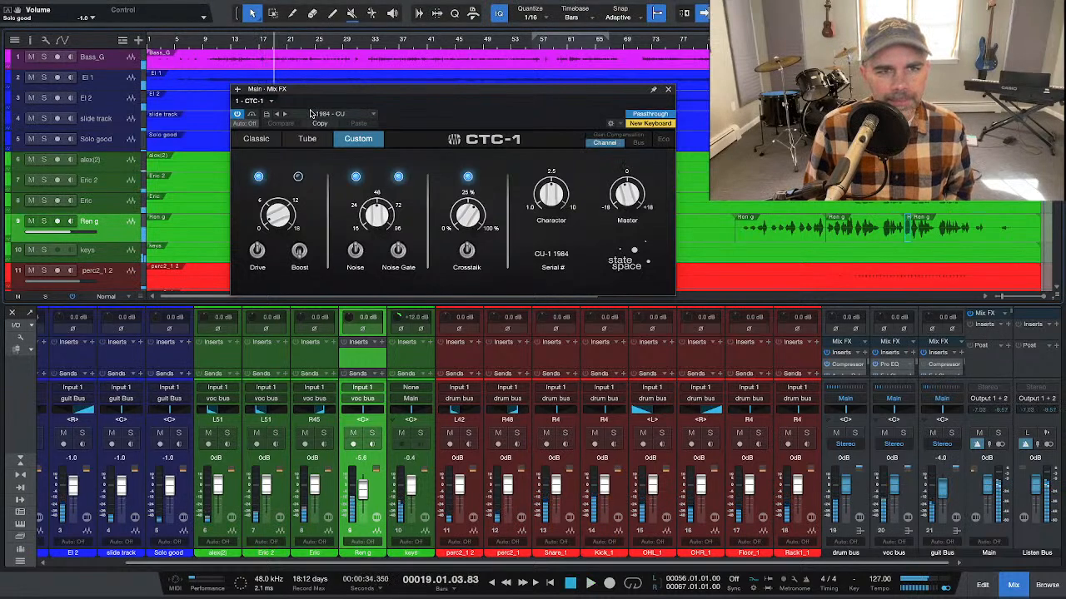
click(535, 44)
key(space)
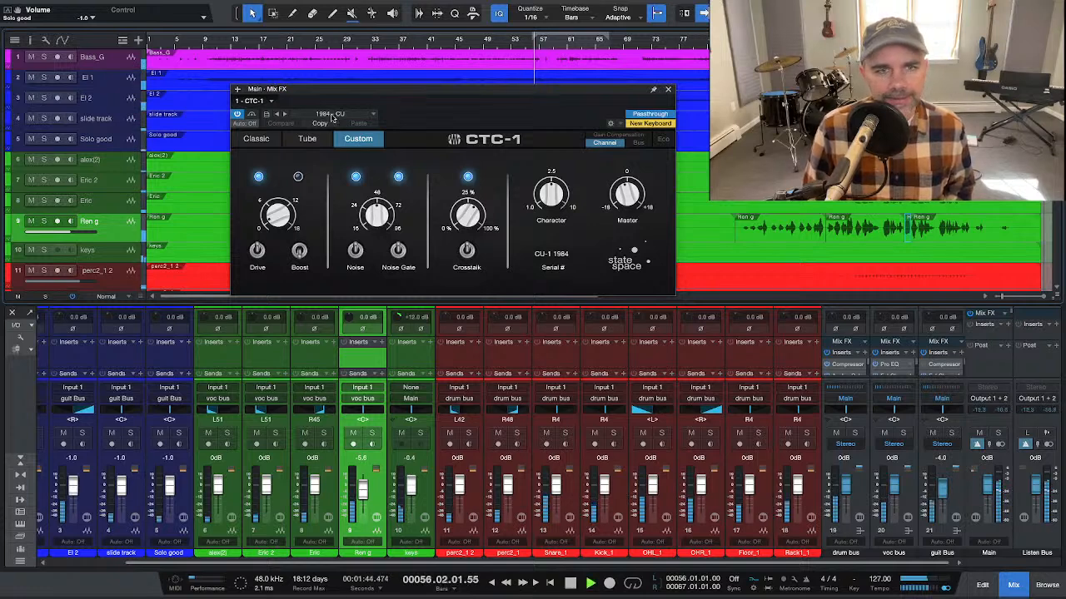
click(238, 114)
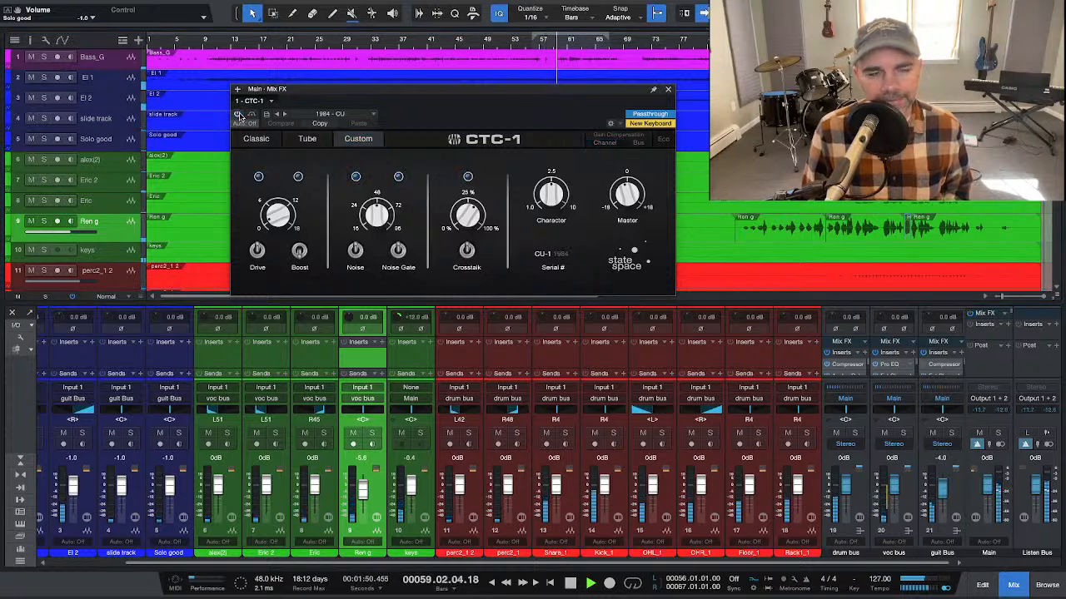
click(239, 115)
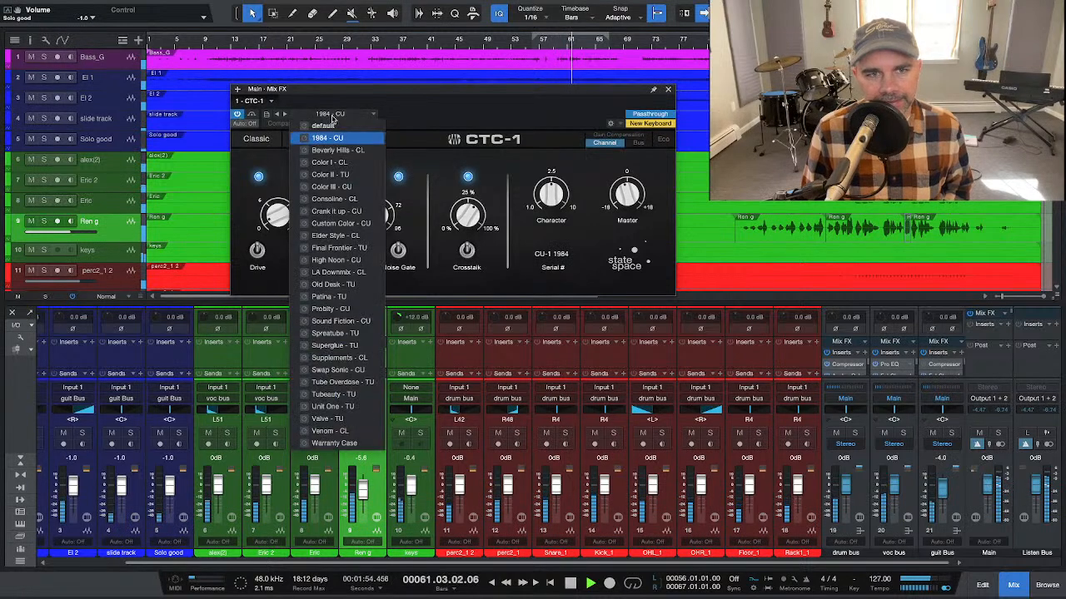
Step: Try CTC-1's Beverly Hills - CL preset on the Main channel, auditioning the Tube, Custom and Classic preamp types
click(332, 117)
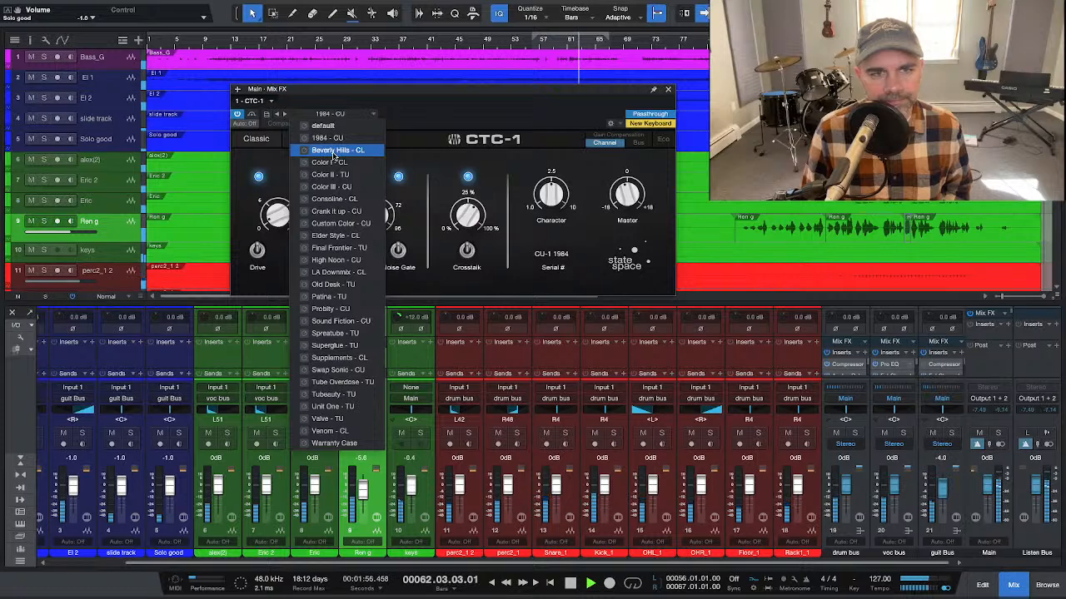
click(337, 150)
click(340, 114)
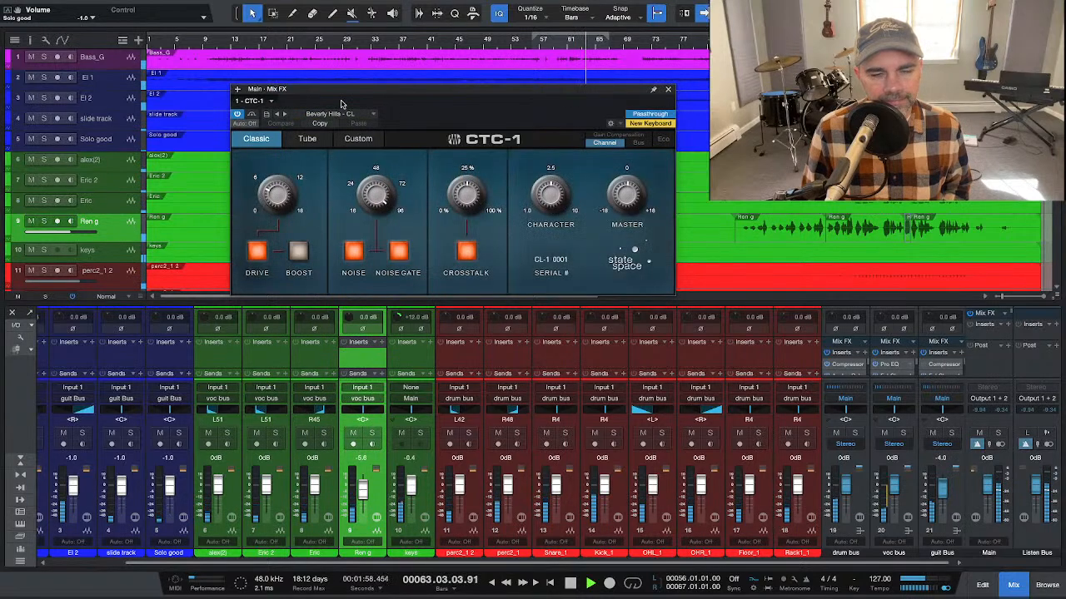
click(315, 143)
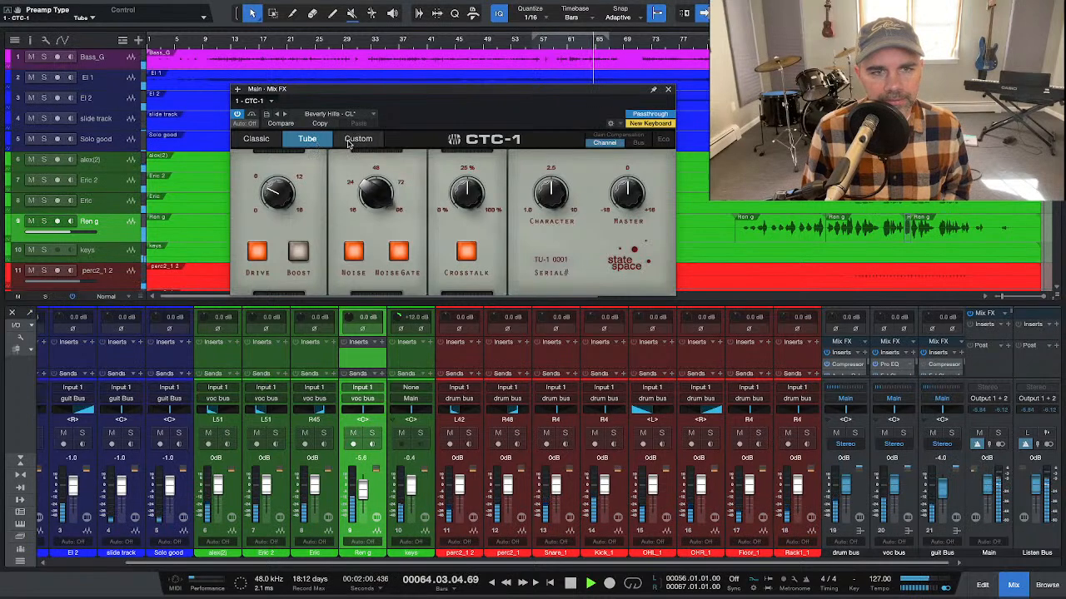
key(space)
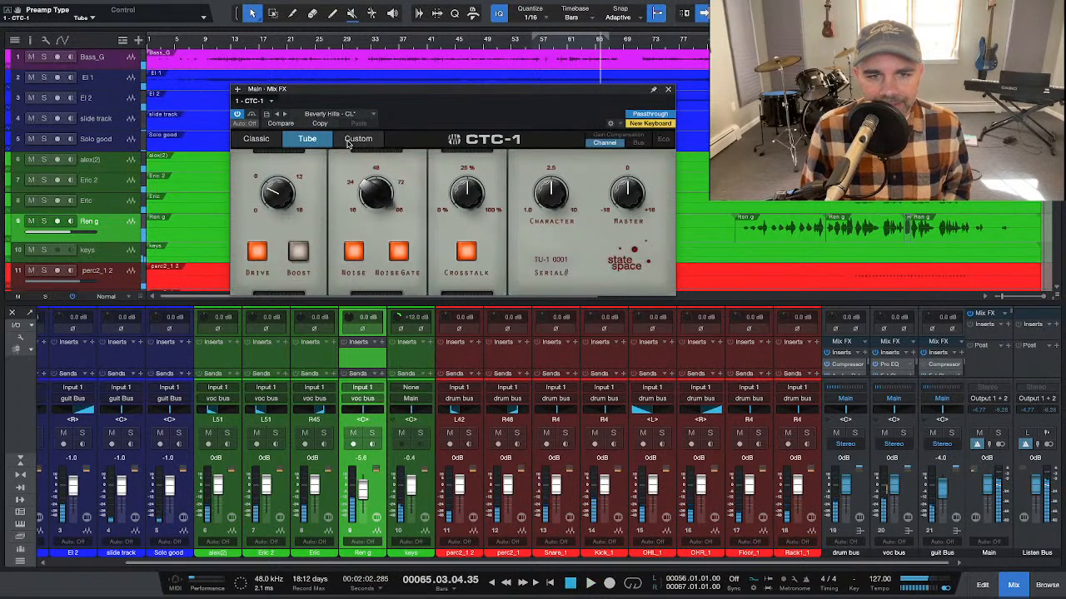
click(348, 143)
key(space)
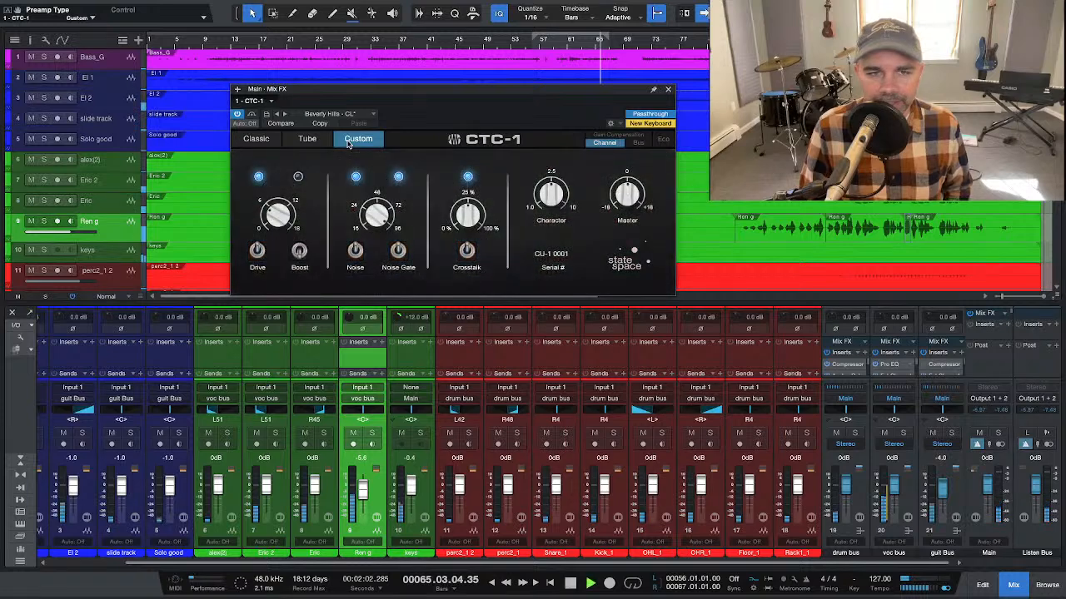
click(256, 142)
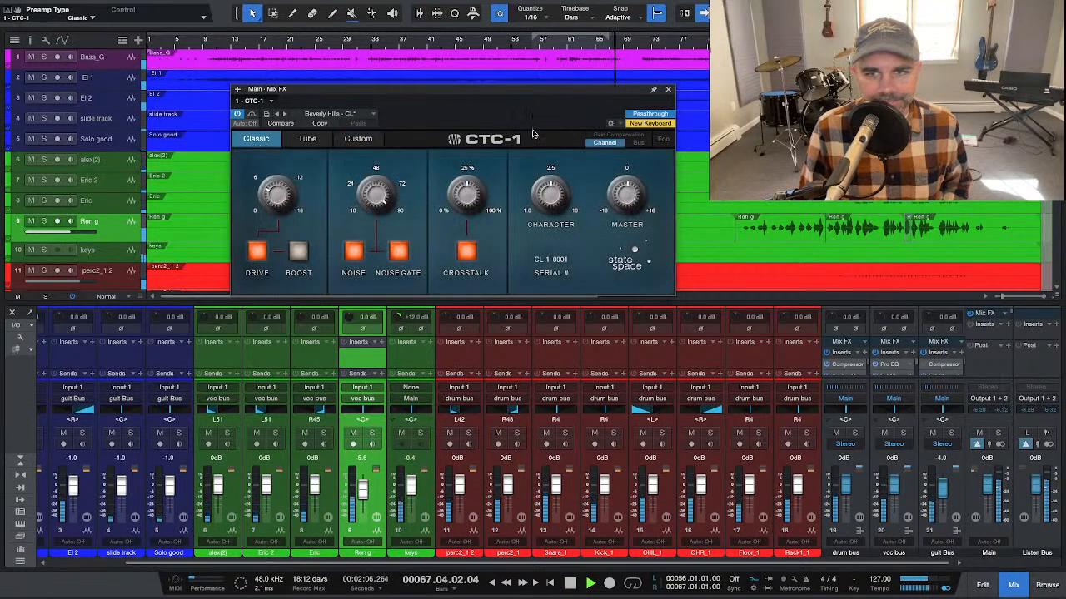
key(space)
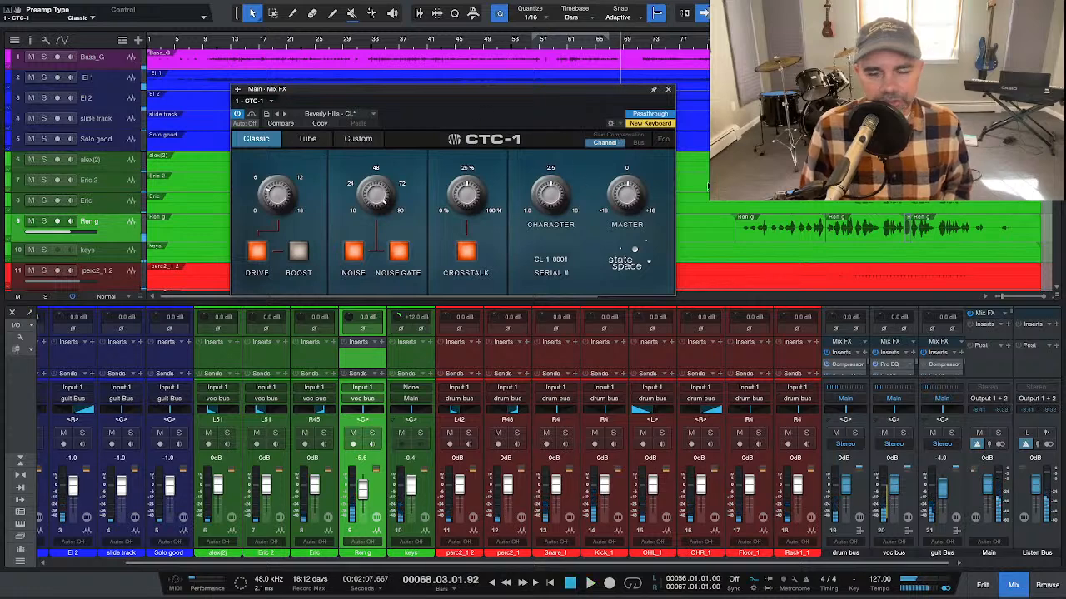
Step: Try Alpine Desk as the Main channel's Mix FX and listen from about bar 60
click(1006, 316)
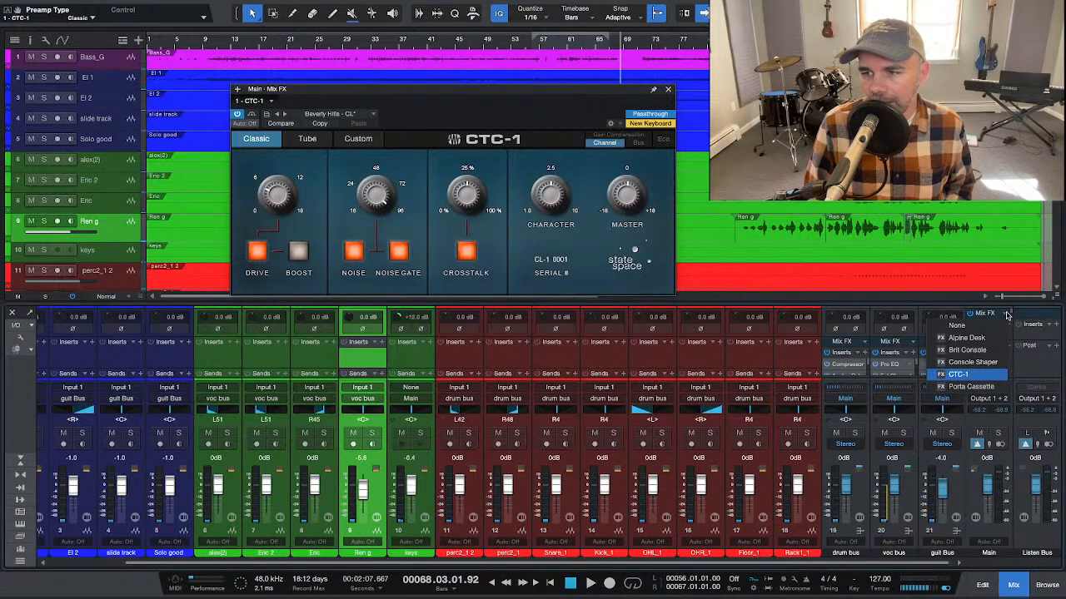
click(974, 341)
key(space)
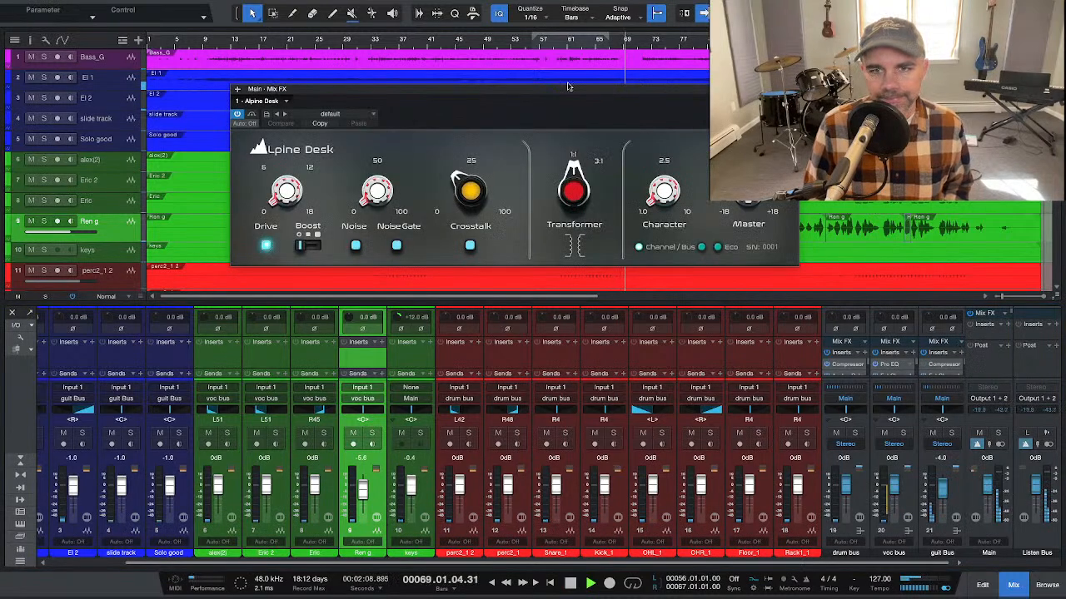
click(560, 41)
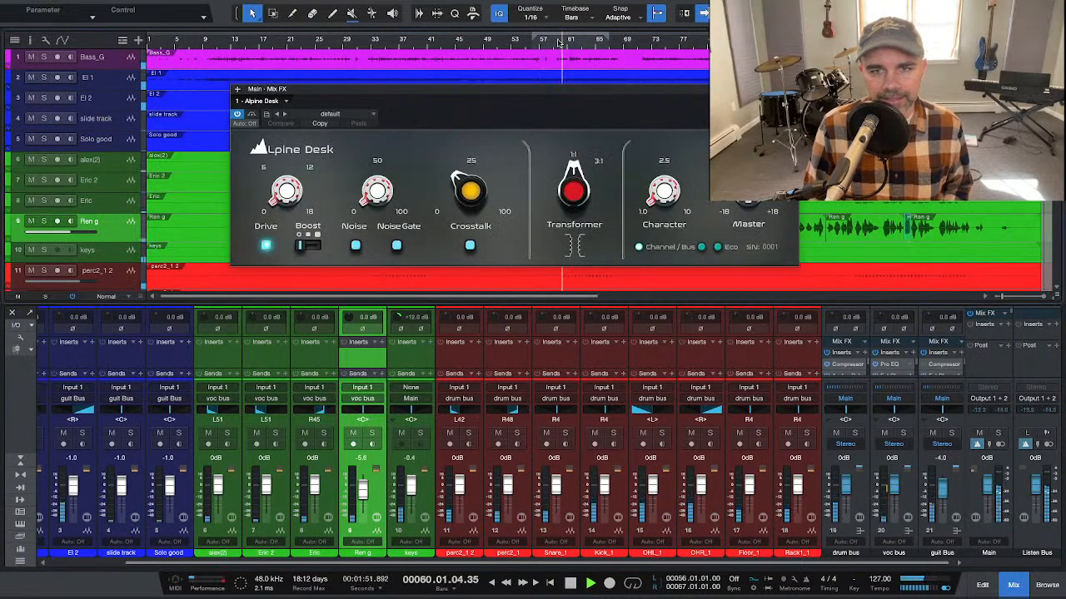
key(space)
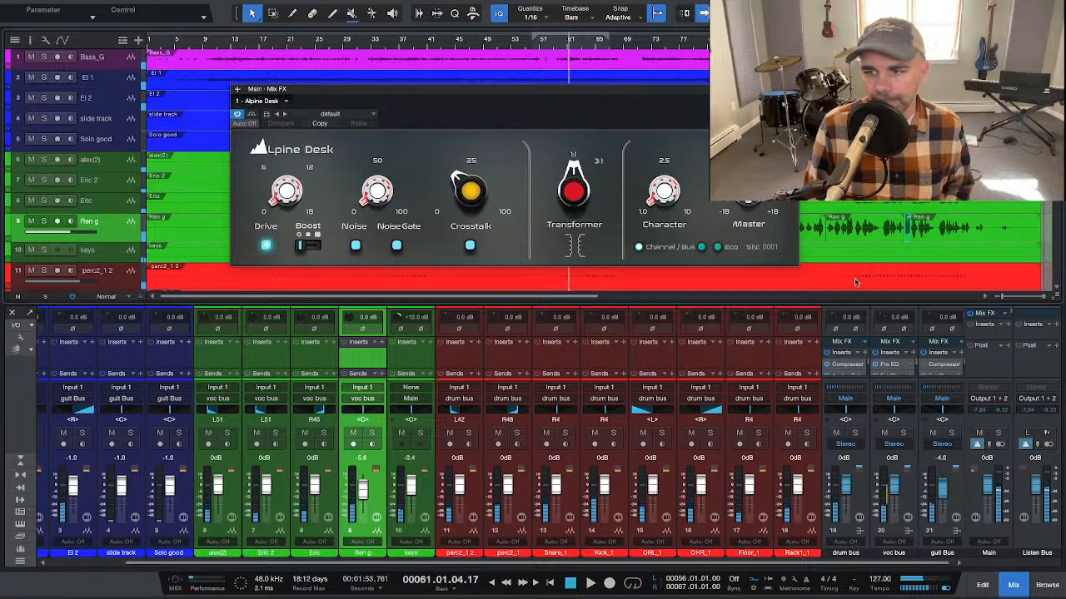
Step: Reload CTC-1 as the Main channel's Mix FX, audition the Tube preamp type and set it to Custom
click(1004, 317)
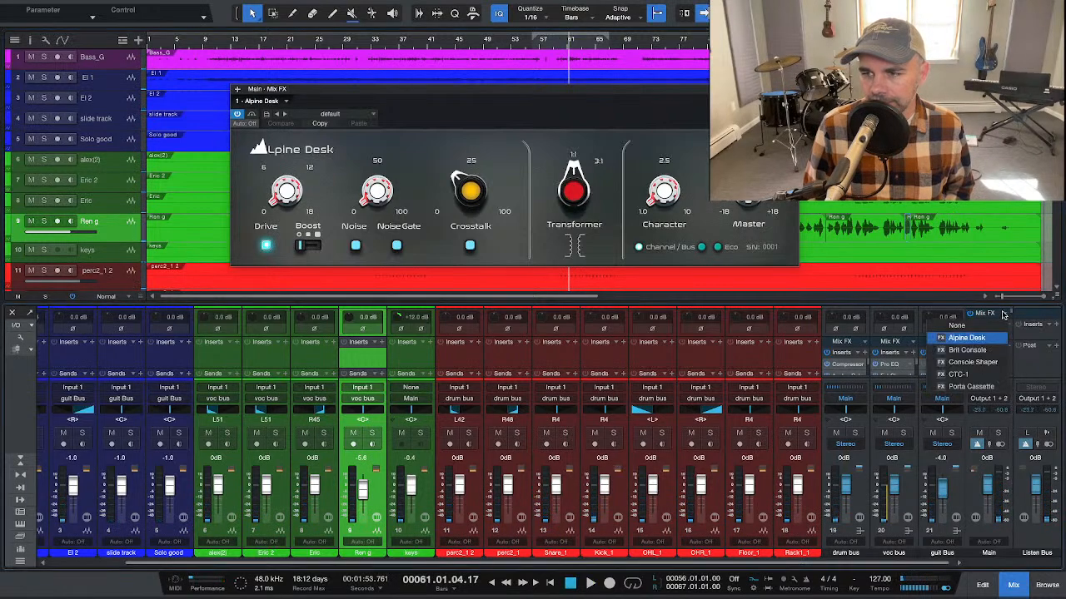
click(986, 379)
key(space)
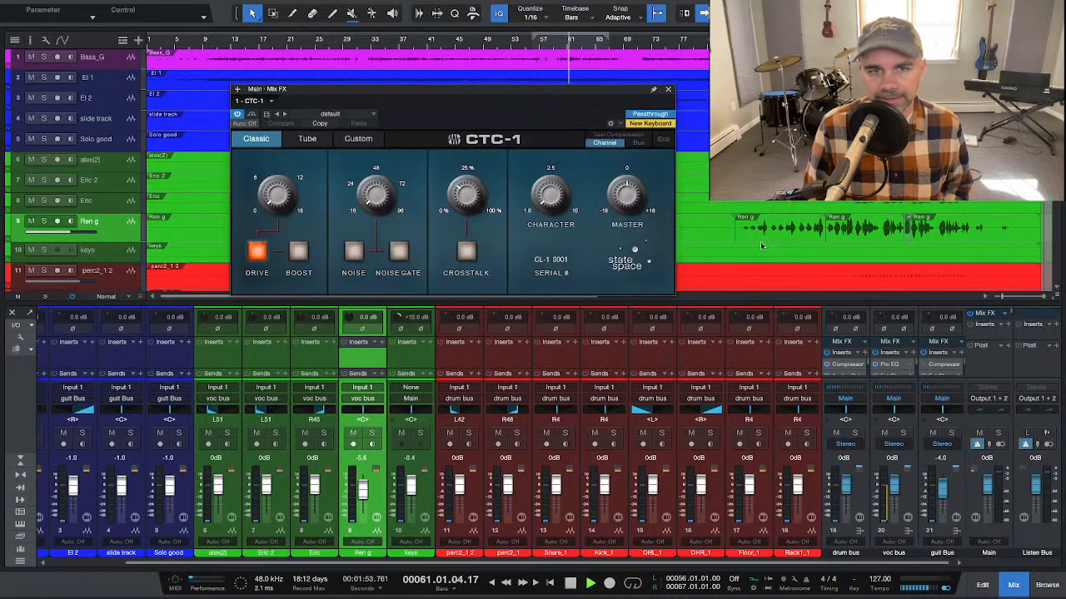
click(323, 141)
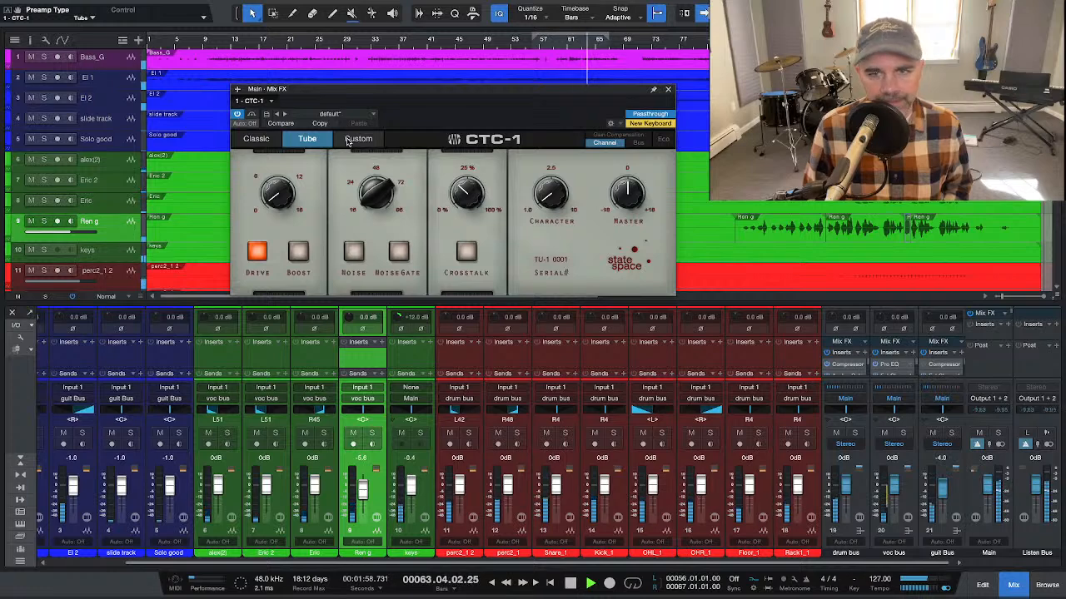
click(348, 142)
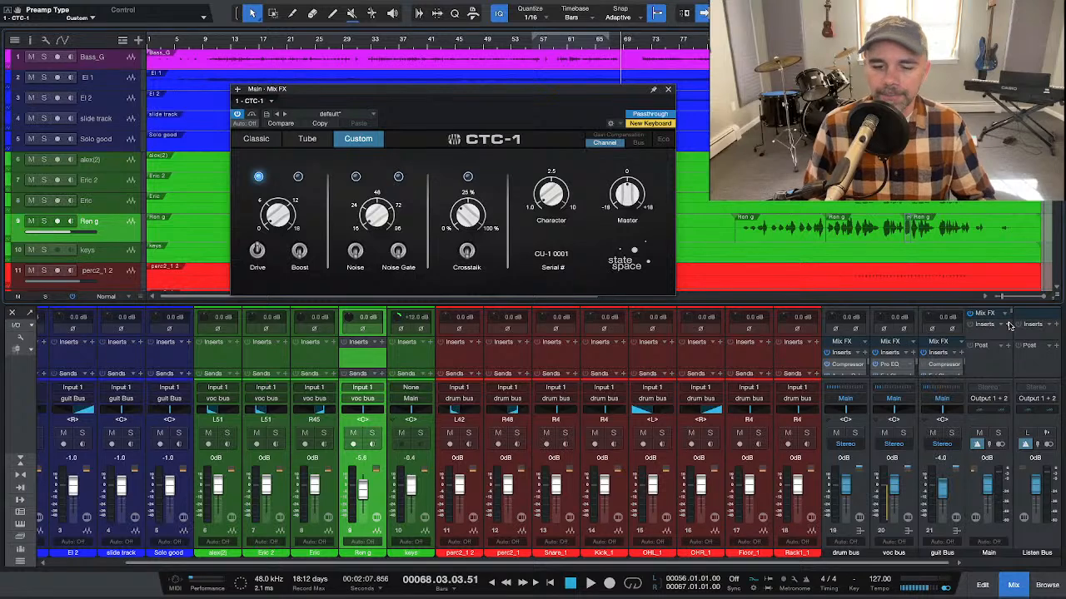
Step: Insert the PreSonus Limiter plug-in on the Main channel
click(1009, 325)
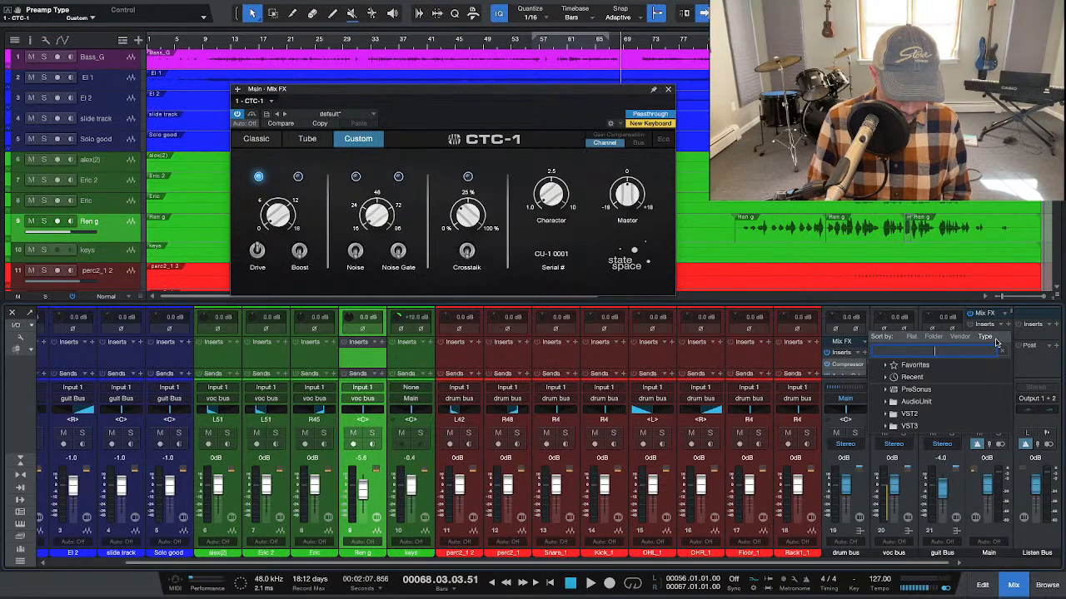
text(lim)
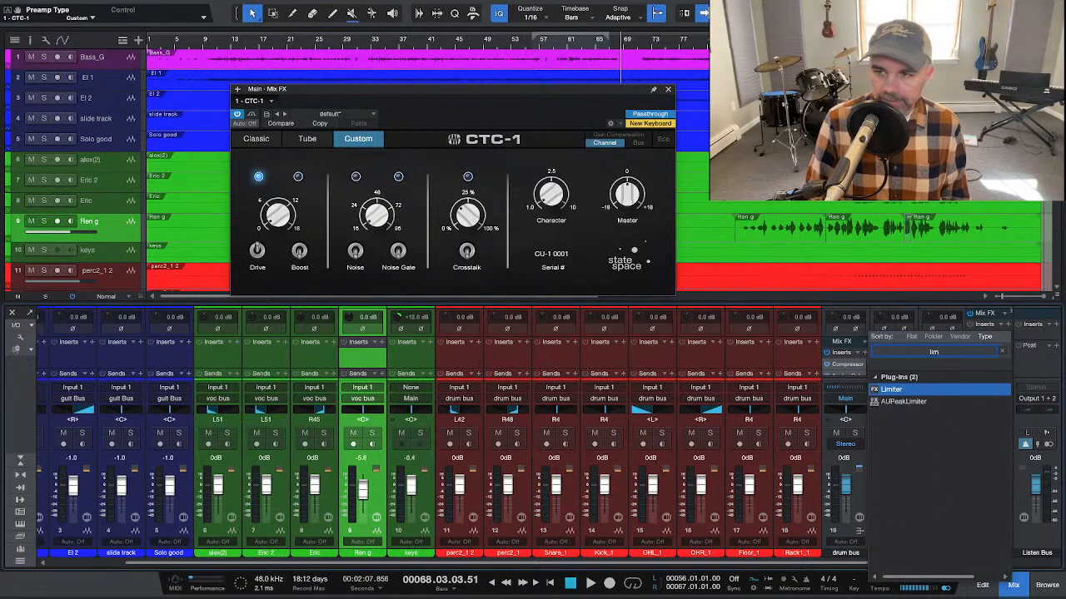
key(Return)
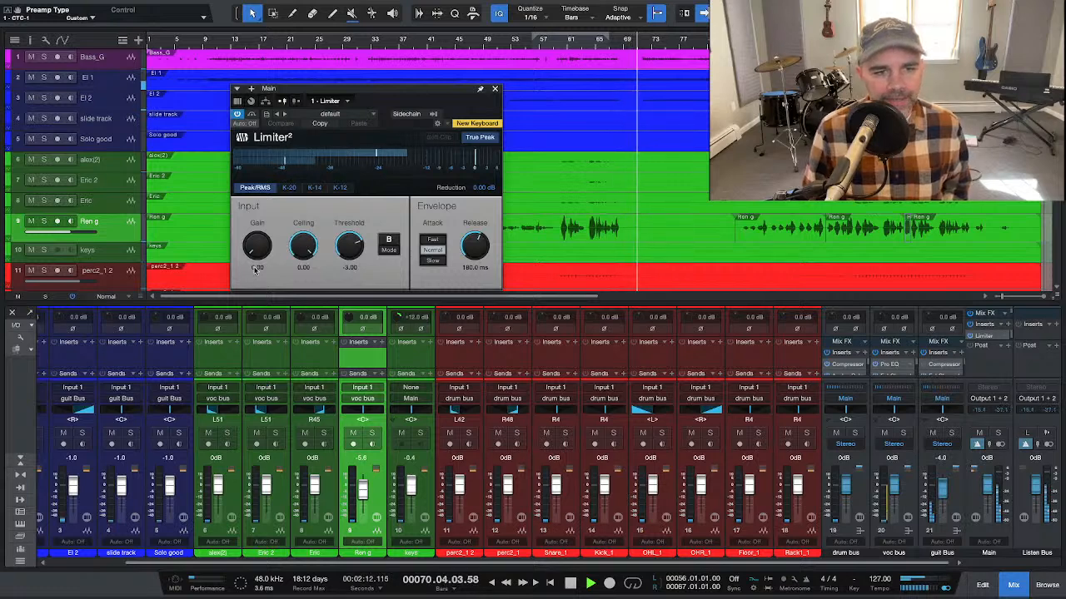
Step: Set the Limiter's ceiling and threshold both to -1 dB while the song plays
click(305, 267)
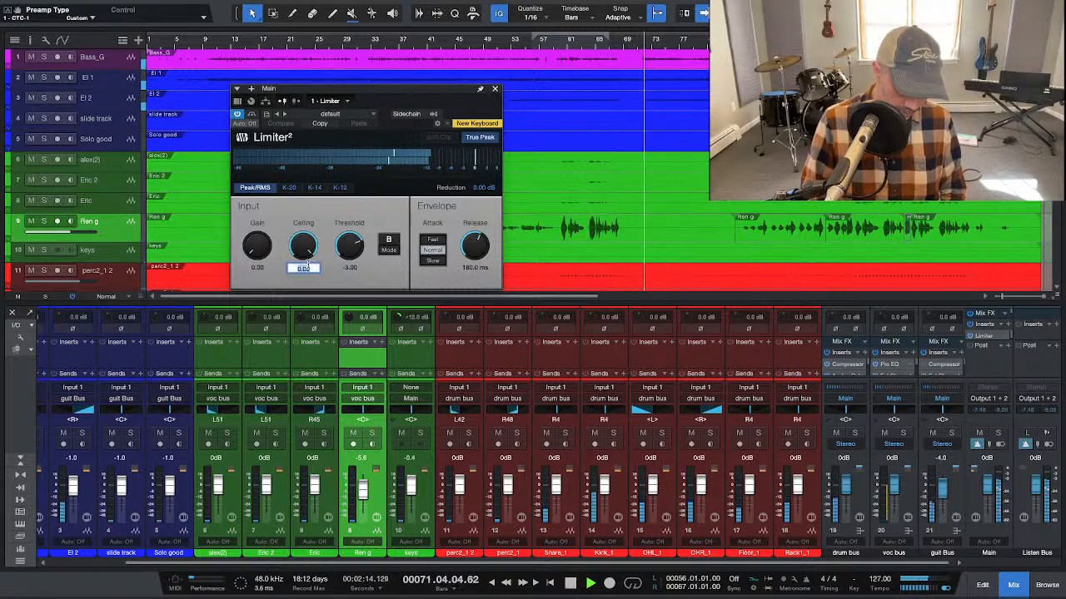
text(-1)
key(Return)
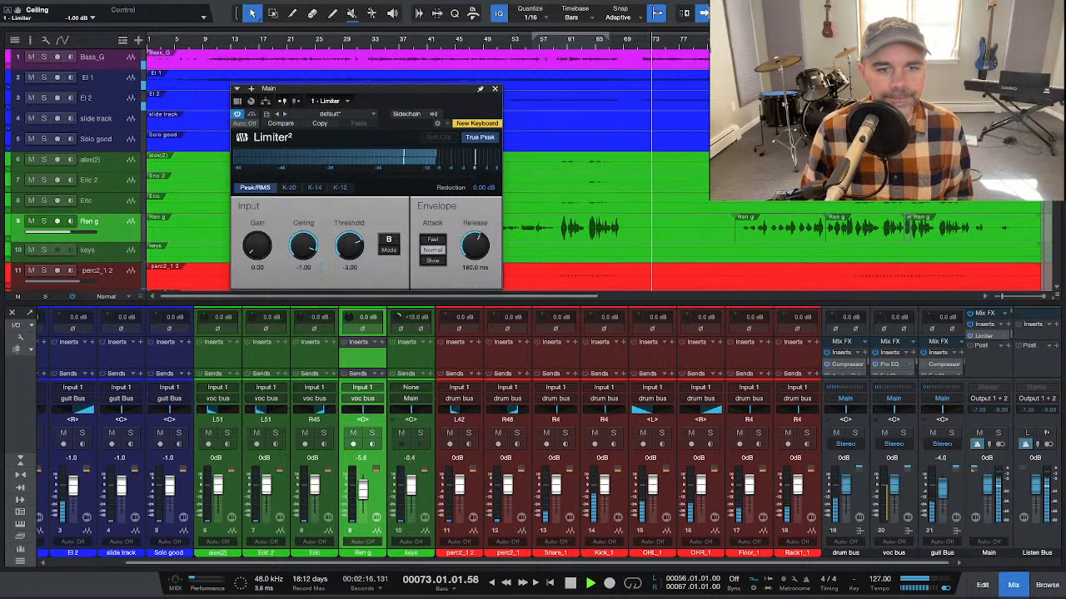
click(348, 267)
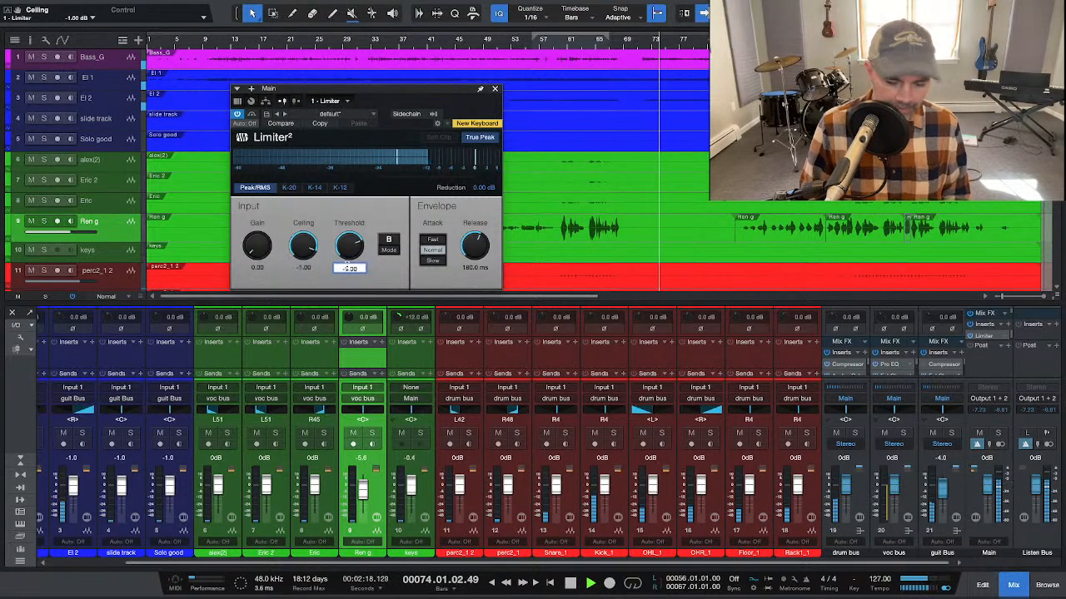
text(-1)
key(Return)
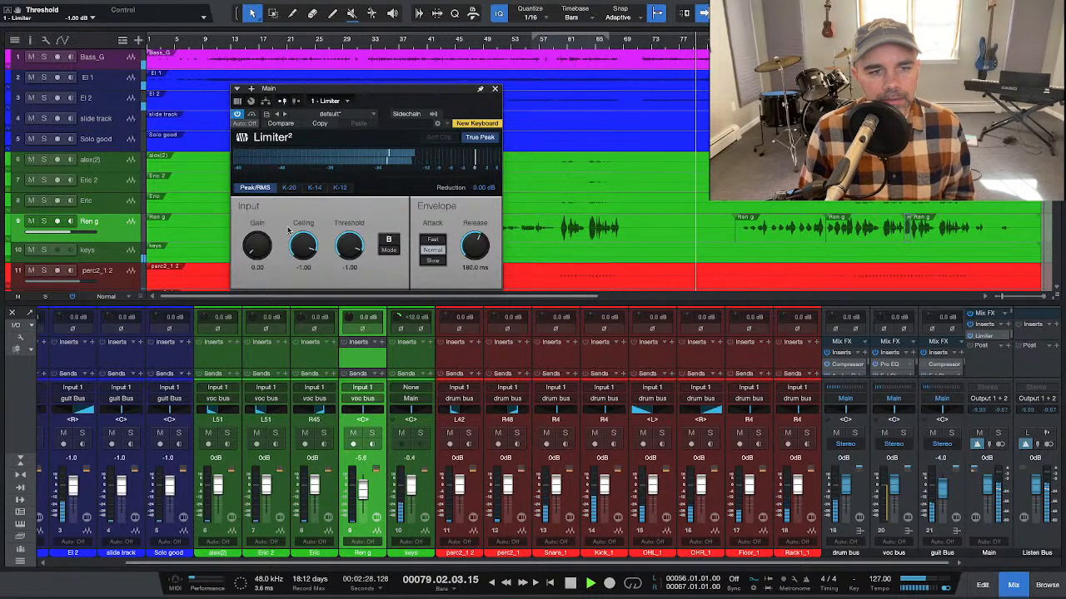
Step: Set the Limiter's input gain to 5 dB and check the gain reduction from about bars 72 and 60
click(254, 268)
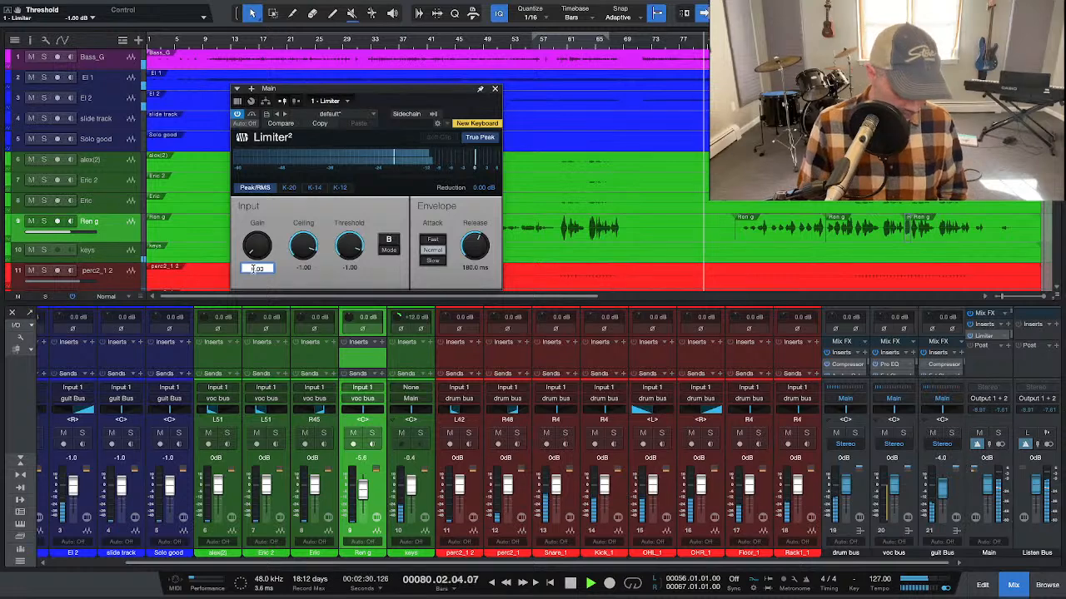
text(5)
key(Return)
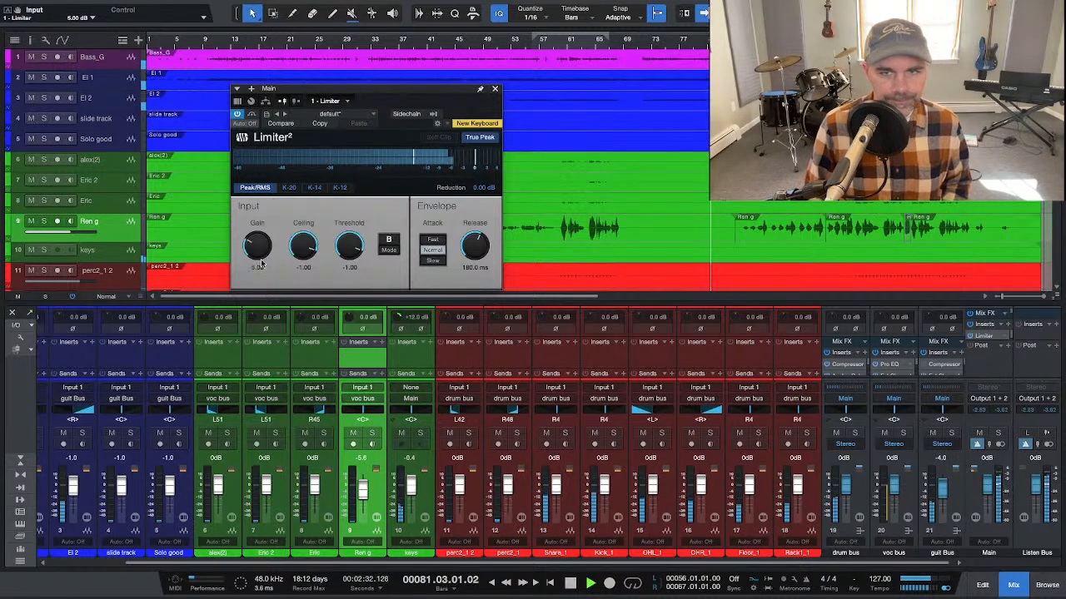
click(646, 44)
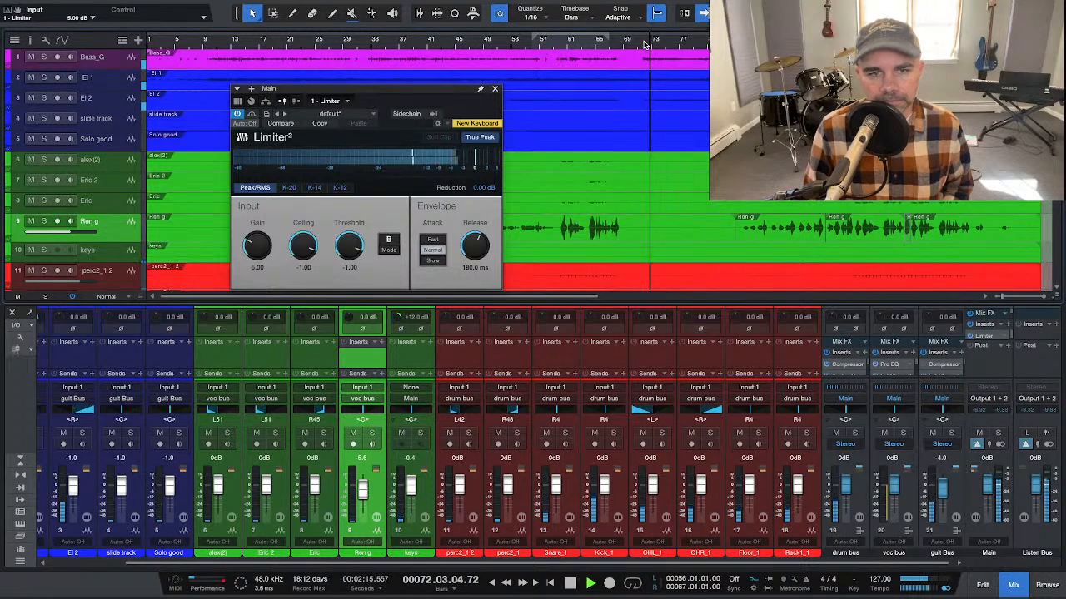
click(561, 47)
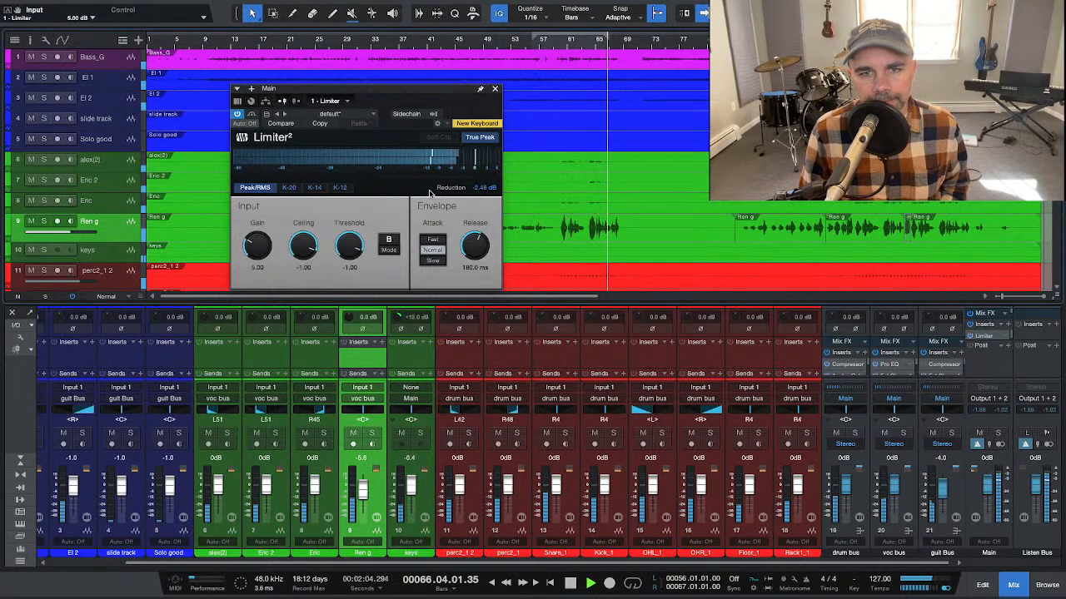
key(space)
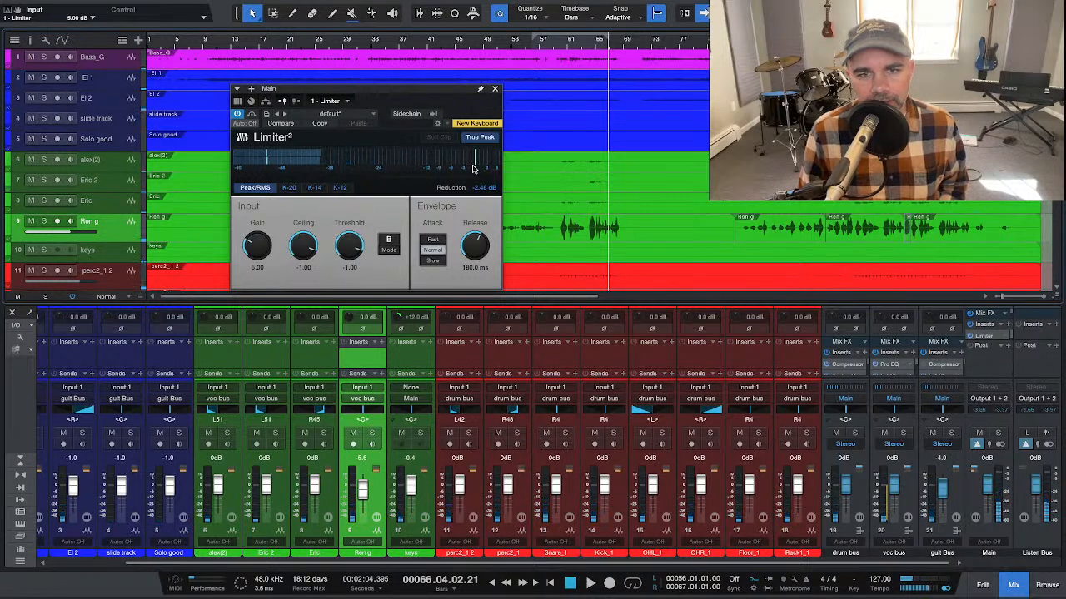
Step: Audition Limiter input gains of 6 dB and 7 dB, playing the song from about bars 61 and 112
click(569, 43)
key(space)
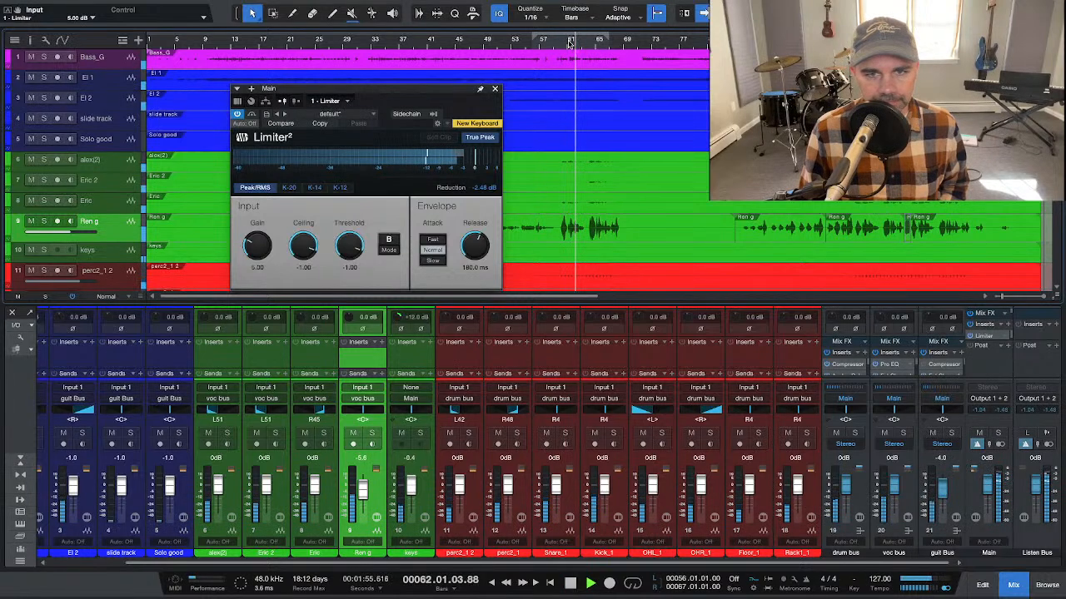
click(257, 268)
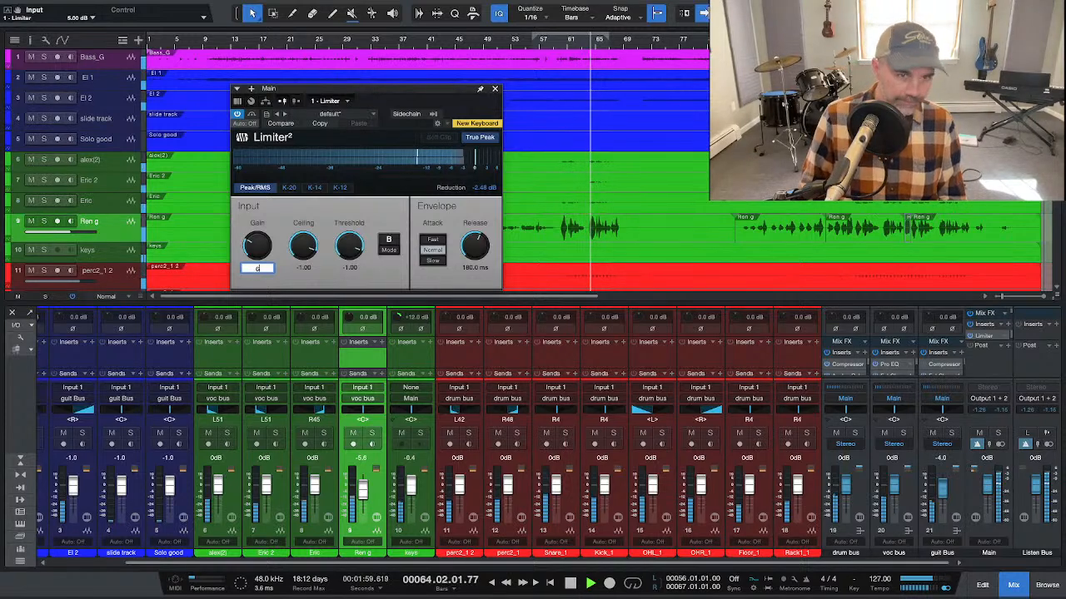
text(6)
key(Return)
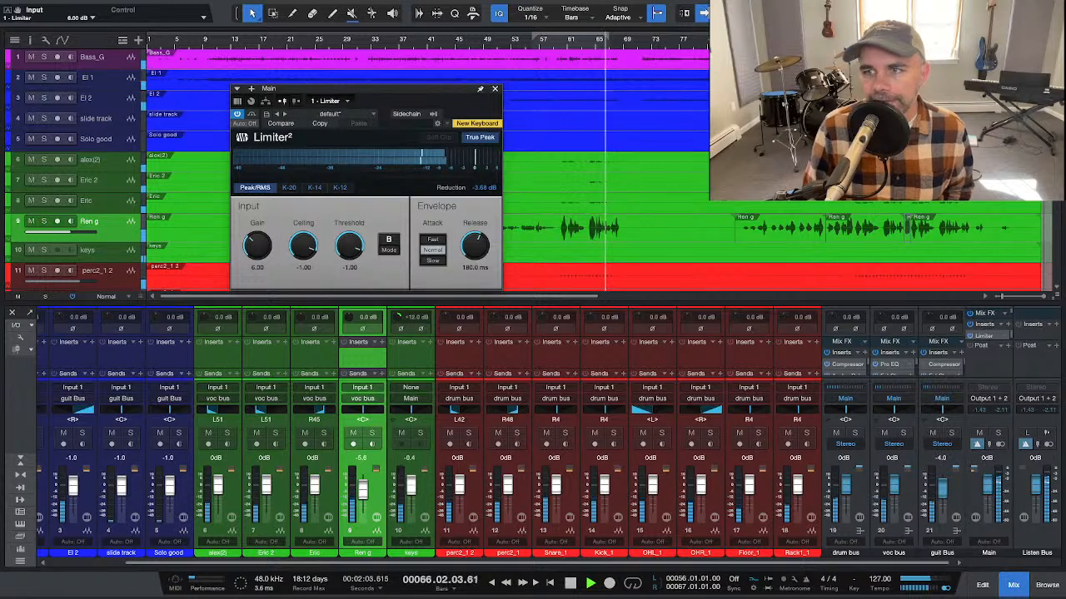
click(927, 39)
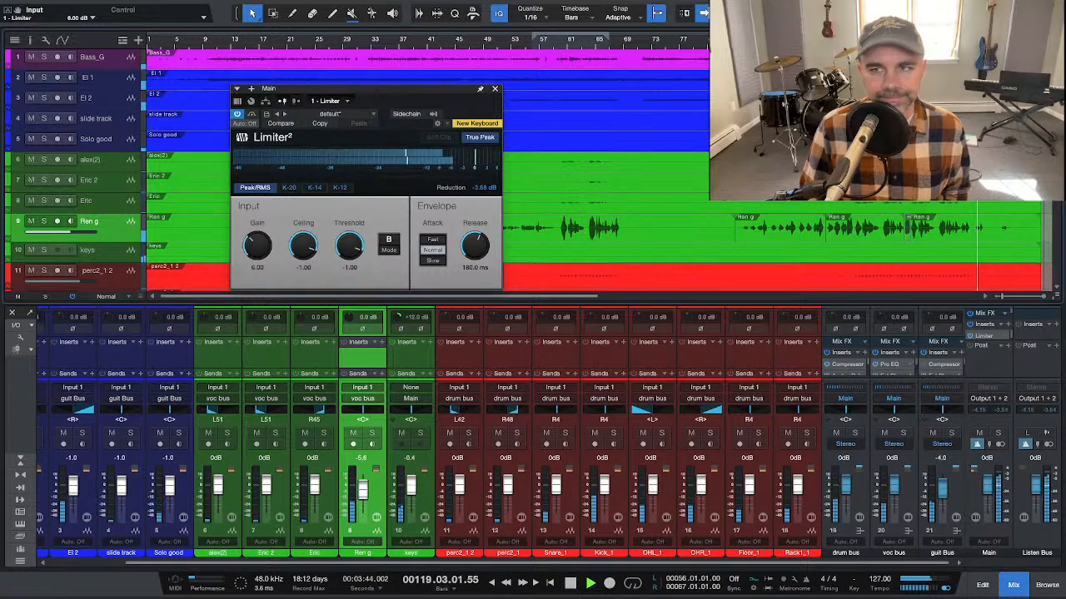
key(space)
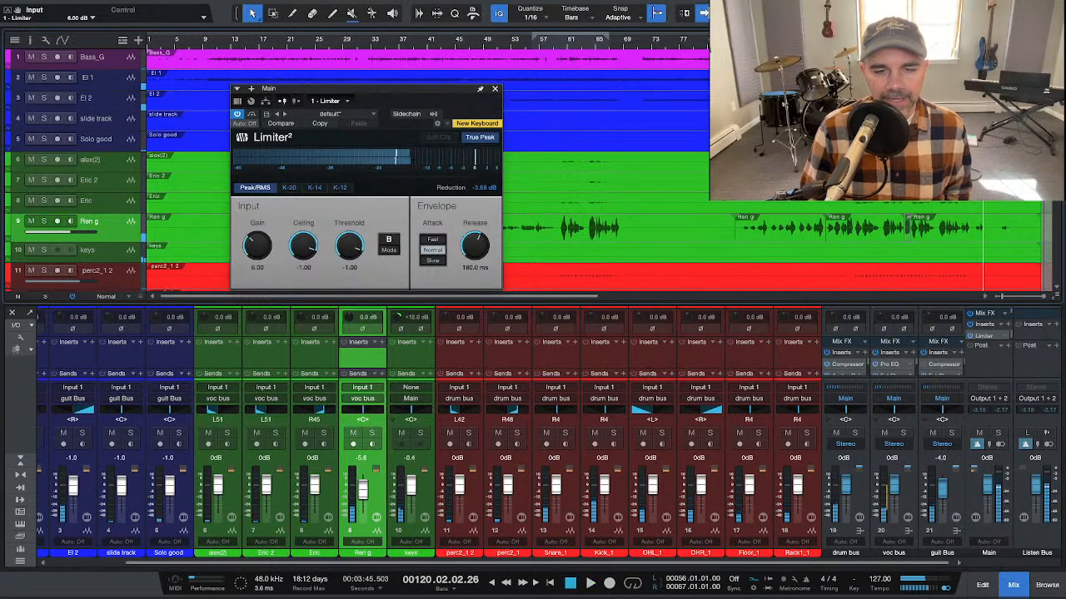
double_click(257, 268)
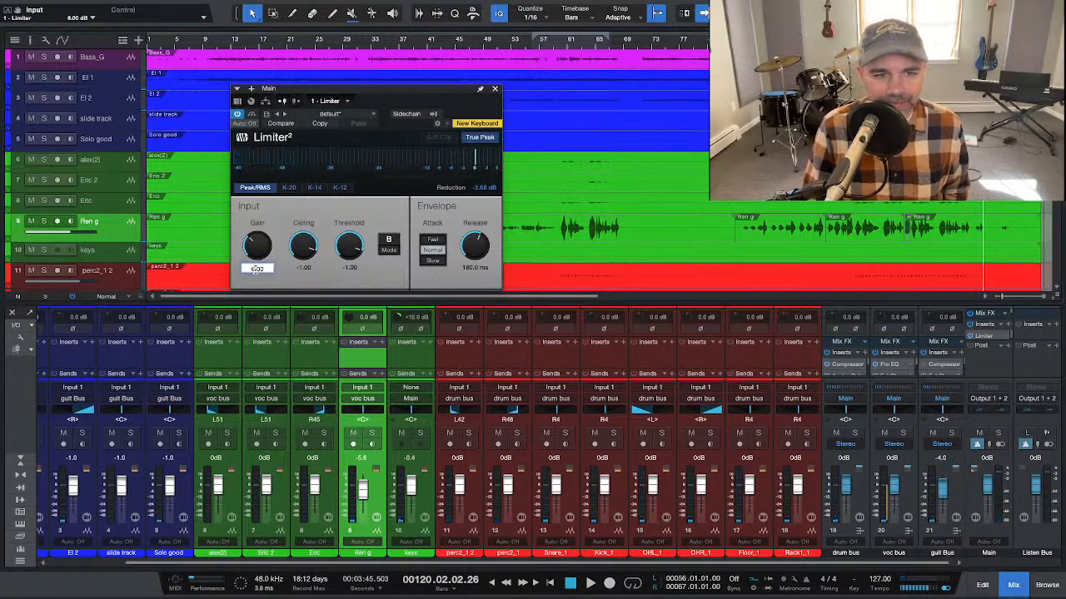
key(Return)
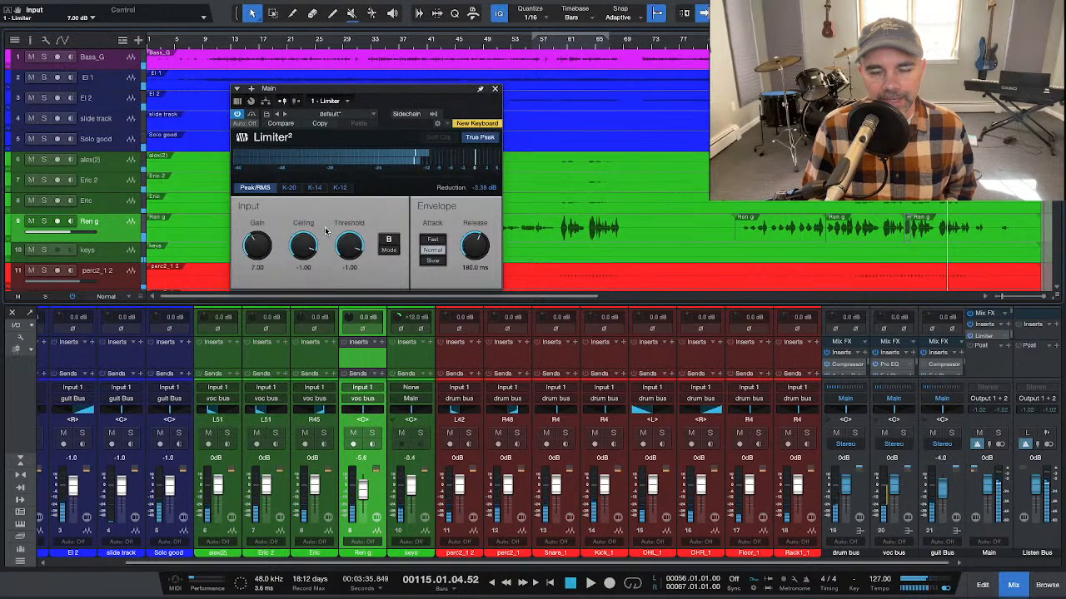
Step: Set the Limiter's input gain to 5 dB and close the plug-in window
click(257, 268)
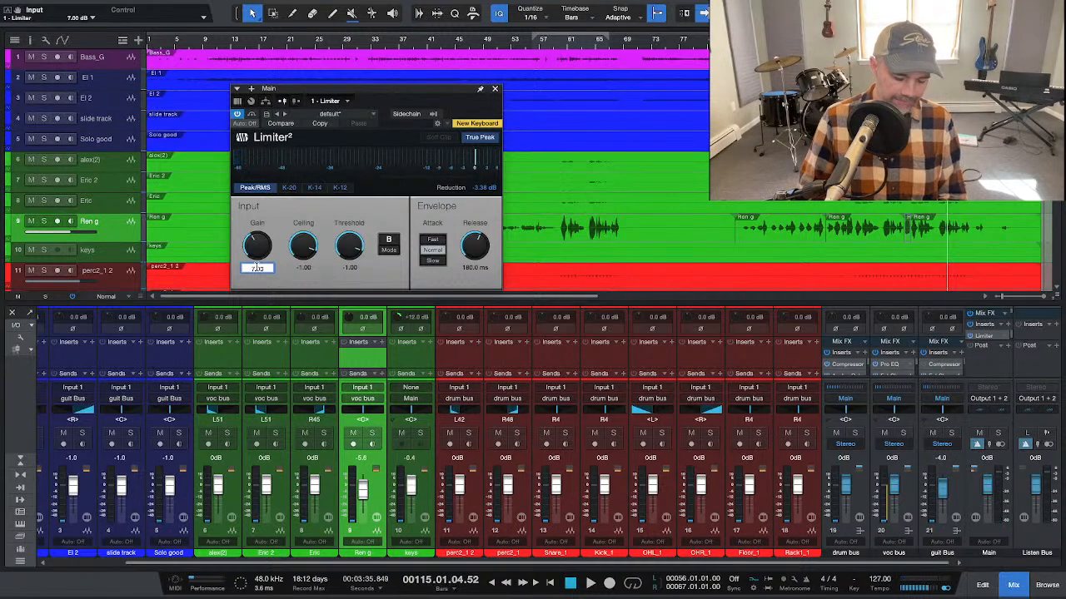
key(Return)
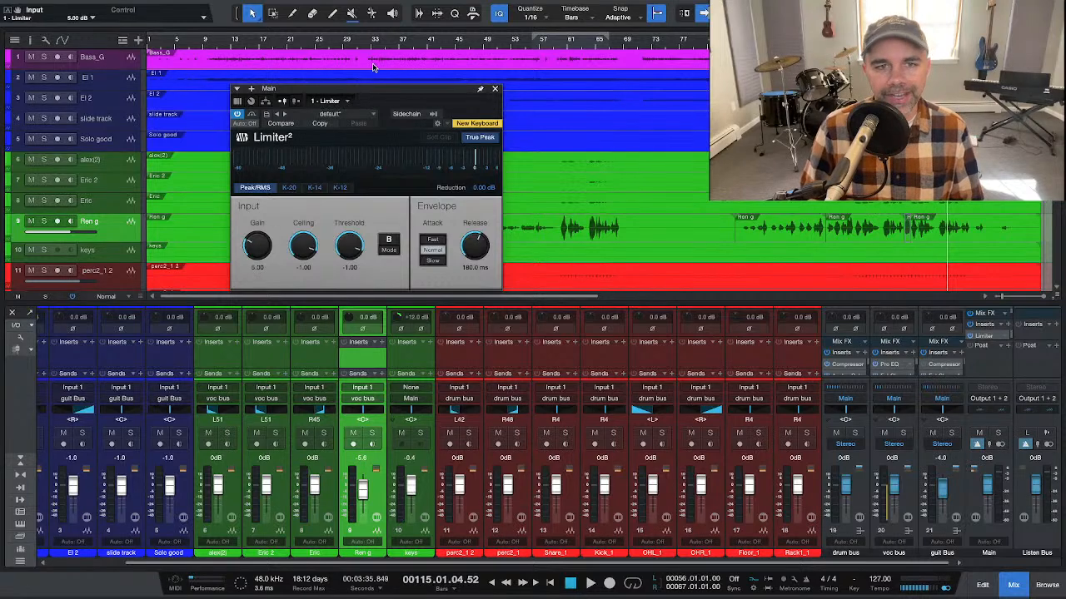
click(494, 89)
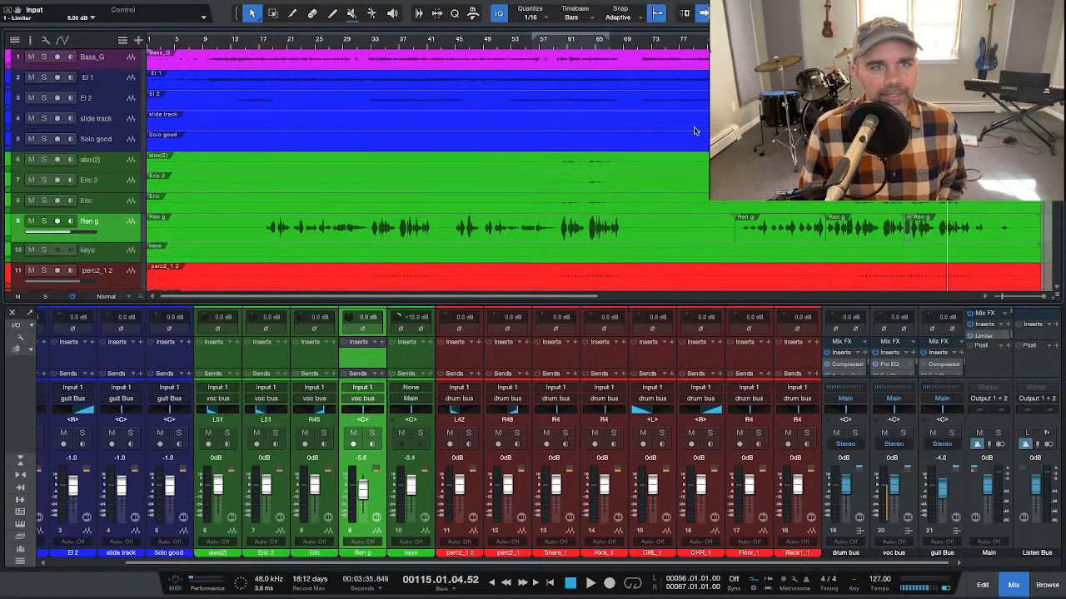
Step: Open the mixdown export settings and set the Wave file resolution to 24 Bit
mouse_move(68, 5)
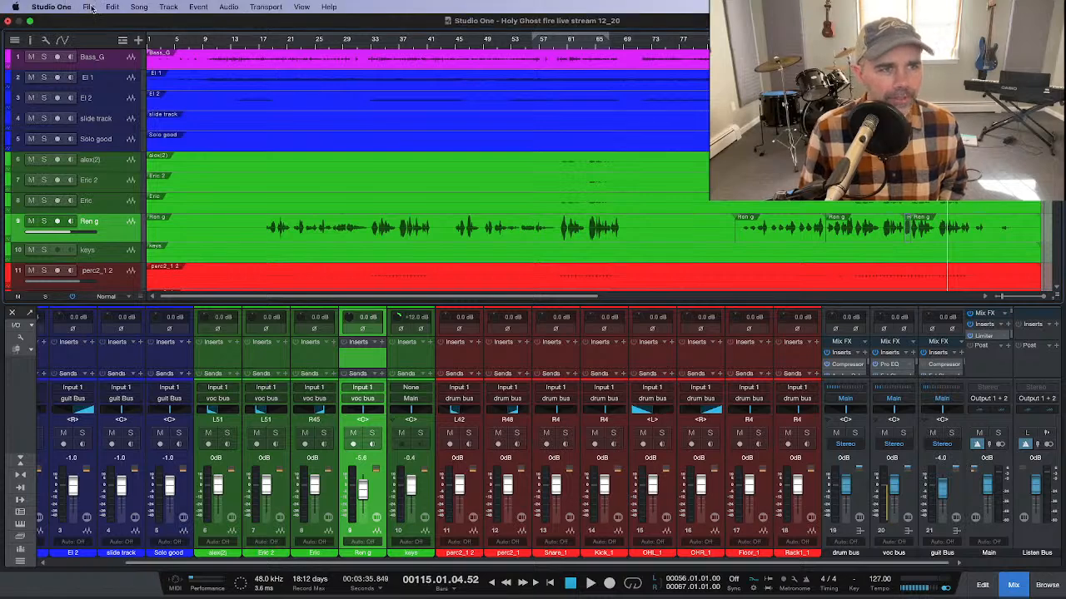
click(139, 7)
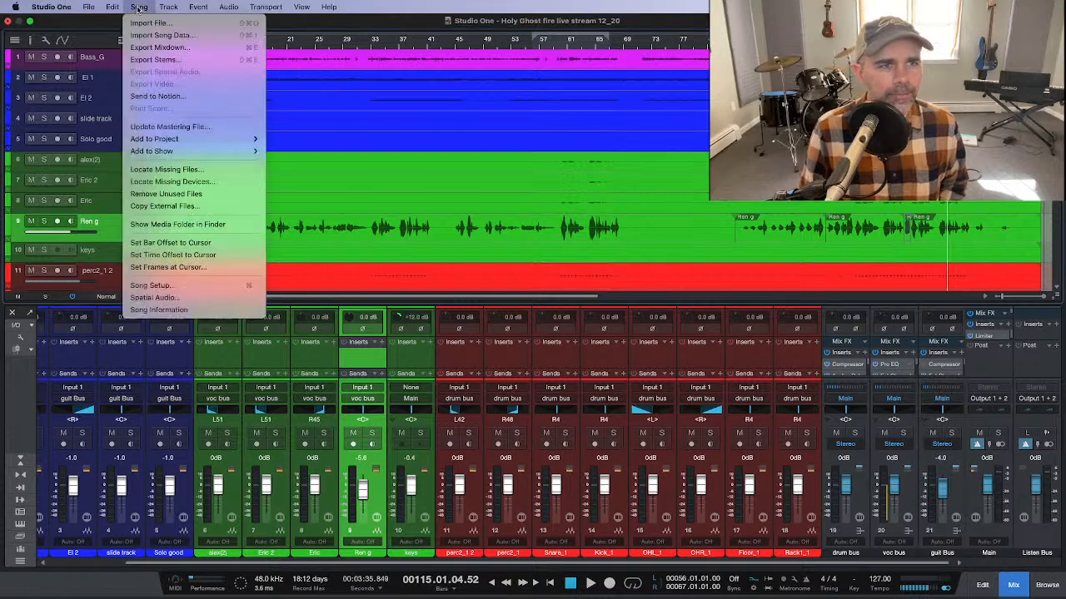
click(146, 50)
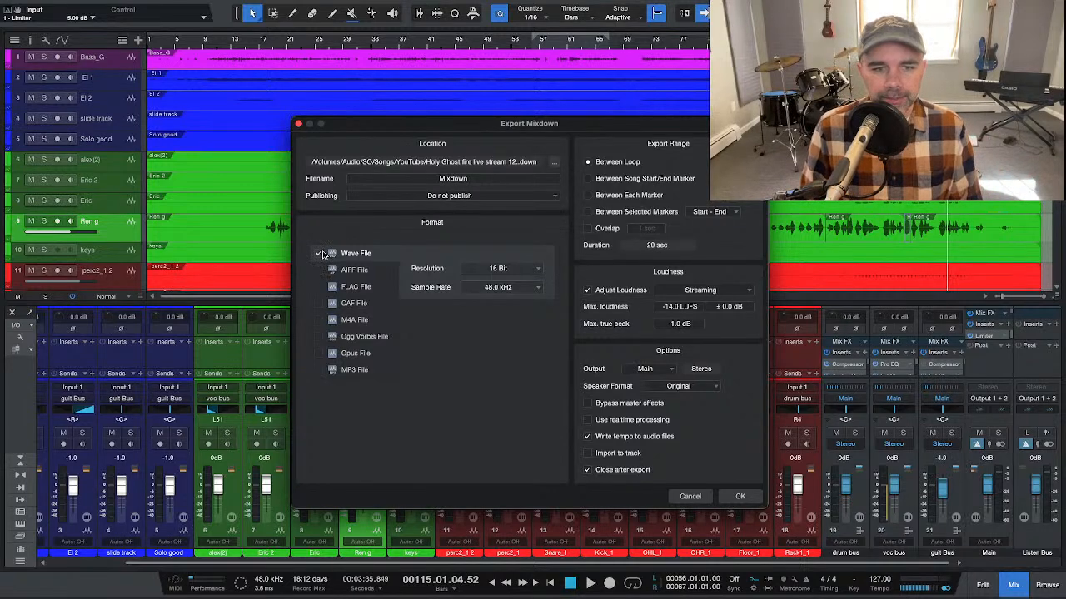
click(490, 273)
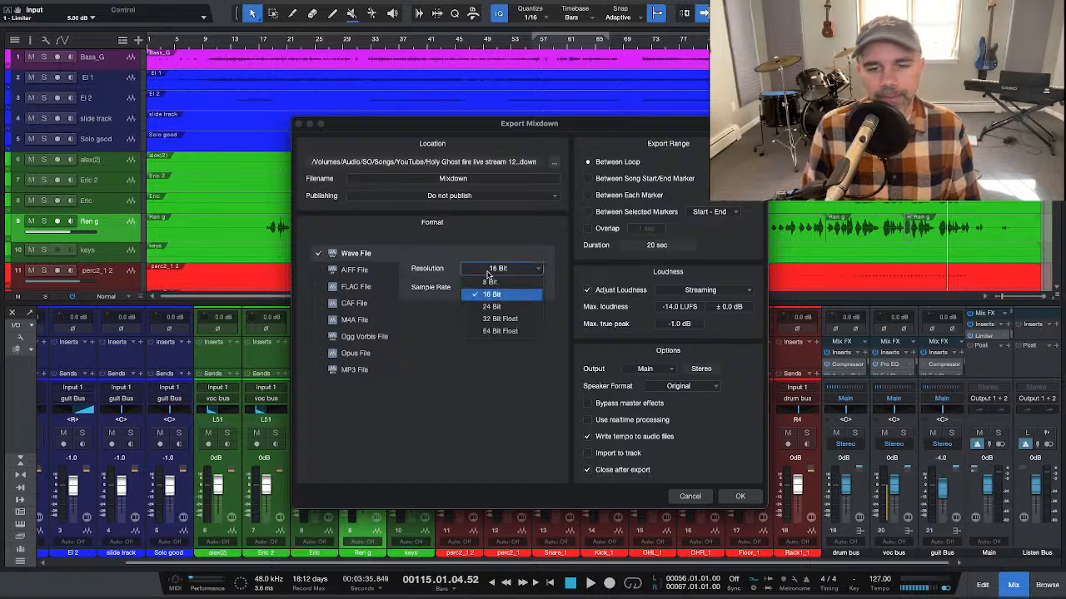
click(492, 306)
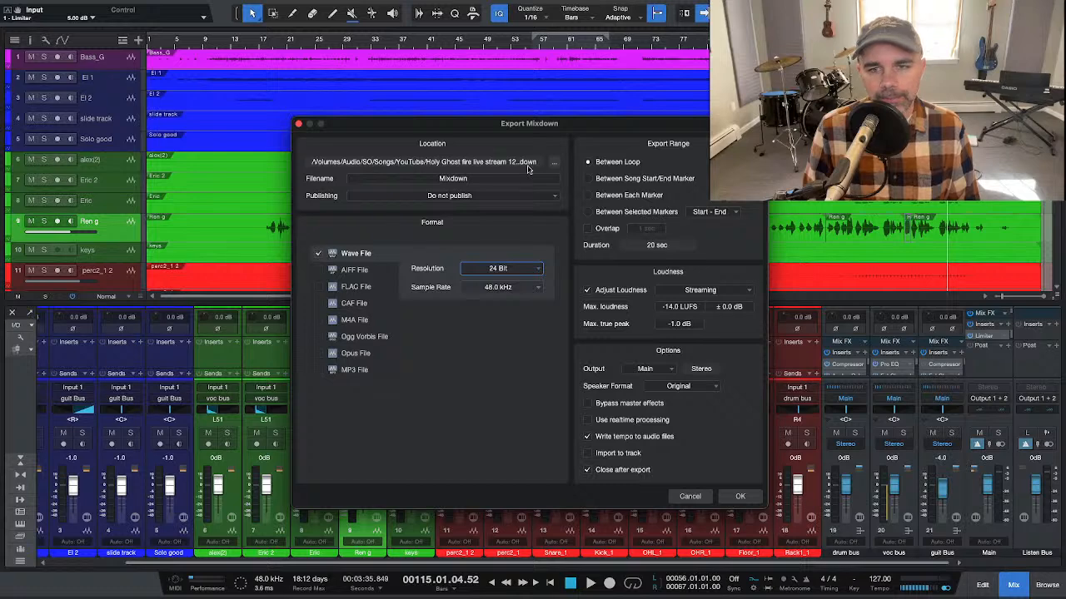
Step: Choose the Between Loop export range and turn off Adjust Loudness, closing the mixdown settings without exporting
click(588, 163)
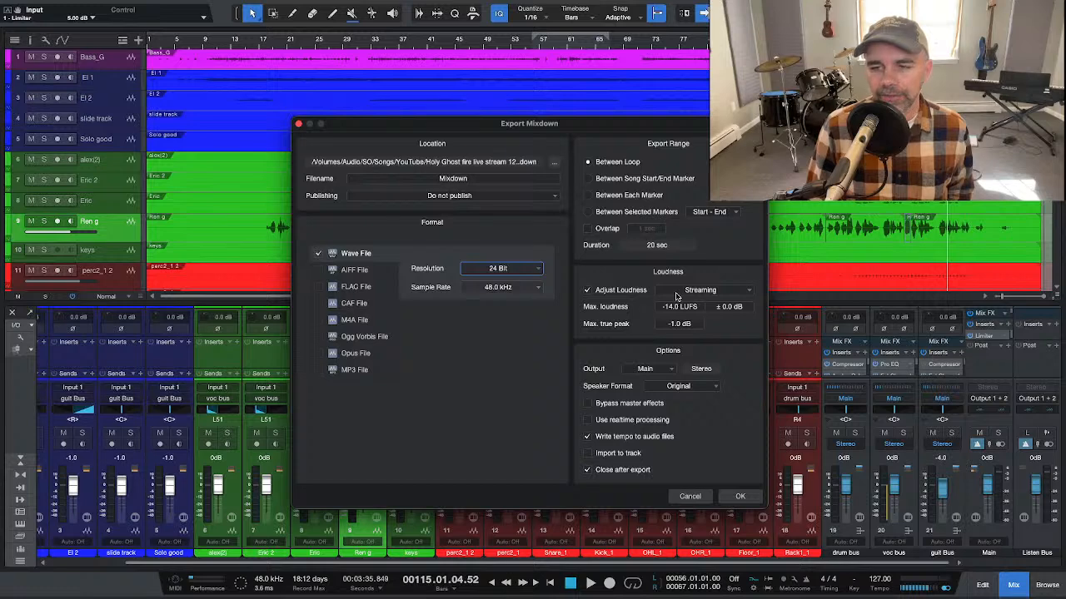
click(587, 291)
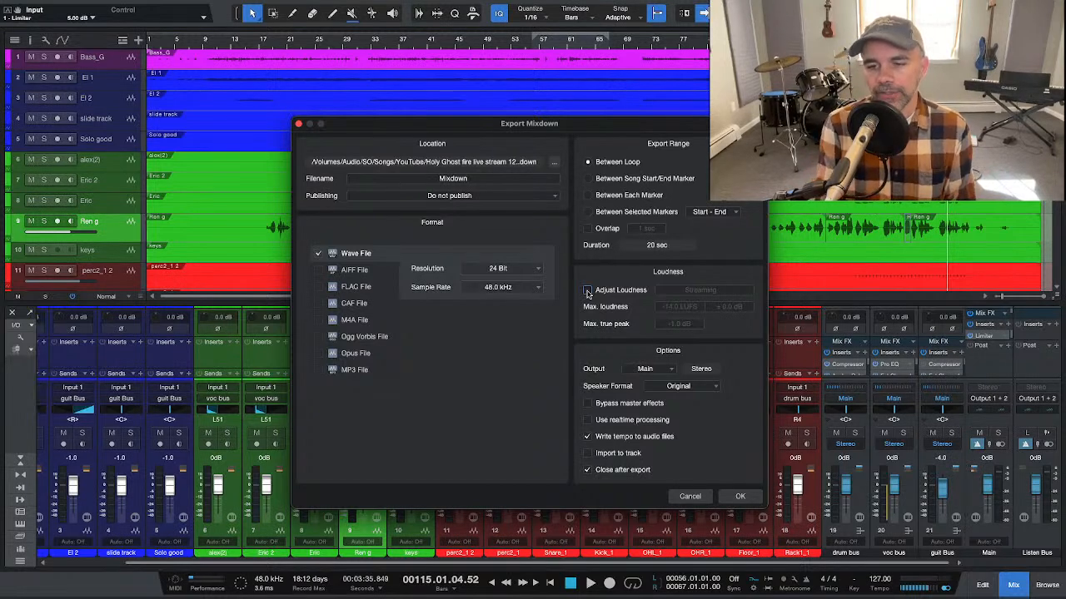
click(690, 496)
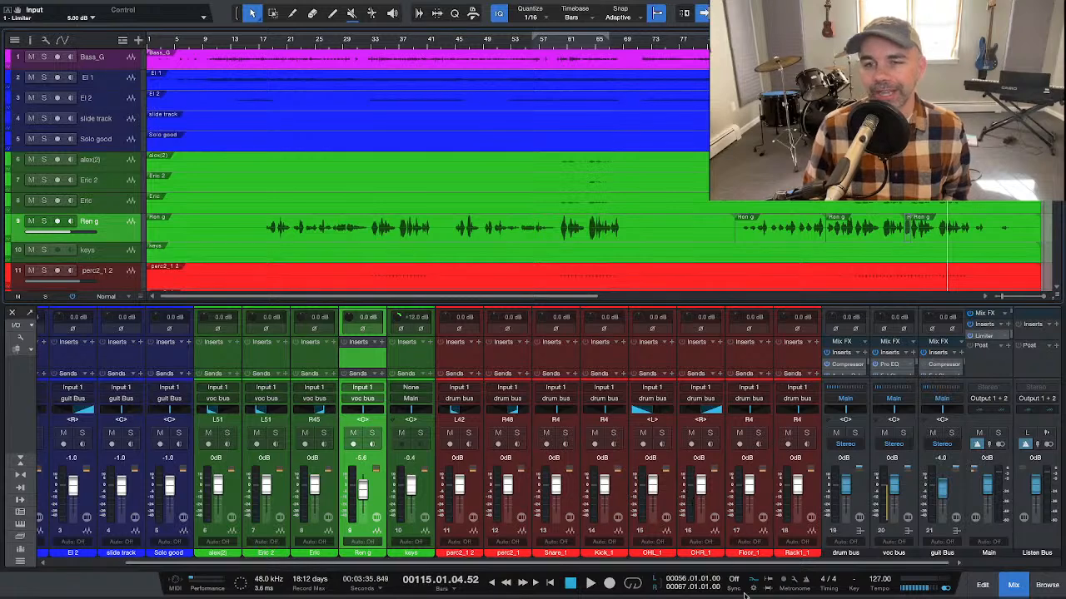
mouse_move(747, 595)
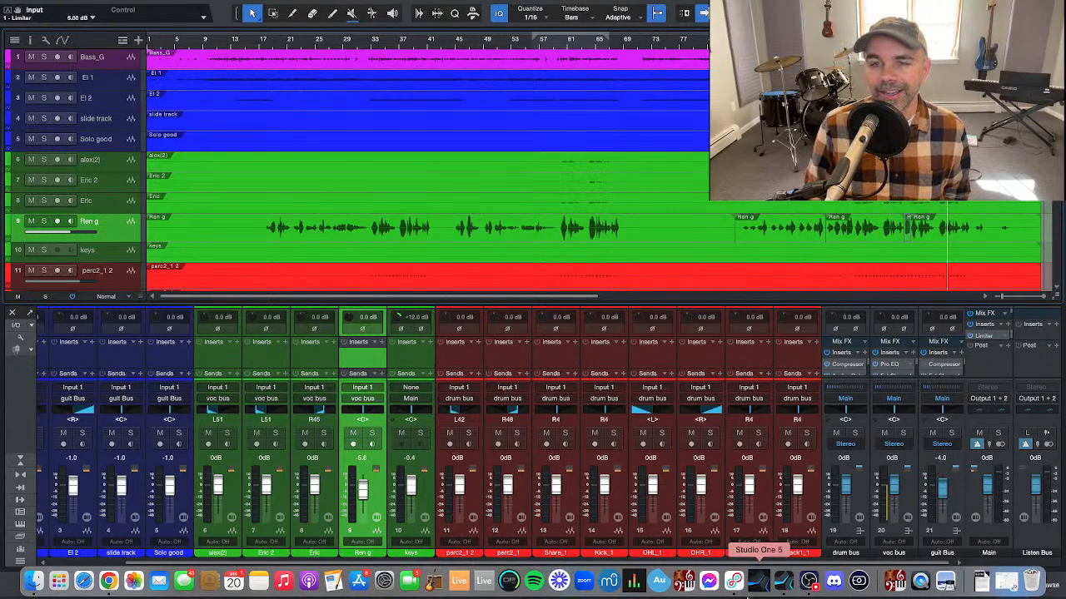